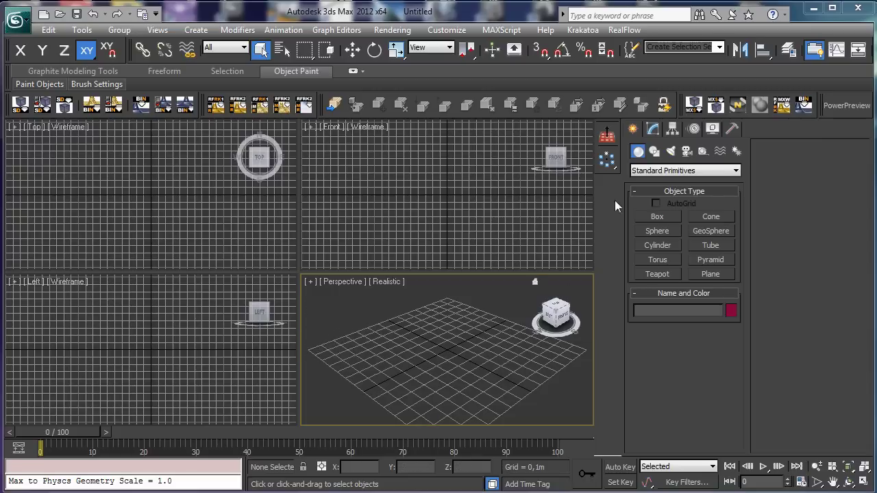
{"action": "left_click", "coordinate": [662, 171]}
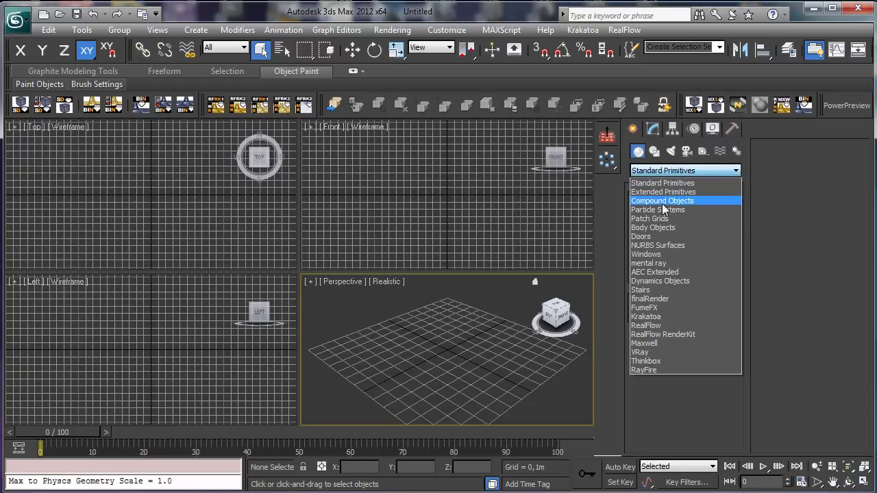
{"action": "left_click", "coordinate": [659, 202]}
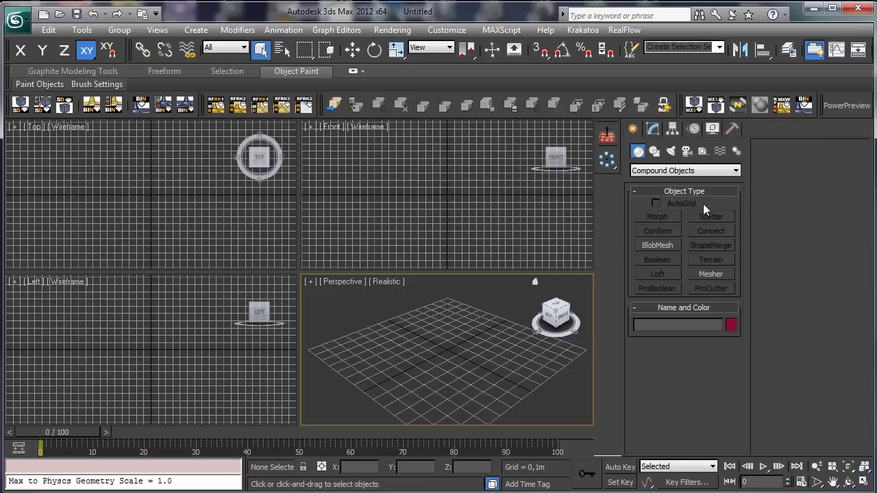
{"action": "left_click", "coordinate": [705, 273]}
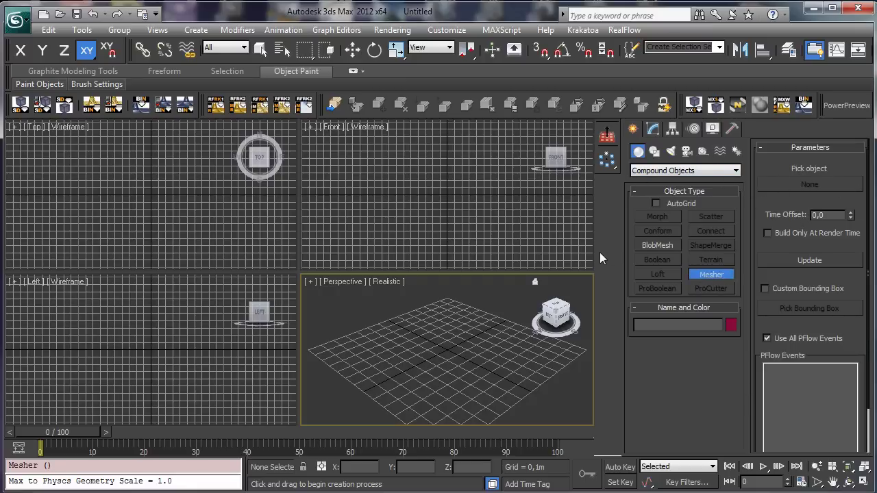
{"action": "left_click", "coordinate": [654, 171]}
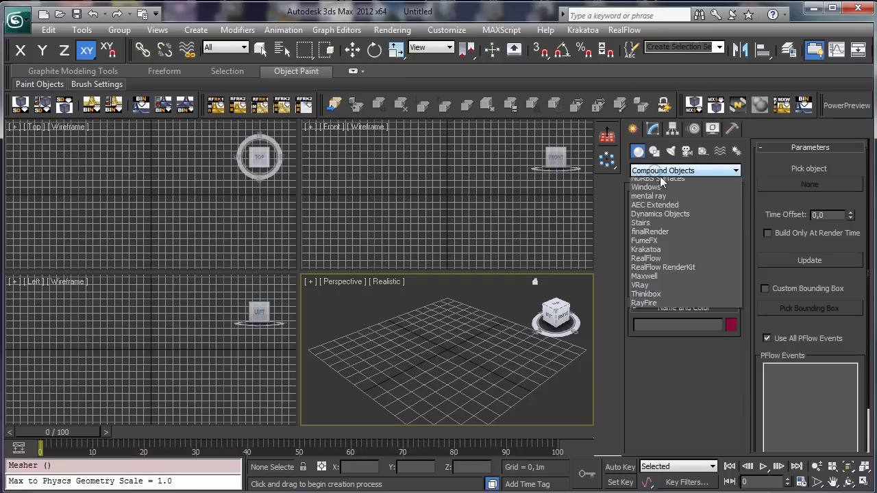
{"action": "left_click", "coordinate": [667, 184]}
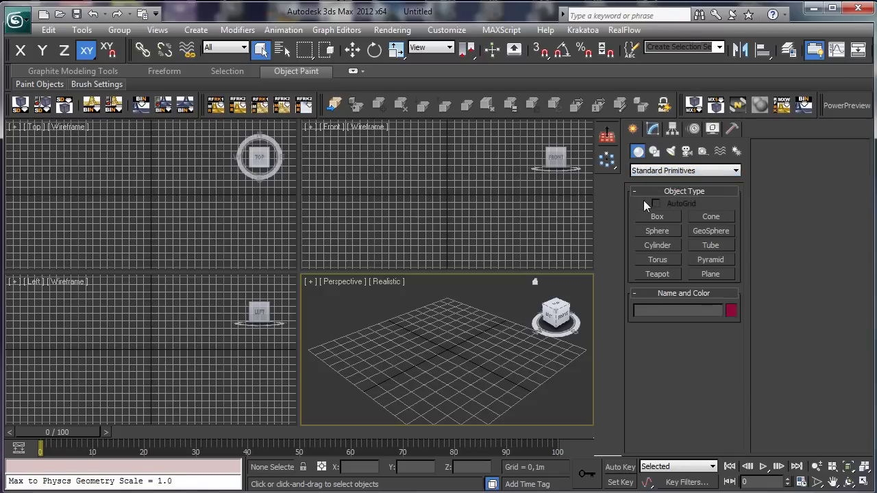
Step: Create a rectangular PF Source emitter about 0.54 m long and 0.46 m wide on the perspective grid, off to one side
{"action": "left_click", "coordinate": [670, 172]}
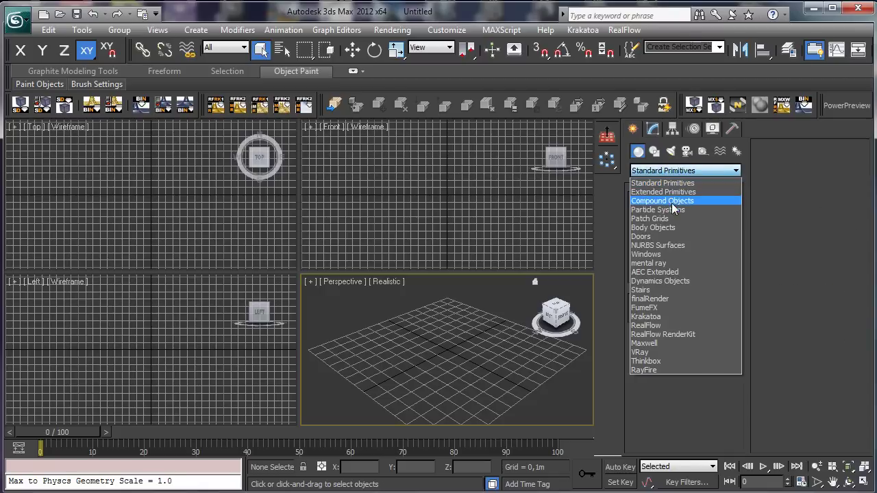
{"action": "left_click", "coordinate": [659, 209]}
{"action": "left_click", "coordinate": [659, 216]}
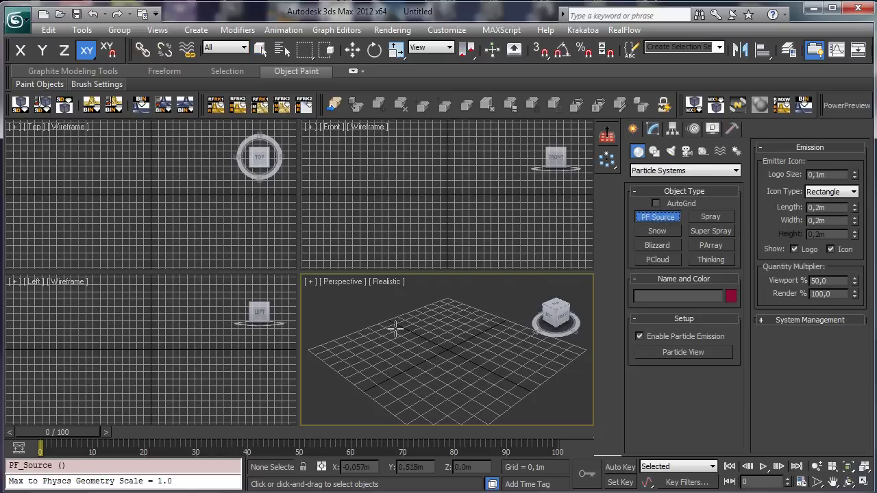
{"action": "left_click_drag", "start_coordinate": [387, 346], "coordinate": [439, 366]}
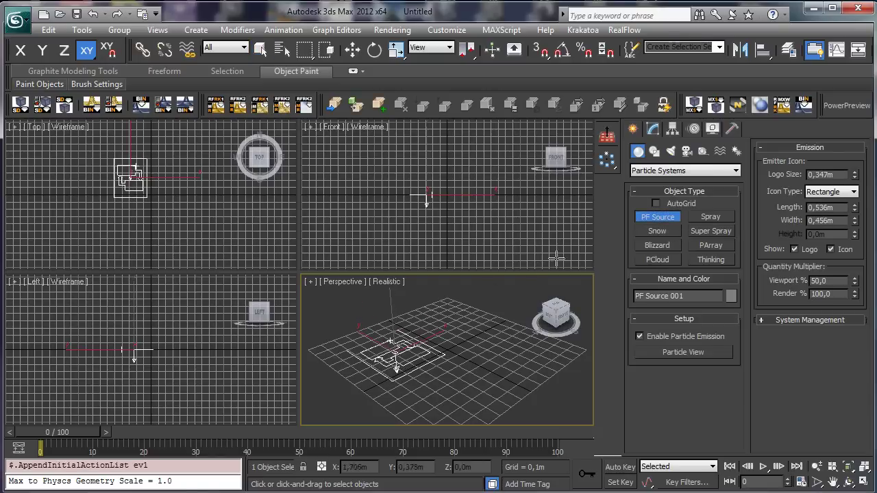
Step: Raise the PF Source emitter about 0.37 m above the grid along Z in the maximized perspective view
{"action": "left_click", "coordinate": [352, 49]}
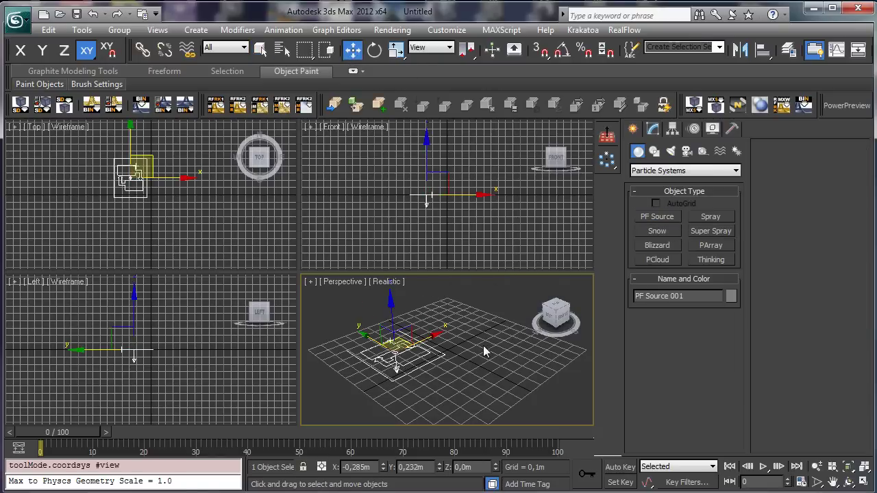
{"action": "left_click", "coordinate": [863, 483]}
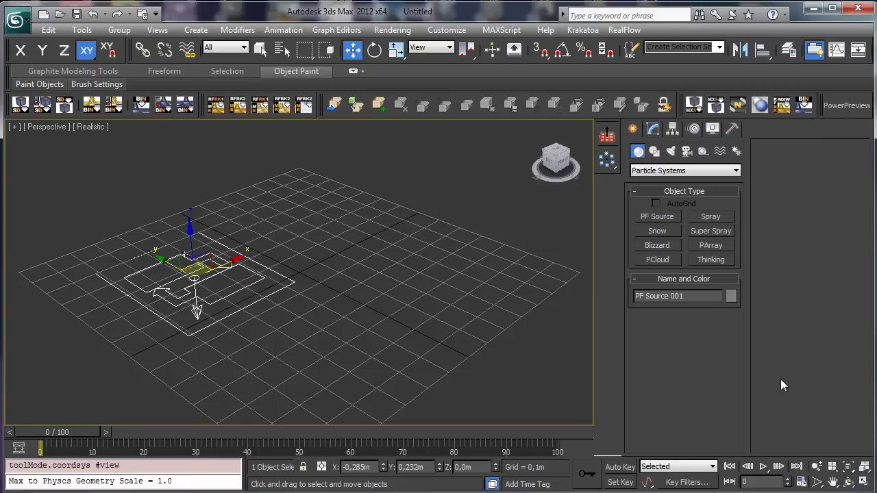
{"action": "mouse_move", "coordinate": [52, 431]}
{"action": "left_mouse_down"}
{"action": "mouse_move", "coordinate": [356, 431]}
{"action": "mouse_move", "coordinate": [42, 432]}
{"action": "left_mouse_up"}
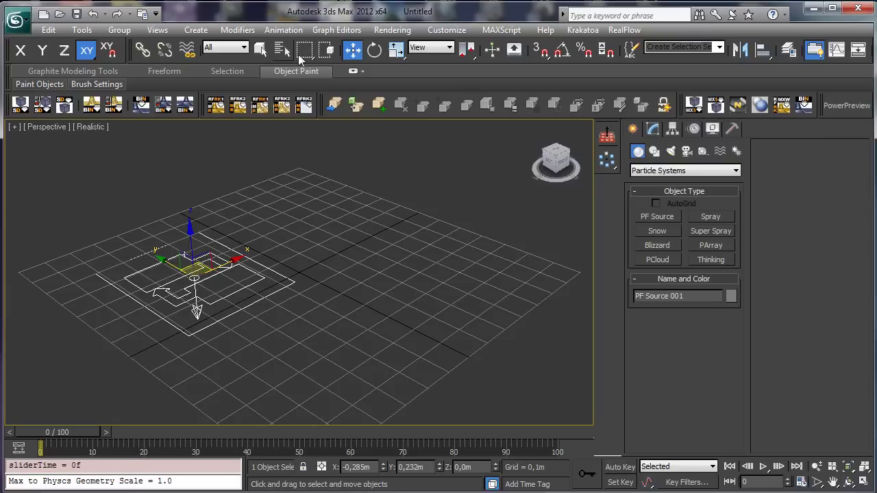
{"action": "left_click_drag", "start_coordinate": [195, 219], "coordinate": [191, 132]}
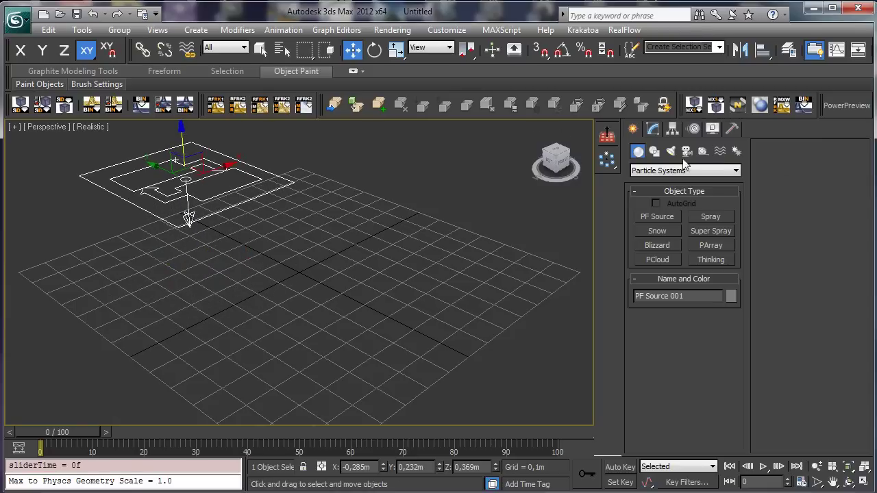
Step: Set the particle event's Display operator type to Geometry in Particle View and scrub the timeline to preview the particles
{"action": "left_click", "coordinate": [652, 129]}
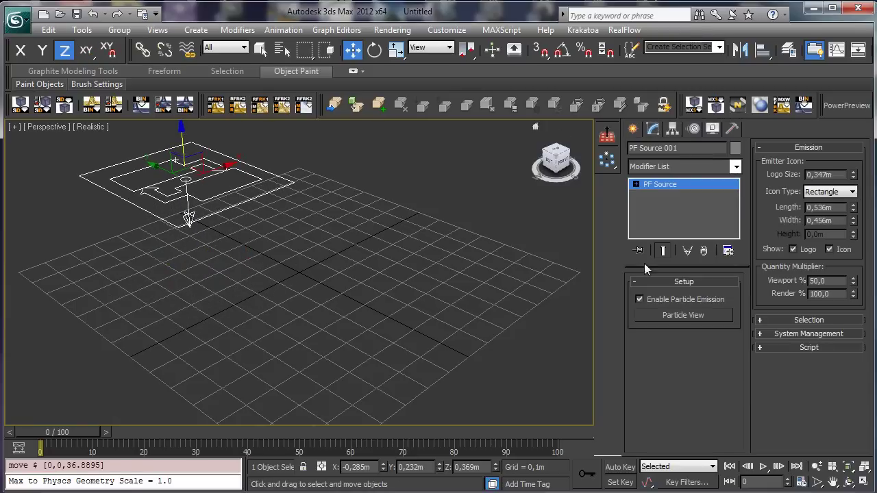
{"action": "key", "text": "6"}
{"action": "left_click_drag", "start_coordinate": [162, 67], "coordinate": [674, 66]}
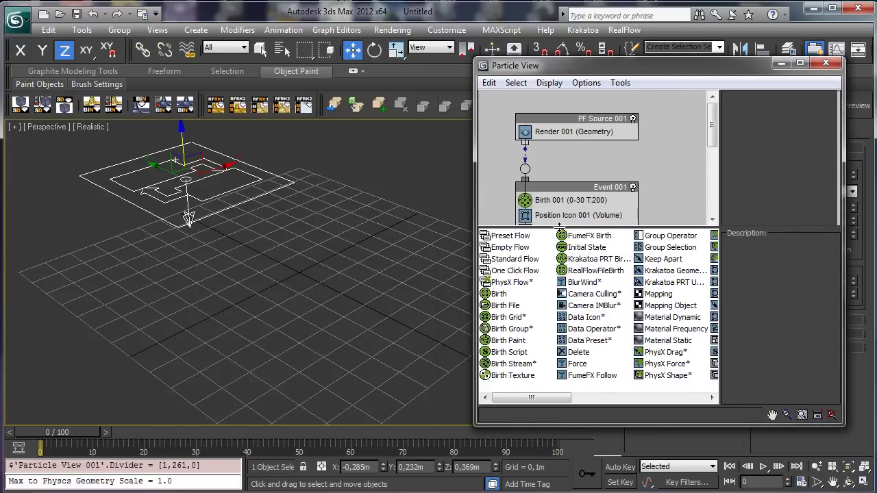
{"action": "left_click_drag", "start_coordinate": [559, 226], "coordinate": [557, 404]}
{"action": "left_click", "coordinate": [568, 276]}
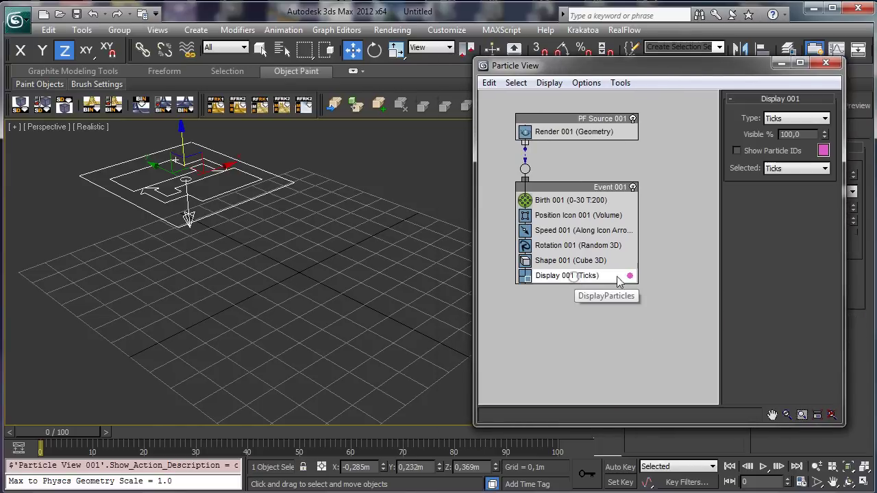
{"action": "left_click", "coordinate": [821, 119]}
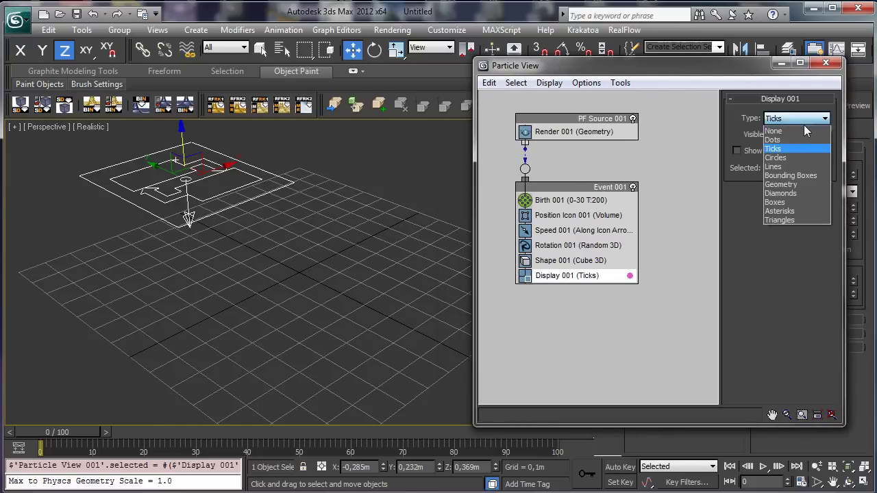
{"action": "left_click", "coordinate": [785, 185]}
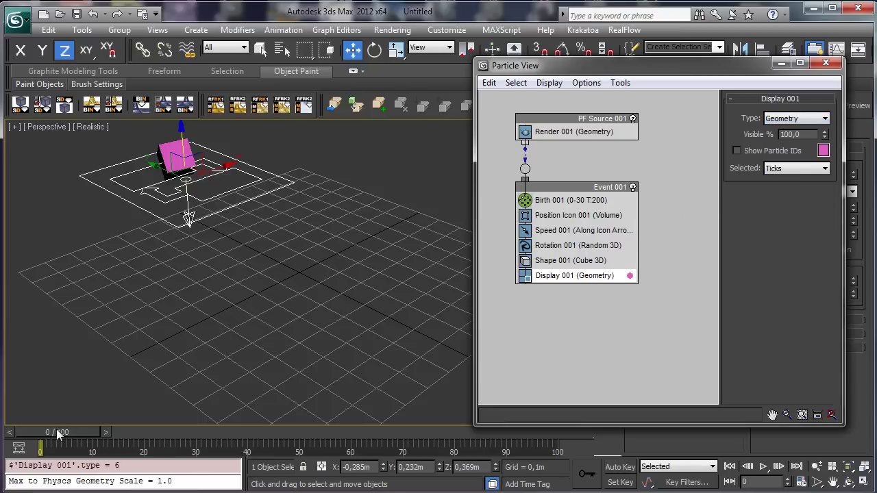
{"action": "left_click_drag", "start_coordinate": [59, 433], "coordinate": [12, 426]}
{"action": "left_click", "coordinate": [827, 65]}
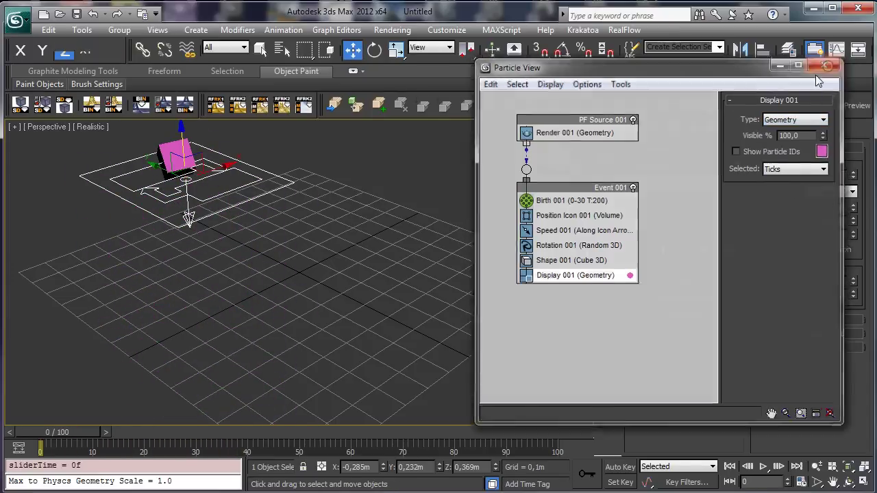
Step: Create a Mesher compound object with a radius of about 0.21 m on the grid, across from the PF Source emitter
{"action": "left_click", "coordinate": [632, 130]}
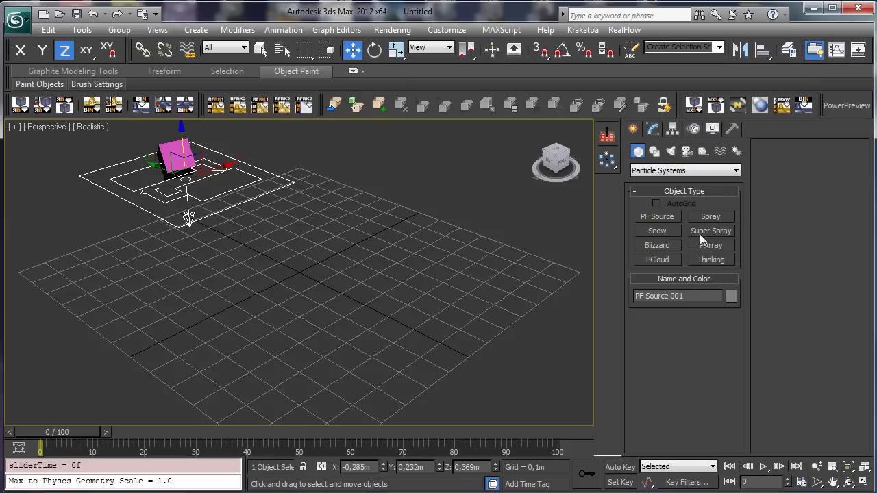
{"action": "left_click", "coordinate": [656, 171]}
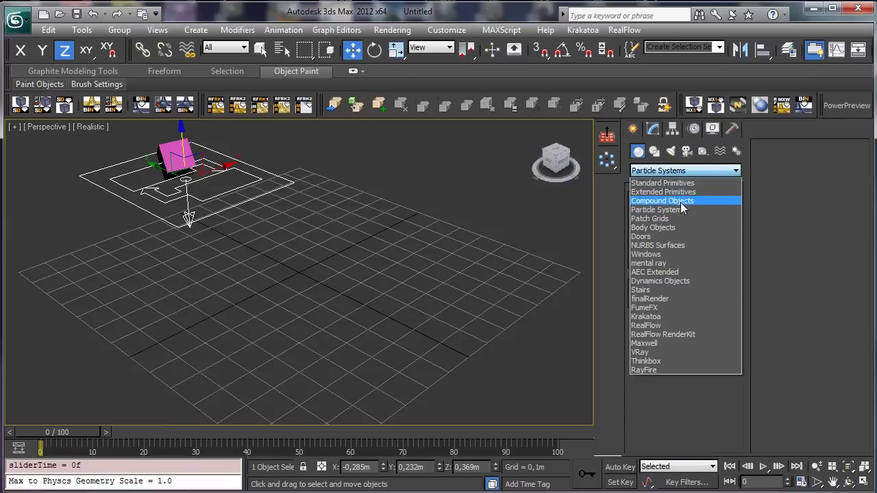
{"action": "left_click", "coordinate": [683, 201]}
{"action": "left_click", "coordinate": [697, 274]}
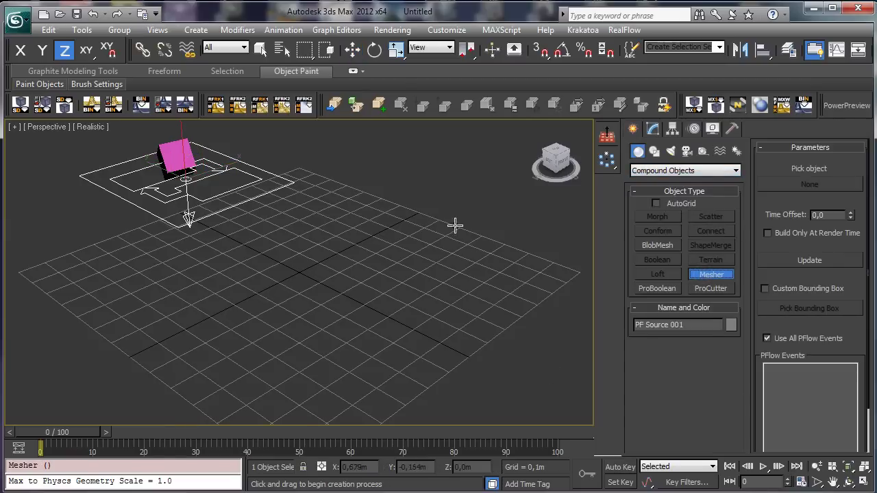
{"action": "left_click_drag", "start_coordinate": [444, 227], "coordinate": [475, 253]}
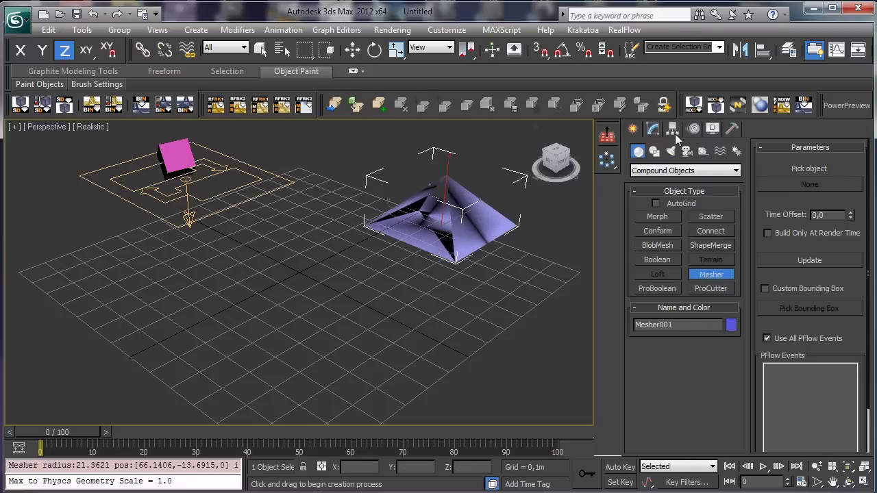
Step: Assign the PF Source emitter as the Mesher's pick object and scrub the timeline to preview the meshed particles
{"action": "left_click", "coordinate": [653, 129]}
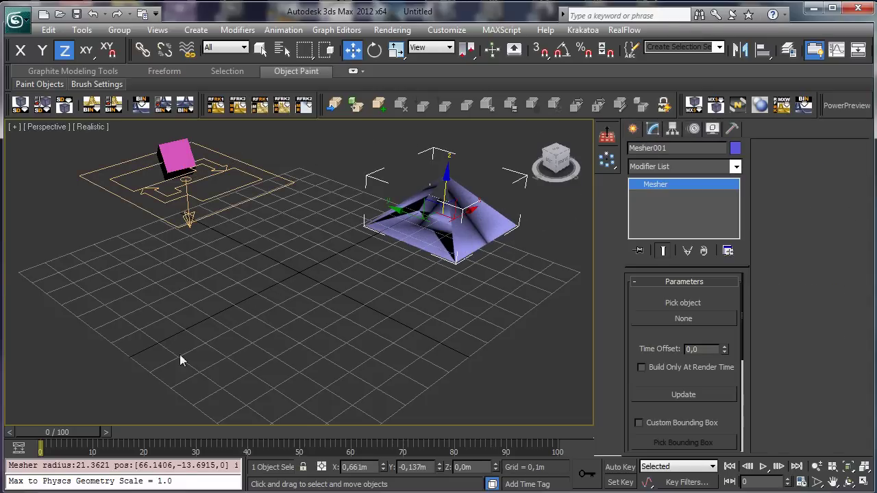
{"action": "left_click", "coordinate": [679, 319]}
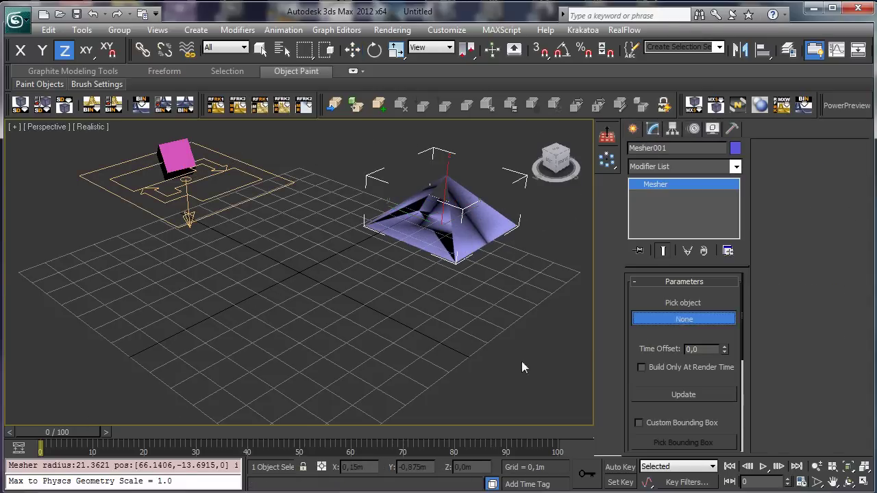
{"action": "left_click", "coordinate": [190, 193]}
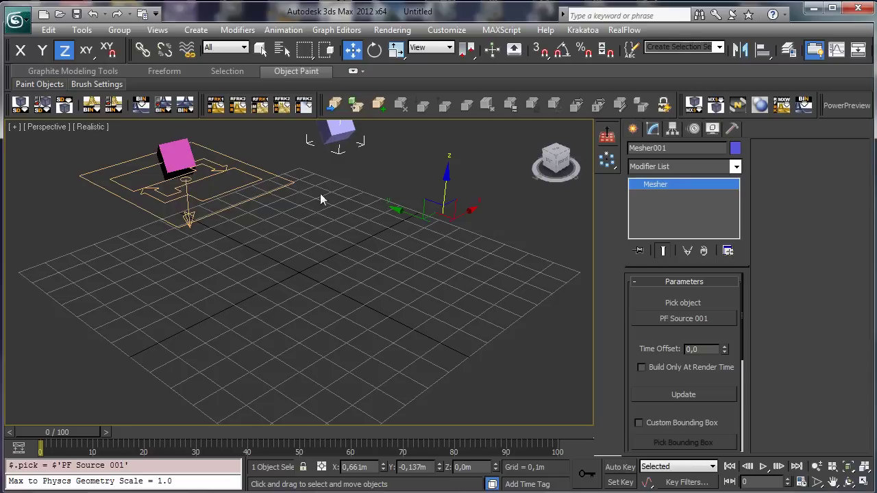
{"action": "left_click", "coordinate": [833, 482]}
{"action": "left_click_drag", "start_coordinate": [305, 225], "coordinate": [274, 280]}
{"action": "left_click_drag", "start_coordinate": [50, 430], "coordinate": [36, 416]}
{"action": "left_click", "coordinate": [833, 483]}
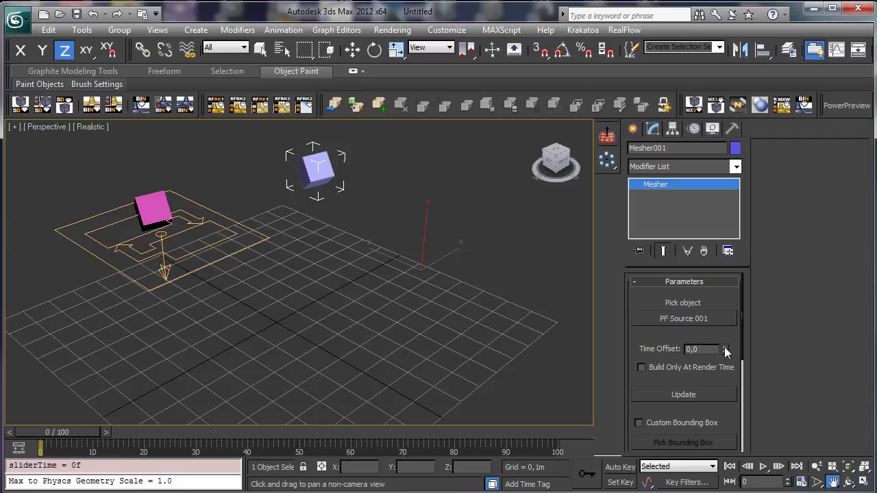
Step: Try Mesher time offsets of 7, -3 and 20 while scrubbing the animation, and restore the offset to 0
{"action": "mouse_move", "coordinate": [724, 349]}
{"action": "left_mouse_down"}
{"action": "mouse_move", "coordinate": [725, 411]}
{"action": "mouse_move", "coordinate": [725, 348]}
{"action": "left_mouse_up"}
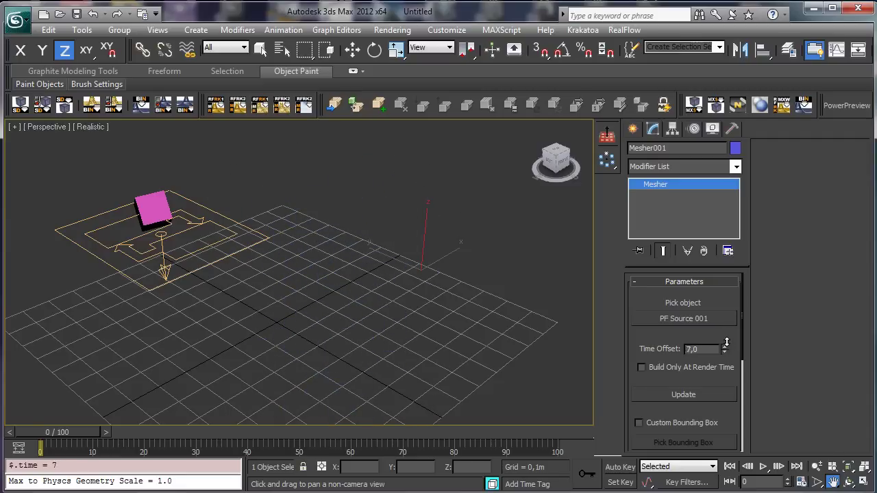
{"action": "mouse_move", "coordinate": [54, 444]}
{"action": "left_mouse_down"}
{"action": "mouse_move", "coordinate": [232, 432]}
{"action": "mouse_move", "coordinate": [48, 432]}
{"action": "left_mouse_up"}
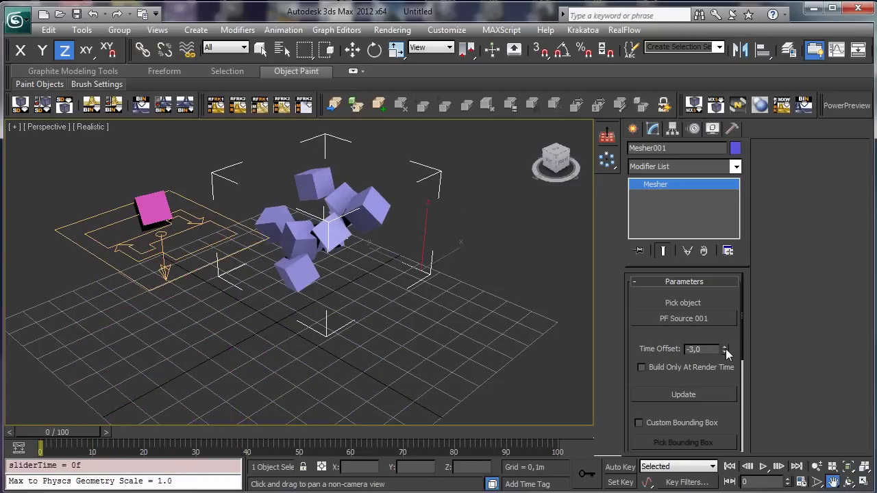
{"action": "left_click_drag", "start_coordinate": [726, 349], "coordinate": [726, 334]}
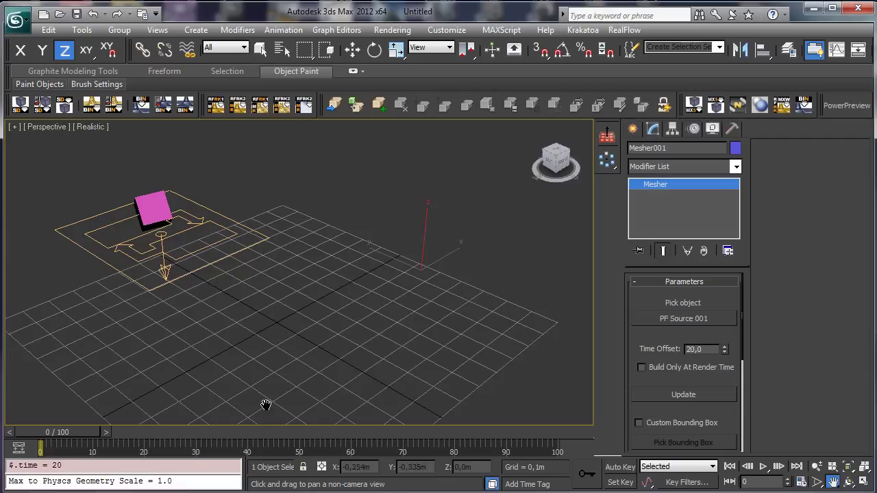
{"action": "left_click_drag", "start_coordinate": [59, 431], "coordinate": [83, 366]}
{"action": "double_click", "coordinate": [705, 350]}
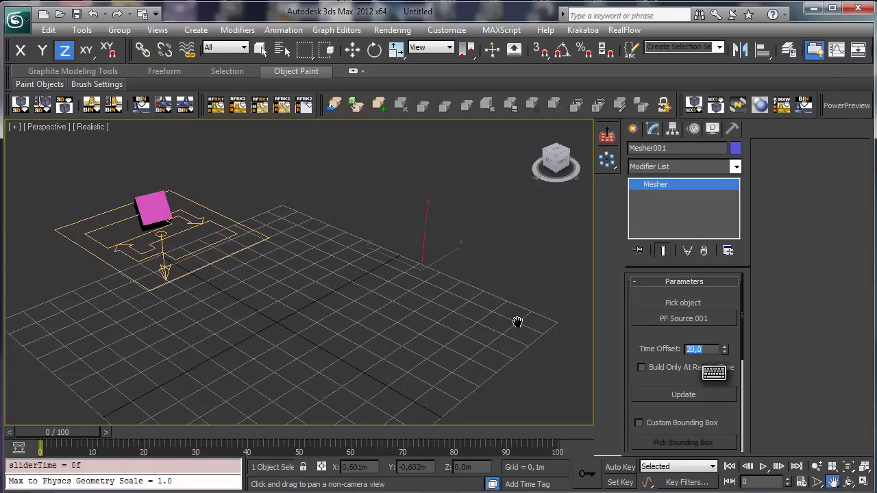
{"action": "type", "text": "0"}
{"action": "key", "text": "Return"}
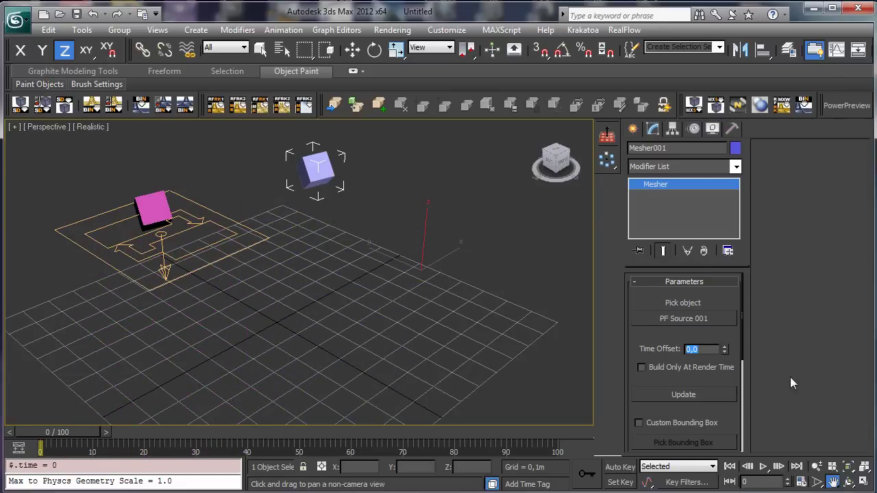
Step: Enable Build Only At Render Time for the Mesher and scrub the timeline to check the viewport
{"action": "left_click", "coordinate": [653, 370]}
{"action": "mouse_move", "coordinate": [39, 430]}
{"action": "left_mouse_down"}
{"action": "mouse_move", "coordinate": [73, 422]}
{"action": "mouse_move", "coordinate": [39, 430]}
{"action": "left_mouse_up"}
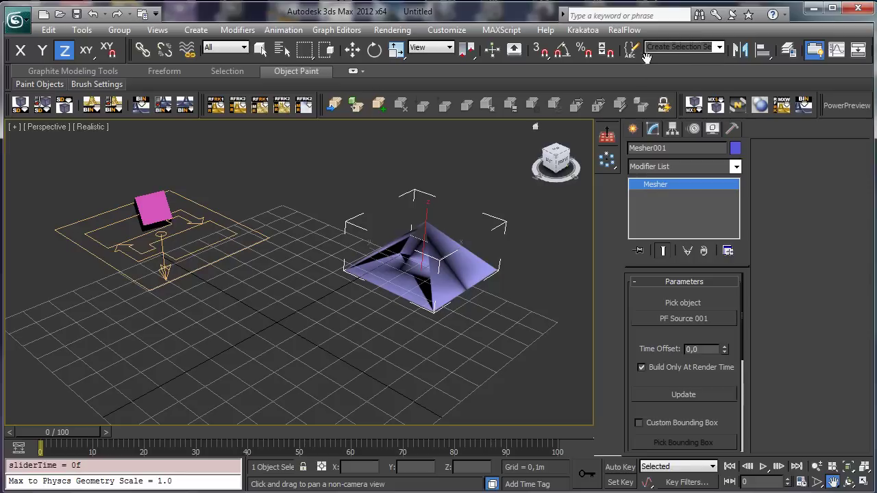
Step: Render the perspective view at frame 7 from Render Setup, and close the rendered frame after checking the Mesher copy
{"action": "left_click_drag", "start_coordinate": [648, 58], "coordinate": [551, 59]}
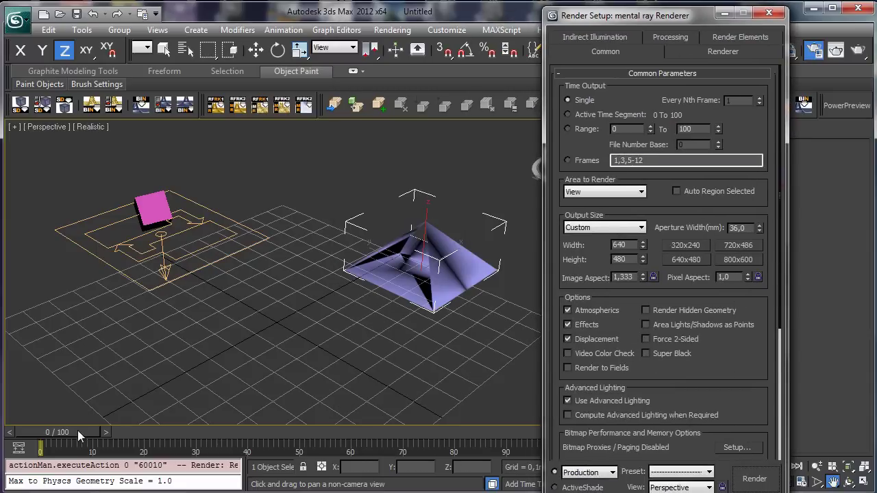
{"action": "left_click_drag", "start_coordinate": [77, 430], "coordinate": [110, 431]}
{"action": "left_click", "coordinate": [754, 478]}
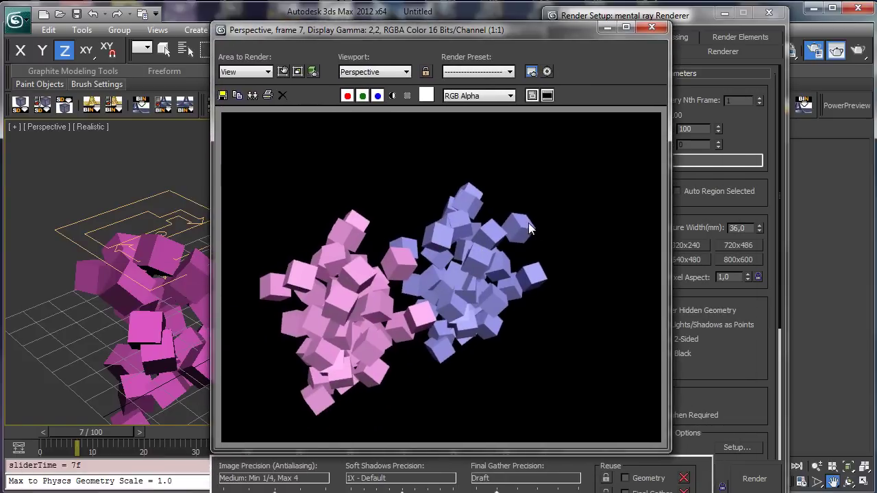
{"action": "left_click", "coordinate": [652, 27]}
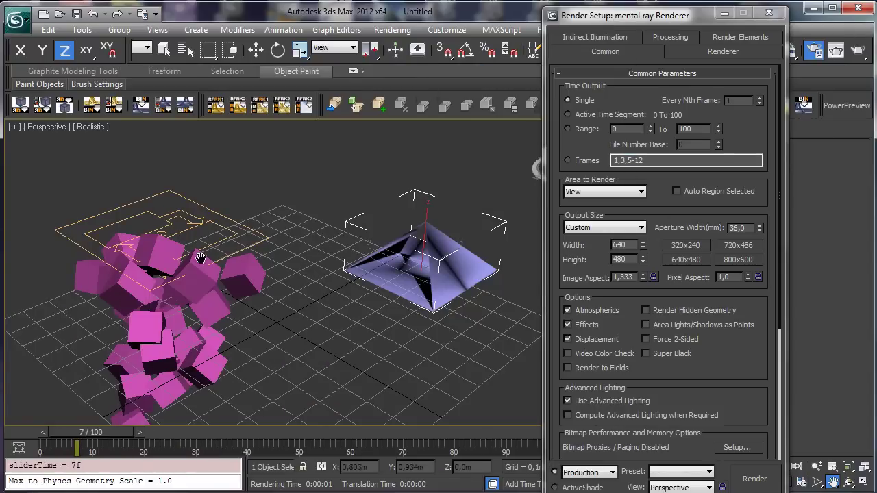
Step: Close Render Setup and turn off Build Only At Render Time for the Mesher
{"action": "left_click", "coordinate": [769, 12]}
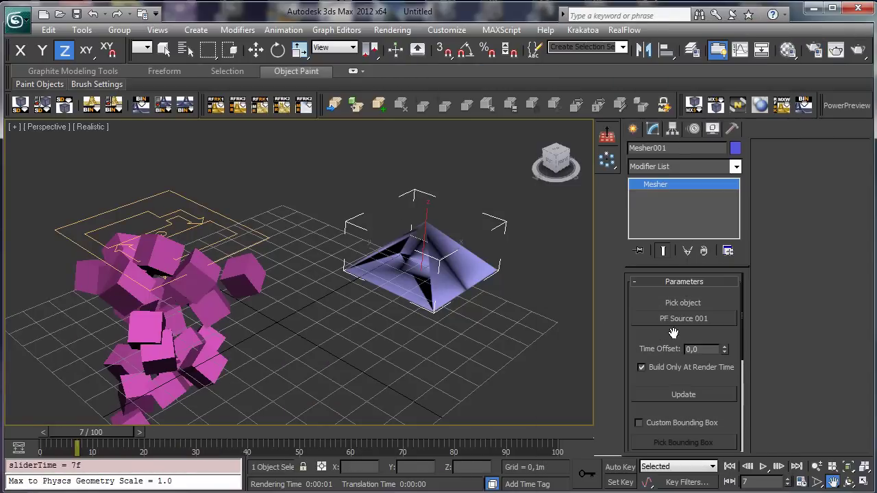
{"action": "left_click", "coordinate": [652, 368]}
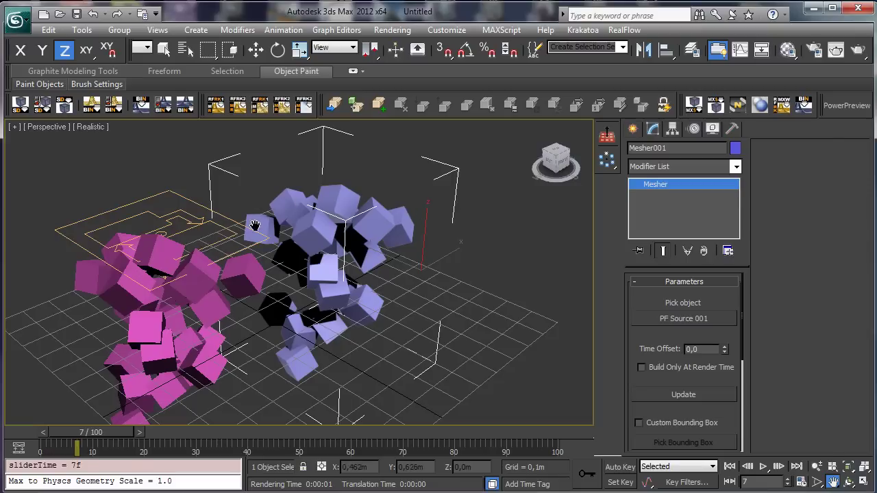
Step: Try the Mesher's Custom Bounding Box option with its bounding box picking, and switch both off again
{"action": "left_click_drag", "start_coordinate": [636, 335], "coordinate": [685, 198]}
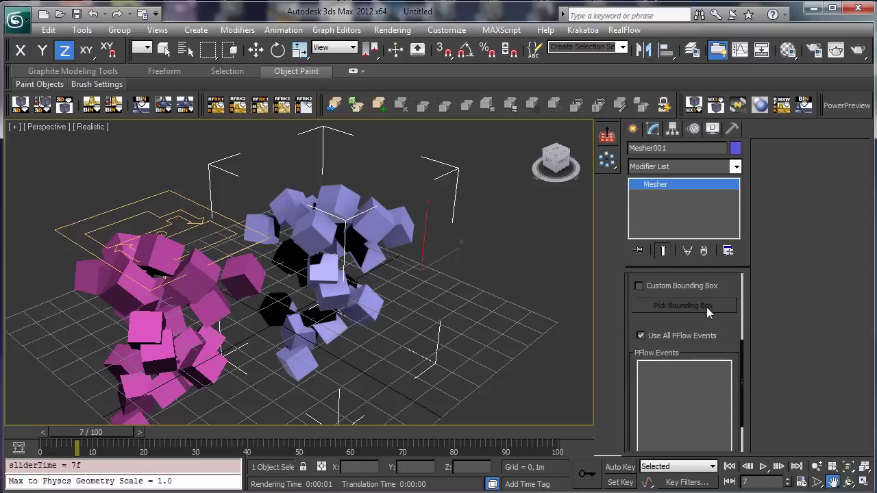
{"action": "left_click", "coordinate": [666, 287]}
{"action": "left_click", "coordinate": [709, 306]}
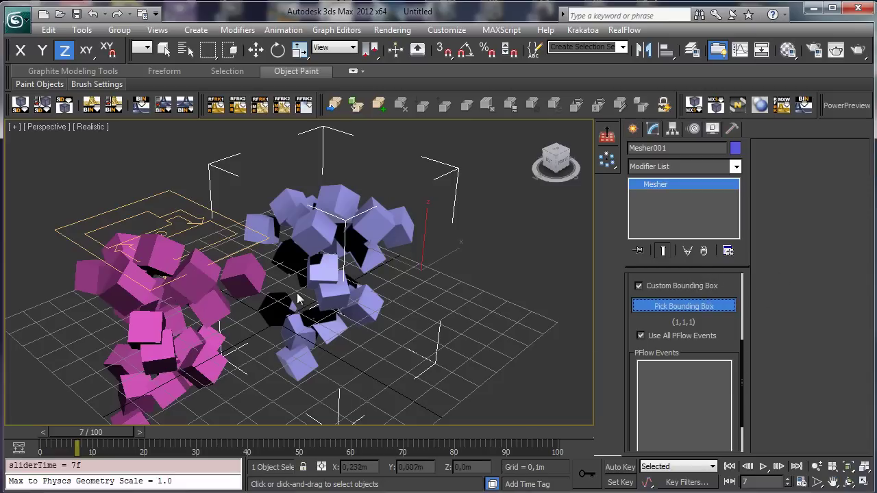
{"action": "left_click", "coordinate": [683, 305]}
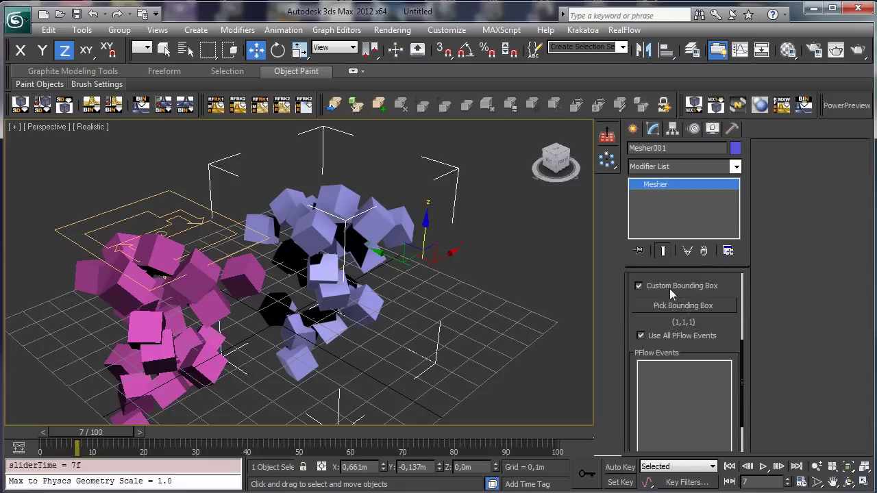
{"action": "left_click", "coordinate": [669, 287]}
Step: Select the PF Source emitter and return the timeline to frame 0
{"action": "left_click_drag", "start_coordinate": [731, 329], "coordinate": [731, 308]}
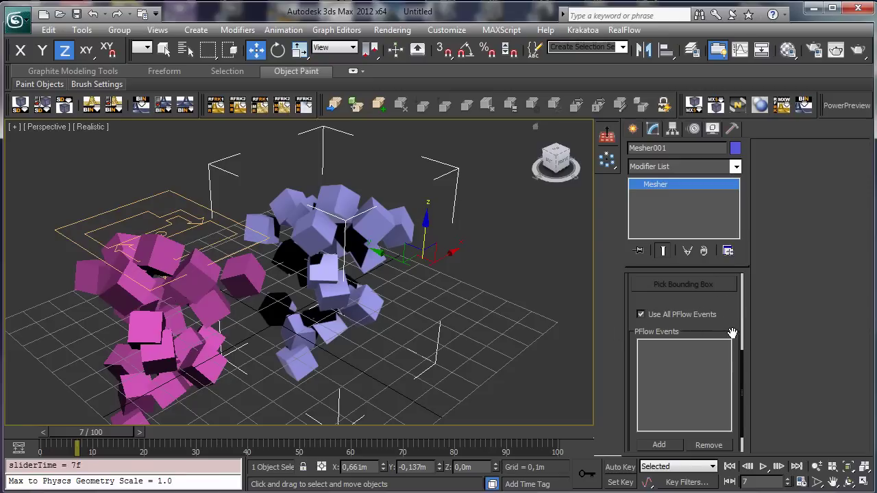
{"action": "left_click_drag", "start_coordinate": [734, 325], "coordinate": [729, 290]}
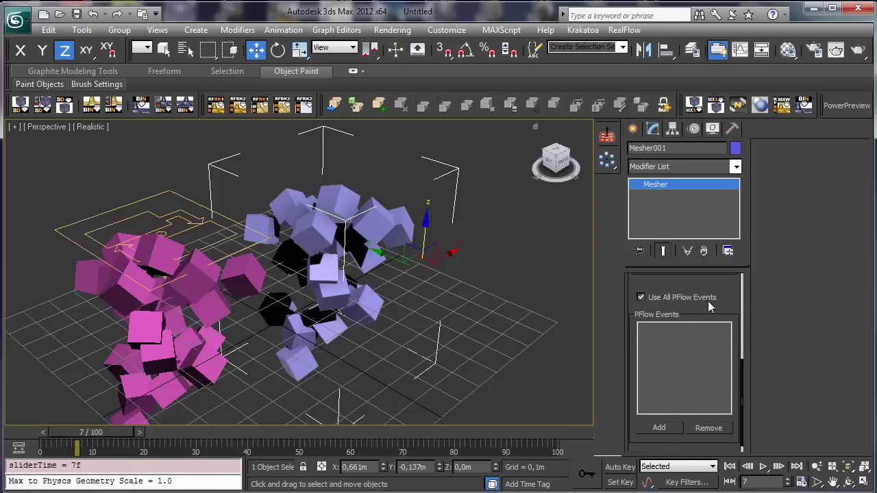
{"action": "left_click", "coordinate": [142, 274]}
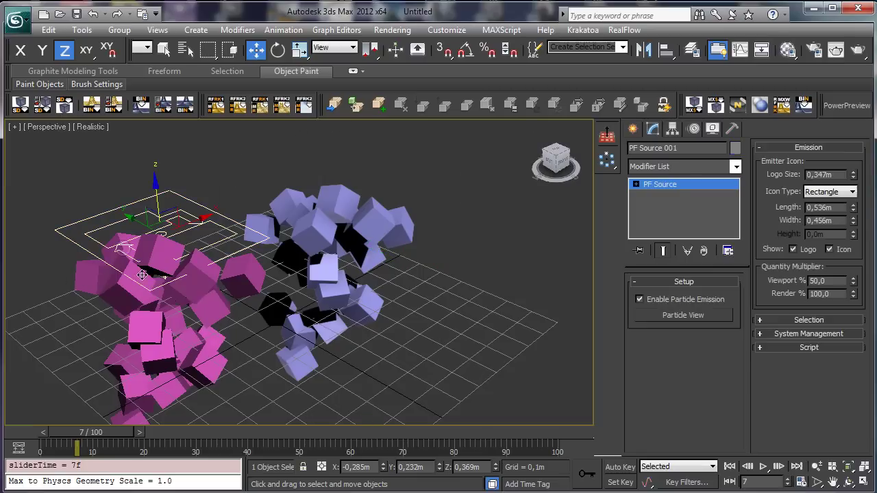
{"action": "left_click", "coordinate": [644, 314]}
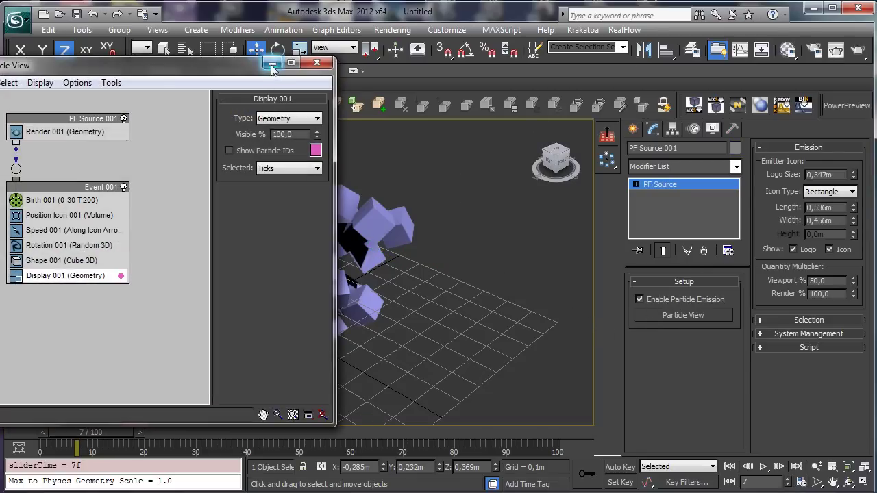
{"action": "left_click", "coordinate": [274, 64]}
{"action": "mouse_move", "coordinate": [15, 433]}
{"action": "left_mouse_down"}
{"action": "mouse_move", "coordinate": [194, 424]}
{"action": "mouse_move", "coordinate": [21, 430]}
{"action": "left_mouse_up"}
{"action": "key", "text": "w"}
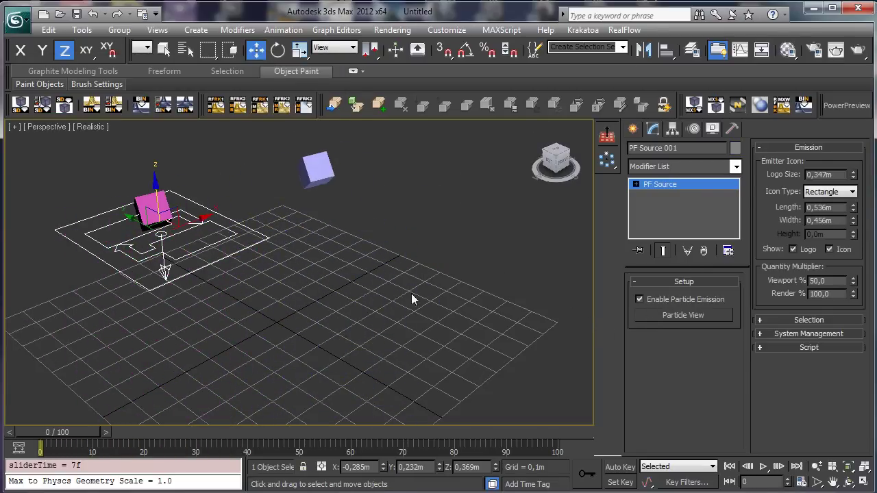
Step: Add an Age Test to Event 001 in Particle View, between Rotation and Shape, and delete the leftover event holding only a Display operator
{"action": "left_click", "coordinate": [678, 315]}
{"action": "left_click_drag", "start_coordinate": [189, 62], "coordinate": [381, 66]}
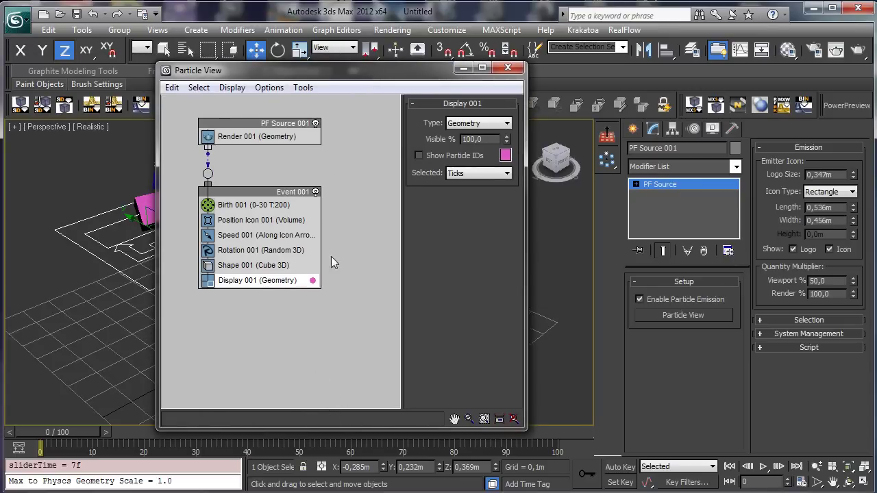
{"action": "right_click", "coordinate": [358, 263]}
{"action": "mouse_move", "coordinate": [464, 313]}
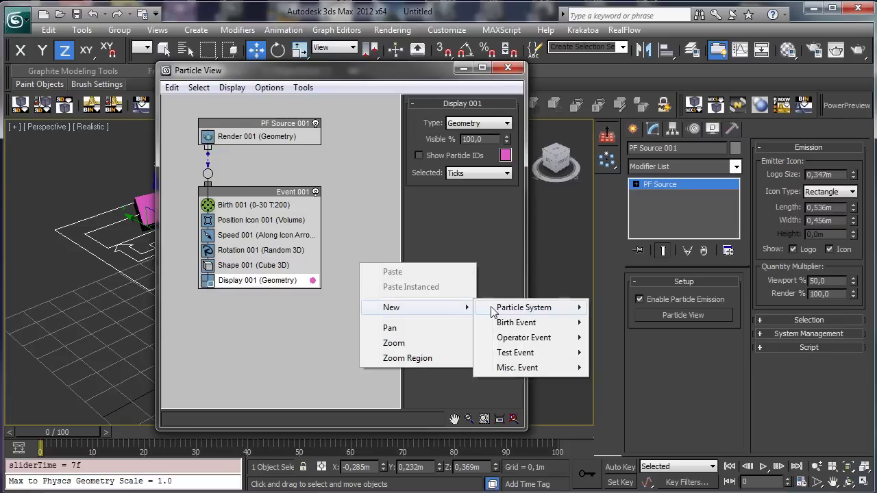
{"action": "mouse_move", "coordinate": [574, 359]}
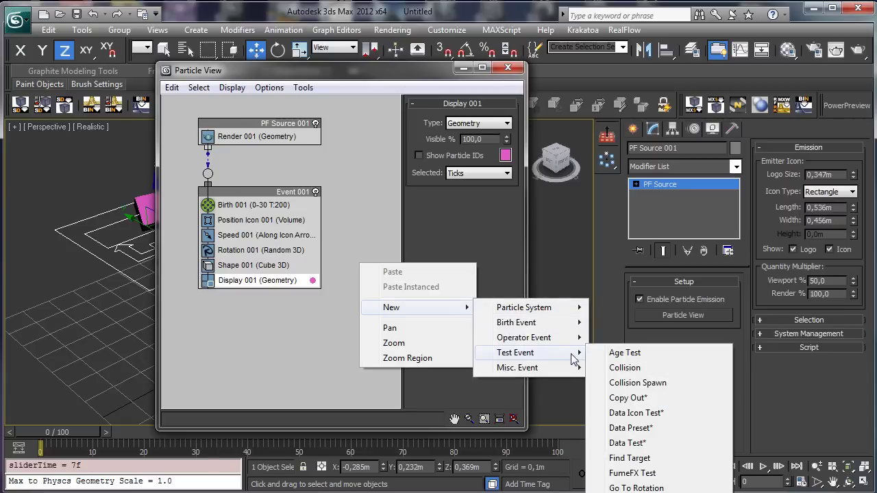
{"action": "left_click", "coordinate": [620, 353]}
{"action": "left_click_drag", "start_coordinate": [373, 287], "coordinate": [241, 260]}
{"action": "left_click", "coordinate": [376, 268]}
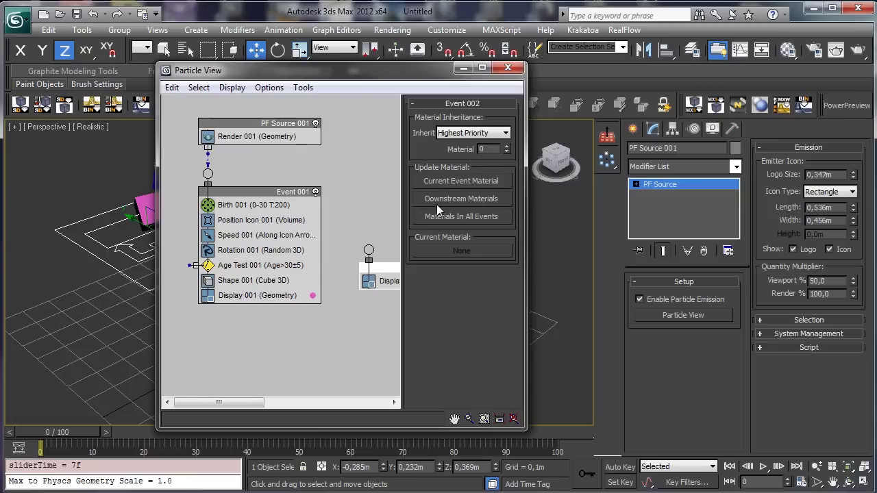
{"action": "key", "text": "Delete"}
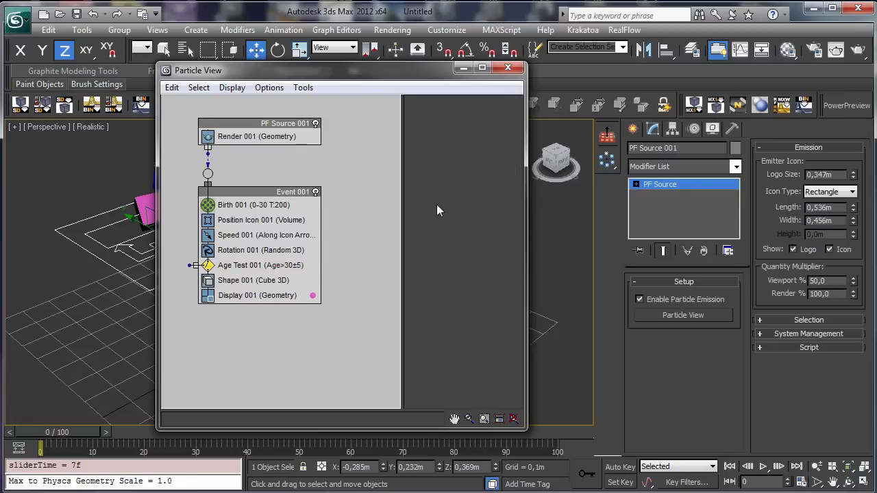
Step: Create a new event with a Shape operator, place it below Event 001, and wire the Age Test output to it
{"action": "left_click", "coordinate": [268, 265]}
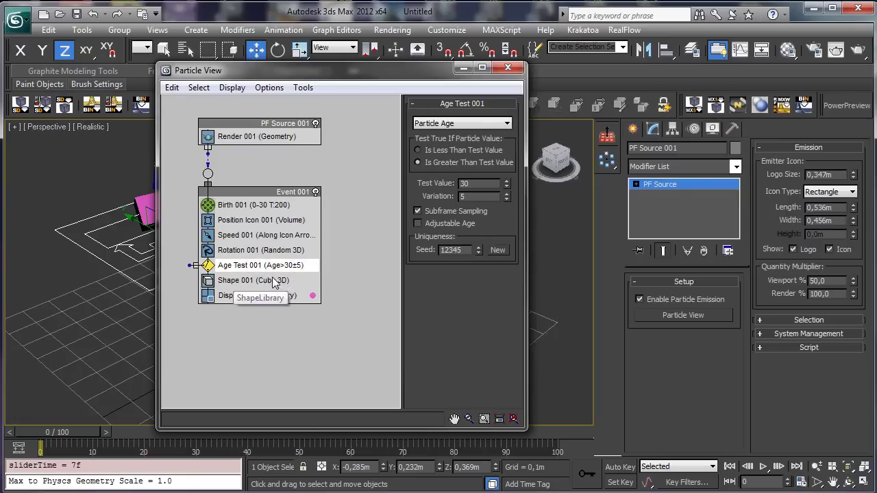
{"action": "right_click", "coordinate": [252, 331]}
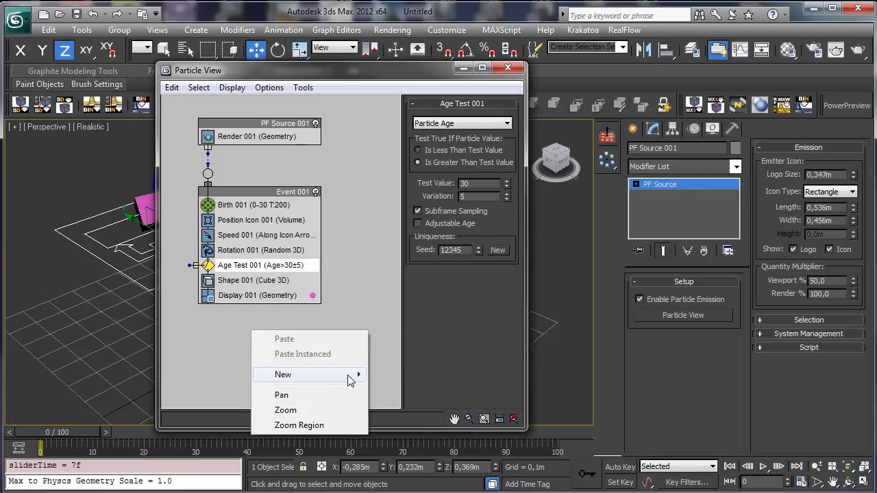
{"action": "mouse_move", "coordinate": [345, 375]}
{"action": "mouse_move", "coordinate": [407, 418]}
{"action": "mouse_move", "coordinate": [469, 377]}
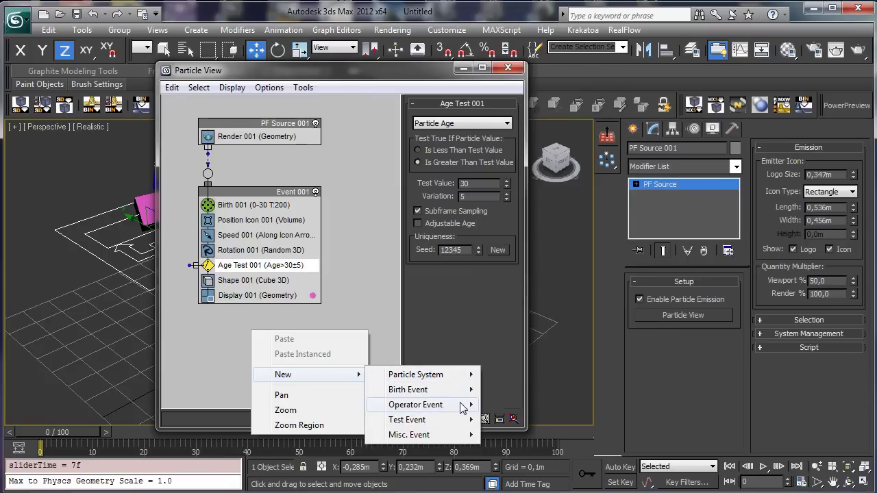
{"action": "mouse_move", "coordinate": [464, 408]}
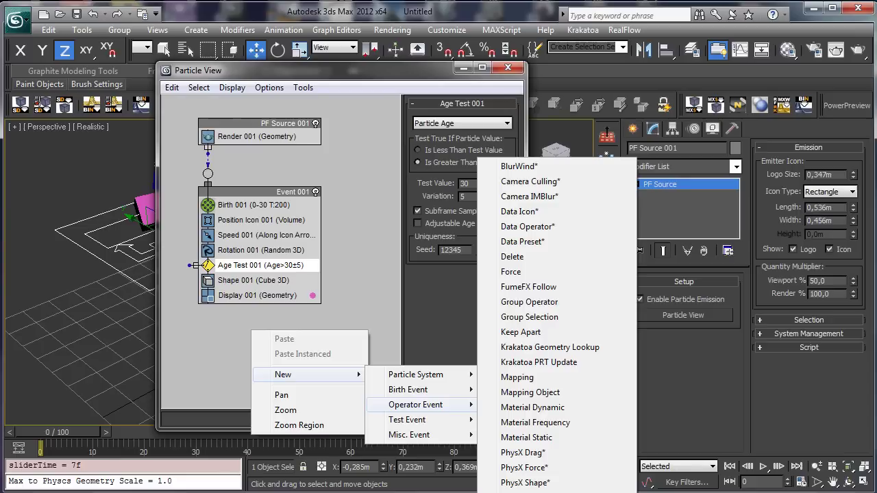
{"action": "left_click", "coordinate": [524, 492]}
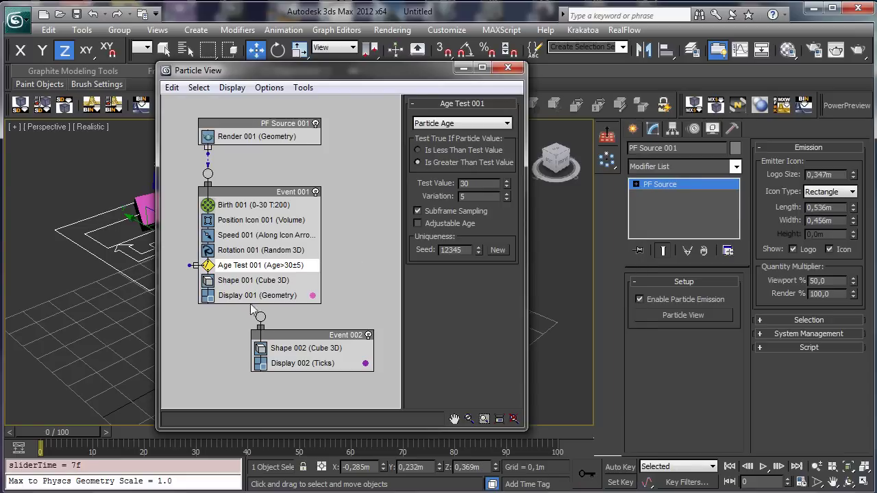
{"action": "left_click_drag", "start_coordinate": [276, 344], "coordinate": [210, 360]}
{"action": "left_click_drag", "start_coordinate": [190, 265], "coordinate": [194, 332]}
Step: Set the 3D shape of Event 002's Shape operator to Sphere 20-sides
{"action": "left_click", "coordinate": [240, 364]}
{"action": "left_click", "coordinate": [476, 138]}
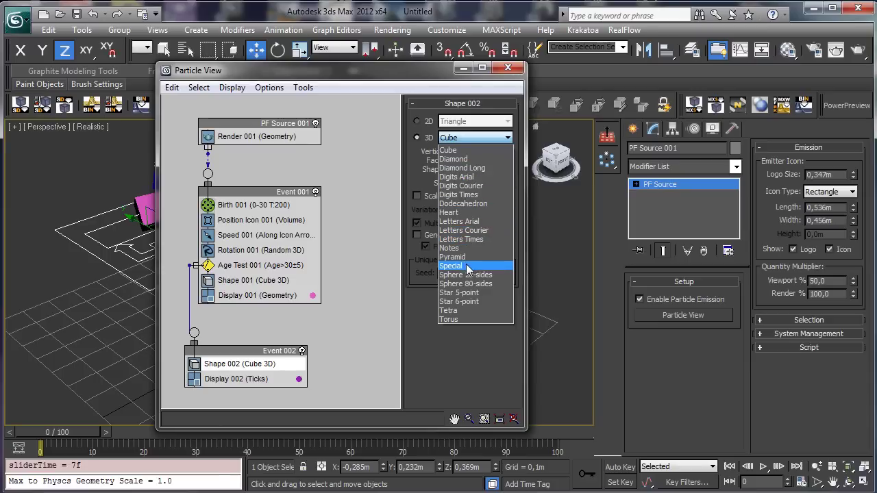
{"action": "left_click", "coordinate": [470, 275]}
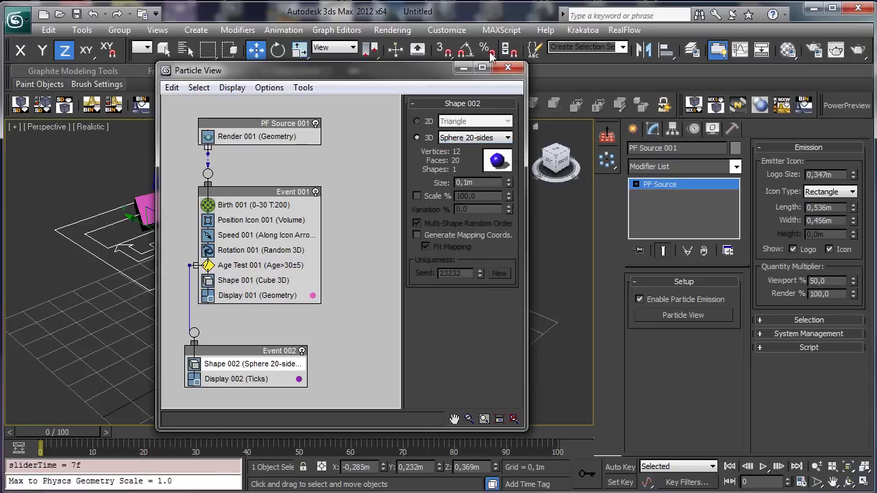
Step: Minimize Particle View and scrub the timeline to frame 26, checking both particle streams in full
{"action": "left_click", "coordinate": [463, 68]}
{"action": "left_click_drag", "start_coordinate": [72, 433], "coordinate": [170, 439]}
{"action": "left_click", "coordinate": [816, 466]}
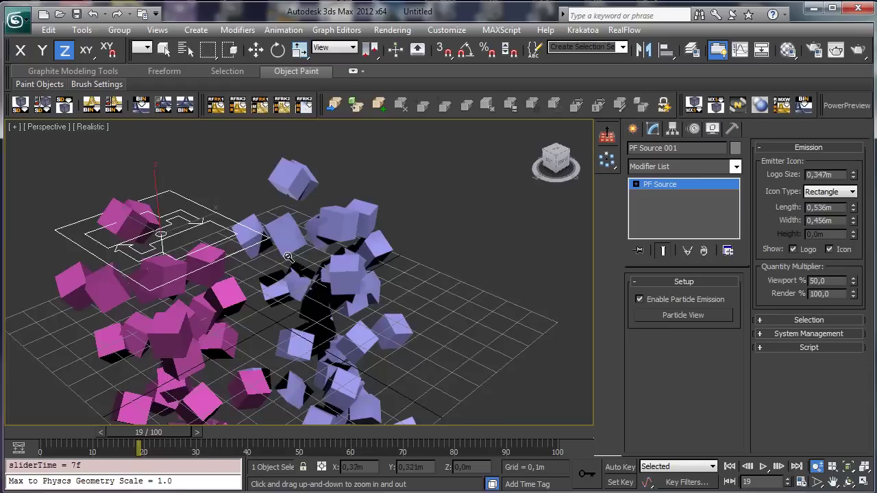
{"action": "left_click_drag", "start_coordinate": [288, 257], "coordinate": [291, 322]}
{"action": "left_click", "coordinate": [833, 481]}
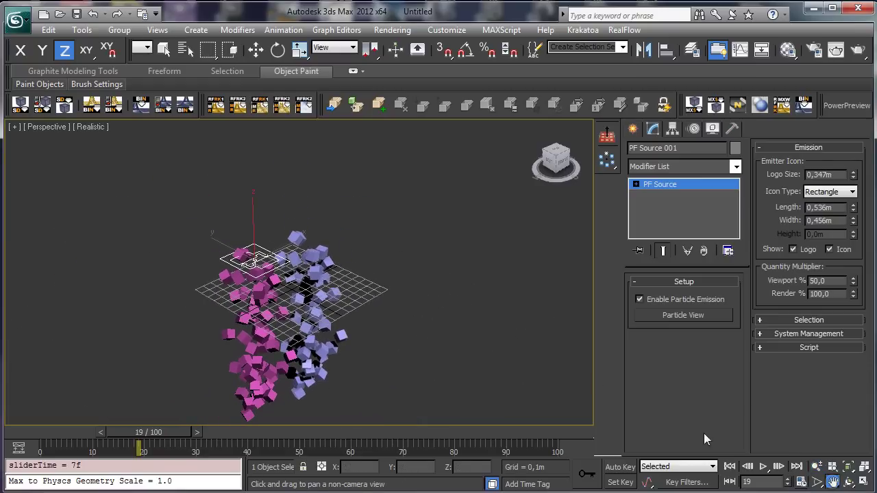
{"action": "left_click_drag", "start_coordinate": [463, 317], "coordinate": [367, 228]}
{"action": "left_click_drag", "start_coordinate": [110, 434], "coordinate": [138, 423]}
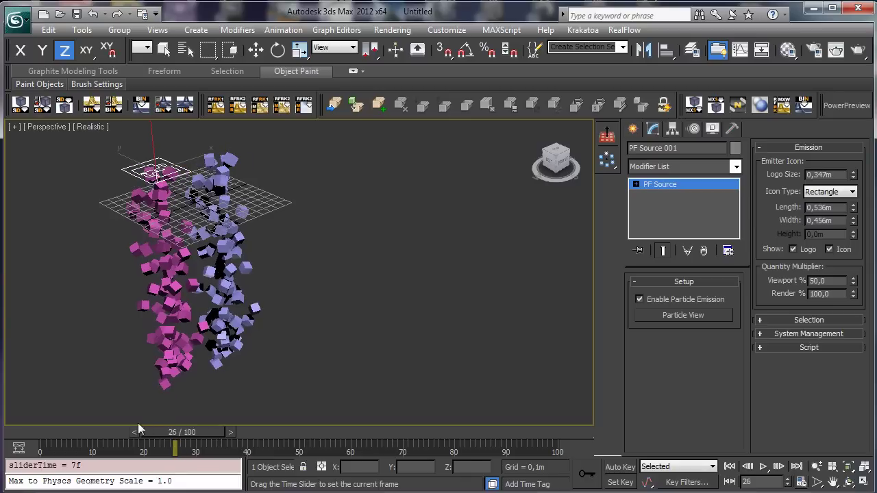
Step: Set the Age Test's Test Value to 10 in Particle View
{"action": "left_click", "coordinate": [164, 50]}
{"action": "left_click", "coordinate": [678, 316]}
{"action": "left_click", "coordinate": [65, 265]}
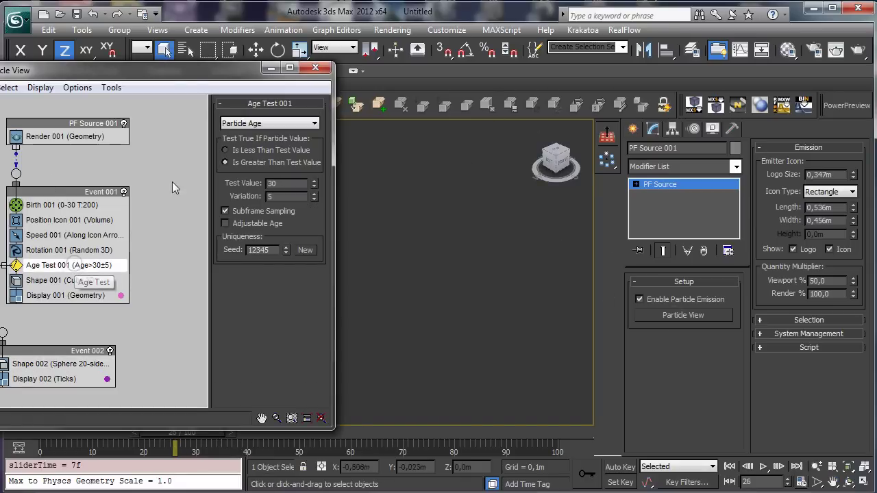
{"action": "left_click_drag", "start_coordinate": [185, 71], "coordinate": [340, 73]}
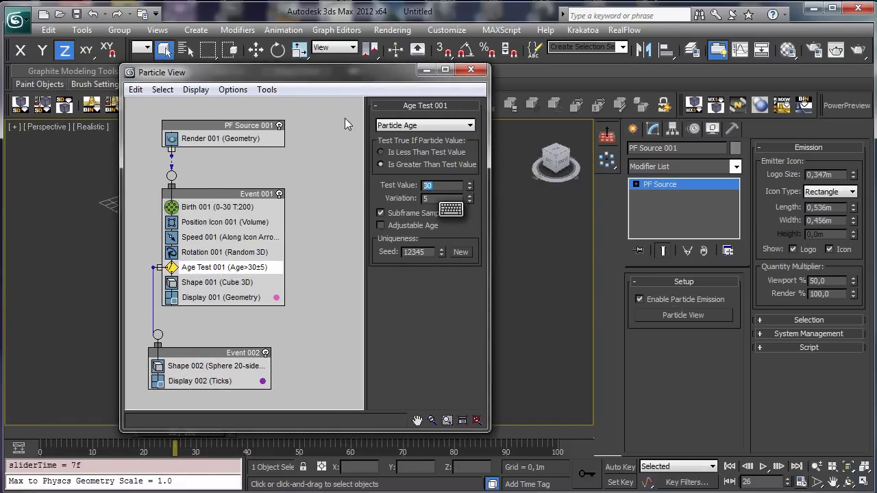
{"action": "type", "text": "10"}
{"action": "key", "text": "Return"}
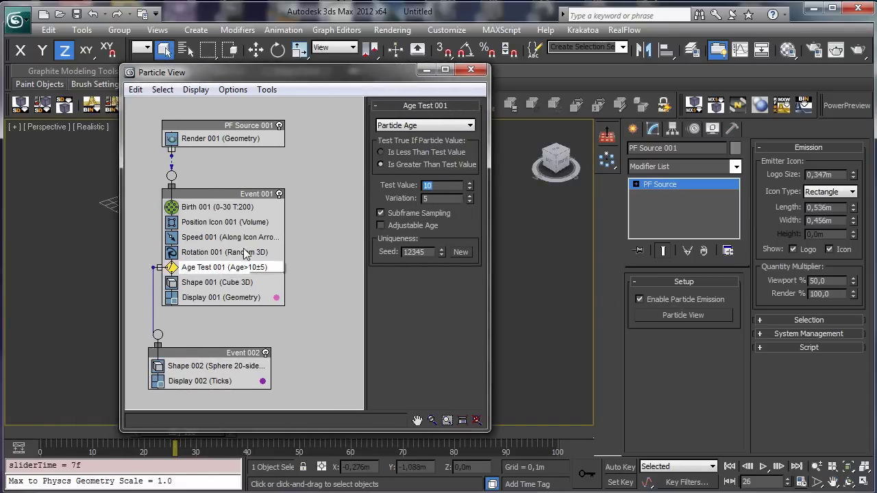
Step: Set Event 002's Display type to Geometry, close Particle View, and scrub through the animation back to frame 0
{"action": "left_click", "coordinate": [243, 382]}
{"action": "left_click", "coordinate": [441, 126]}
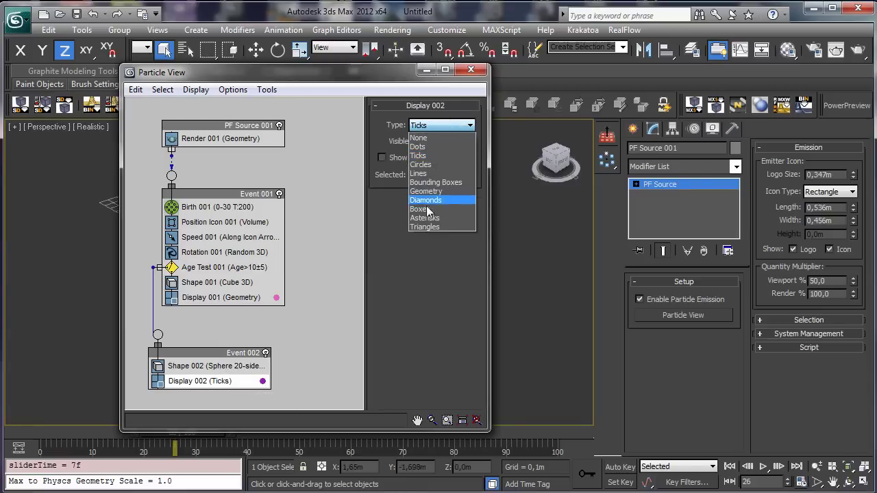
{"action": "left_click", "coordinate": [426, 186]}
{"action": "left_click", "coordinate": [470, 69]}
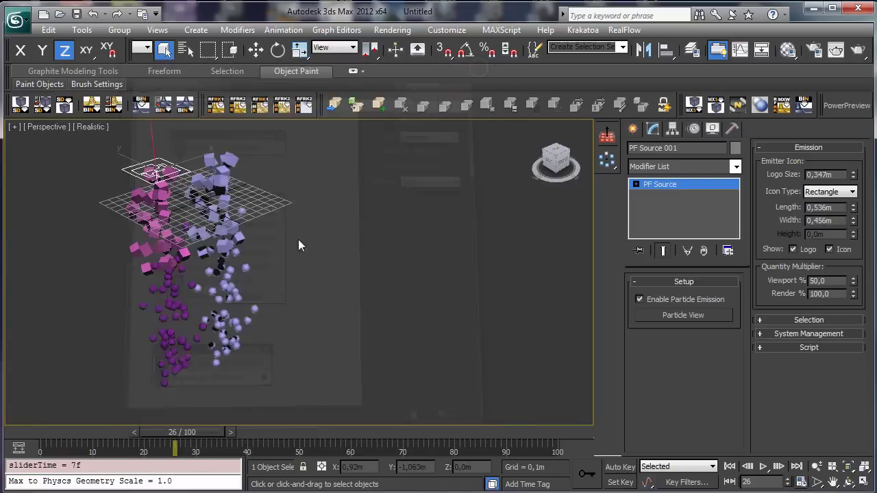
{"action": "left_click_drag", "start_coordinate": [29, 432], "coordinate": [147, 411]}
{"action": "left_click", "coordinate": [43, 433]}
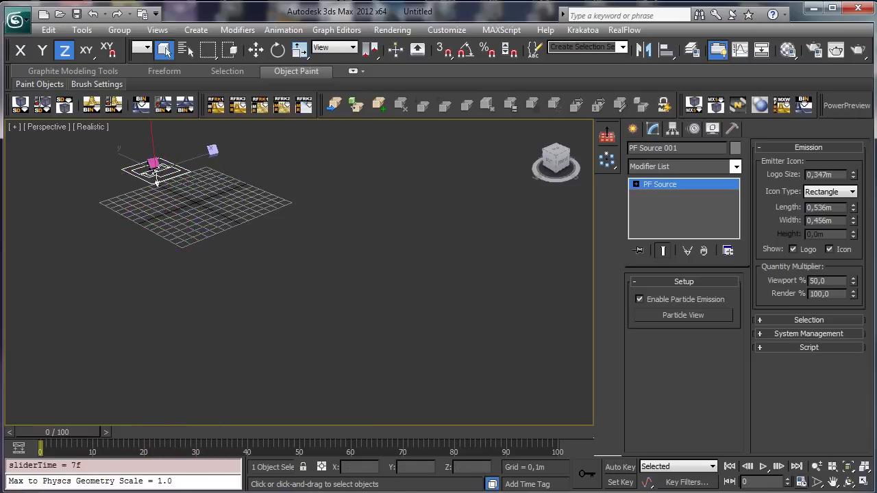
Step: Turn off Use All PFlow Events on the Mesher, add only PF Source 001->Event 001, and scrub to frame 16 to check the mesh
{"action": "left_click", "coordinate": [208, 150]}
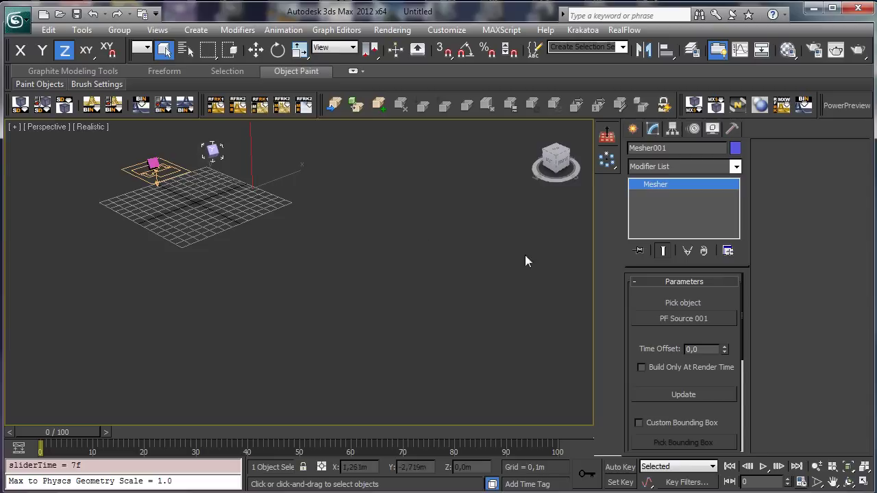
{"action": "scroll", "coordinate": [731, 300], "scroll_direction": "down", "scroll_amount": 5}
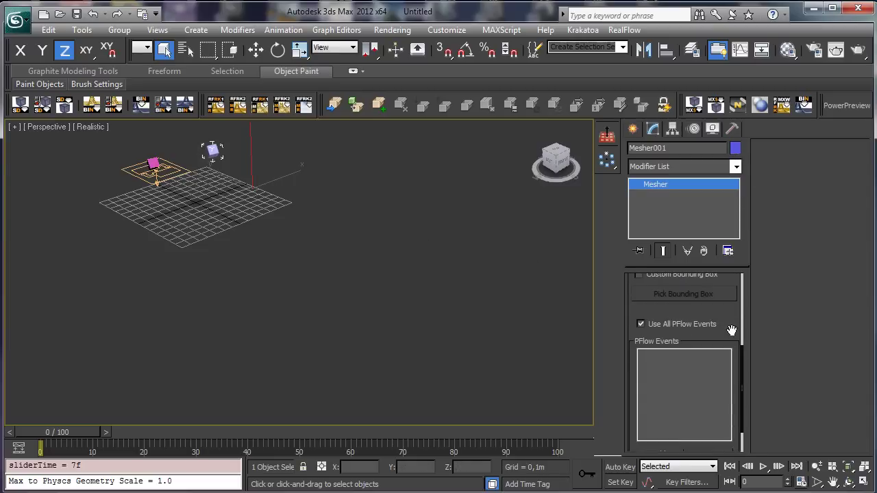
{"action": "left_click_drag", "start_coordinate": [730, 329], "coordinate": [720, 301]}
{"action": "left_click", "coordinate": [666, 296]}
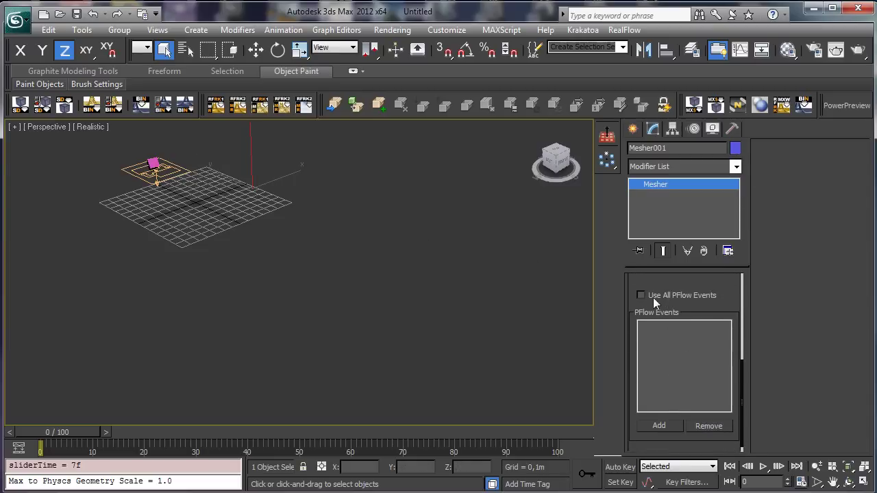
{"action": "left_click", "coordinate": [660, 425]}
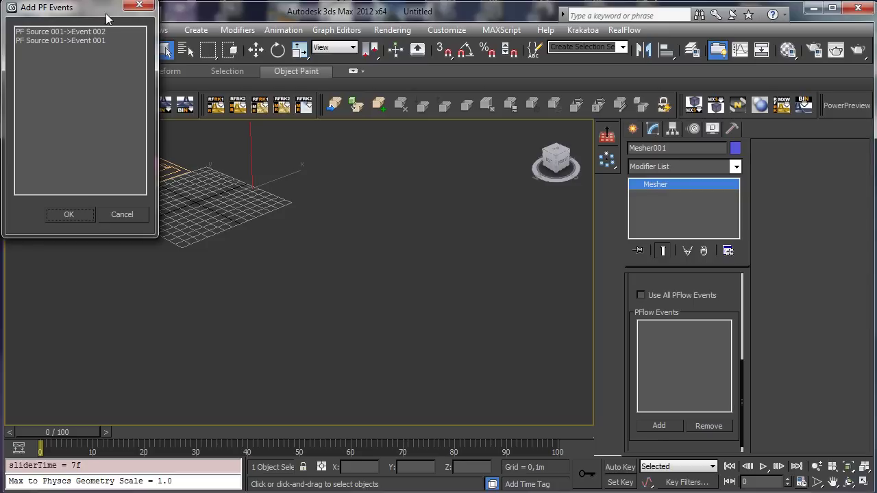
{"action": "left_click_drag", "start_coordinate": [89, 14], "coordinate": [187, 62]}
{"action": "left_click", "coordinate": [174, 88]}
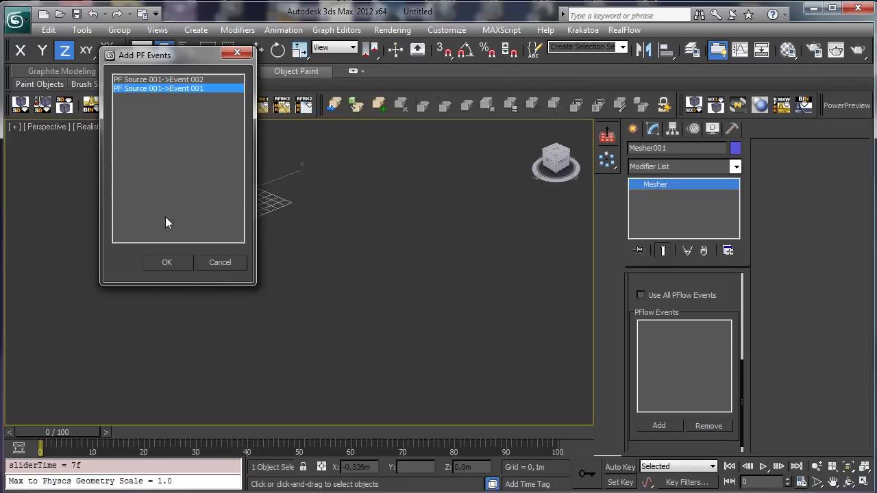
{"action": "left_click", "coordinate": [166, 263]}
{"action": "left_click_drag", "start_coordinate": [50, 431], "coordinate": [166, 402]}
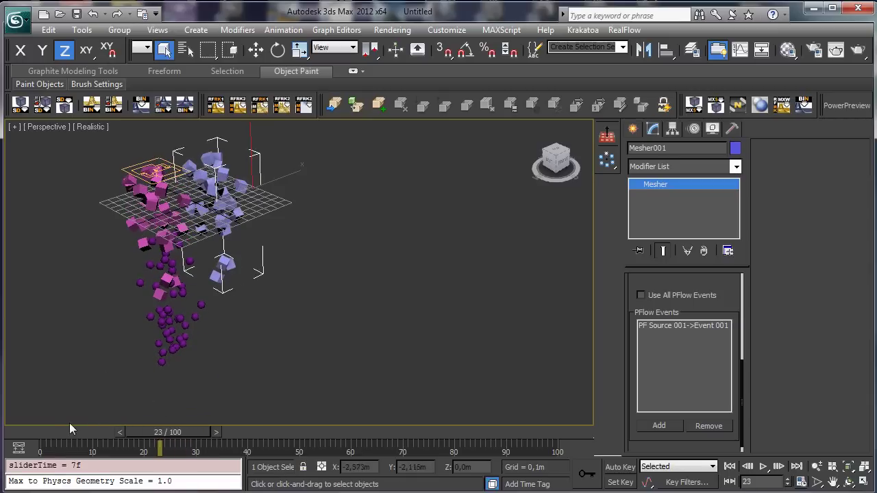
{"action": "mouse_move", "coordinate": [132, 431]}
{"action": "left_mouse_down"}
{"action": "mouse_move", "coordinate": [200, 427]}
{"action": "mouse_move", "coordinate": [74, 422]}
{"action": "mouse_move", "coordinate": [204, 411]}
{"action": "mouse_move", "coordinate": [116, 415]}
{"action": "mouse_move", "coordinate": [127, 418]}
{"action": "left_mouse_up"}
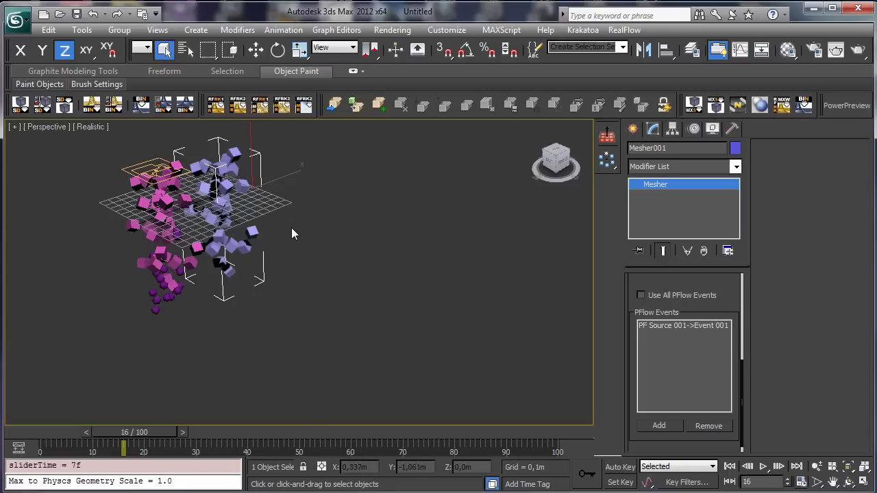
Step: Turn Use All PFlow Events back on for the Mesher and scrub back to frame 12
{"action": "left_click", "coordinate": [663, 294]}
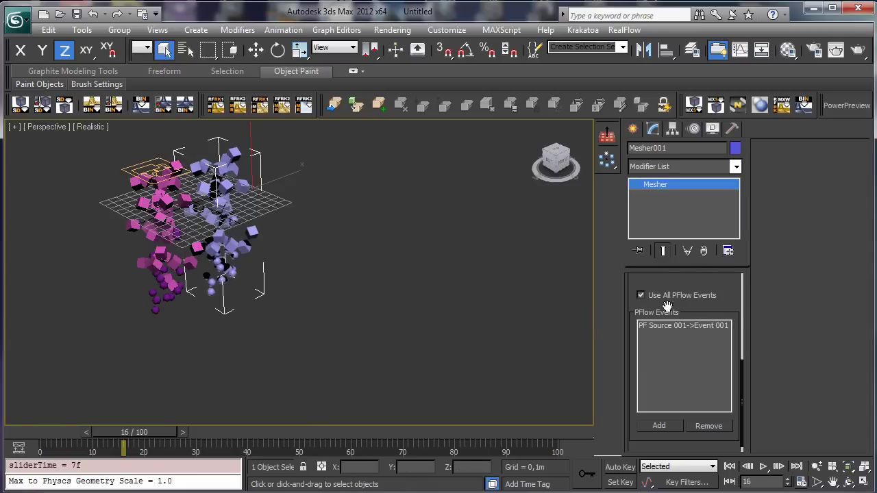
{"action": "left_click_drag", "start_coordinate": [89, 433], "coordinate": [67, 415]}
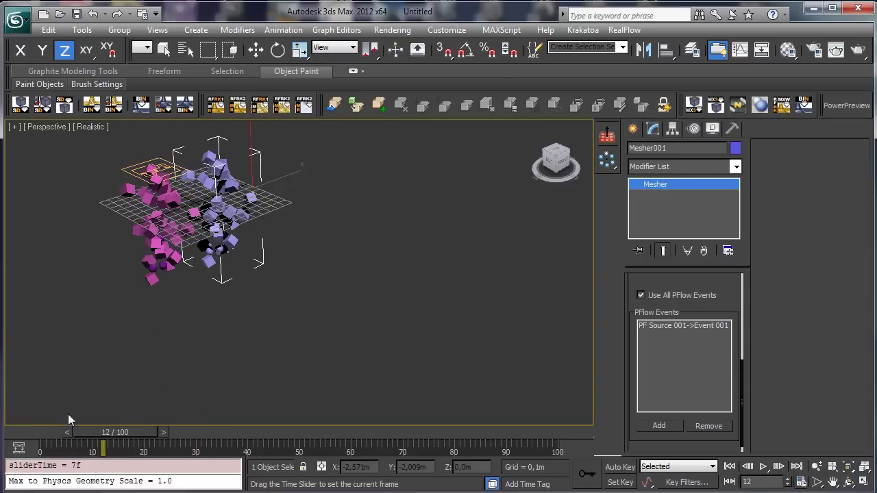
{"action": "key", "text": "q"}
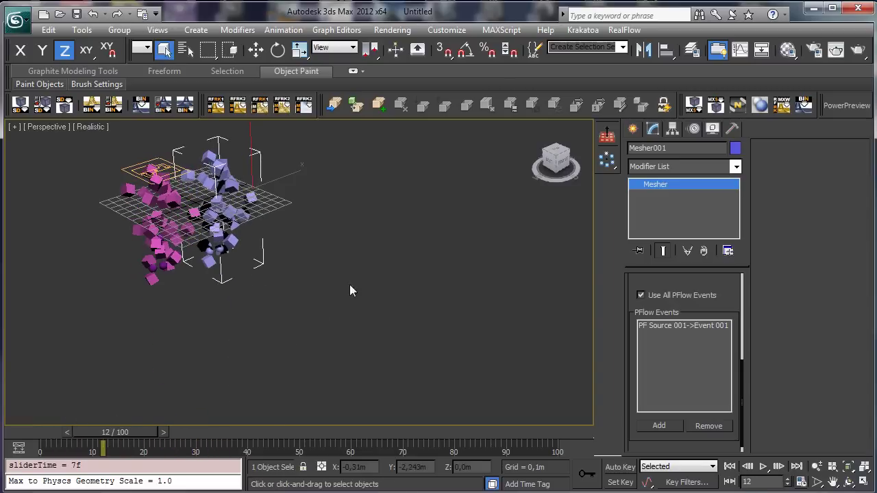
Step: Assign the 01 - Default material to the Mesher, set its diffuse color to pure red (255, 0, 0), and check it at frame 23
{"action": "left_click", "coordinate": [737, 167]}
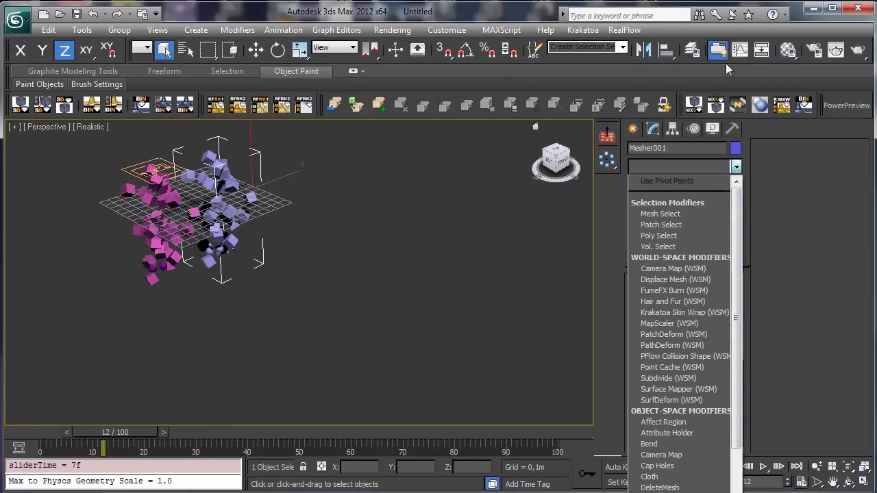
{"action": "left_click", "coordinate": [782, 52]}
{"action": "left_click", "coordinate": [785, 51]}
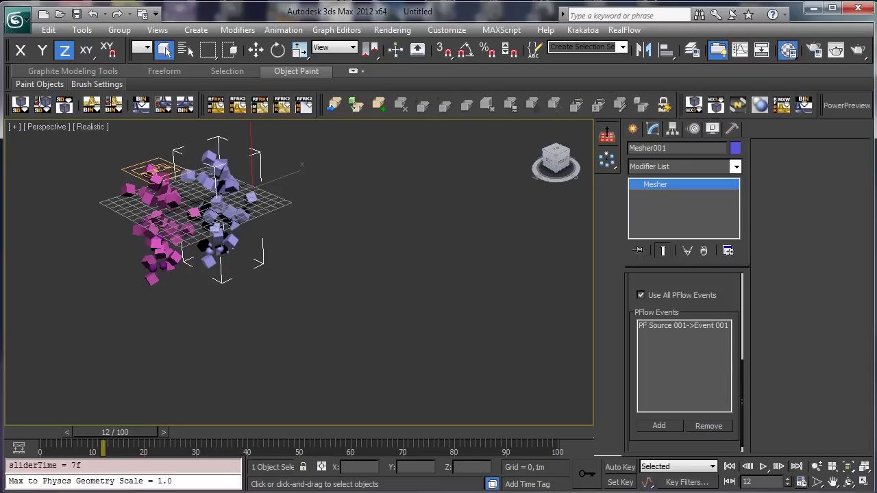
{"action": "left_click", "coordinate": [403, 260]}
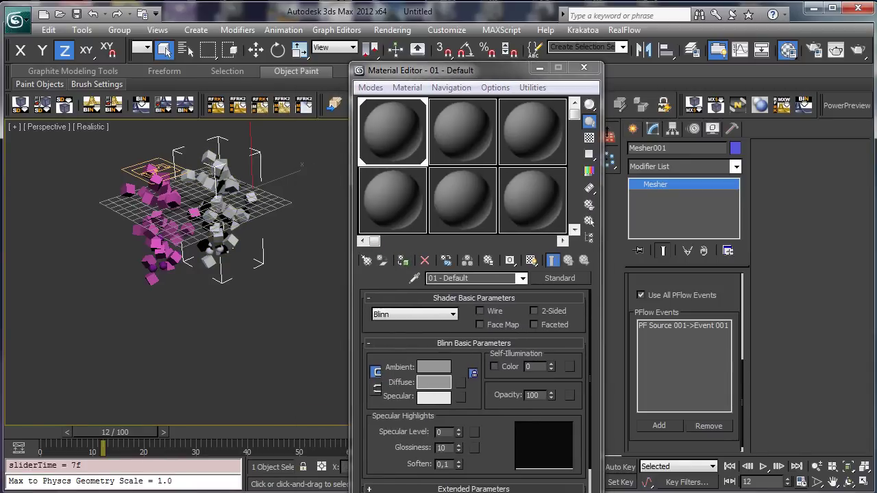
{"action": "left_click", "coordinate": [434, 382]}
{"action": "left_click_drag", "start_coordinate": [418, 213], "coordinate": [467, 179]}
{"action": "left_click_drag", "start_coordinate": [487, 212], "coordinate": [488, 179]}
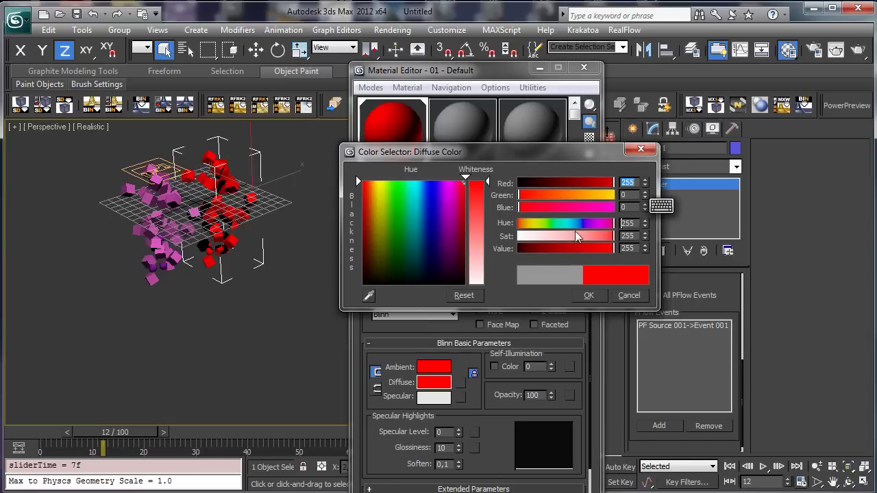
{"action": "left_click", "coordinate": [584, 296]}
{"action": "left_click_drag", "start_coordinate": [103, 431], "coordinate": [154, 422]}
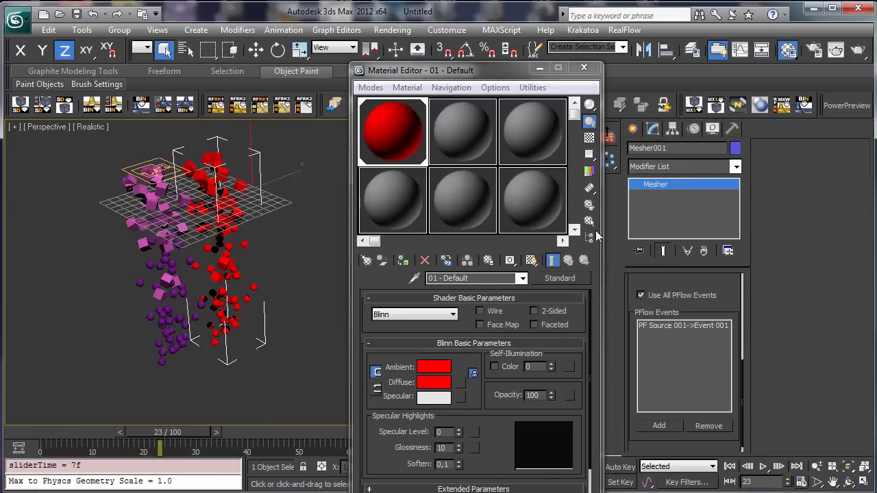
{"action": "left_click_drag", "start_coordinate": [471, 71], "coordinate": [486, 45]}
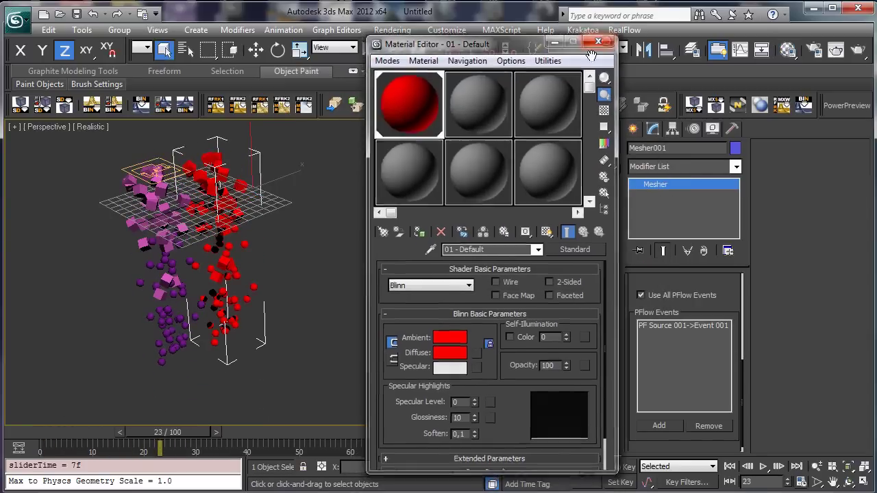
{"action": "left_click", "coordinate": [599, 41]}
Step: Add a Bend modifier to the Mesher with an angle of 103,5 and scrub to frame 13 to check the deformation
{"action": "left_click", "coordinate": [736, 170]}
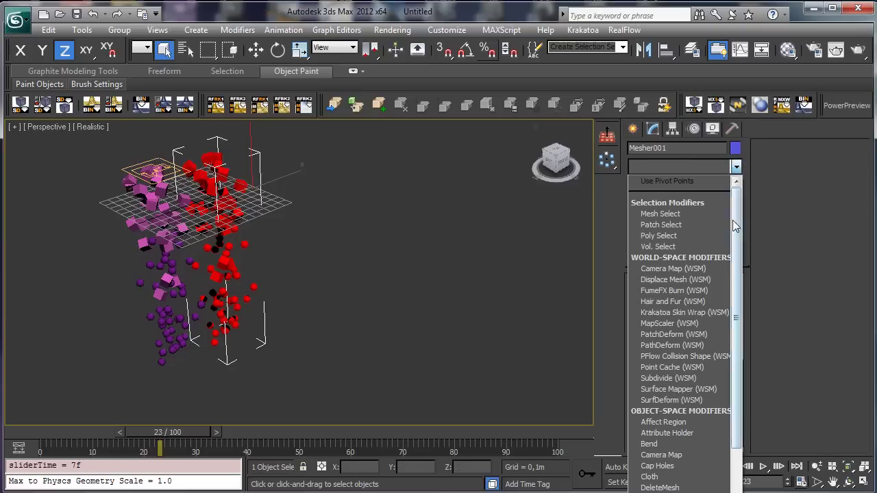
{"action": "left_click_drag", "start_coordinate": [736, 222], "coordinate": [744, 294]}
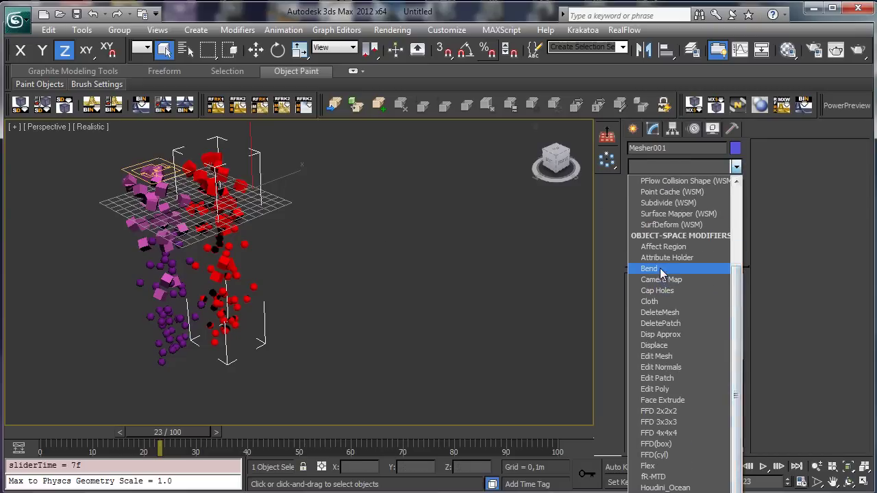
{"action": "left_click", "coordinate": [660, 268]}
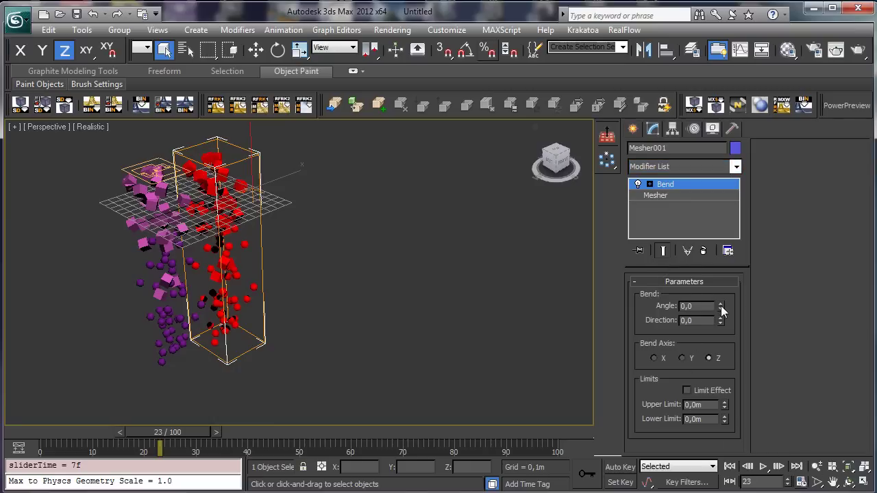
{"action": "left_click_drag", "start_coordinate": [720, 310], "coordinate": [721, 274]}
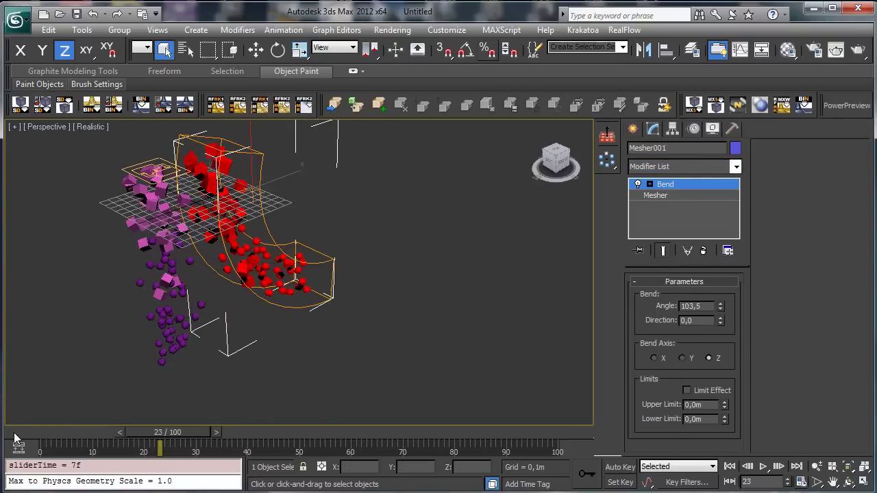
{"action": "left_click_drag", "start_coordinate": [127, 432], "coordinate": [77, 301]}
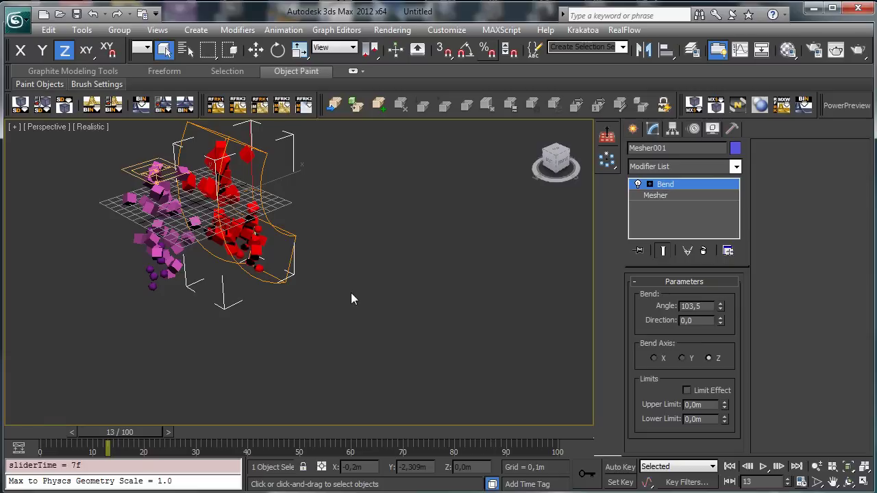
Step: Move the Mesher along the X axis to 1,512m, farther away from the particle source
{"action": "left_click", "coordinate": [847, 467]}
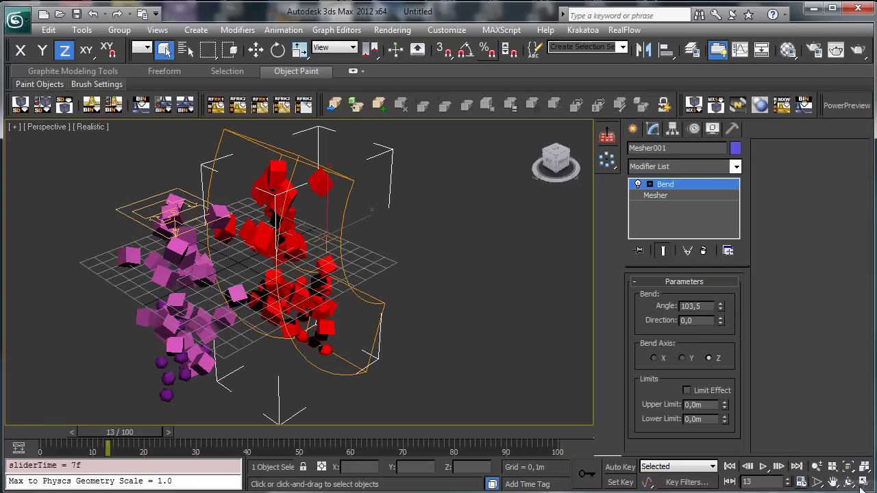
{"action": "left_click", "coordinate": [848, 482]}
{"action": "left_click_drag", "start_coordinate": [287, 279], "coordinate": [276, 242]}
{"action": "left_click", "coordinate": [255, 49]}
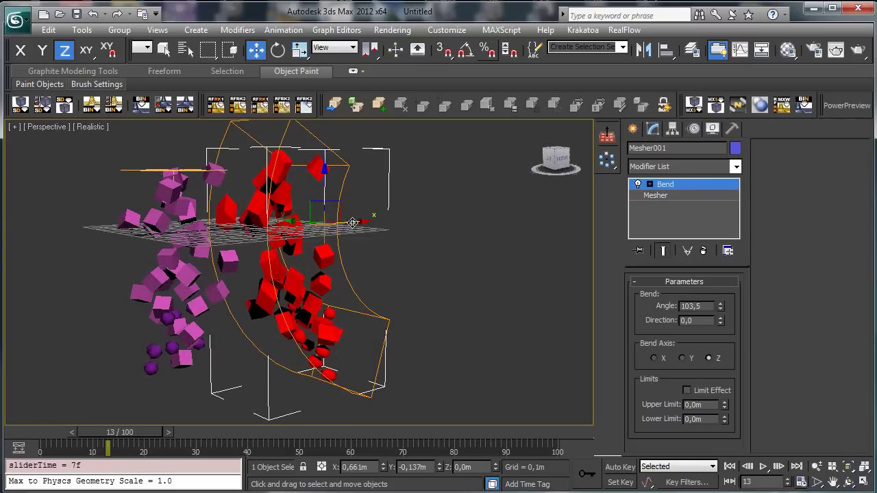
{"action": "left_click_drag", "start_coordinate": [350, 222], "coordinate": [433, 207]}
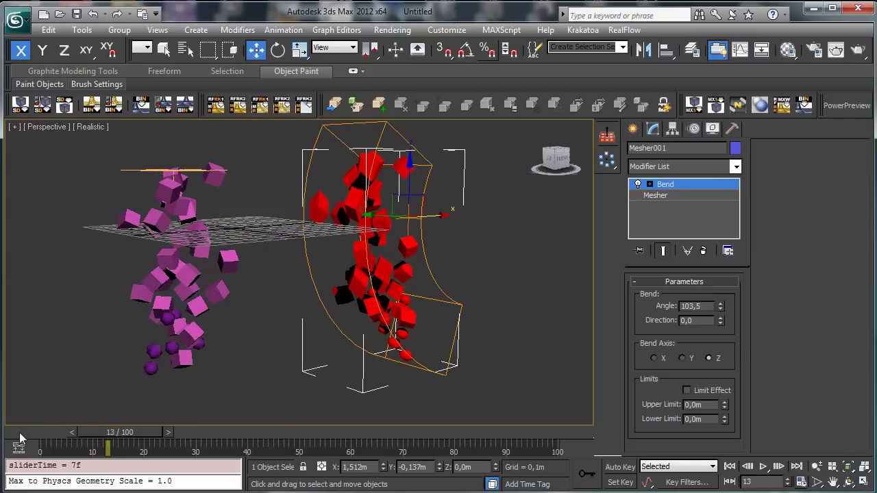
Step: Scrub through the bent Mesher animation, return to frame 0, and remove the Bend modifier
{"action": "left_click_drag", "start_coordinate": [93, 431], "coordinate": [54, 327]}
{"action": "key", "text": "w"}
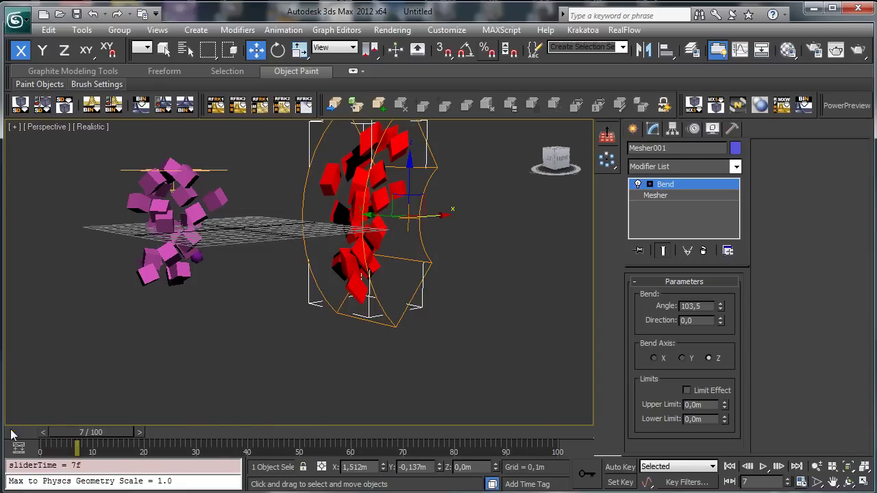
{"action": "key", "text": "Home"}
{"action": "left_click", "coordinate": [703, 251]}
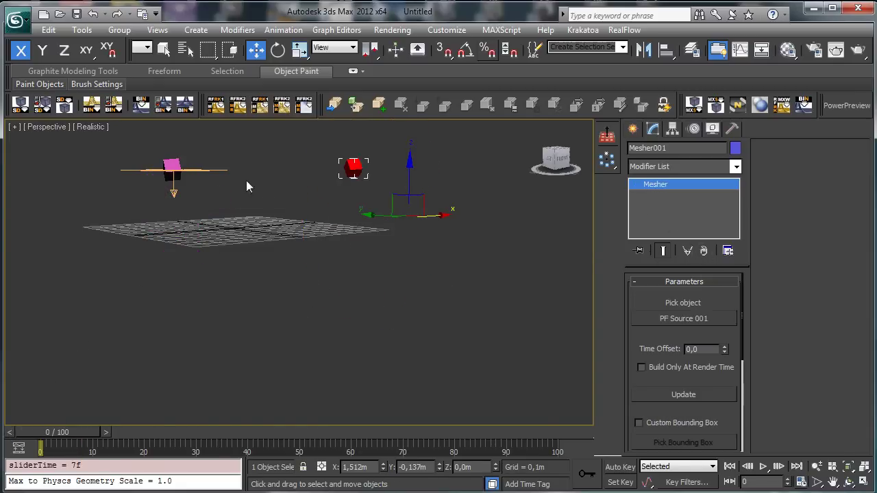
Step: Select PF Source 001 and change the 02 - Default material to Multi/Sub-Object, discarding the old material
{"action": "left_click", "coordinate": [171, 171]}
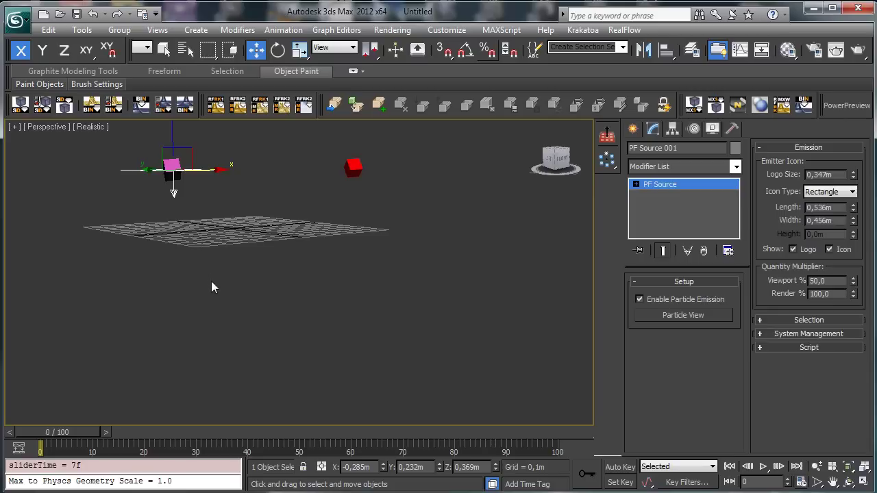
{"action": "left_click", "coordinate": [788, 50]}
{"action": "left_click", "coordinate": [474, 109]}
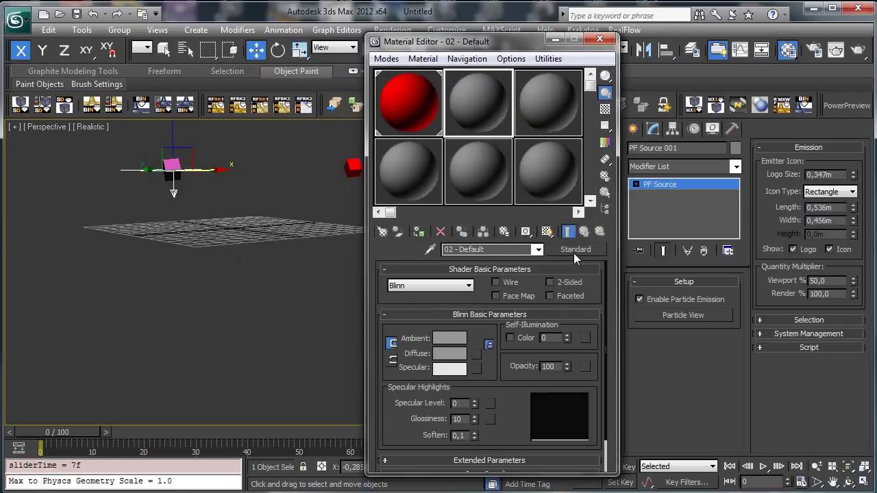
{"action": "left_click", "coordinate": [574, 251]}
{"action": "left_click_drag", "start_coordinate": [610, 182], "coordinate": [617, 44]}
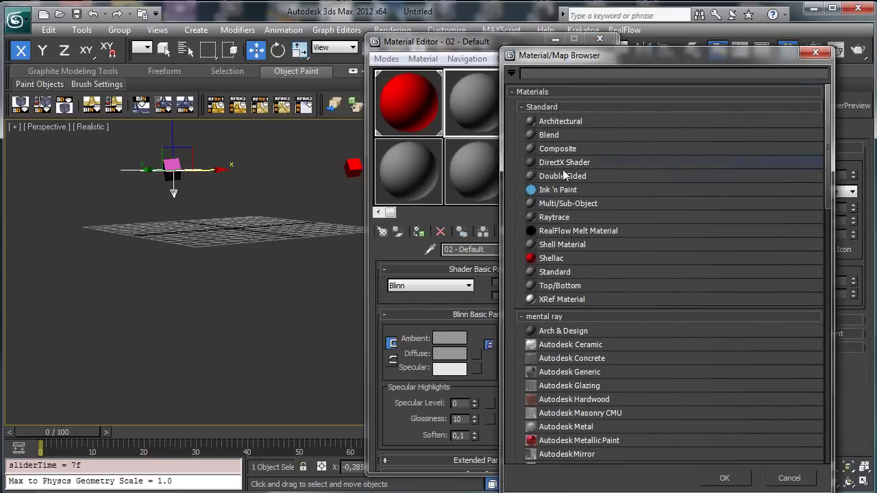
{"action": "double_click", "coordinate": [576, 201]}
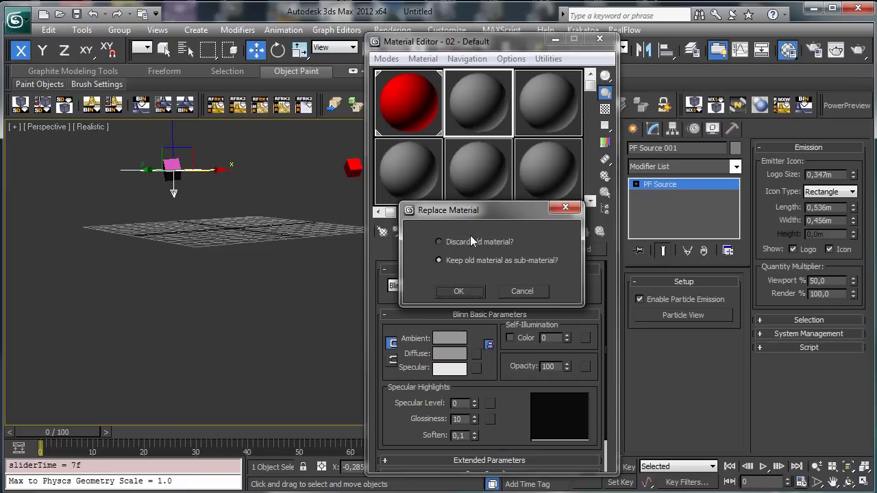
{"action": "left_click", "coordinate": [470, 239]}
{"action": "left_click", "coordinate": [458, 292]}
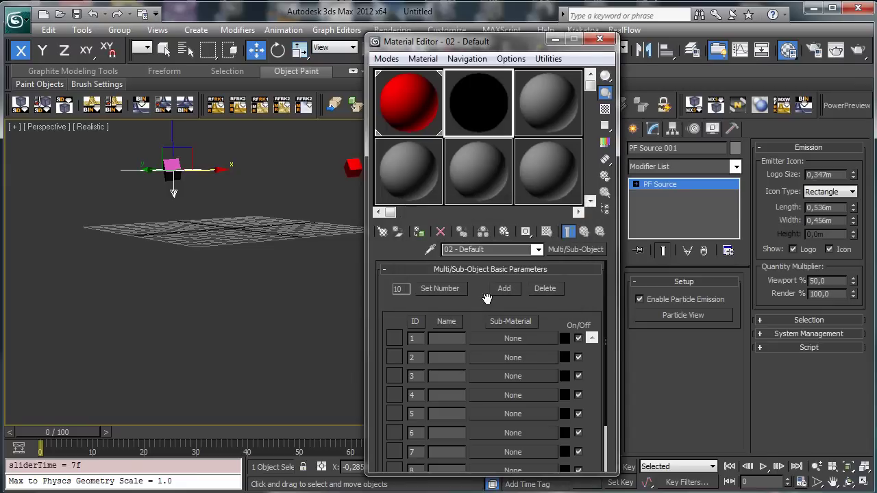
Step: Set the number of sub-materials in the Multi/Sub-Object material to 4
{"action": "left_click", "coordinate": [443, 290]}
{"action": "type", "text": "4"}
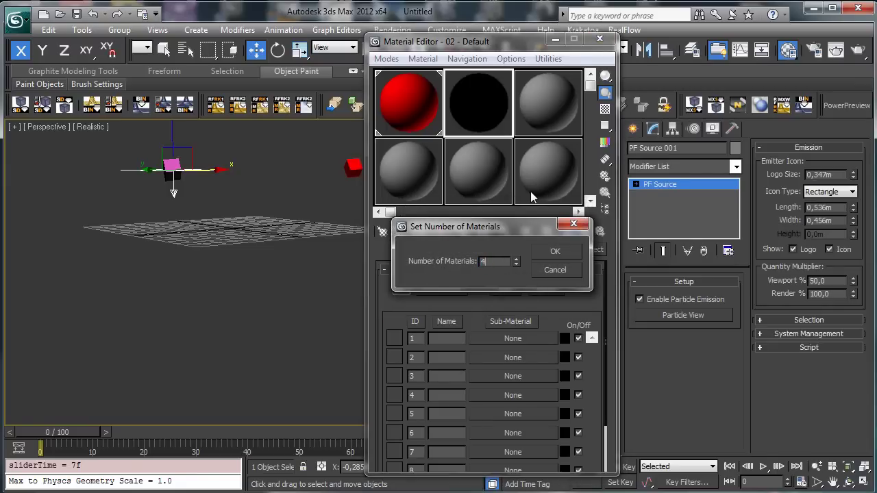
{"action": "left_click", "coordinate": [555, 251]}
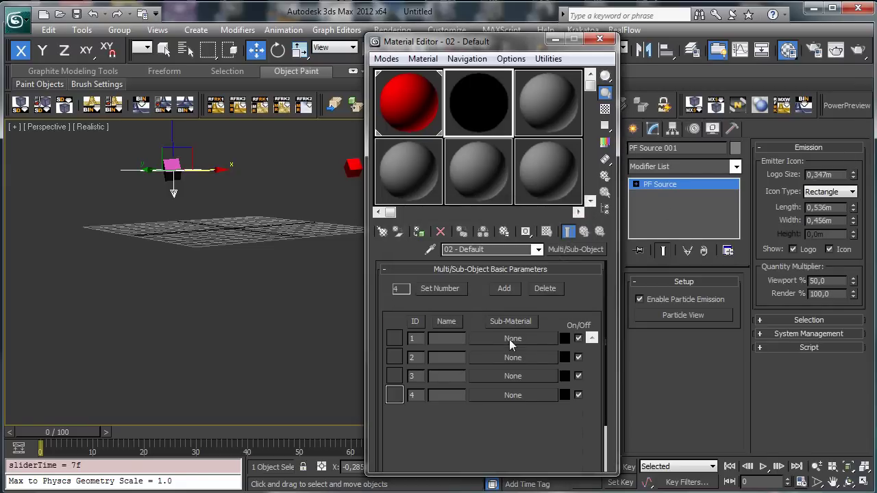
Step: Assign a Standard material to sub-material 1 and set its diffuse color to pure red (255, 0, 0)
{"action": "left_click", "coordinate": [511, 339]}
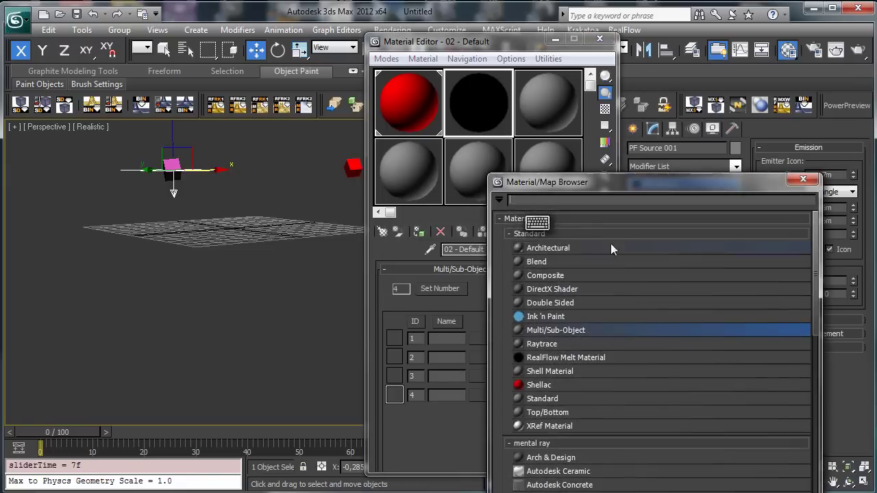
{"action": "double_click", "coordinate": [552, 400]}
{"action": "left_click", "coordinate": [450, 349]}
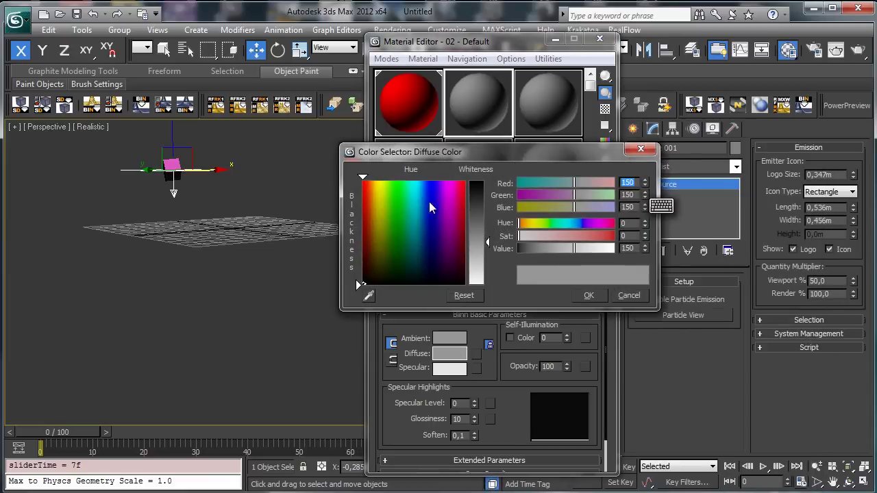
{"action": "left_click_drag", "start_coordinate": [429, 201], "coordinate": [517, 179]}
{"action": "left_click_drag", "start_coordinate": [488, 205], "coordinate": [486, 180]}
{"action": "left_click", "coordinate": [587, 296]}
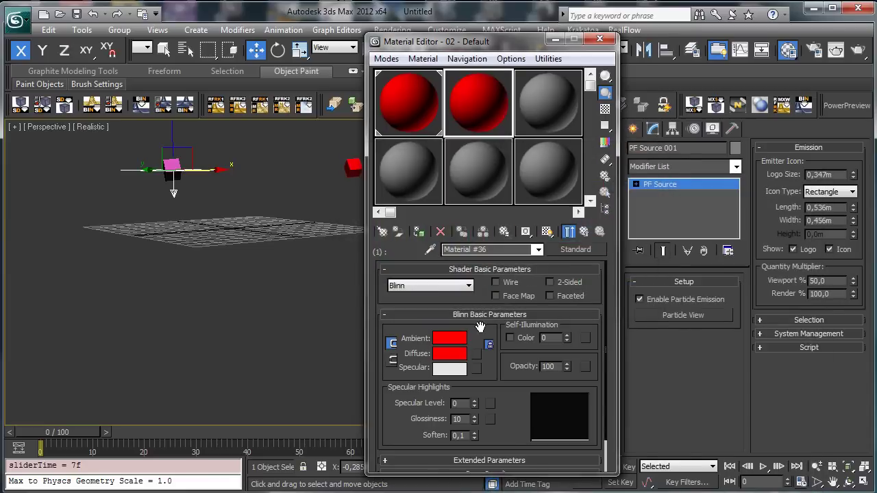
{"action": "left_click", "coordinate": [585, 232]}
Step: Copy sub-material 1 into slot 2 as an independent copy and set the copy's diffuse color to white
{"action": "left_click_drag", "start_coordinate": [496, 361], "coordinate": [490, 358]}
{"action": "left_click", "coordinate": [469, 300]}
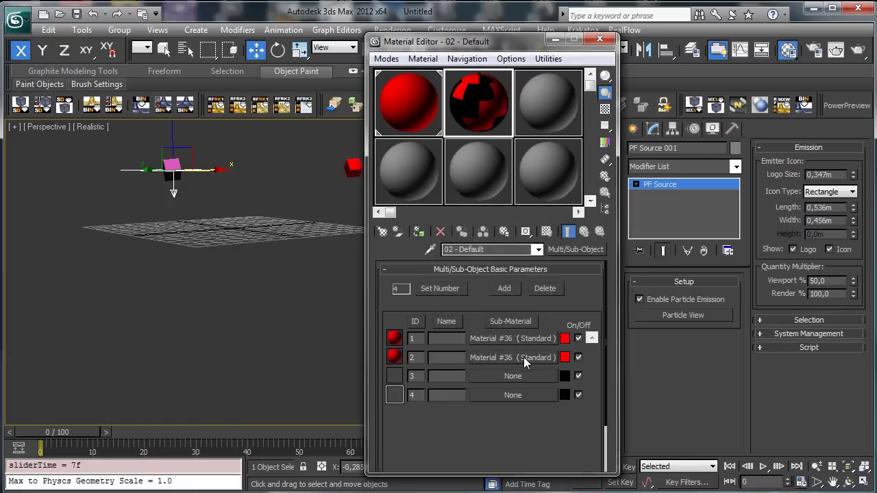
{"action": "left_click", "coordinate": [525, 358]}
{"action": "left_click", "coordinate": [452, 354]}
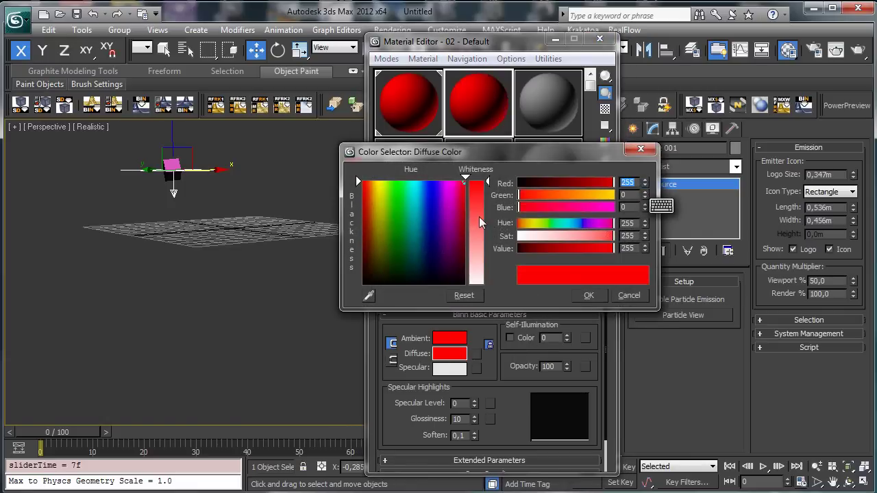
{"action": "left_click_drag", "start_coordinate": [478, 217], "coordinate": [478, 282]}
{"action": "left_click", "coordinate": [589, 295]}
{"action": "left_click", "coordinate": [583, 232]}
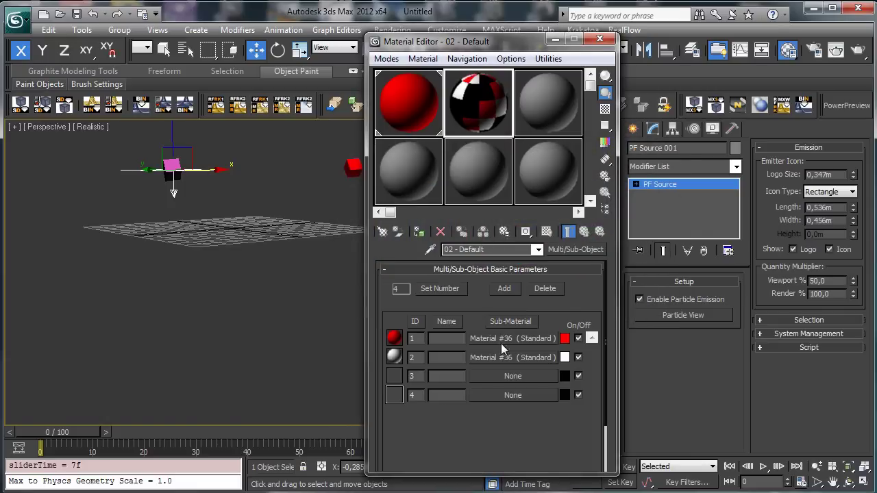
Step: Copy sub-material 2 into slot 3 as an independent copy and set its diffuse color to green (30, 255, 0)
{"action": "left_click_drag", "start_coordinate": [510, 361], "coordinate": [511, 376]}
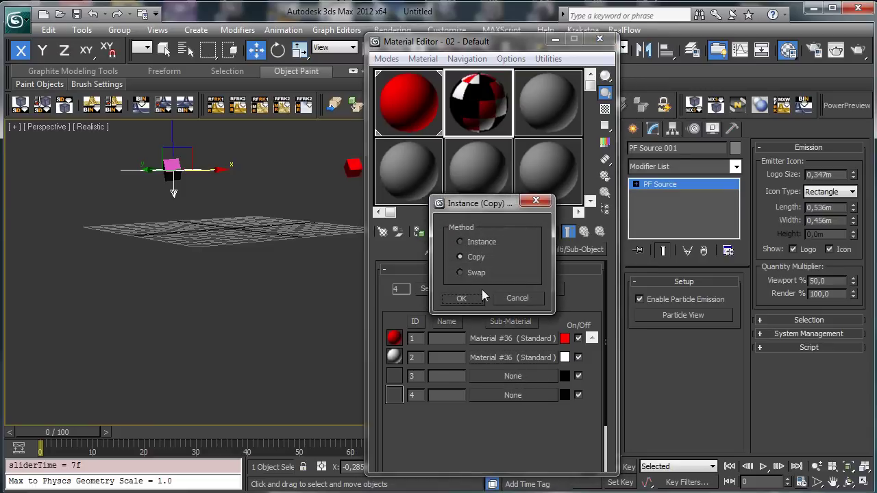
{"action": "left_click", "coordinate": [462, 298]}
{"action": "left_click", "coordinate": [529, 376]}
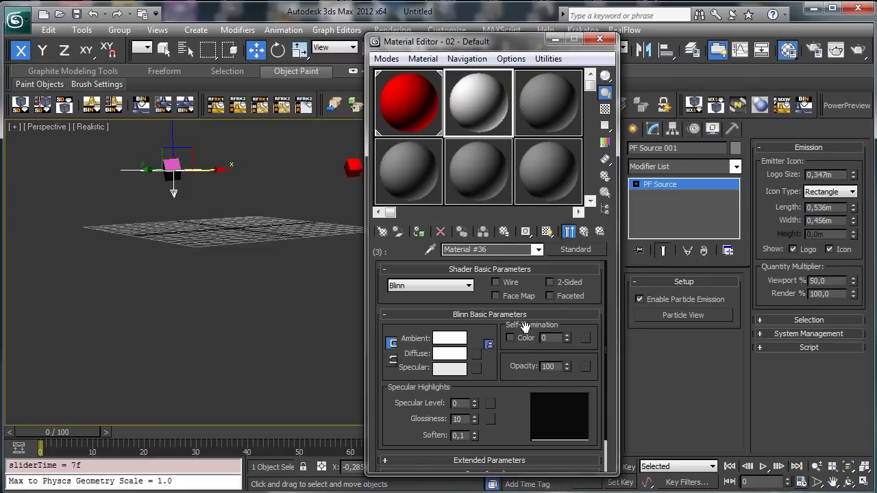
{"action": "left_click", "coordinate": [452, 353]}
{"action": "left_click_drag", "start_coordinate": [399, 188], "coordinate": [395, 180]}
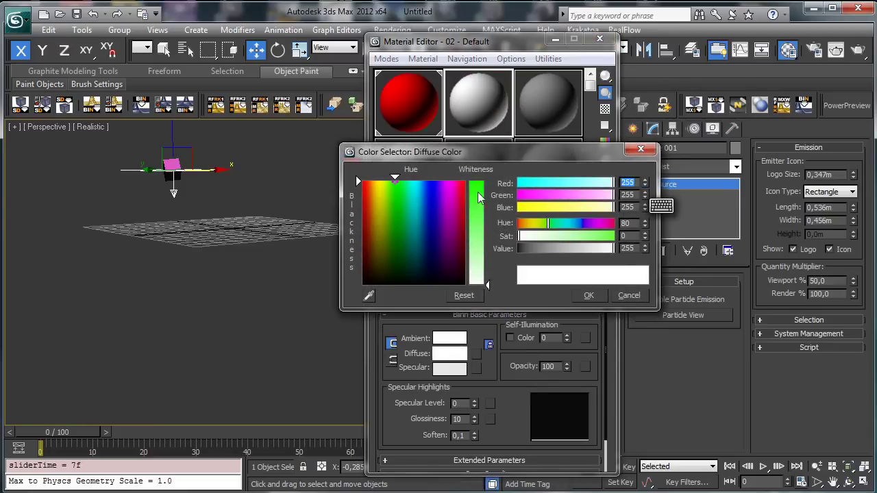
{"action": "left_click_drag", "start_coordinate": [478, 196], "coordinate": [478, 179]}
{"action": "left_click", "coordinate": [588, 296]}
{"action": "left_click", "coordinate": [583, 231]}
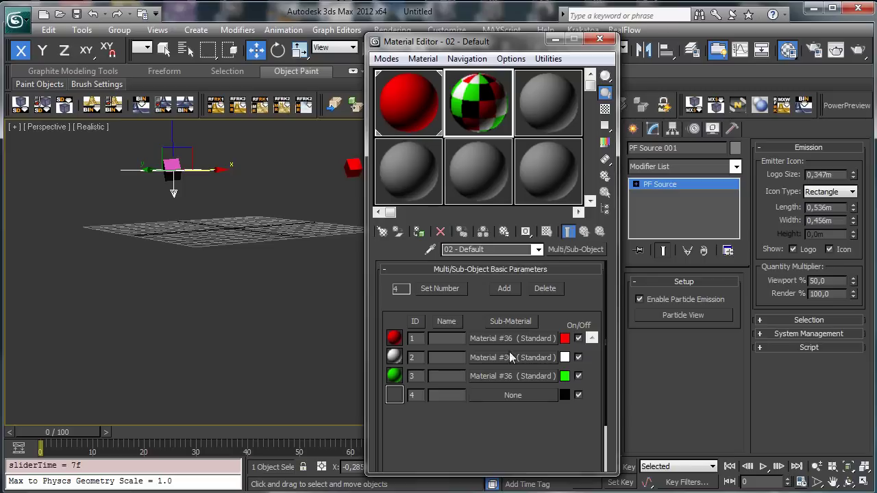
Step: Copy sub-material 3 into slot 4 as an independent copy and set its diffuse color to blue (0, 120, 255)
{"action": "left_click_drag", "start_coordinate": [511, 378], "coordinate": [508, 397]}
{"action": "left_click", "coordinate": [460, 295]}
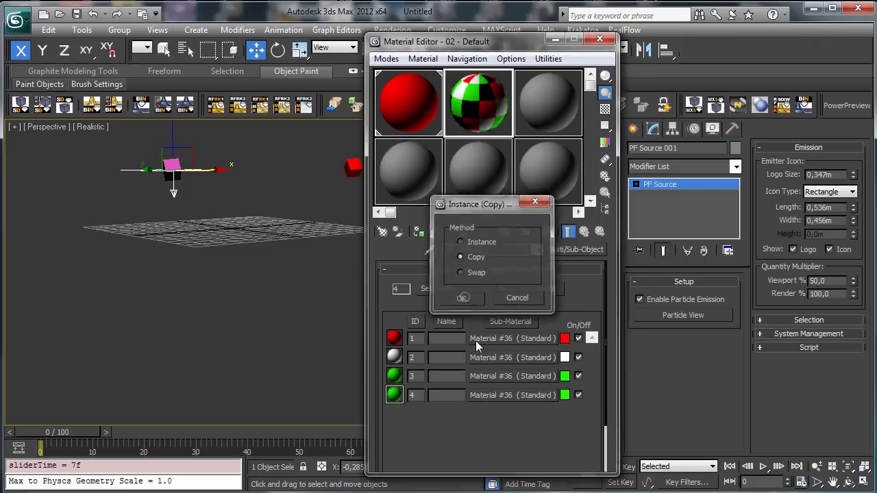
{"action": "left_click", "coordinate": [512, 395]}
{"action": "left_click", "coordinate": [449, 354]}
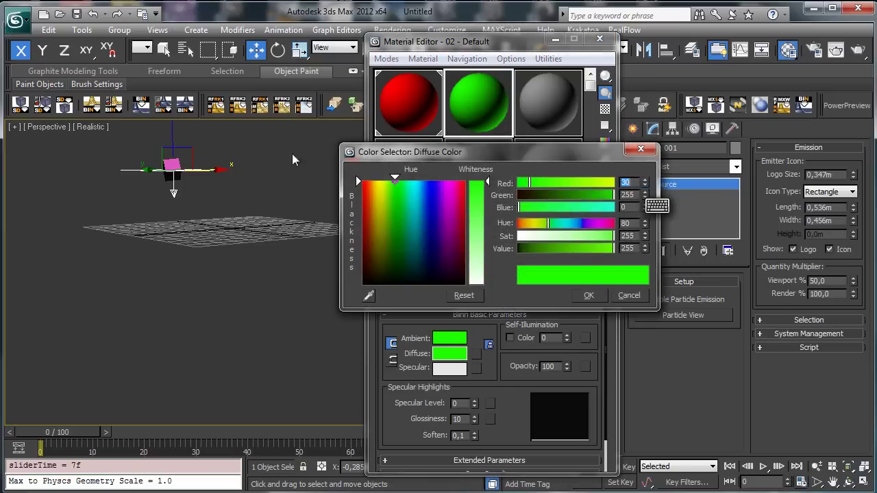
{"action": "left_click", "coordinate": [422, 200]}
{"action": "left_click", "coordinate": [590, 296]}
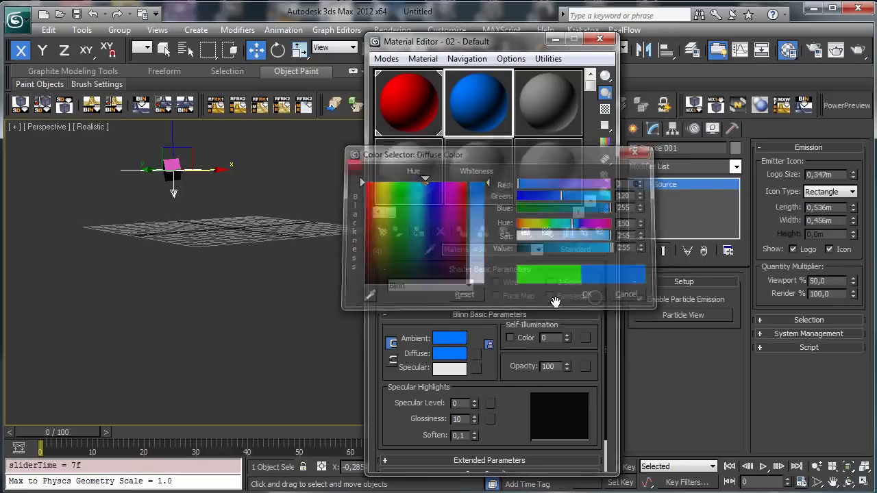
{"action": "left_click", "coordinate": [567, 233]}
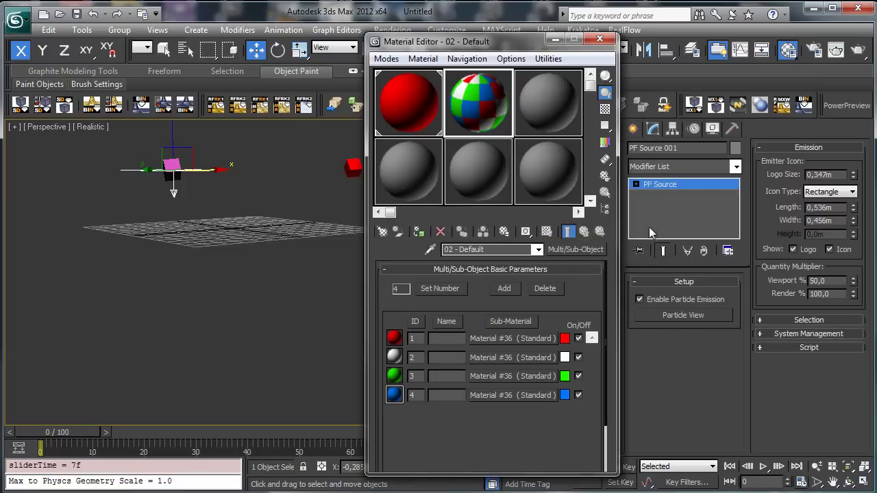
Step: Open Particle View for PF Source 001 and examine the operators, tests and miscellaneous items available to insert or append
{"action": "left_click", "coordinate": [681, 316]}
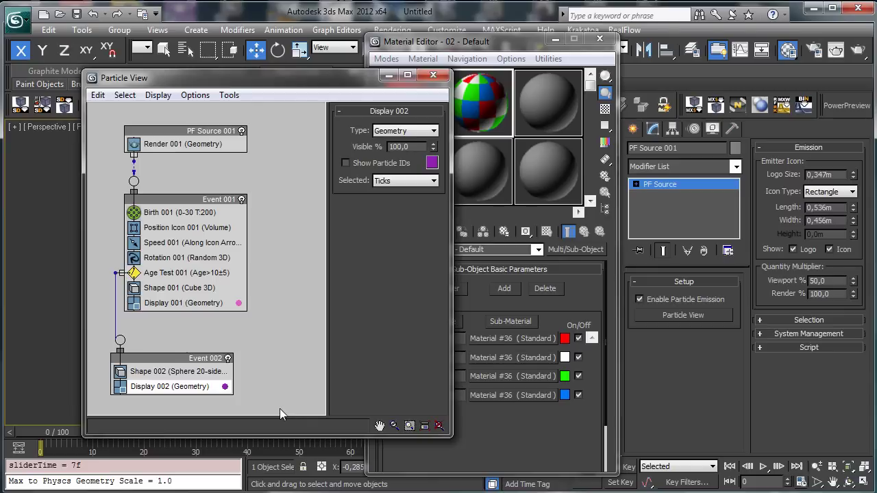
{"action": "right_click", "coordinate": [266, 165]}
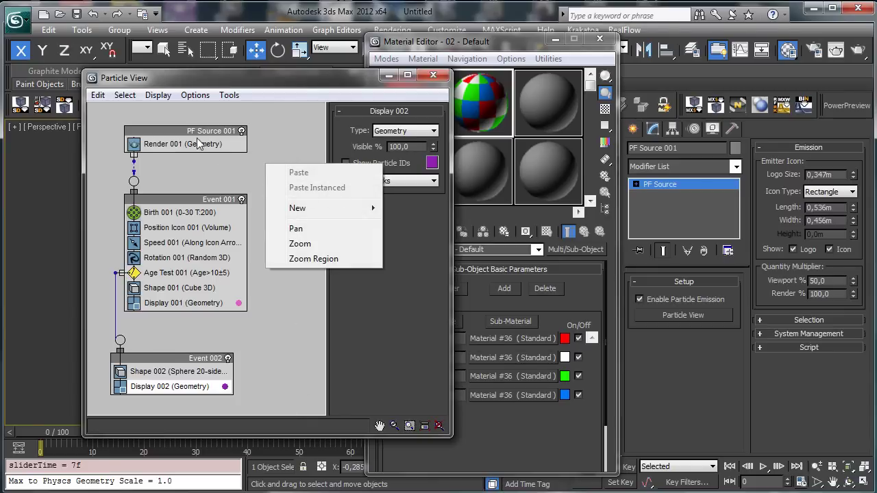
{"action": "right_click", "coordinate": [225, 145]}
{"action": "mouse_move", "coordinate": [326, 148]}
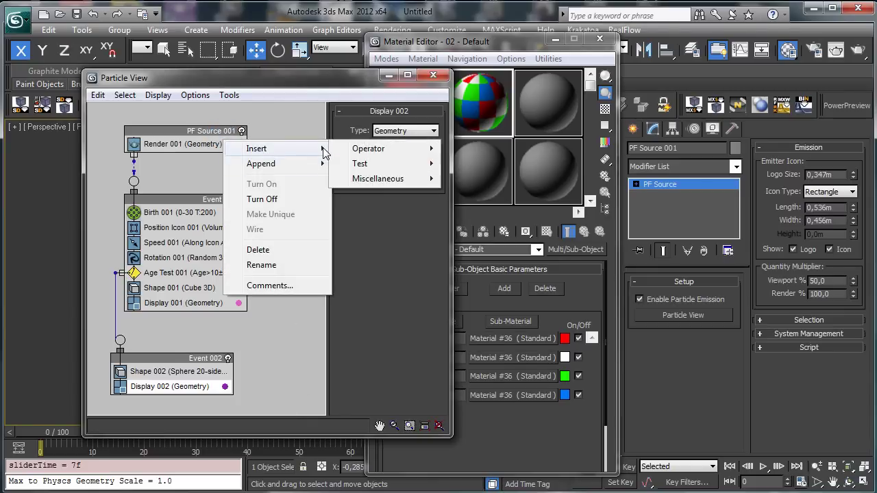
{"action": "mouse_move", "coordinate": [428, 151]}
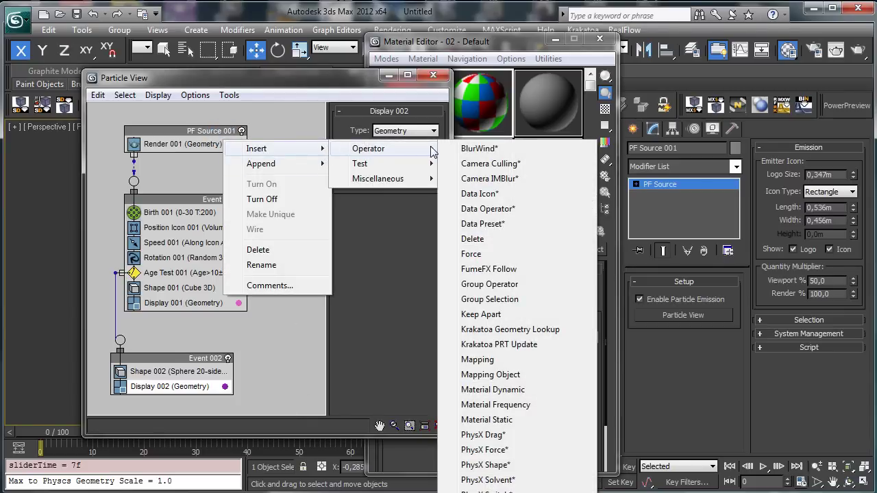
{"action": "mouse_move", "coordinate": [417, 169]}
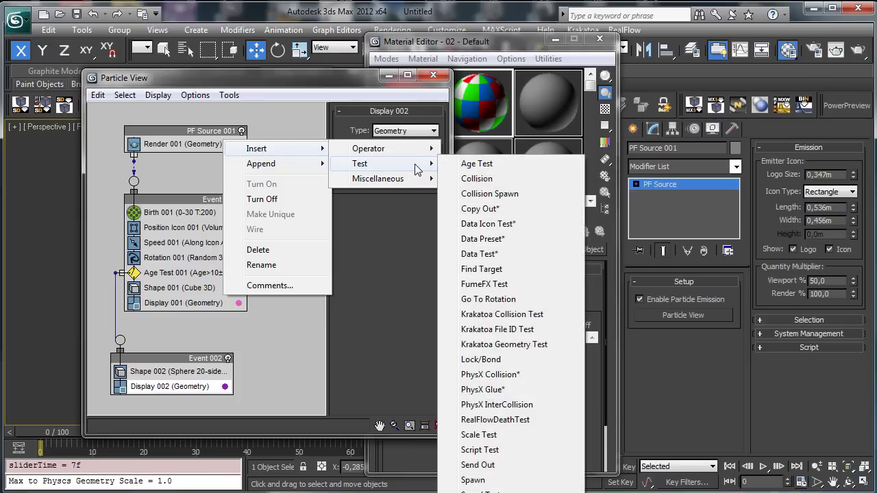
{"action": "mouse_move", "coordinate": [414, 187]}
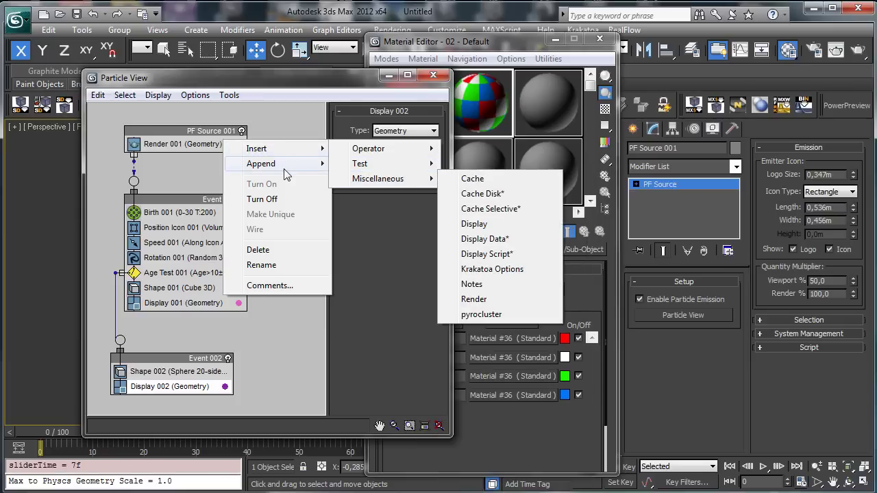
{"action": "mouse_move", "coordinate": [295, 166]}
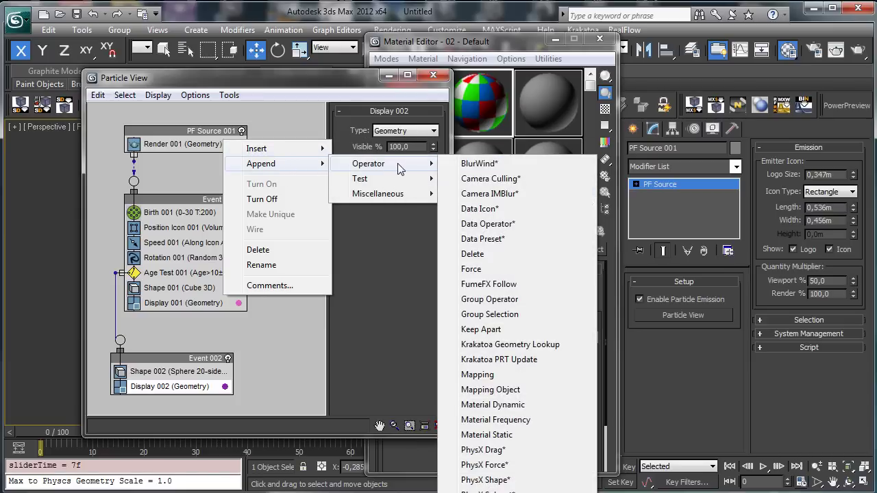
{"action": "left_click", "coordinate": [285, 327]}
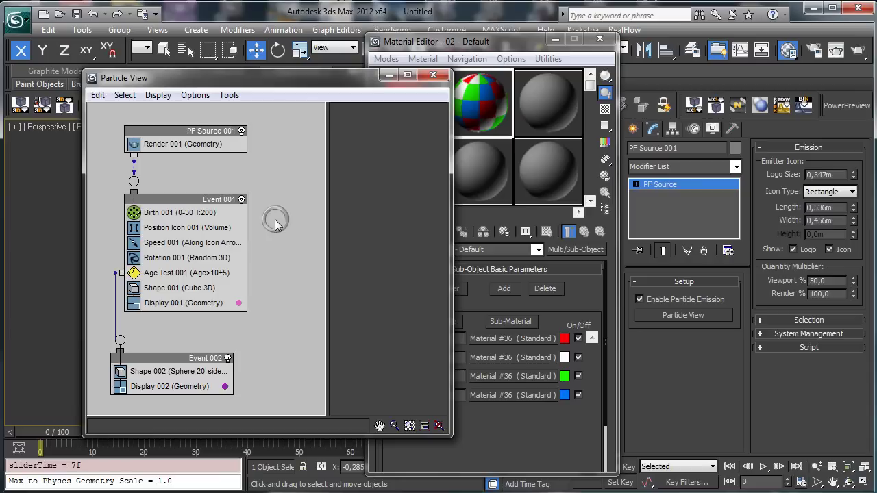
Step: Add a Material Frequency operator to the PF Source 001 global event above Render 001, and delete the leftover event holding only a Display operator
{"action": "right_click", "coordinate": [274, 219]}
{"action": "mouse_move", "coordinate": [382, 266]}
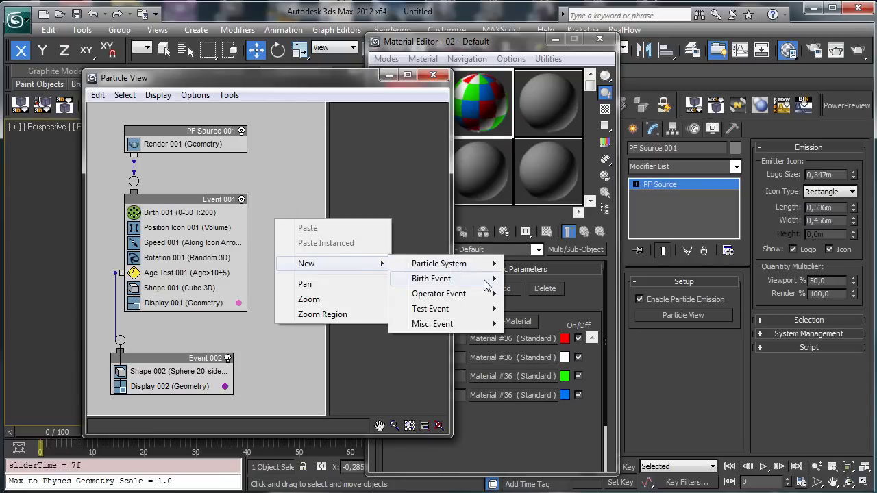
{"action": "mouse_move", "coordinate": [496, 271]}
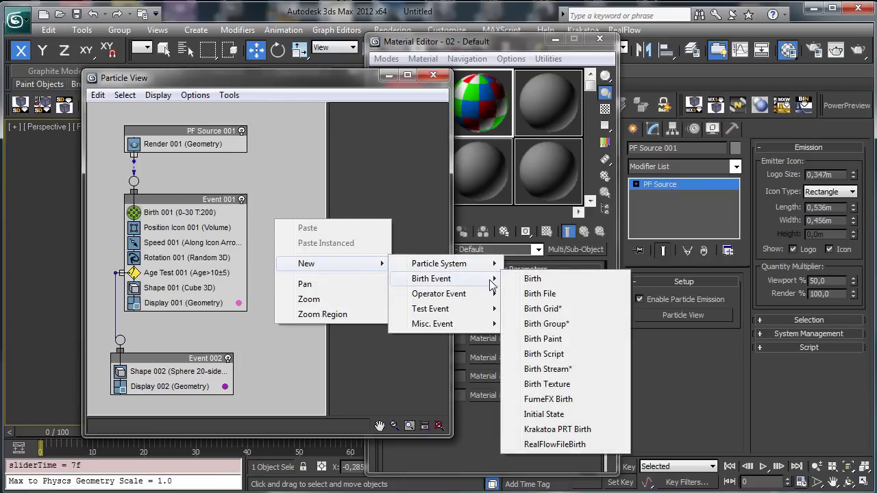
{"action": "mouse_move", "coordinate": [491, 300]}
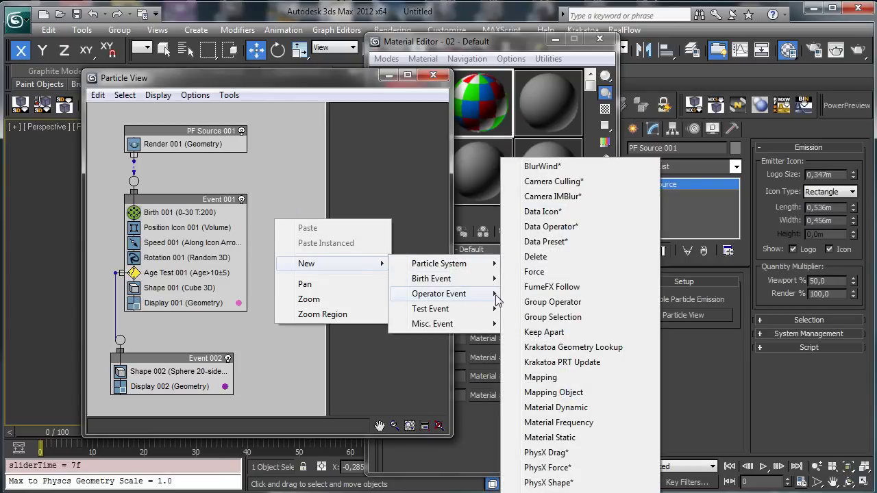
{"action": "left_click", "coordinate": [568, 422]}
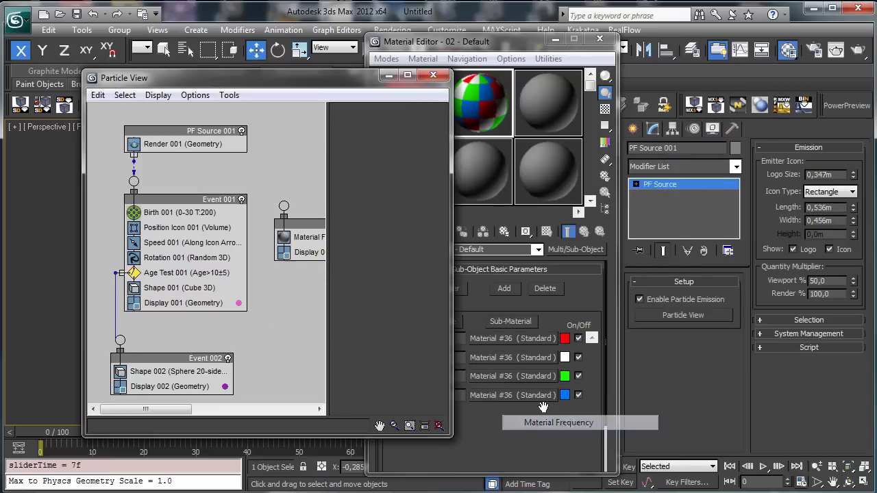
{"action": "left_click_drag", "start_coordinate": [312, 240], "coordinate": [179, 111]}
{"action": "left_click", "coordinate": [307, 223]}
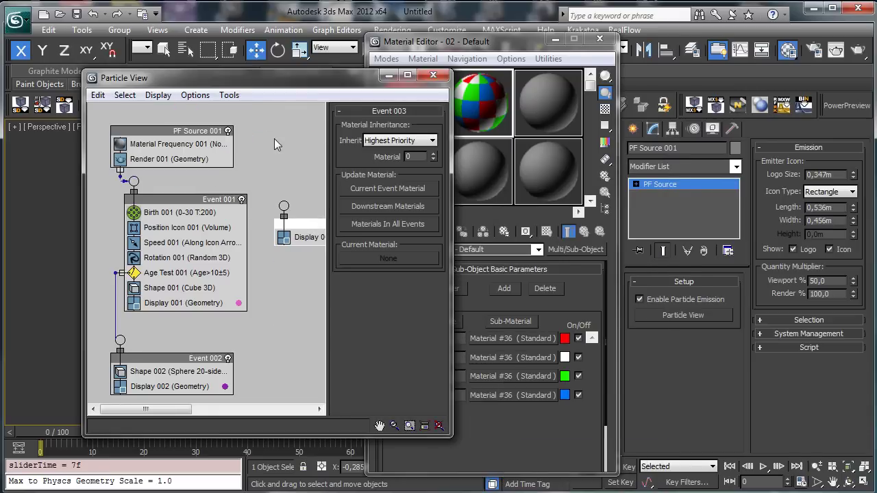
{"action": "key", "text": "Delete"}
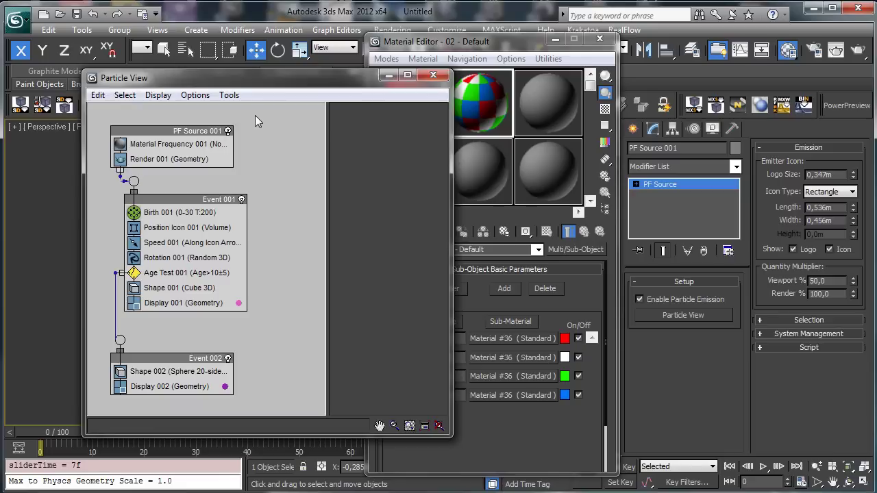
Step: Assign the 02 - Default Multi/Sub-Object material to the Material Frequency operator as an instance, then close the Material Editor
{"action": "left_click", "coordinate": [172, 146]}
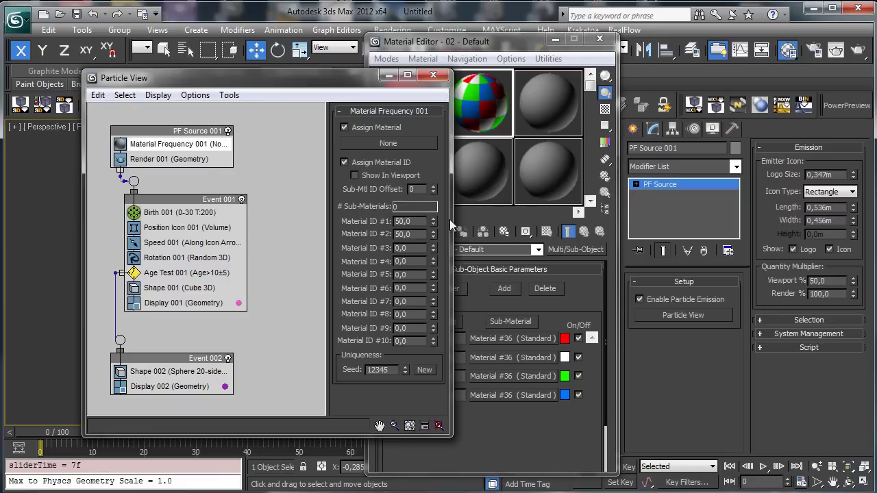
{"action": "left_click_drag", "start_coordinate": [300, 85], "coordinate": [625, 78]}
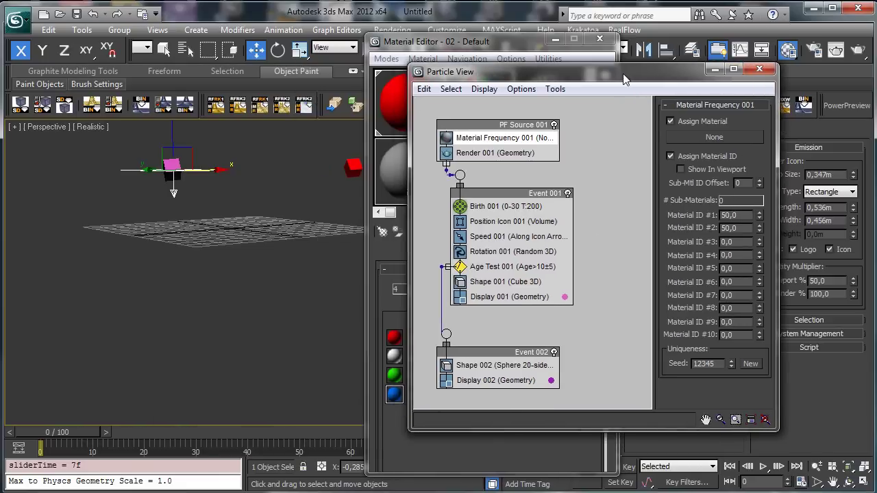
{"action": "left_click_drag", "start_coordinate": [545, 73], "coordinate": [584, 105]}
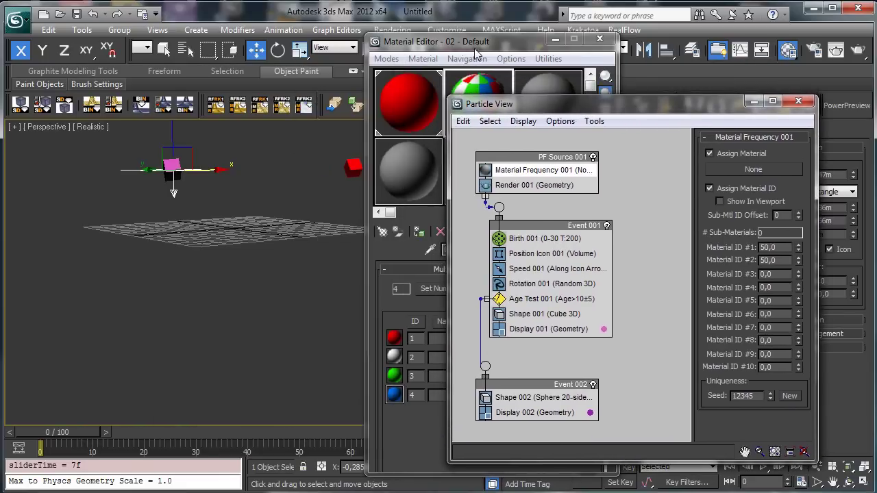
{"action": "left_click_drag", "start_coordinate": [475, 47], "coordinate": [303, 46]}
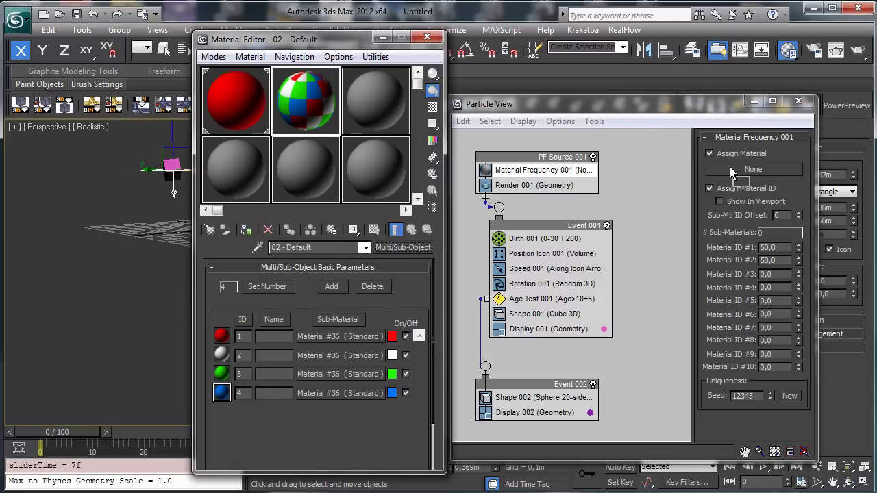
{"action": "left_click_drag", "start_coordinate": [730, 166], "coordinate": [731, 168]}
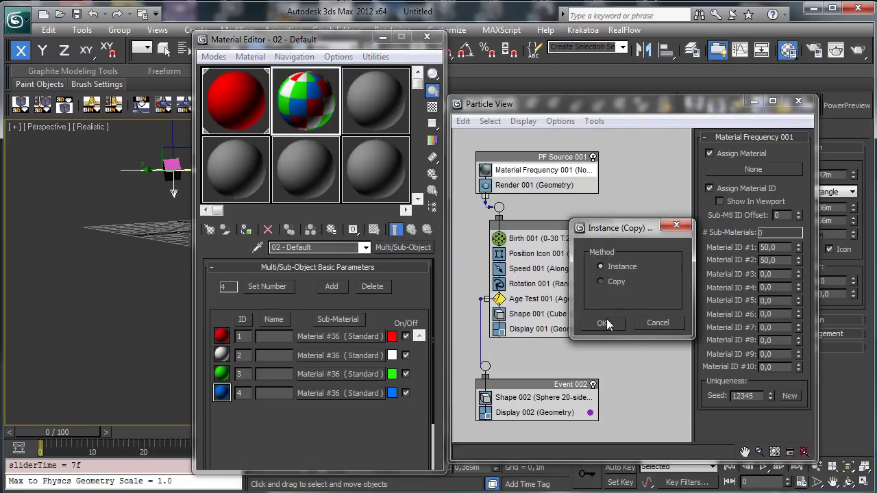
{"action": "left_click", "coordinate": [601, 323]}
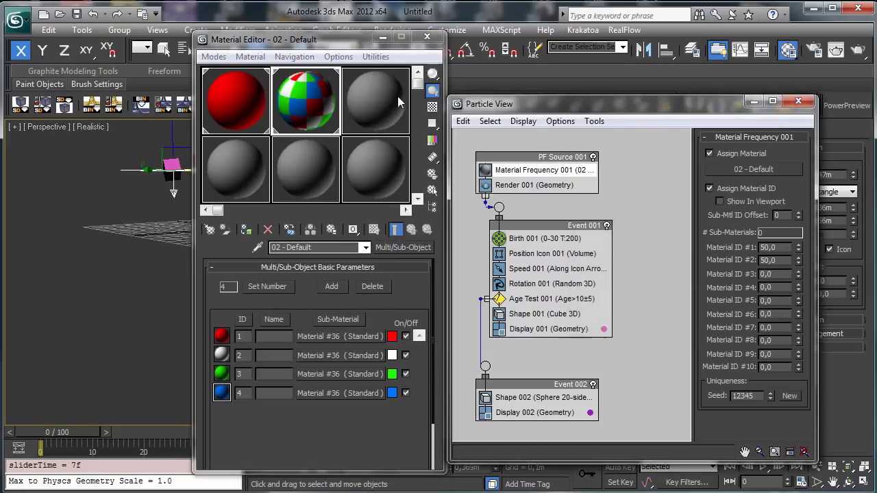
{"action": "left_click", "coordinate": [427, 36]}
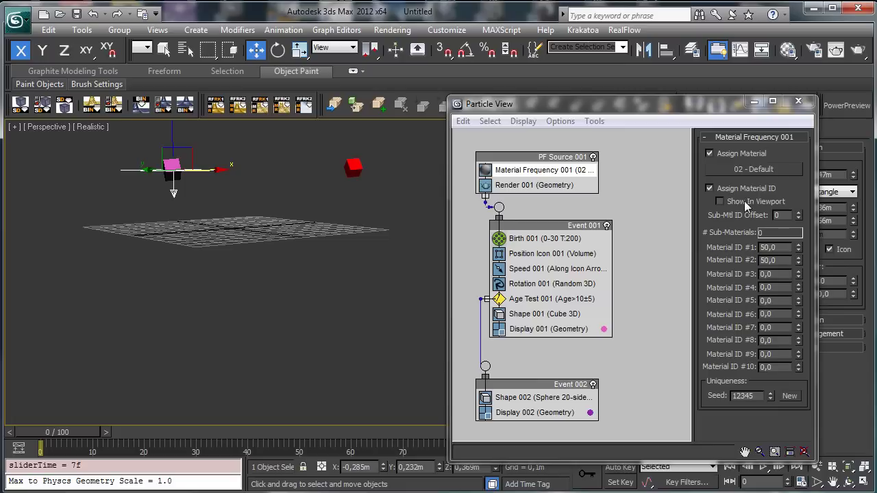
Step: Set Material IDs #1 through #4 to 25 each in the Material Frequency operator and enable Show In Viewport
{"action": "double_click", "coordinate": [778, 248]}
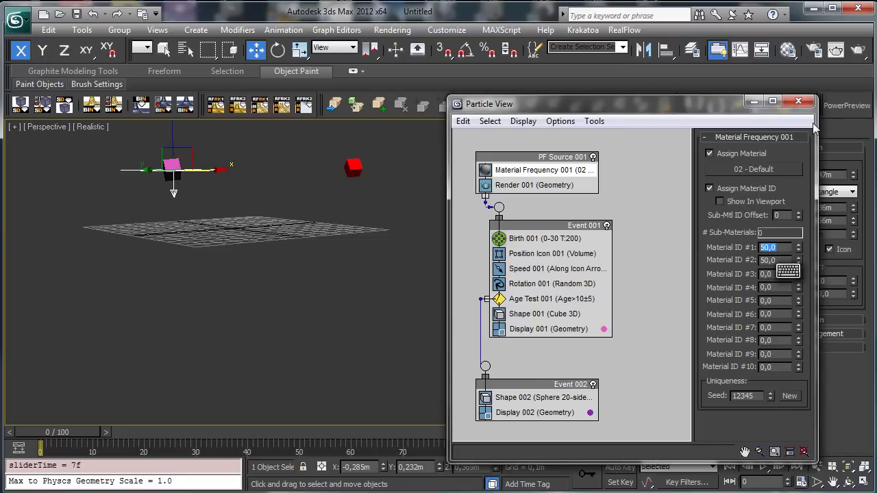
{"action": "type", "text": "25"}
{"action": "key", "text": "Tab"}
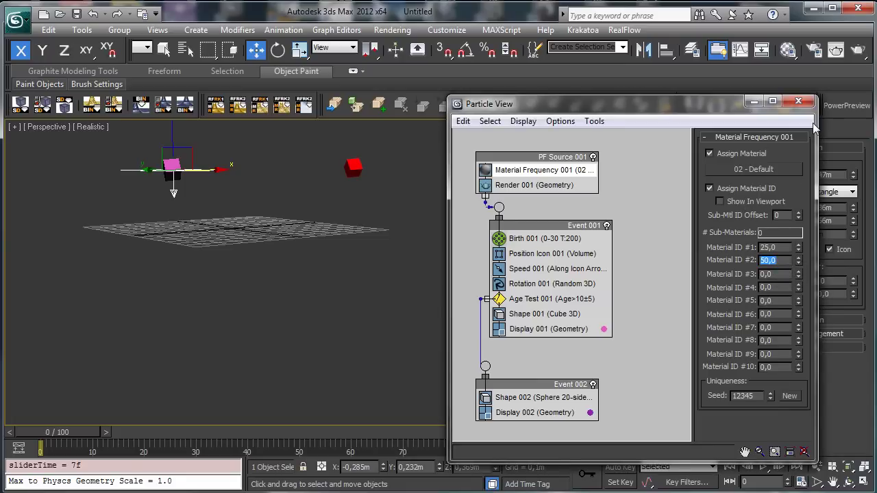
{"action": "type", "text": "25"}
{"action": "key", "text": "Tab"}
{"action": "type", "text": "225"}
{"action": "key", "text": "Return"}
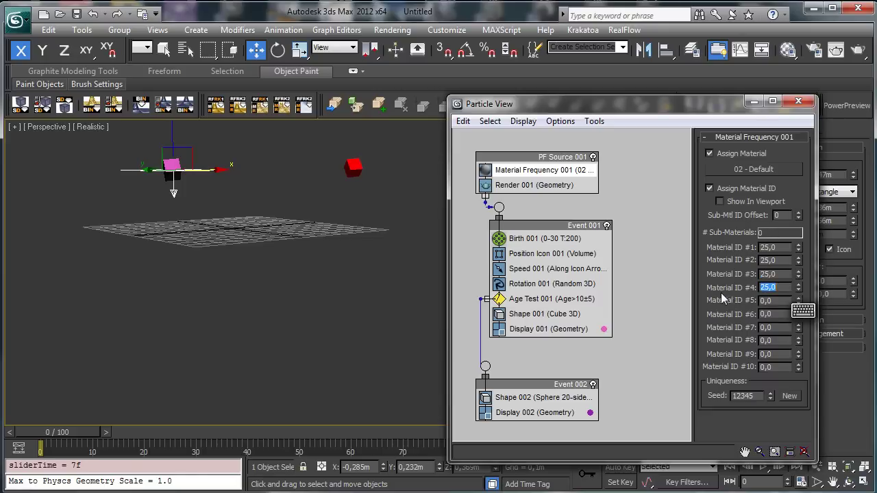
{"action": "left_click", "coordinate": [719, 202]}
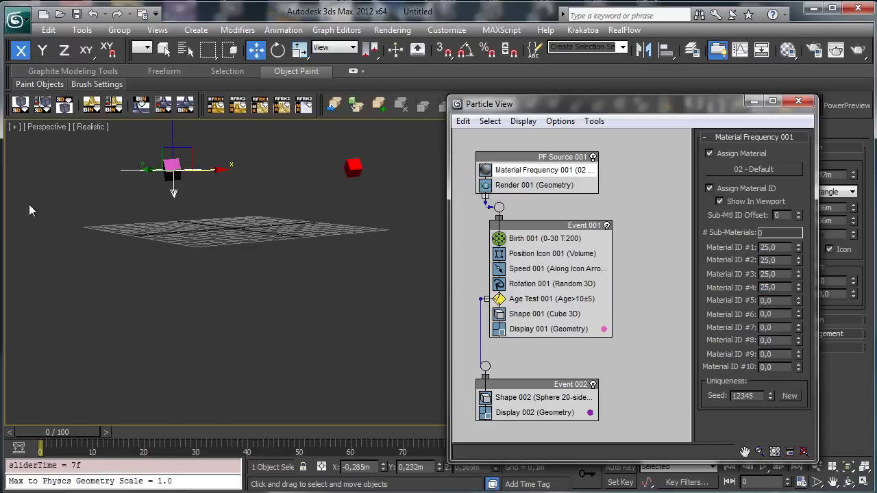
Step: Go to frame 17, test-render the Perspective view with mental ray, and close the render windows
{"action": "left_click_drag", "start_coordinate": [51, 418], "coordinate": [138, 390]}
{"action": "key", "text": "w"}
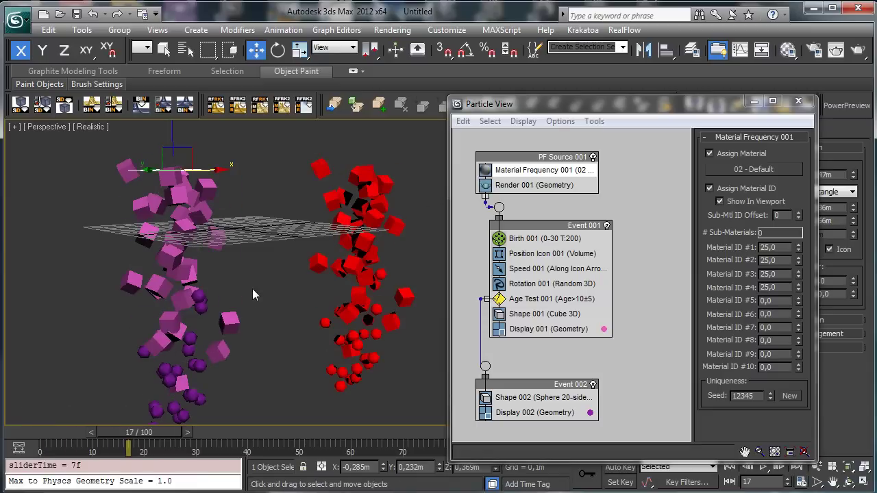
{"action": "left_click", "coordinate": [814, 49]}
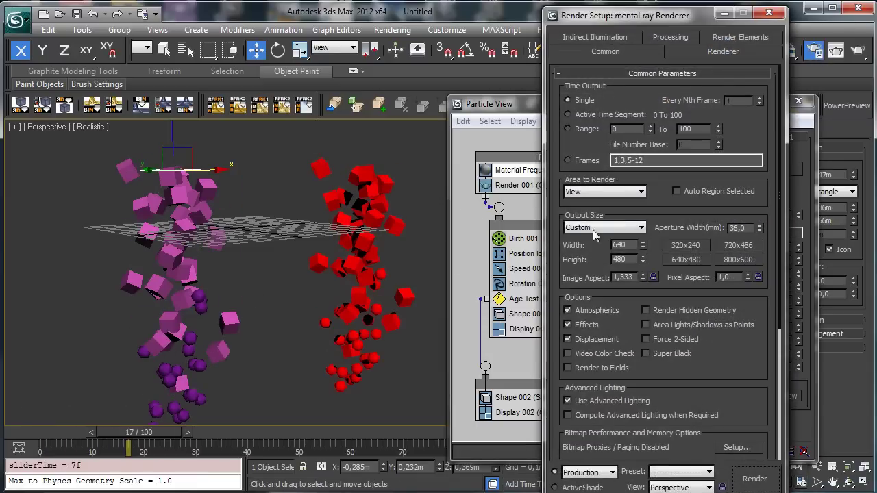
{"action": "left_click", "coordinate": [755, 478]}
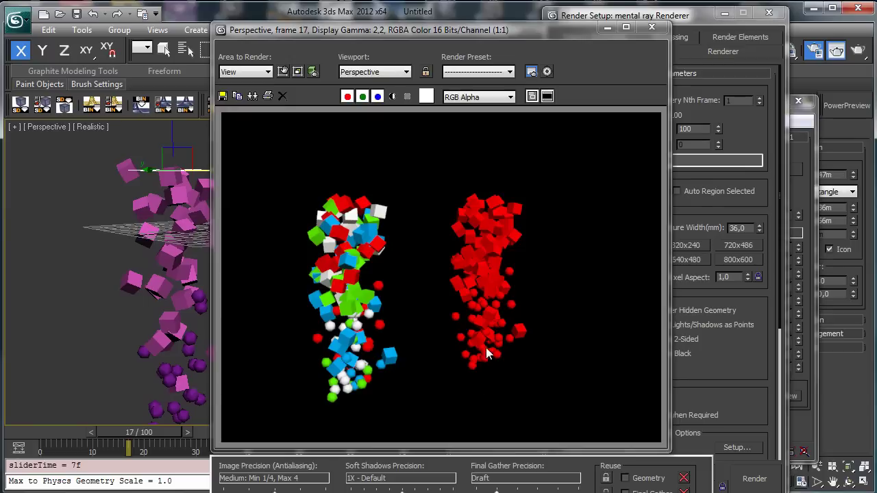
{"action": "left_click", "coordinate": [651, 27]}
{"action": "left_click", "coordinate": [769, 13]}
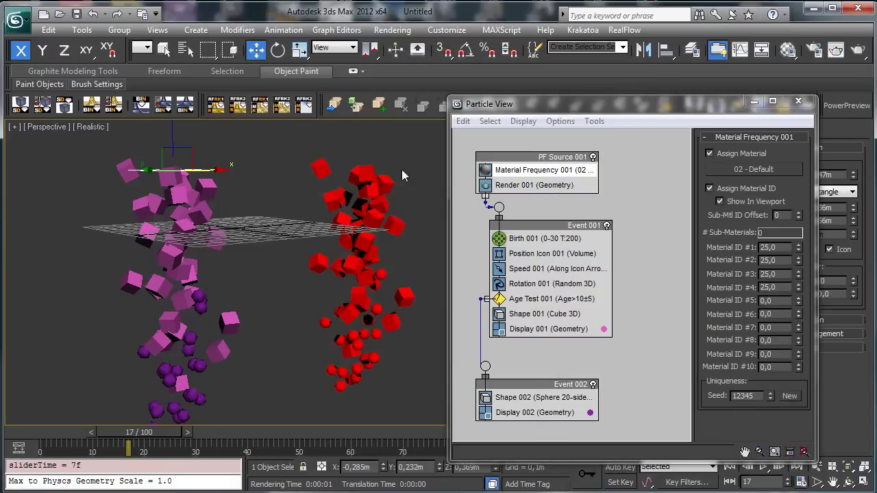
Step: Assign the 02 - Default Multi/Sub-Object material to Mesher001 and test-render the Perspective view
{"action": "left_click", "coordinate": [773, 50]}
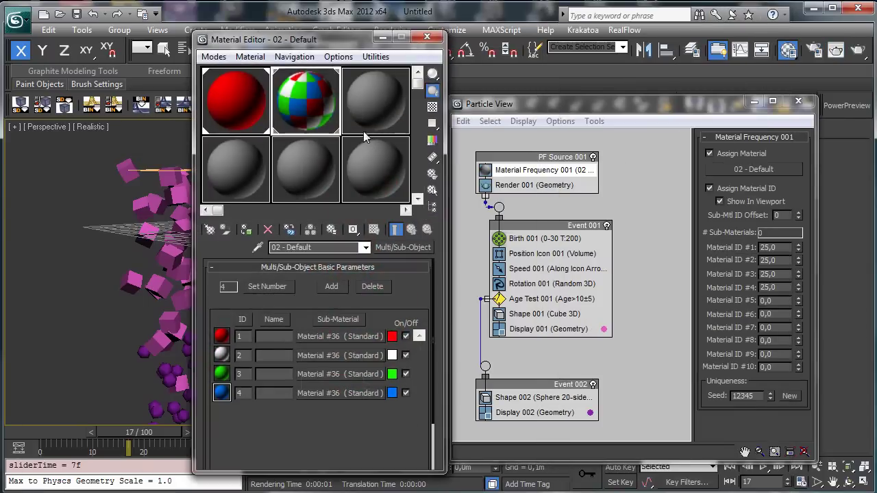
{"action": "left_click", "coordinate": [427, 36]}
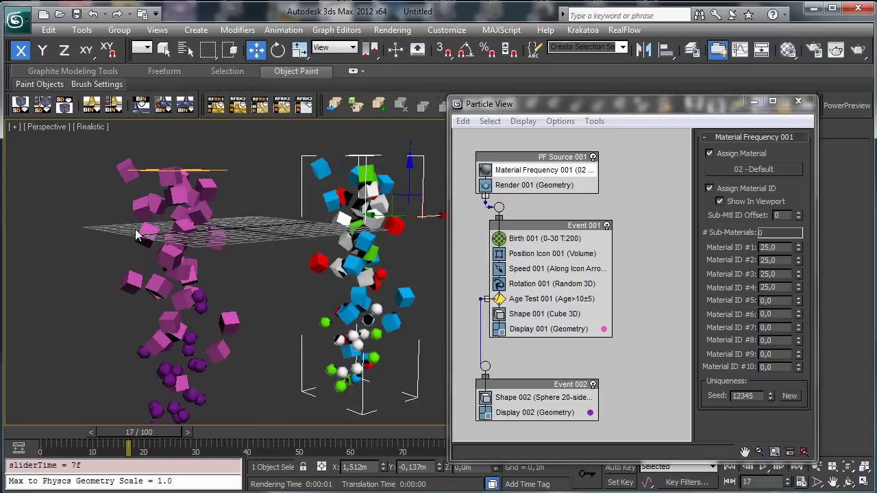
{"action": "left_click", "coordinate": [858, 49]}
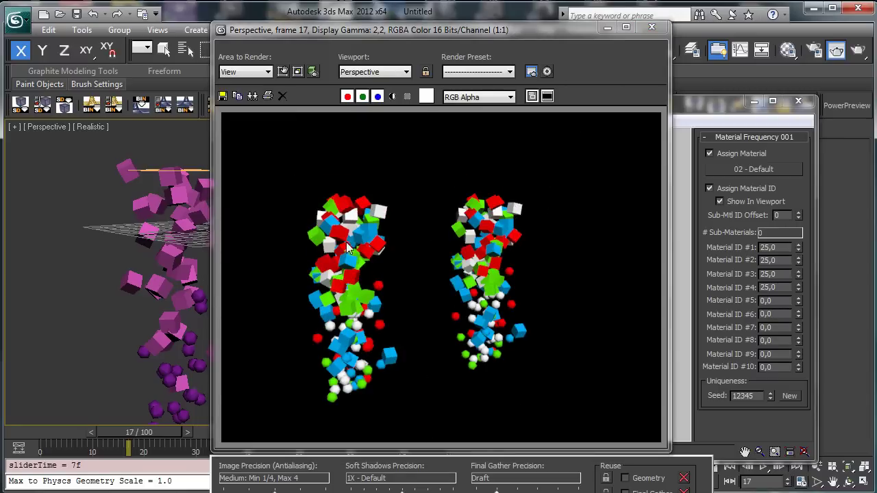
{"action": "left_click", "coordinate": [652, 27]}
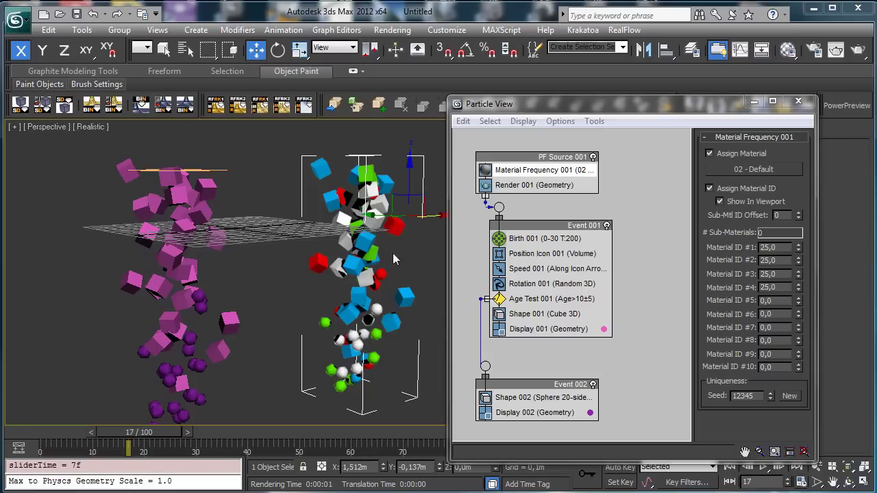
Step: Close Particle View and, with Auto Key on, animate Mesher001 from frame 0 to about X 3.88 m at frame 40
{"action": "left_click", "coordinate": [800, 101]}
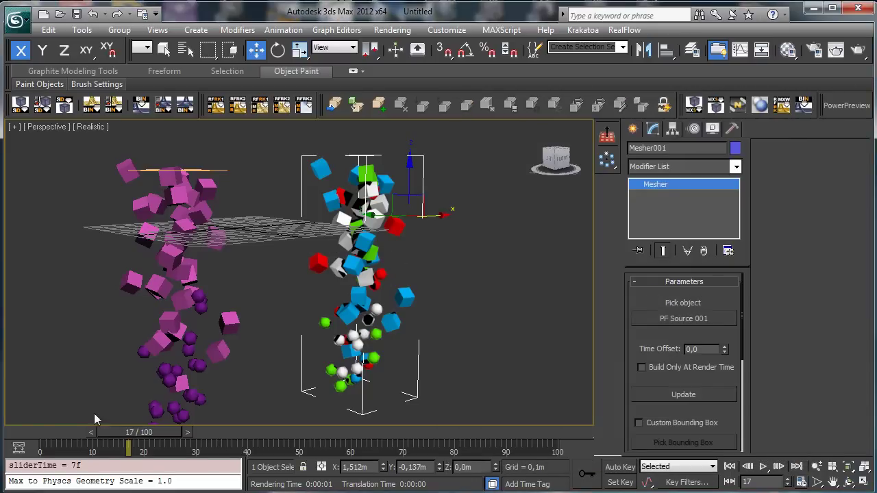
{"action": "left_click", "coordinate": [22, 432]}
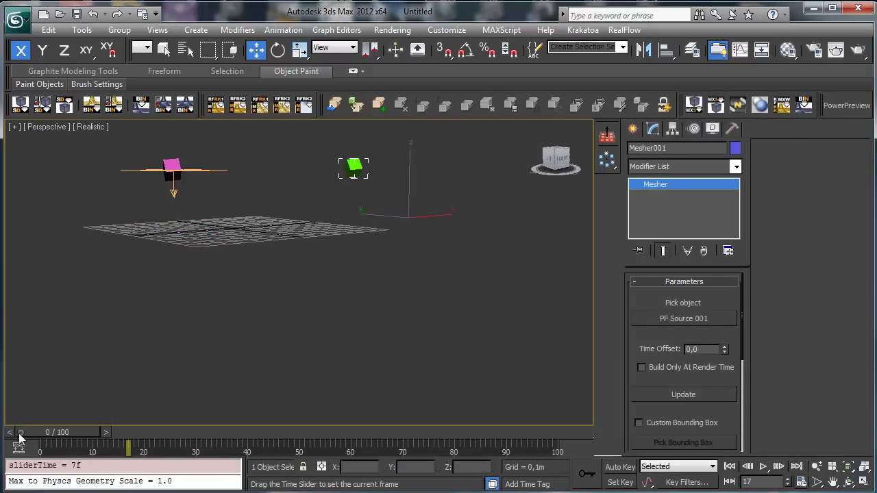
{"action": "left_click", "coordinate": [621, 467]}
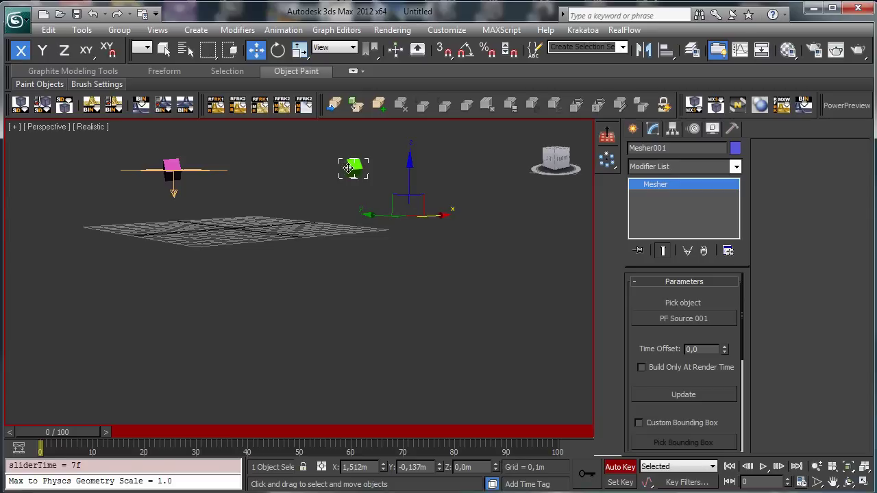
{"action": "left_click_drag", "start_coordinate": [159, 424], "coordinate": [301, 392]}
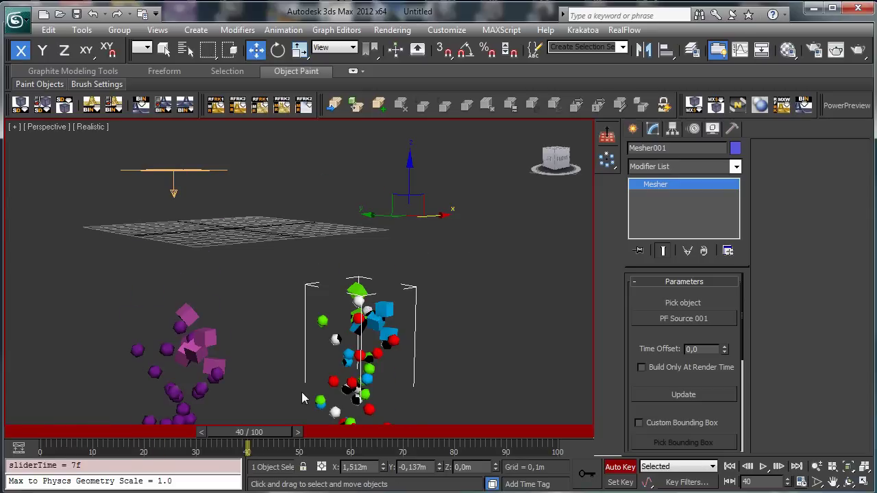
{"action": "left_click_drag", "start_coordinate": [431, 219], "coordinate": [430, 279]}
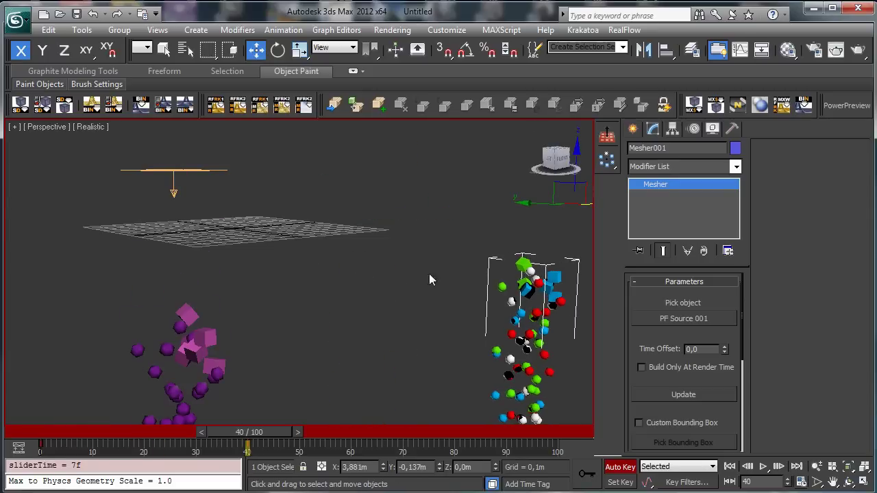
Step: Keyframe Mesher001 moved along its Y axis at frame 79, return to frame 0 and turn Auto Key off
{"action": "left_click_drag", "start_coordinate": [239, 438], "coordinate": [428, 433]}
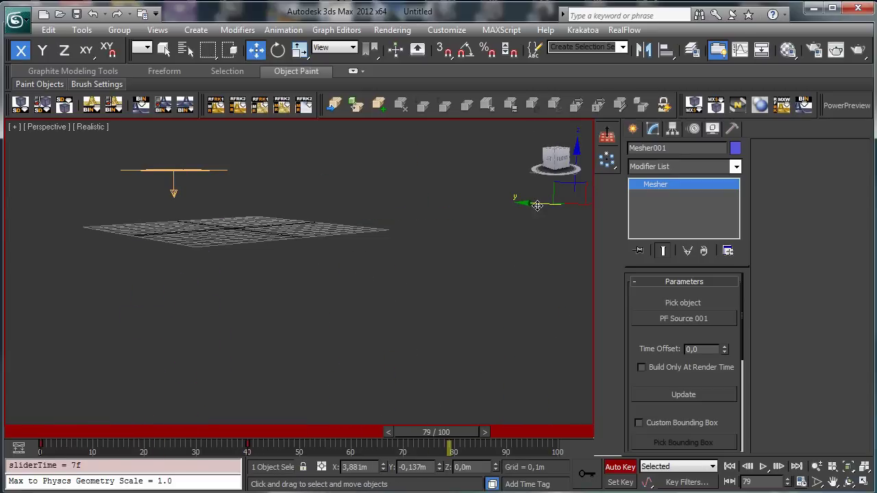
{"action": "left_click_drag", "start_coordinate": [537, 206], "coordinate": [245, 196]}
{"action": "left_click_drag", "start_coordinate": [455, 429], "coordinate": [2, 401]}
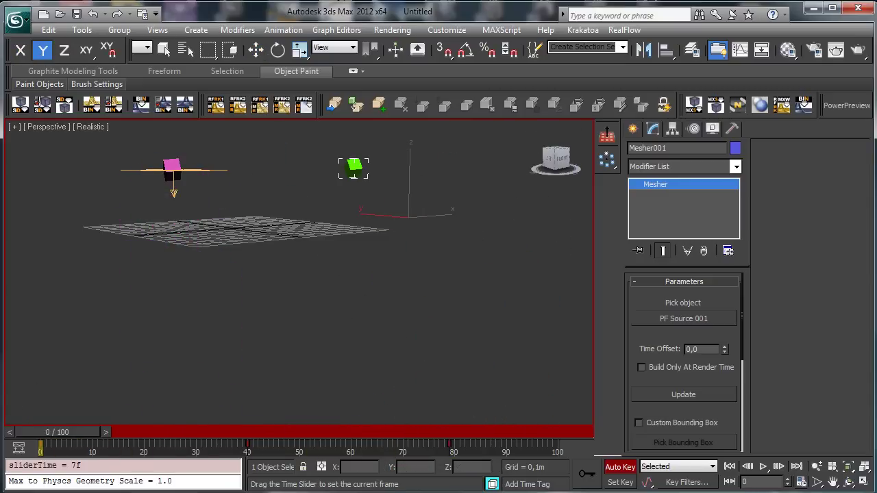
{"action": "left_click_drag", "start_coordinate": [266, 343], "coordinate": [48, 350]}
{"action": "left_click", "coordinate": [620, 467]}
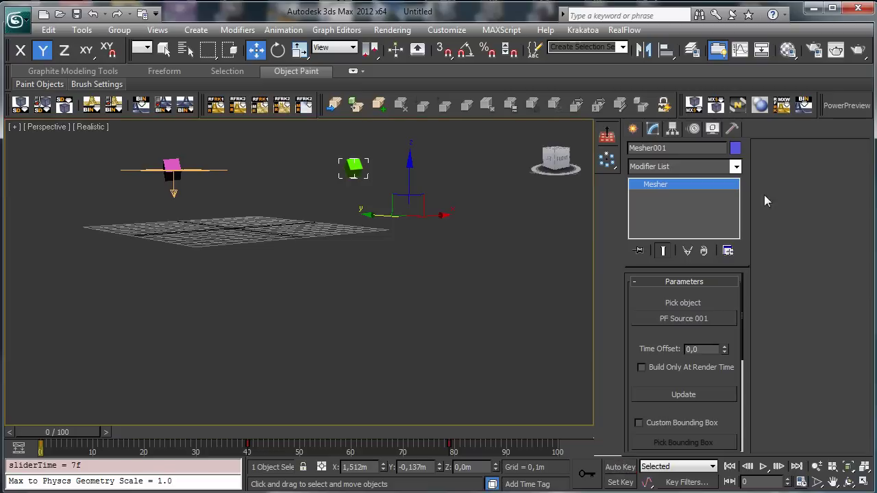
Step: Add a Bend modifier to Mesher001 with an angle of 24
{"action": "left_click", "coordinate": [736, 168]}
{"action": "scroll", "coordinate": [738, 213], "scroll_direction": "down", "scroll_amount": 3}
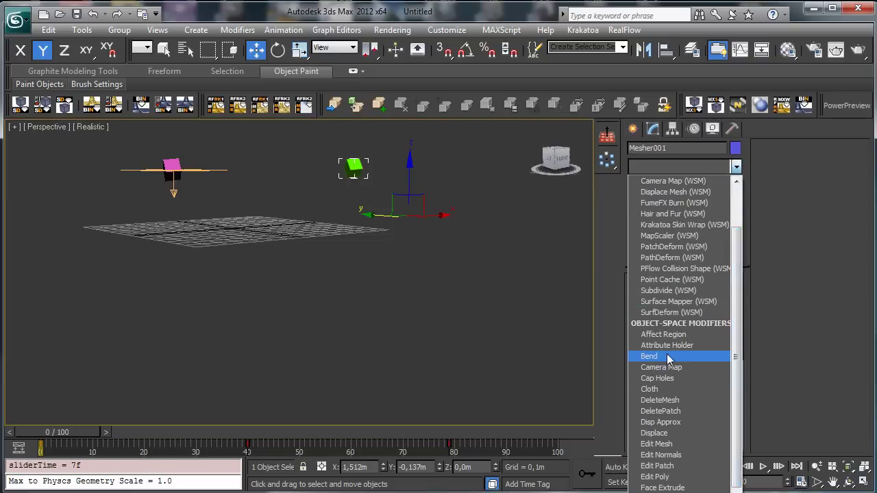
{"action": "left_click", "coordinate": [667, 356]}
{"action": "left_click_drag", "start_coordinate": [720, 306], "coordinate": [717, 272]}
Step: With Auto Key, keyframe the Bend angle to -129 at frame 36 and -20.5 at frame 57, and scrub the animation
{"action": "left_click", "coordinate": [620, 467]}
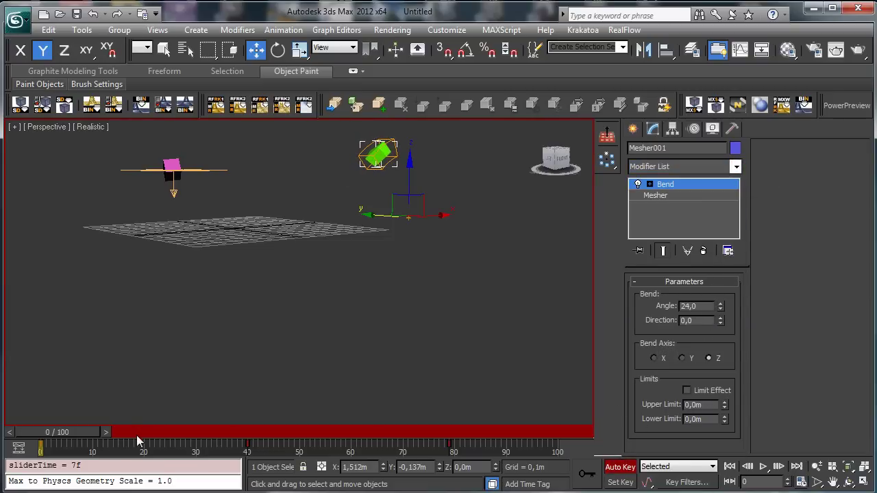
{"action": "left_click_drag", "start_coordinate": [136, 435], "coordinate": [229, 433]}
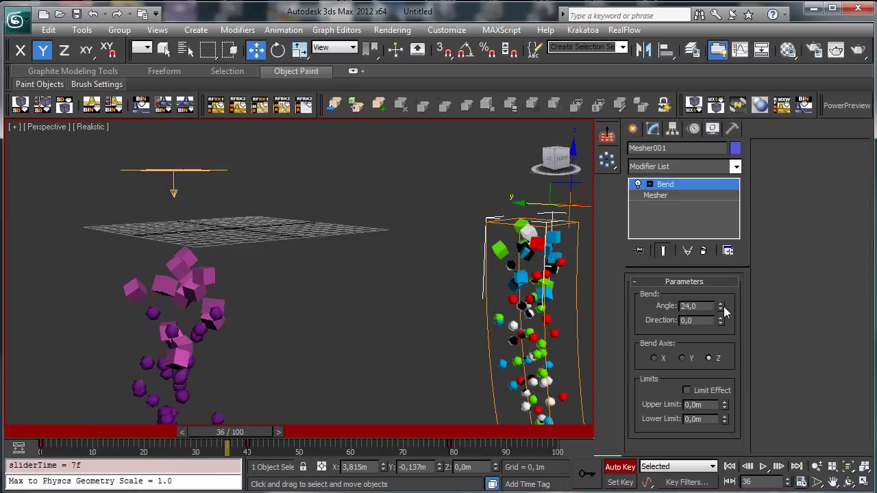
{"action": "left_click_drag", "start_coordinate": [720, 306], "coordinate": [720, 384]}
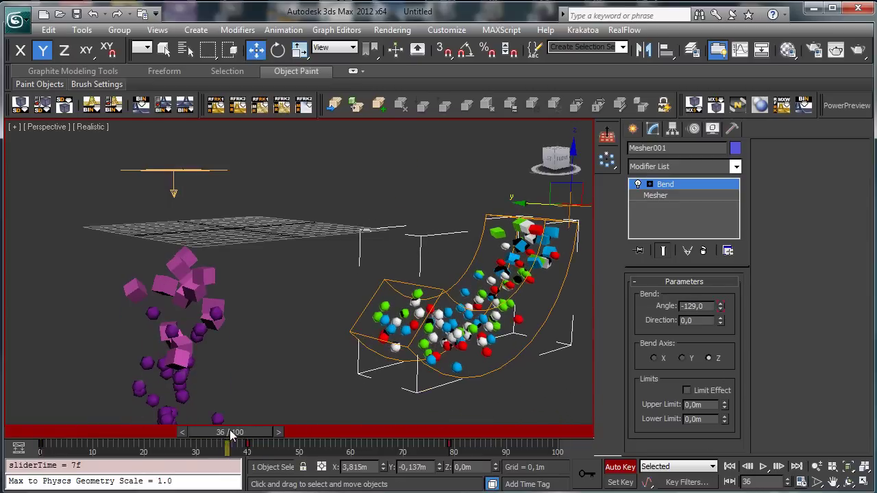
{"action": "left_click_drag", "start_coordinate": [231, 435], "coordinate": [336, 432]}
{"action": "left_click_drag", "start_coordinate": [720, 307], "coordinate": [708, 153]}
{"action": "left_click", "coordinate": [620, 466]}
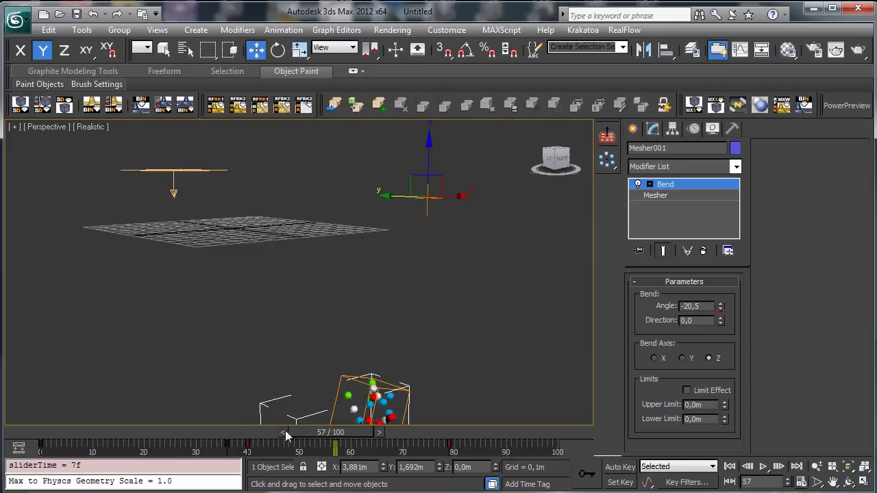
{"action": "left_click_drag", "start_coordinate": [285, 430], "coordinate": [185, 302]}
{"action": "key", "text": "w"}
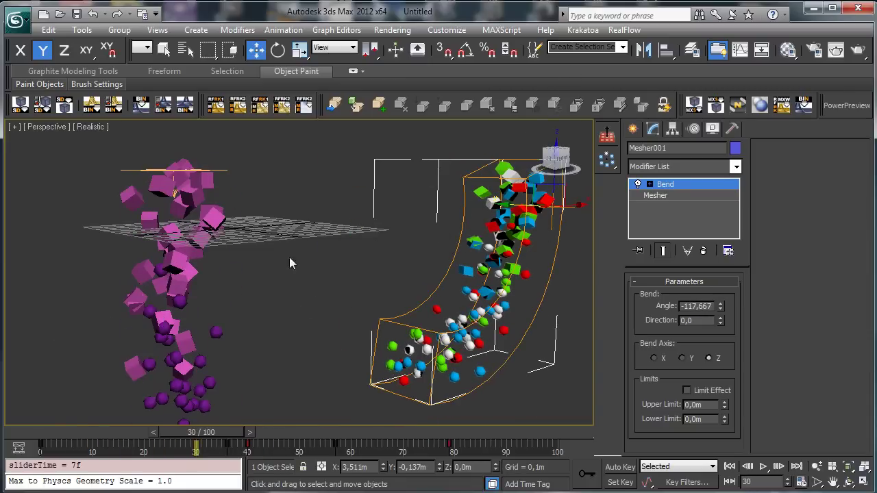
Step: Set the PF Source 001 viewport quantity multiplier to 61% and scrub the timeline to check the particles
{"action": "left_click", "coordinate": [192, 183]}
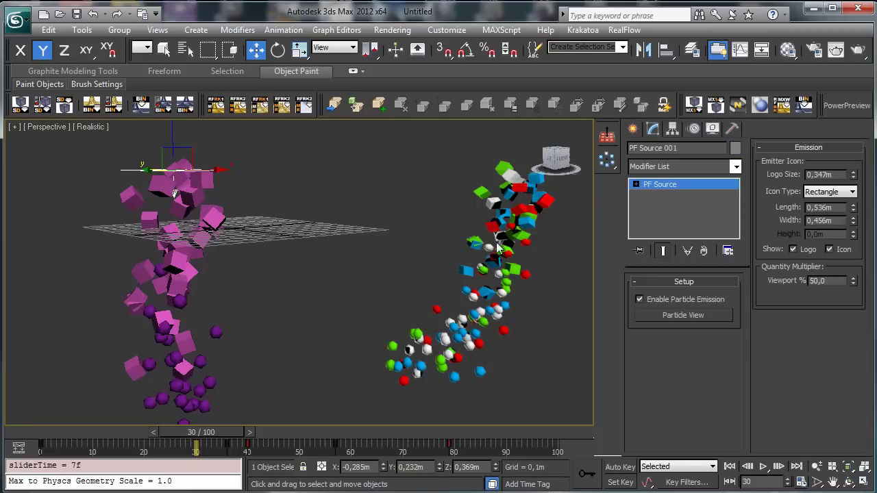
{"action": "left_click", "coordinate": [639, 299]}
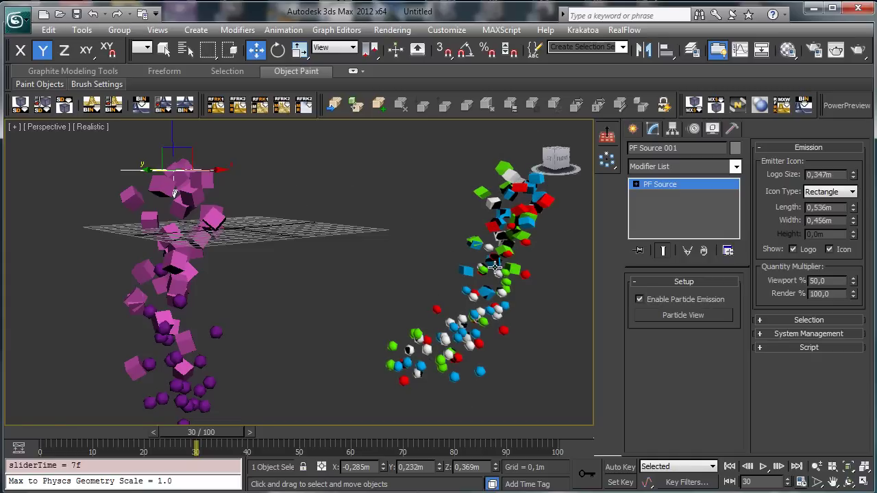
{"action": "left_click_drag", "start_coordinate": [854, 283], "coordinate": [836, 270]}
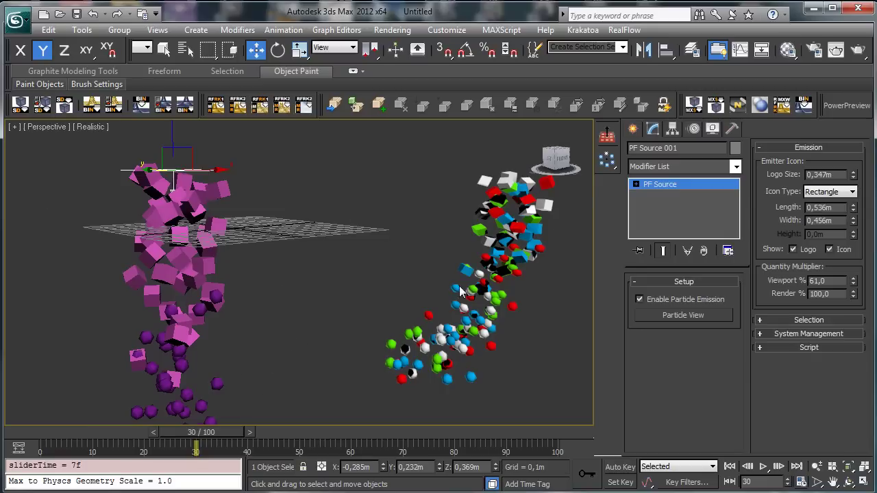
{"action": "left_click_drag", "start_coordinate": [190, 432], "coordinate": [85, 367]}
{"action": "key", "text": "w"}
Step: Create 5 mesh snapshots of Mesher001 over the frame range 0 to 80
{"action": "left_click", "coordinate": [445, 226]}
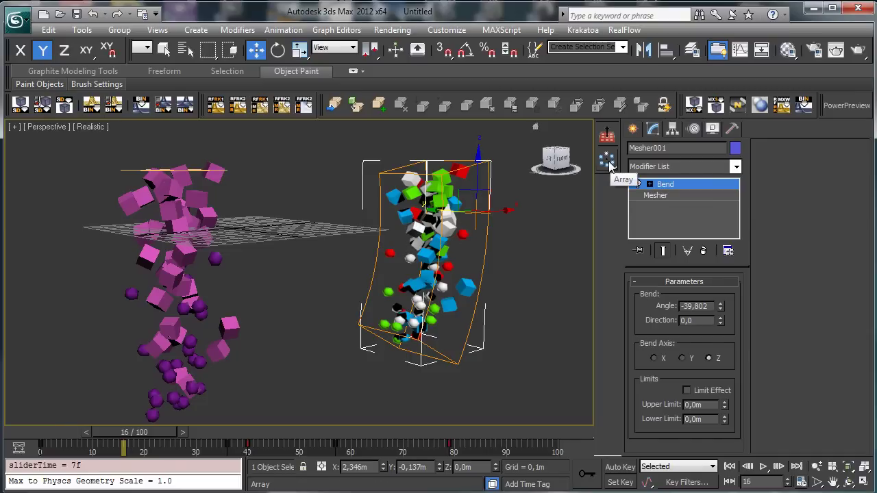
{"action": "left_click_drag", "start_coordinate": [610, 165], "coordinate": [541, 170]}
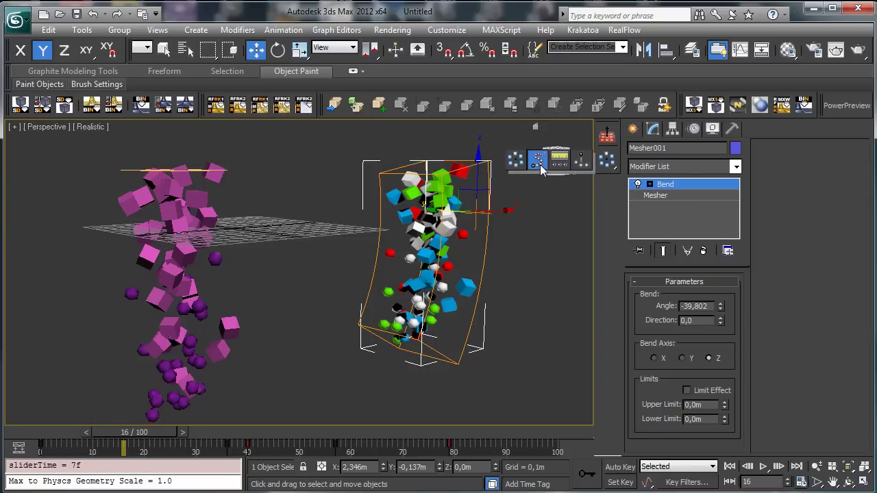
{"action": "left_click_drag", "start_coordinate": [540, 170], "coordinate": [540, 170]}
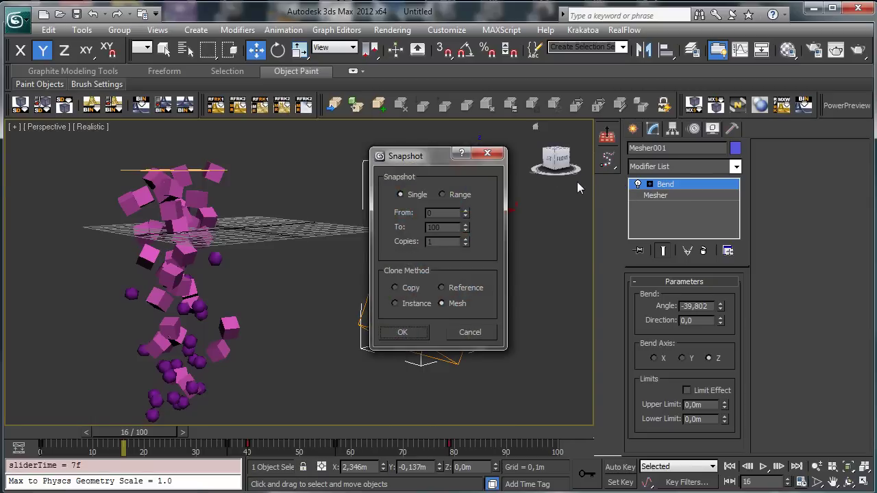
{"action": "left_click_drag", "start_coordinate": [420, 158], "coordinate": [591, 122]}
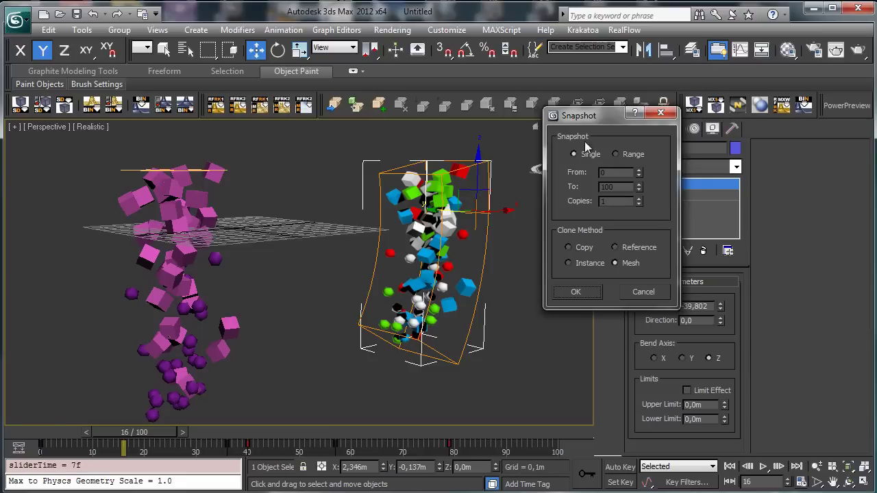
{"action": "left_click", "coordinate": [633, 155]}
{"action": "double_click", "coordinate": [622, 186]}
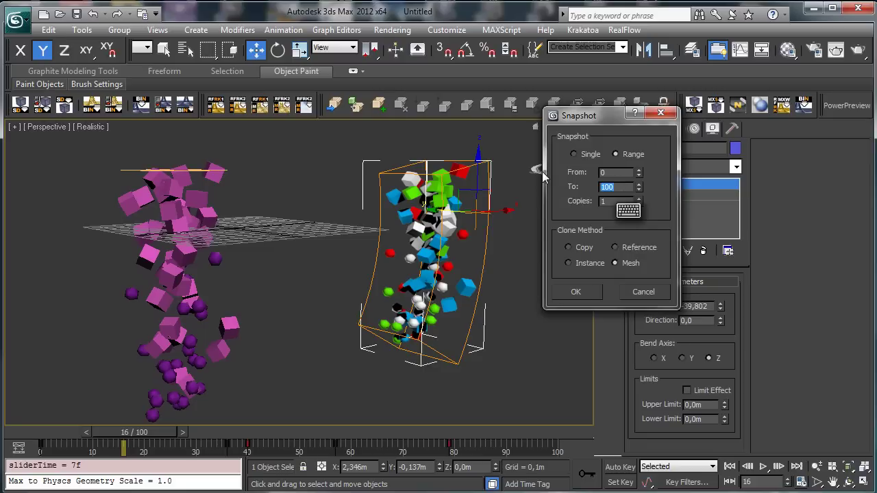
{"action": "type", "text": "80"}
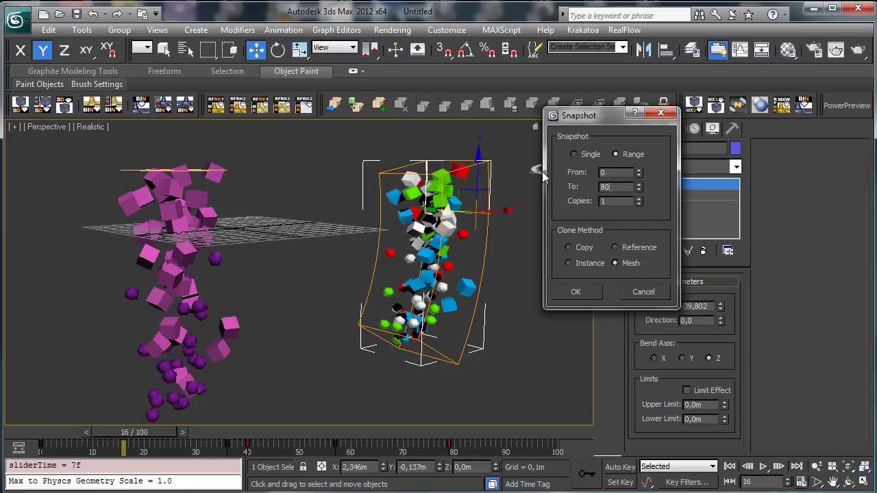
{"action": "double_click", "coordinate": [618, 200]}
{"action": "left_click", "coordinate": [581, 295]}
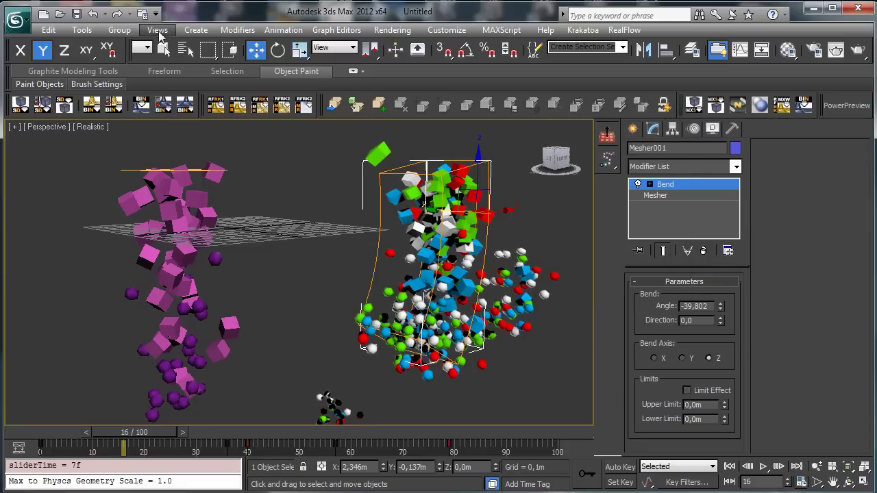
Step: Check the snapshot meshes in the scene's object list and disable particle emission on PF Source 001
{"action": "key", "text": "h"}
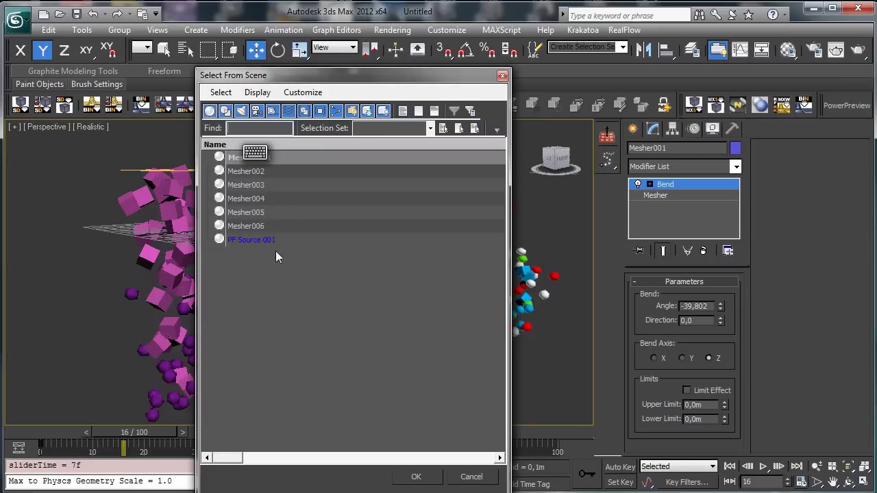
{"action": "left_click", "coordinate": [472, 478]}
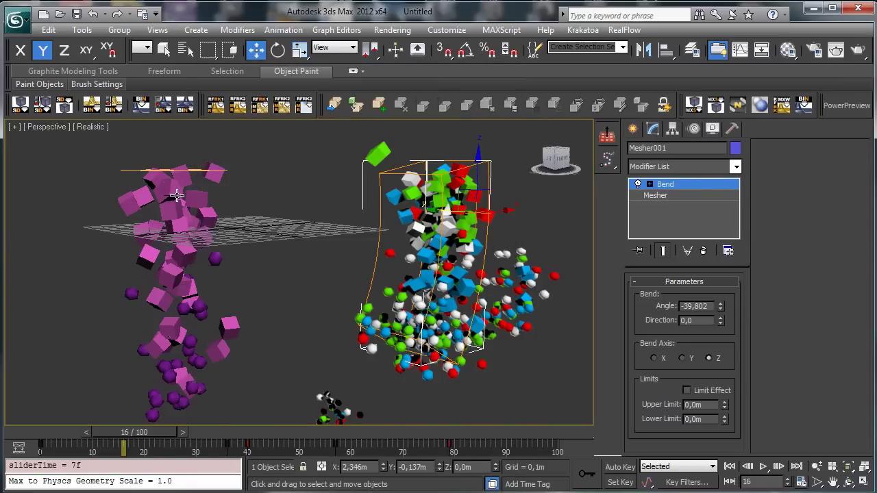
{"action": "left_click", "coordinate": [175, 169]}
{"action": "left_click", "coordinate": [647, 301]}
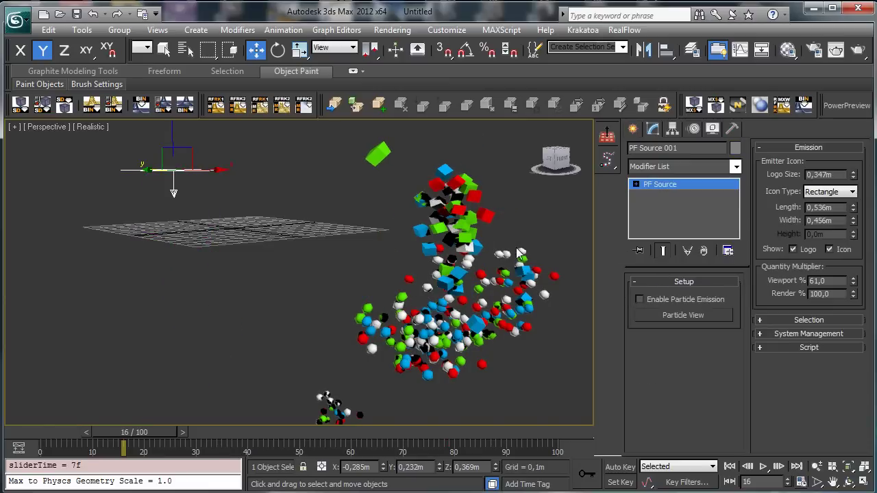
Step: Select the snapshot mesh Mesher002, scrub the timeline back to frame 0 and add a Morpher modifier to it
{"action": "left_click", "coordinate": [375, 156]}
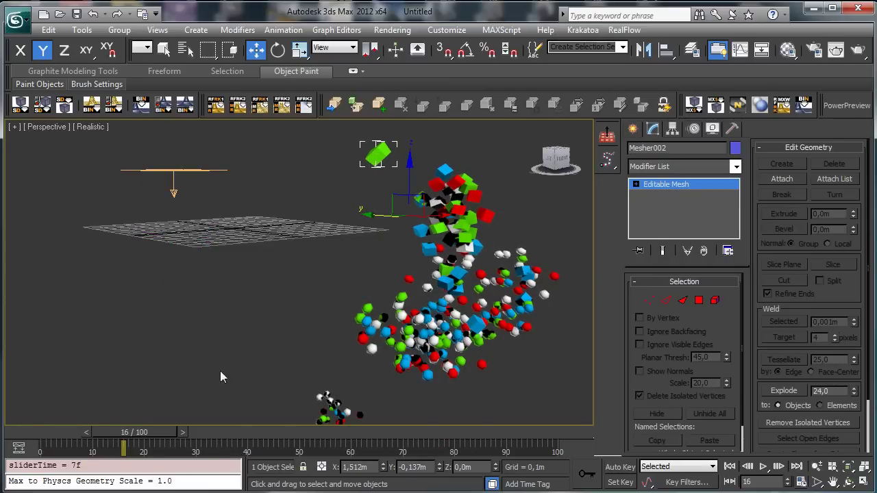
{"action": "left_click_drag", "start_coordinate": [133, 431], "coordinate": [42, 432]}
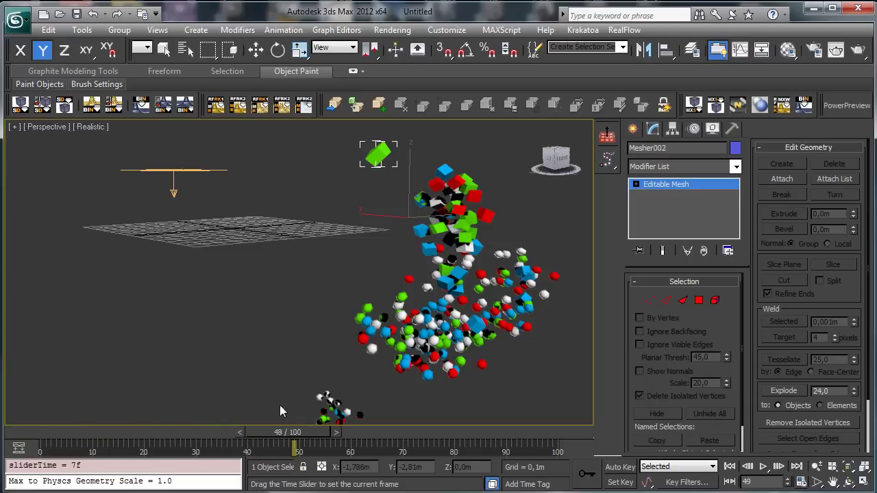
{"action": "key", "text": "w"}
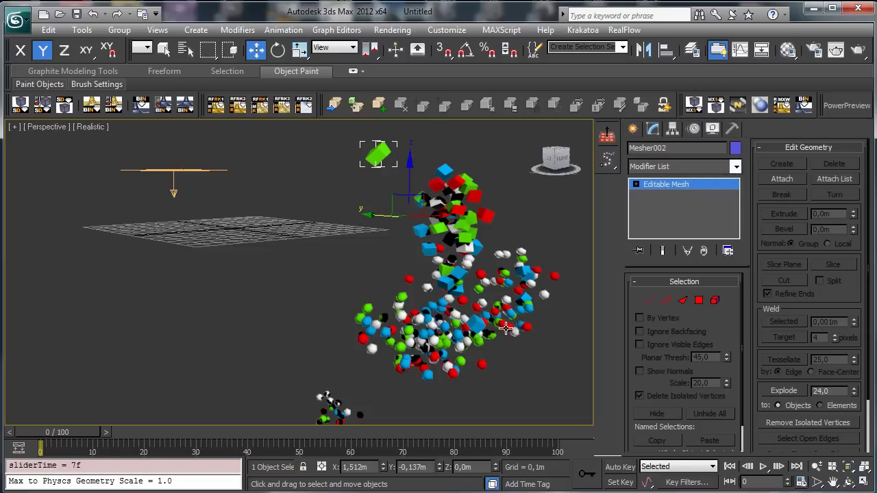
{"action": "left_click", "coordinate": [737, 168]}
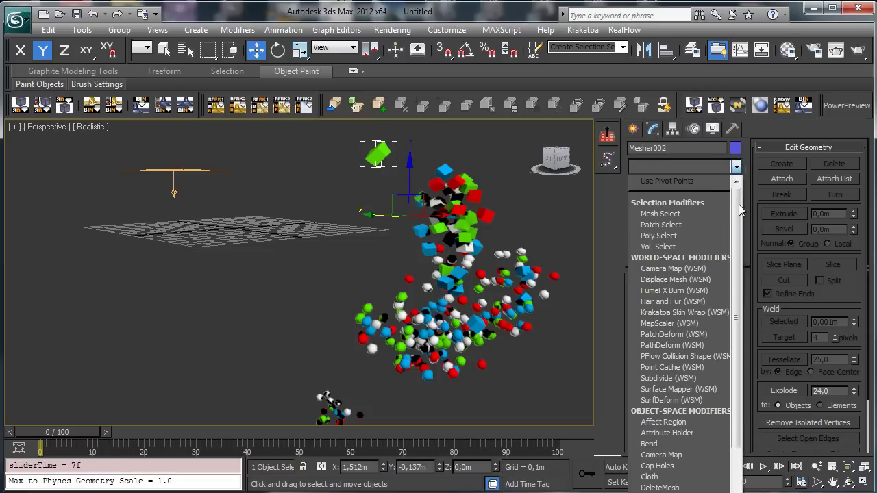
{"action": "scroll", "coordinate": [741, 251], "scroll_direction": "down", "scroll_amount": 2}
{"action": "scroll", "coordinate": [742, 252], "scroll_direction": "down", "scroll_amount": 10}
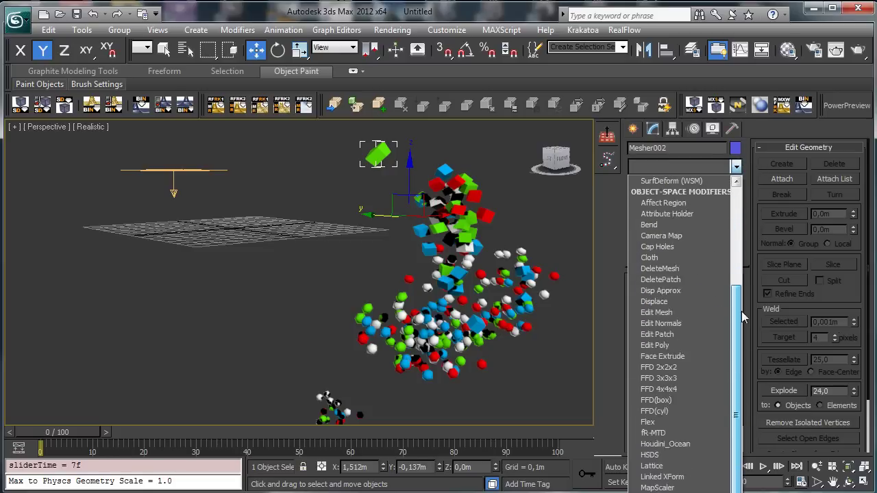
{"action": "left_click", "coordinate": [654, 389]}
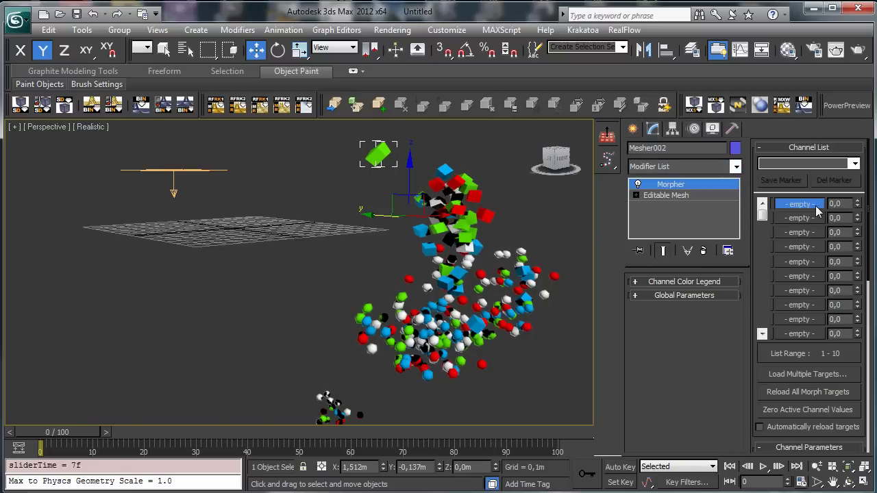
Step: Try to pick another snapshot mesh from the scene as a morph target for channel 11 of the Morpher
{"action": "left_click", "coordinate": [760, 310]}
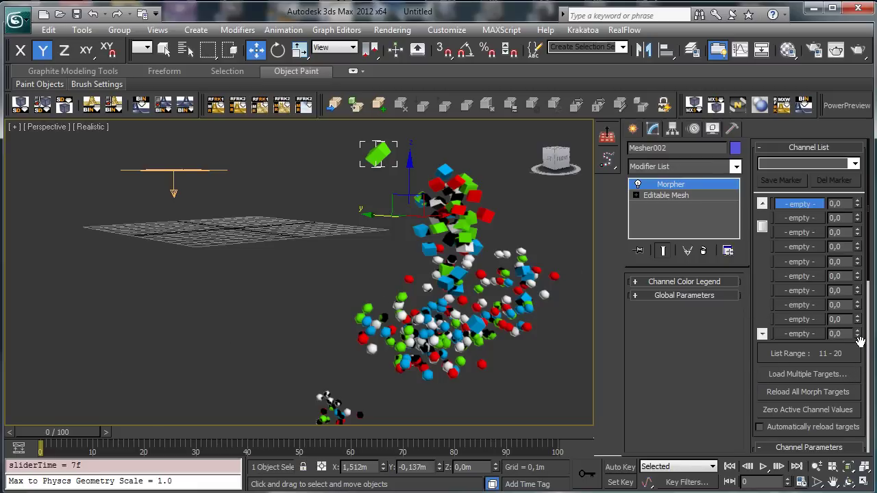
{"action": "scroll", "coordinate": [864, 340], "scroll_direction": "down", "scroll_amount": 5}
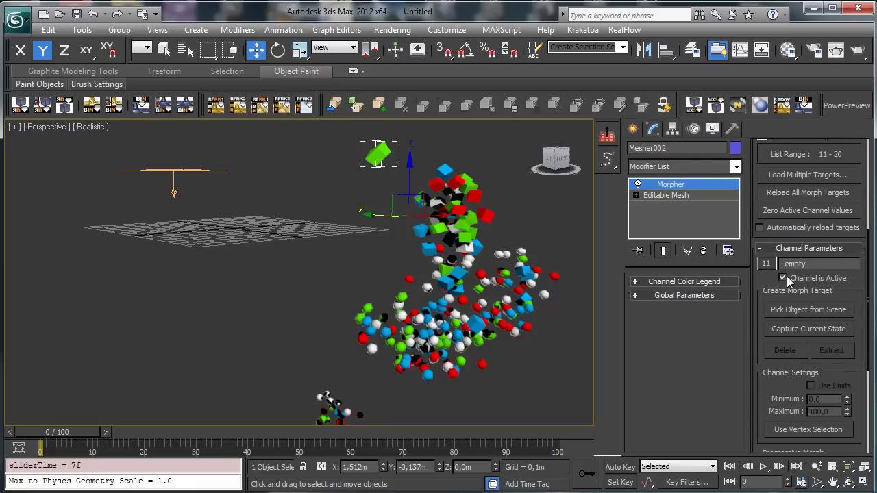
{"action": "left_click", "coordinate": [808, 310]}
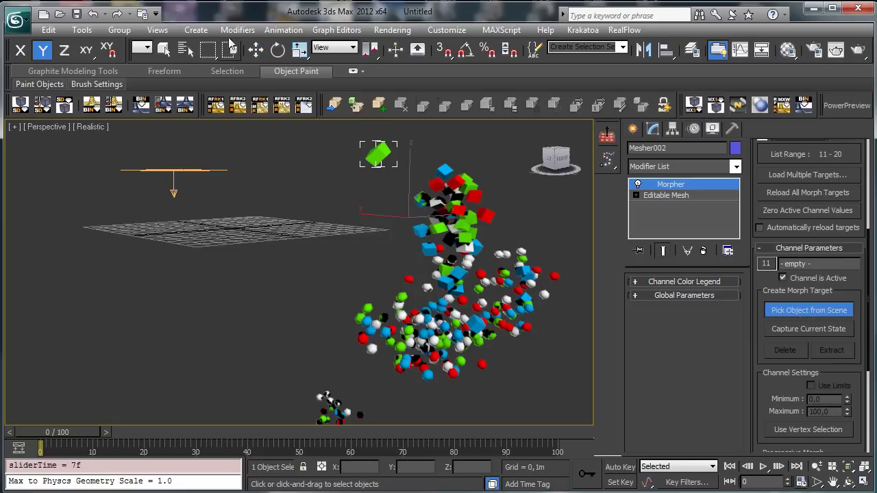
{"action": "left_click", "coordinate": [185, 51]}
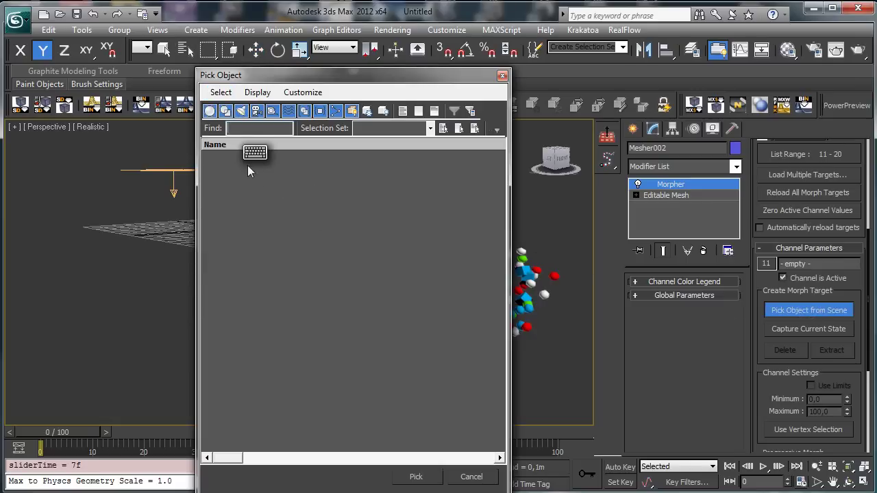
{"action": "left_click", "coordinate": [480, 477]}
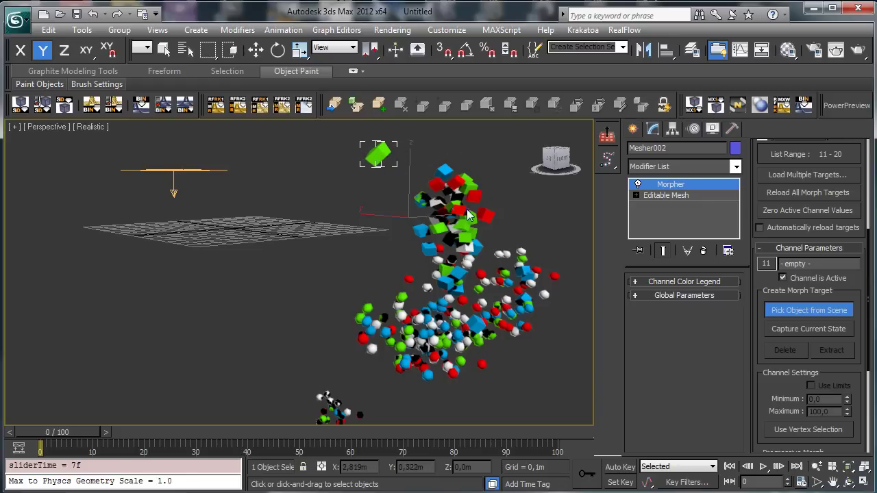
{"action": "left_click", "coordinate": [800, 310]}
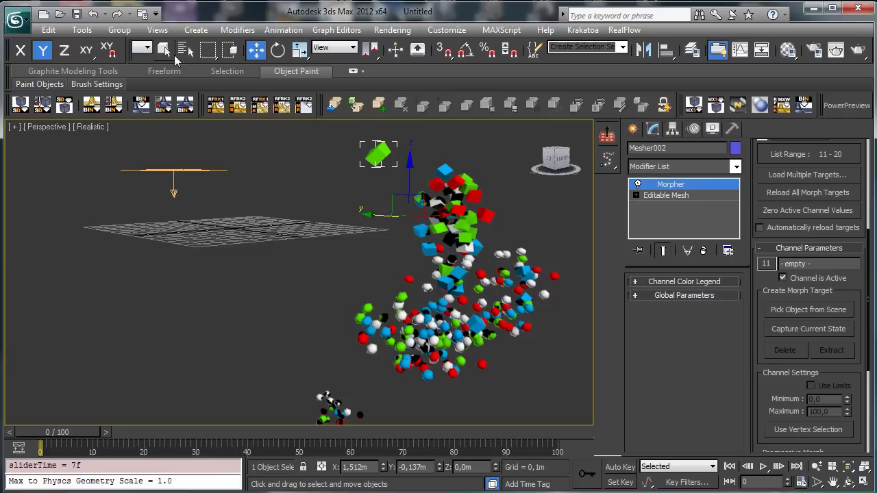
Step: Delete the snapshot meshes Mesher002 through Mesher006 and re-enable particle emission on PF Source 001
{"action": "key", "text": "h"}
{"action": "left_click_drag", "start_coordinate": [249, 173], "coordinate": [250, 227]}
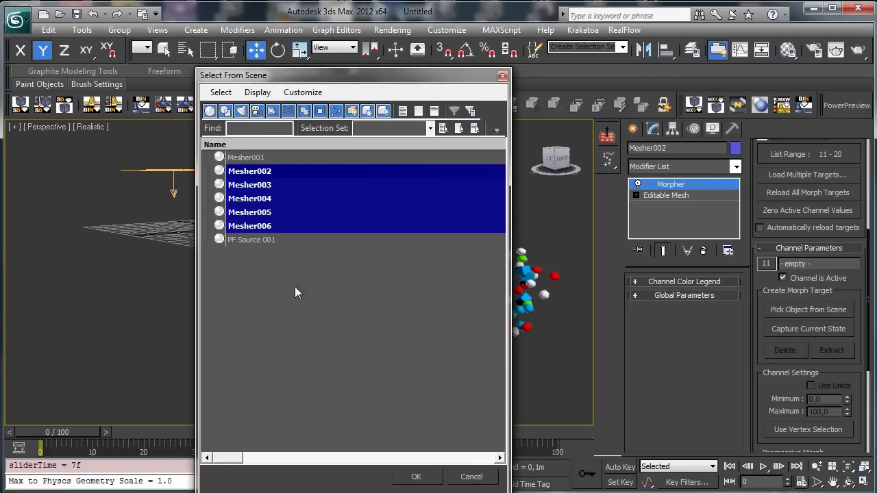
{"action": "left_click", "coordinate": [417, 477]}
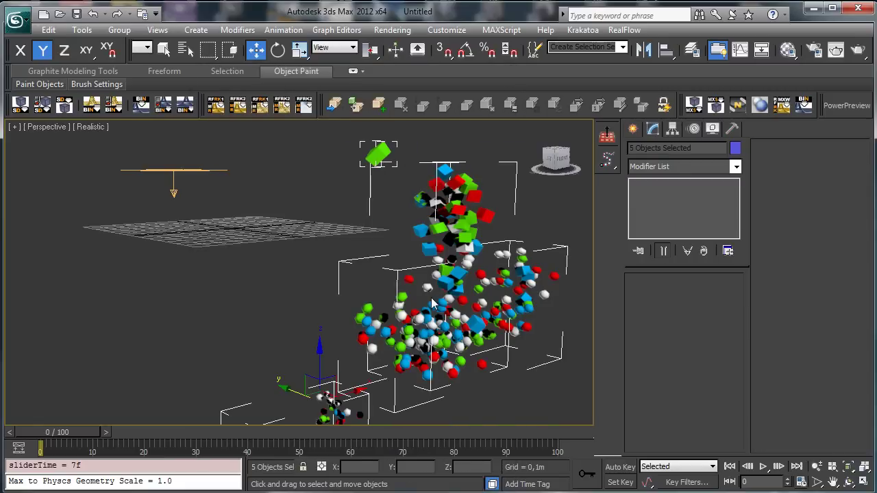
{"action": "key", "text": "Delete"}
{"action": "left_click", "coordinate": [173, 187]}
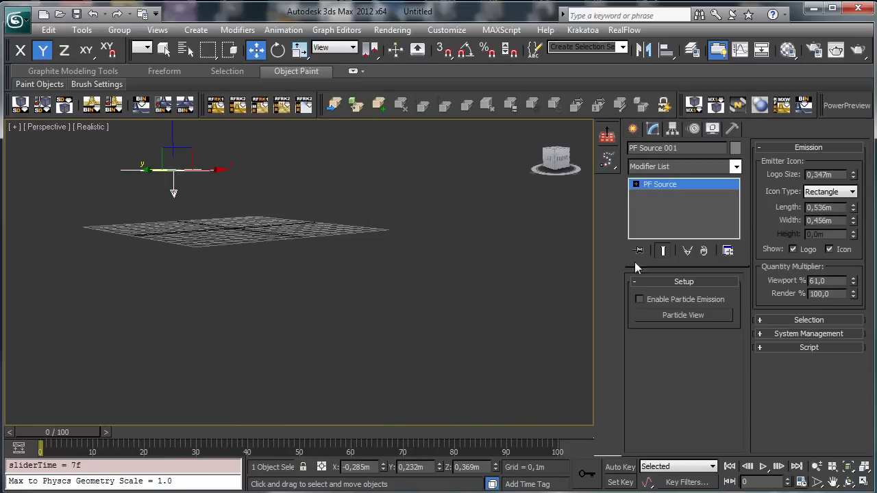
{"action": "left_click", "coordinate": [639, 299]}
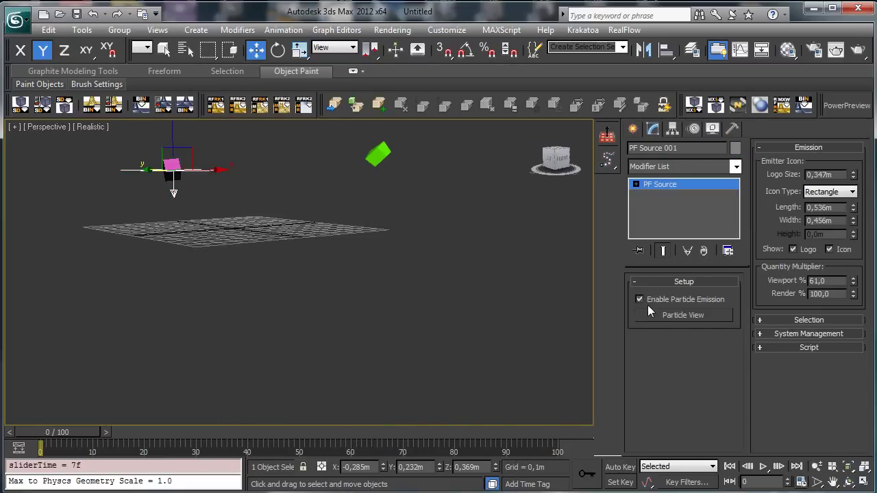
Step: In Particle View, set the Emit Stop of Birth 001 to 0 and scrub the timeline
{"action": "left_click", "coordinate": [664, 315]}
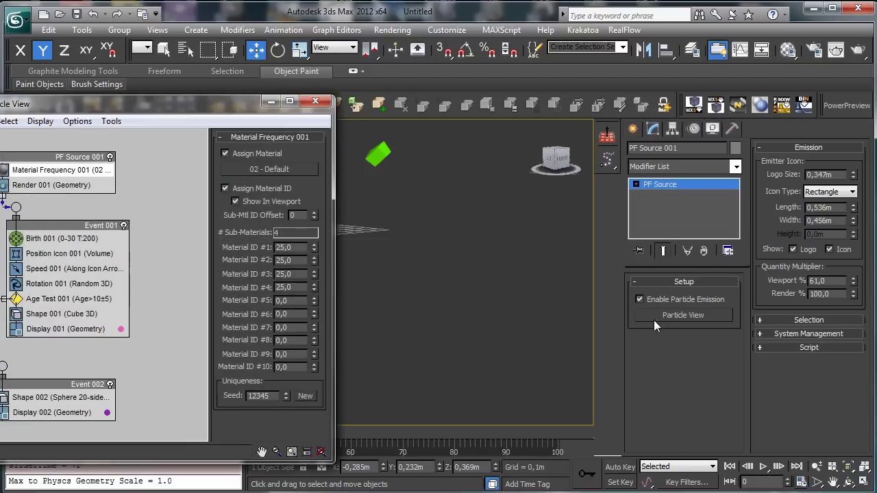
{"action": "left_click_drag", "start_coordinate": [137, 103], "coordinate": [481, 98]}
{"action": "left_click", "coordinate": [411, 233]}
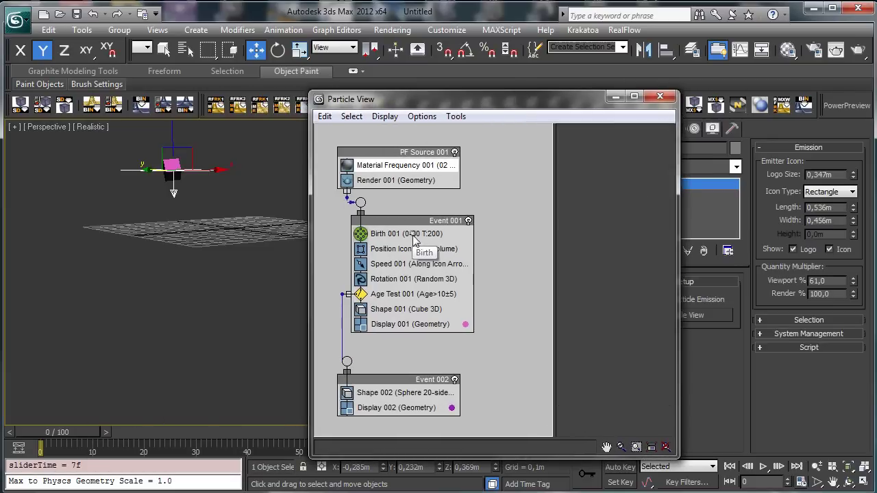
{"action": "double_click", "coordinate": [633, 166]}
{"action": "type", "text": "0"}
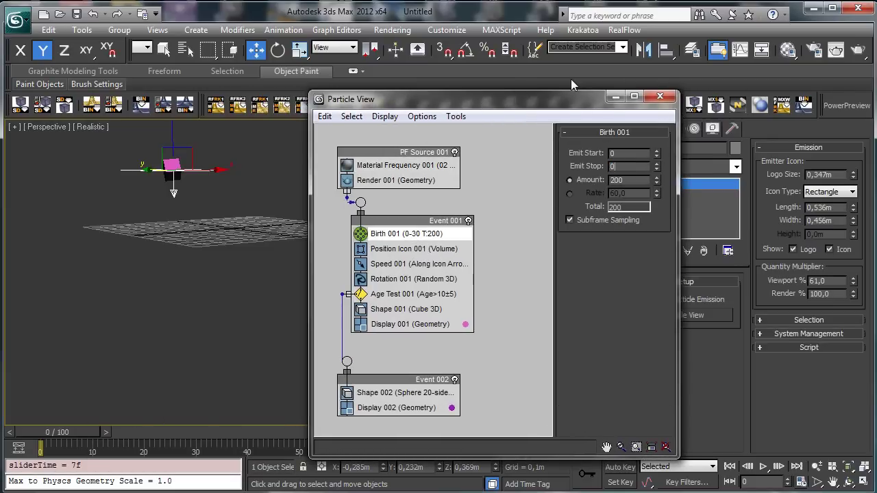
{"action": "key", "text": "Return"}
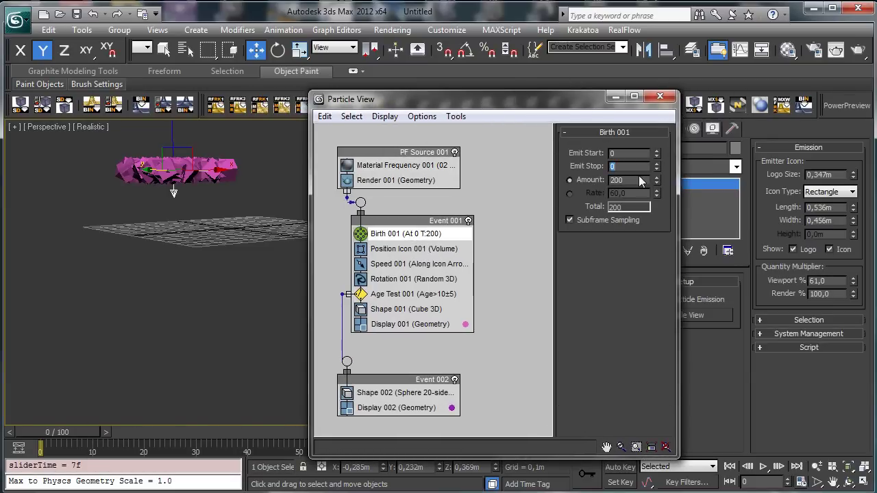
{"action": "left_click_drag", "start_coordinate": [67, 430], "coordinate": [60, 374]}
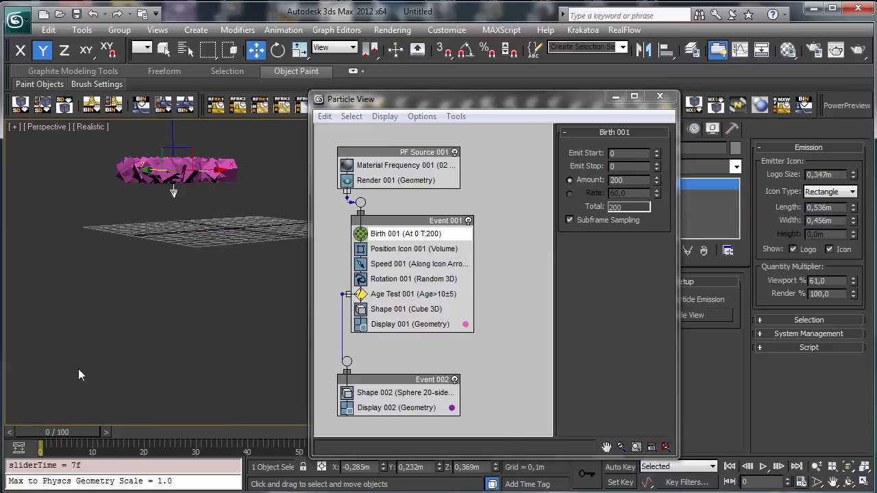
Step: Change the direction and divergence of Speed 001, scrub the animation from frame 0 and minimize Particle View
{"action": "left_click", "coordinate": [402, 265]}
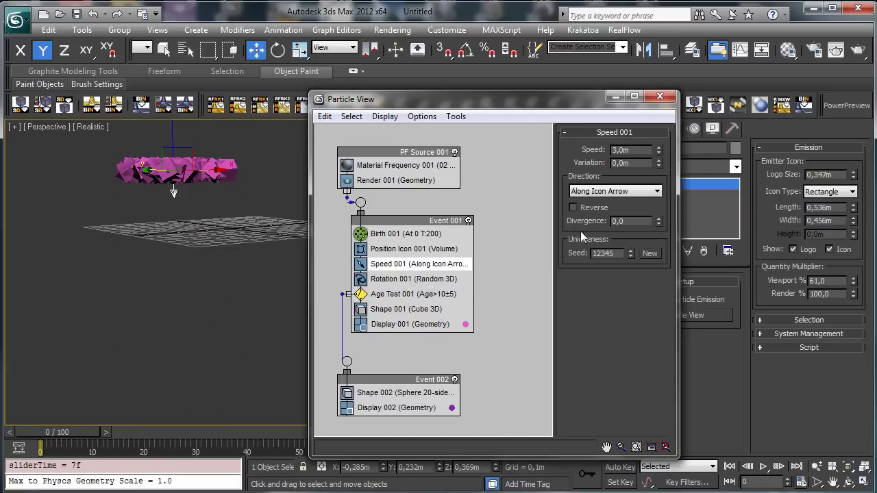
{"action": "left_click", "coordinate": [628, 193]}
{"action": "left_click", "coordinate": [618, 204]}
{"action": "left_click_drag", "start_coordinate": [659, 221], "coordinate": [658, 140]}
{"action": "left_click_drag", "start_coordinate": [60, 433], "coordinate": [55, 344]}
{"action": "key", "text": "w"}
{"action": "left_click", "coordinate": [617, 97]}
{"action": "key", "text": "w"}
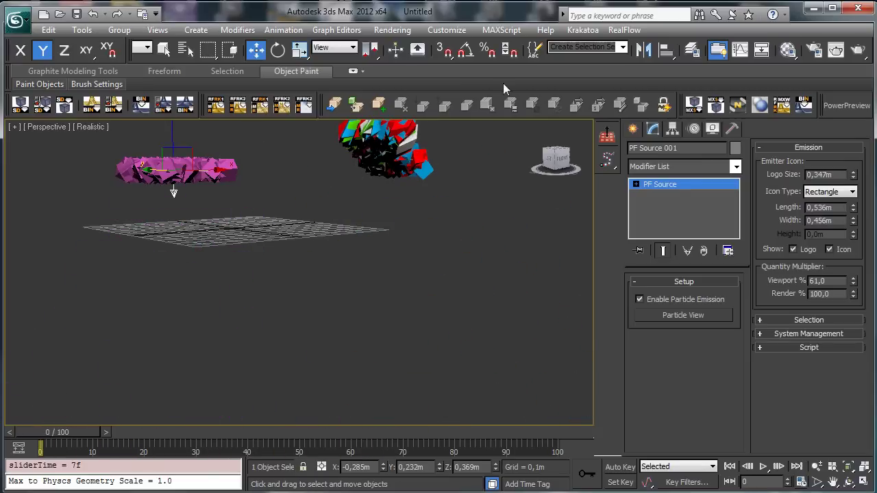
Step: Snapshot Mesher001 as 5 mesh copies over frames 0 to 100 and disable particle emission on PF Source 001
{"action": "left_click", "coordinate": [384, 158]}
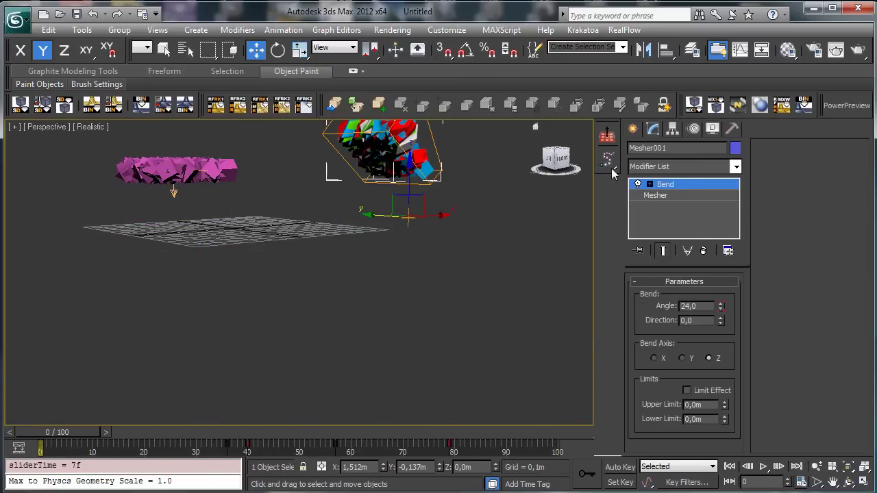
{"action": "left_click", "coordinate": [607, 160]}
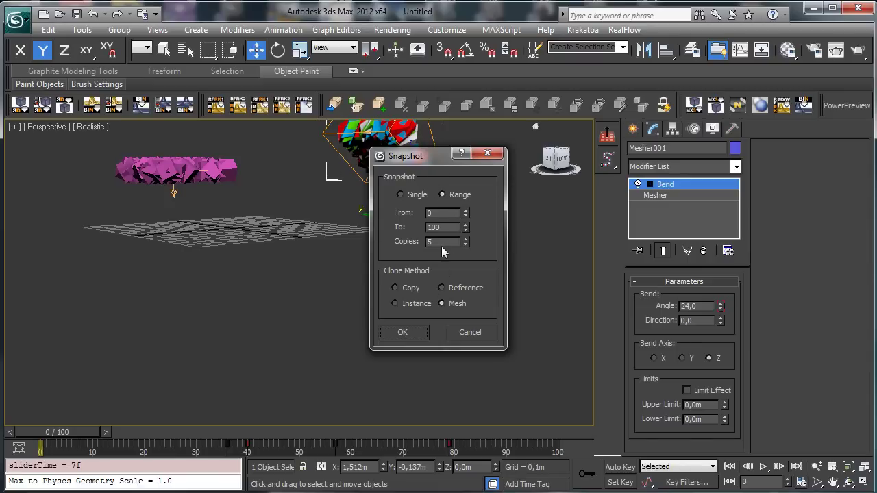
{"action": "left_click", "coordinate": [403, 332]}
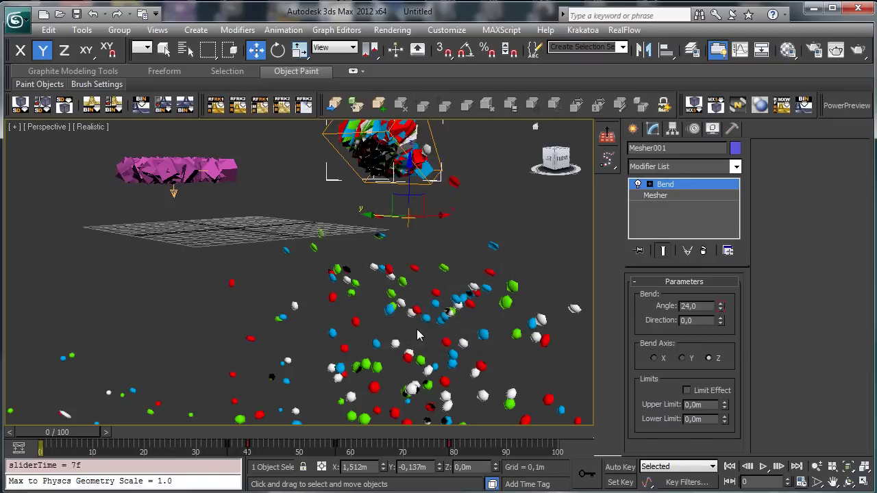
{"action": "left_click", "coordinate": [187, 172]}
{"action": "left_click", "coordinate": [654, 304]}
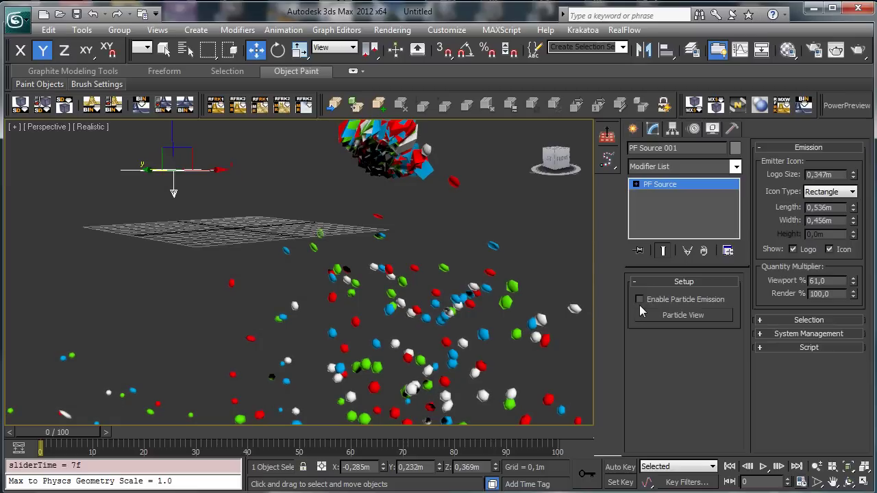
Step: Select the snapshot mesh Mesher002 from the scene and add a Morpher modifier to it
{"action": "left_click", "coordinate": [185, 49]}
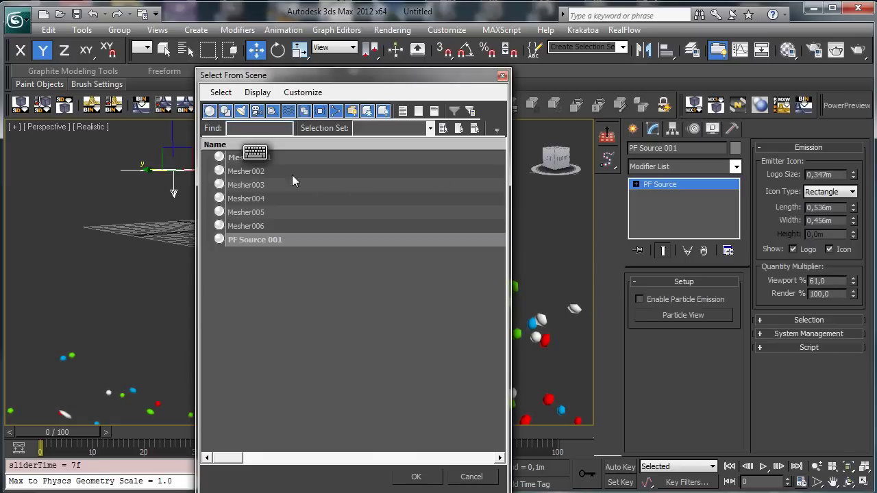
{"action": "double_click", "coordinate": [258, 171]}
{"action": "left_click", "coordinate": [735, 166]}
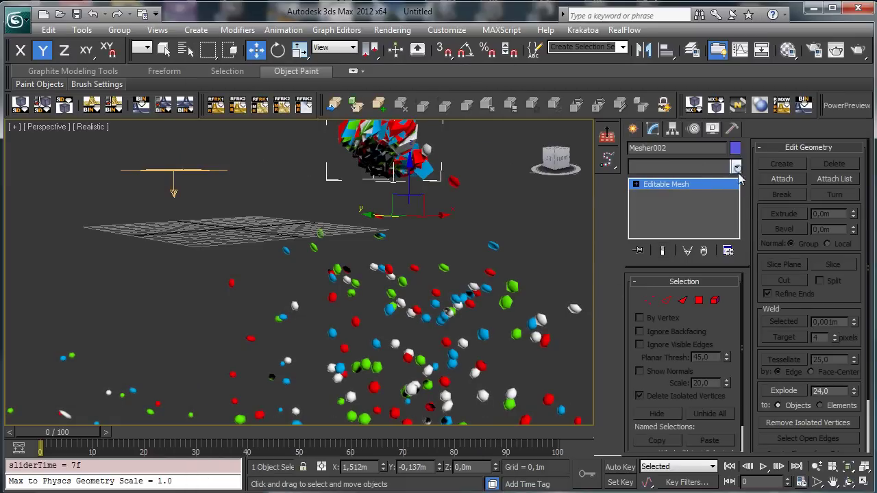
{"action": "left_click_drag", "start_coordinate": [738, 209], "coordinate": [716, 392]}
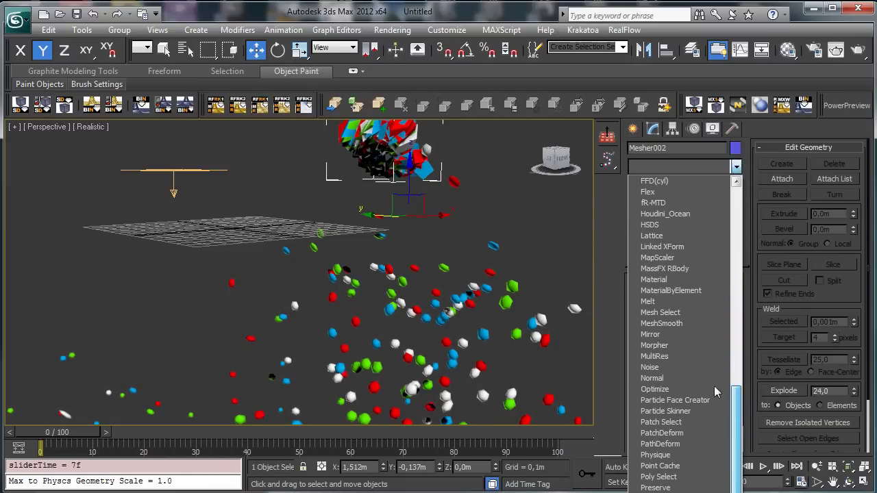
{"action": "left_click", "coordinate": [658, 347]}
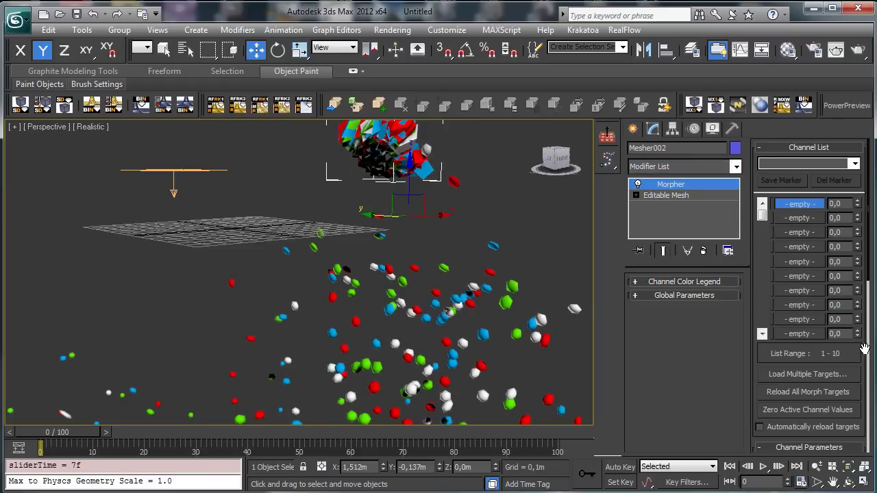
Step: Try to pick another snapshot mesh from the scene as the morph target for channel 1 of Mesher002's Morpher
{"action": "scroll", "coordinate": [864, 350], "scroll_direction": "down", "scroll_amount": 5}
{"action": "left_click", "coordinate": [788, 346]}
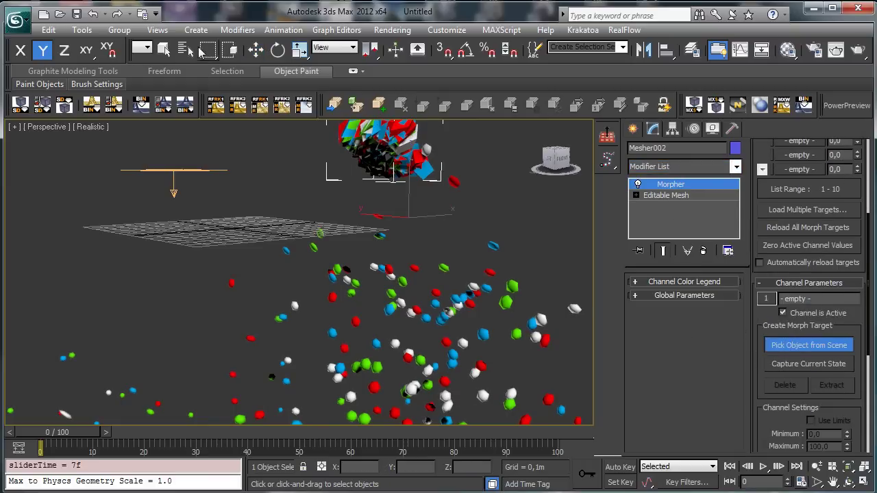
{"action": "left_click", "coordinate": [186, 49]}
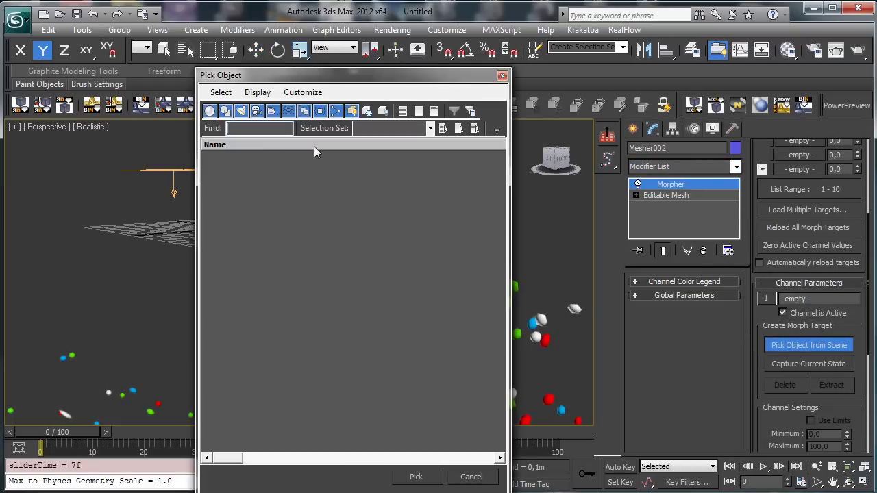
{"action": "left_click", "coordinate": [470, 476]}
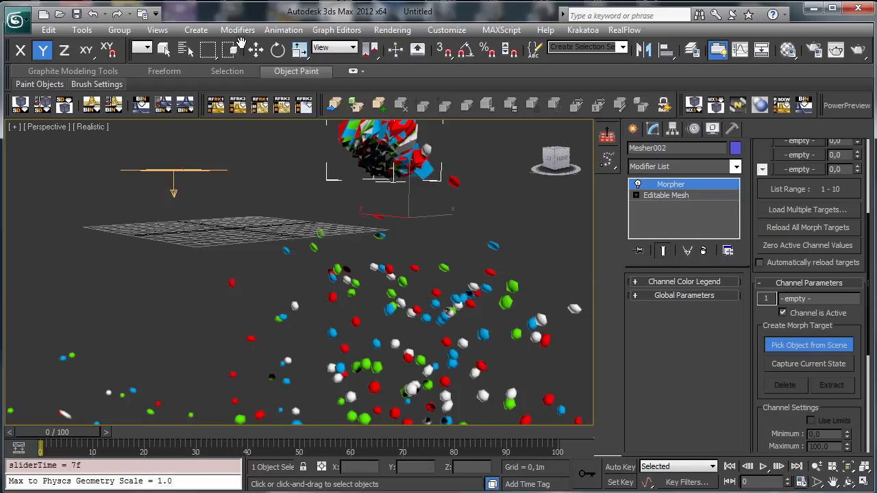
{"action": "left_click", "coordinate": [186, 49]}
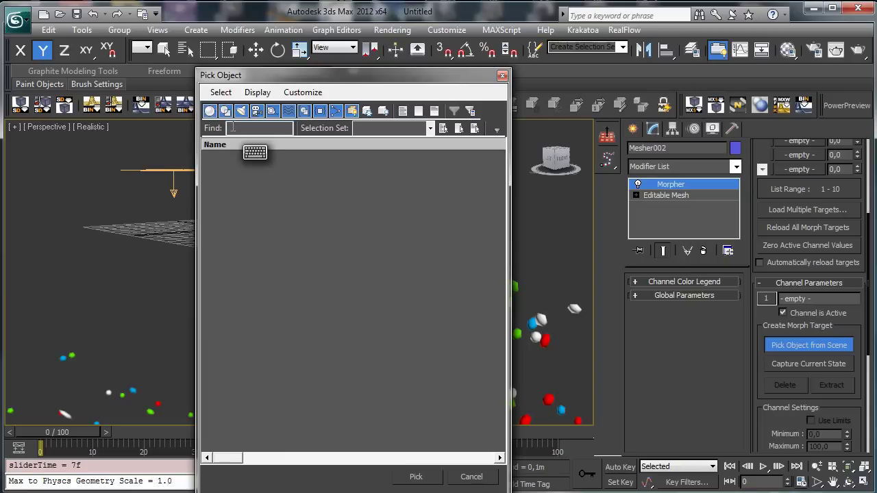
{"action": "left_click", "coordinate": [472, 477]}
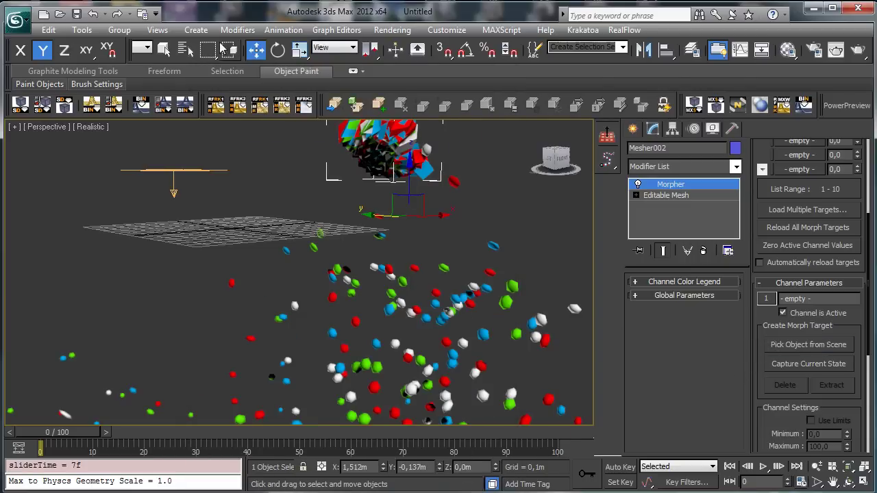
Step: Delete the snapshot meshes Mesher002 through Mesher006 and re-enable particle emission on PF Source 001
{"action": "left_click", "coordinate": [186, 49]}
{"action": "left_click_drag", "start_coordinate": [245, 177], "coordinate": [243, 229]}
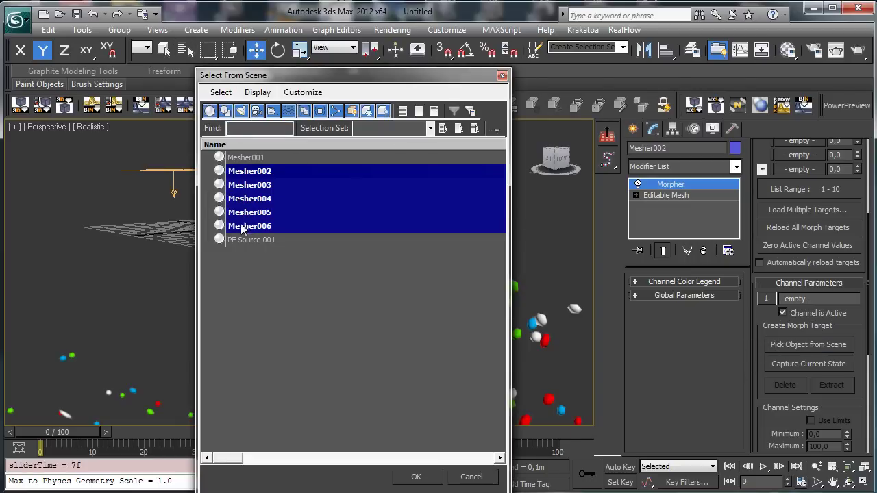
{"action": "key", "text": "Return"}
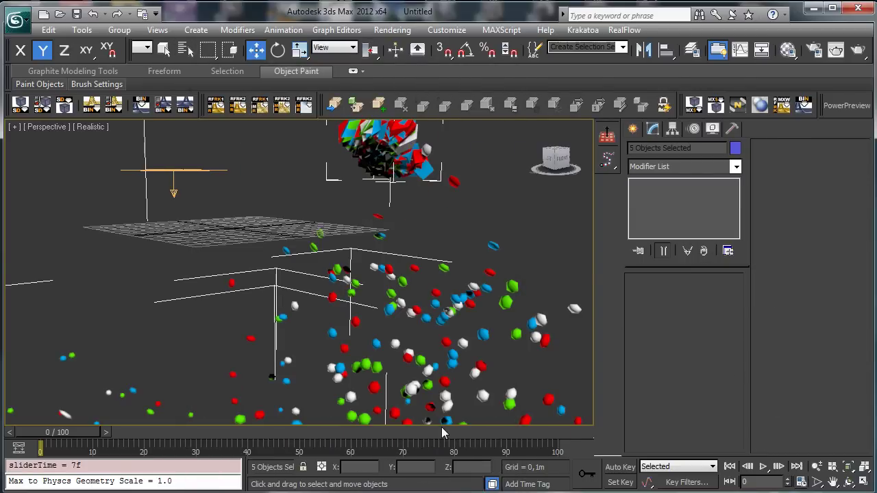
{"action": "key", "text": "Delete"}
{"action": "left_click", "coordinate": [173, 175]}
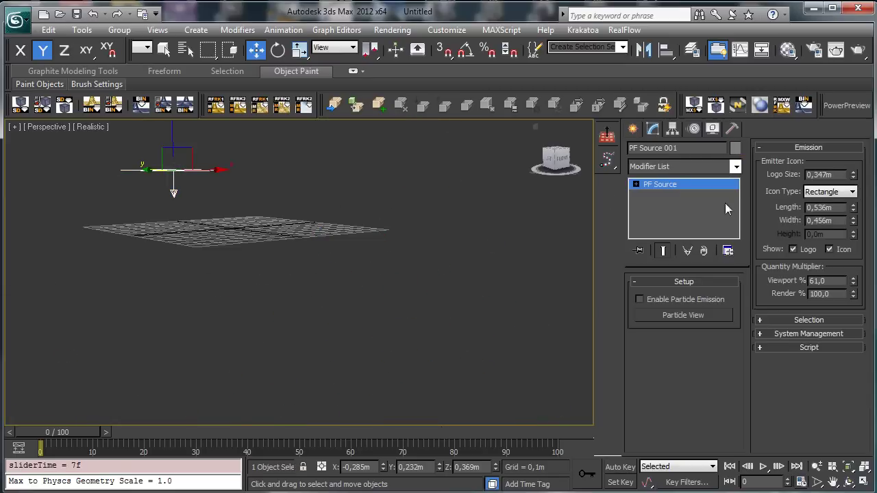
{"action": "left_click", "coordinate": [648, 300]}
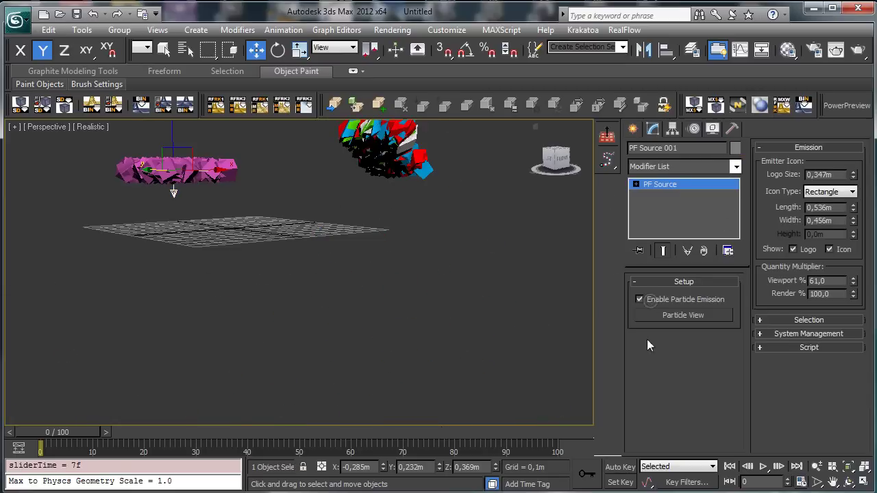
Step: In Particle View, turn off Age Test 001 in Event 001, close the window and keep the timeline at frame 0
{"action": "left_click", "coordinate": [681, 315]}
{"action": "left_click_drag", "start_coordinate": [121, 98], "coordinate": [332, 102]}
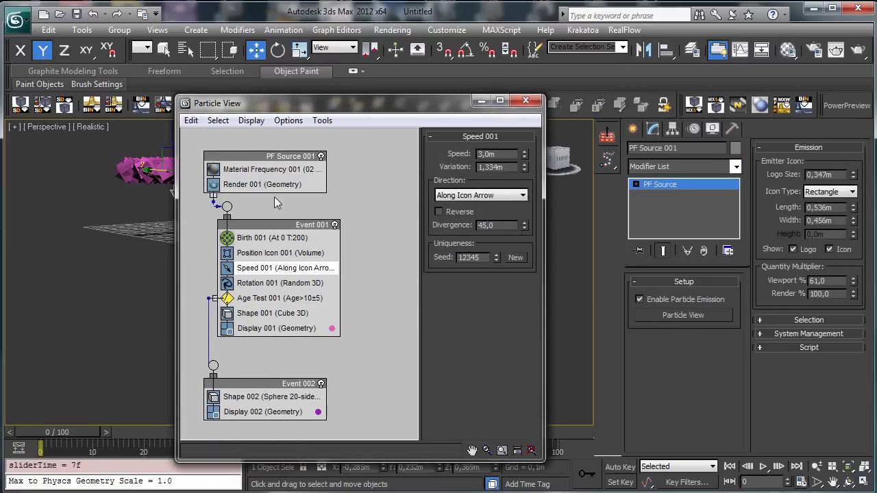
{"action": "left_click", "coordinate": [259, 299]}
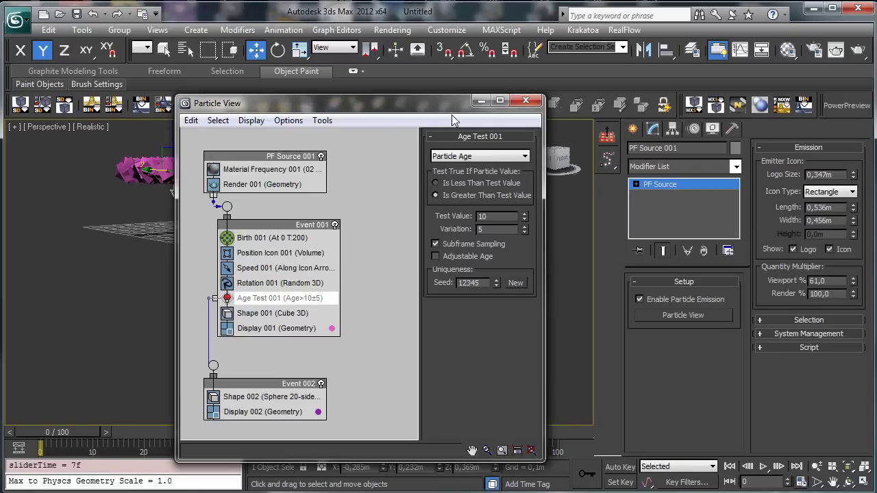
{"action": "left_click", "coordinate": [525, 101]}
{"action": "left_click_drag", "start_coordinate": [44, 431], "coordinate": [4, 364]}
{"action": "key", "text": "w"}
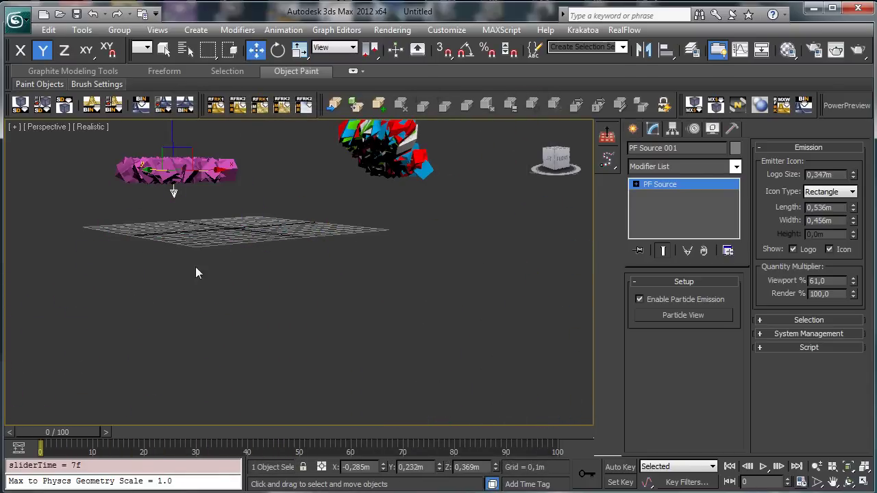
Step: Take a range snapshot of Mesher001 from frame 0 to 100 with 5 Mesh copies, and turn off PF Source 001's particle emission
{"action": "left_click", "coordinate": [435, 159]}
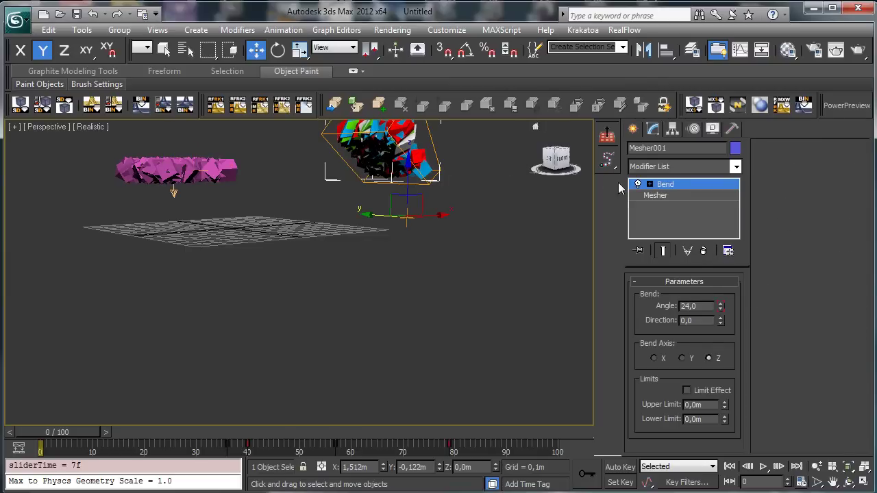
{"action": "left_click", "coordinate": [608, 162]}
{"action": "left_click", "coordinate": [426, 332]}
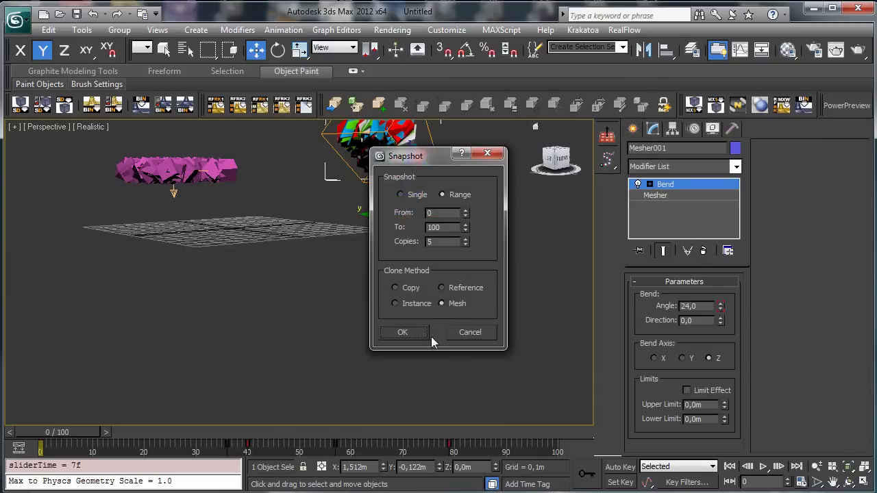
{"action": "left_click", "coordinate": [141, 168]}
{"action": "left_click", "coordinate": [650, 300]}
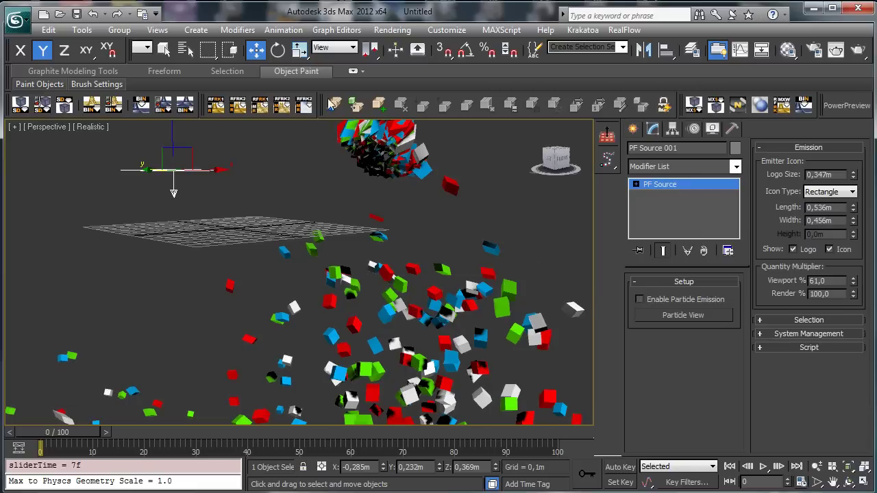
Step: Apply a Morpher modifier to the frame 0 snapshot mesh Mesher002
{"action": "left_click", "coordinate": [391, 140]}
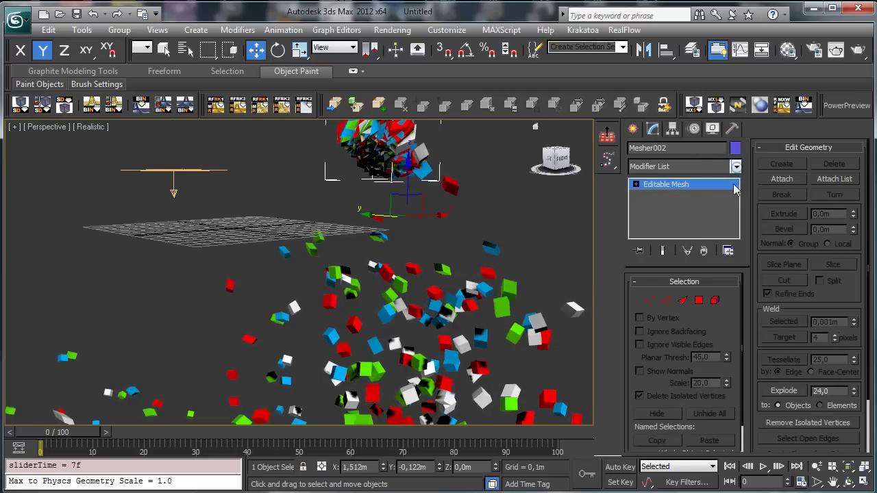
{"action": "left_click", "coordinate": [735, 167]}
{"action": "left_click_drag", "start_coordinate": [736, 215], "coordinate": [746, 351]}
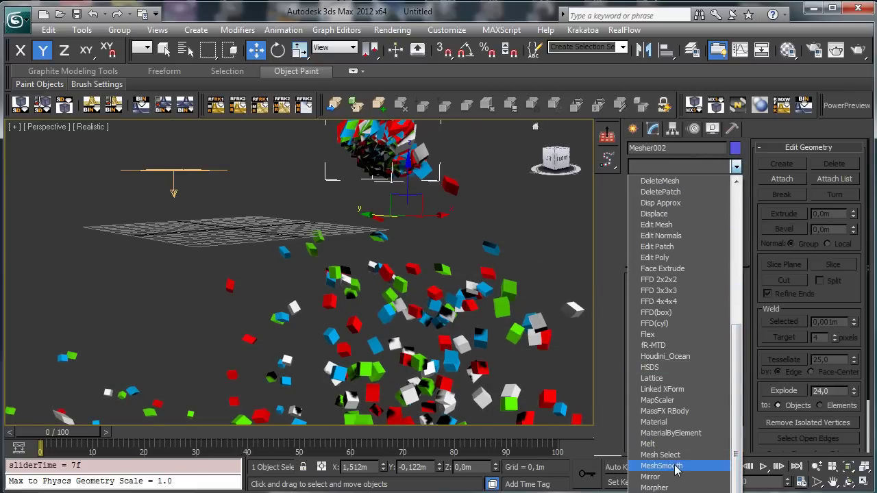
{"action": "left_click", "coordinate": [705, 484]}
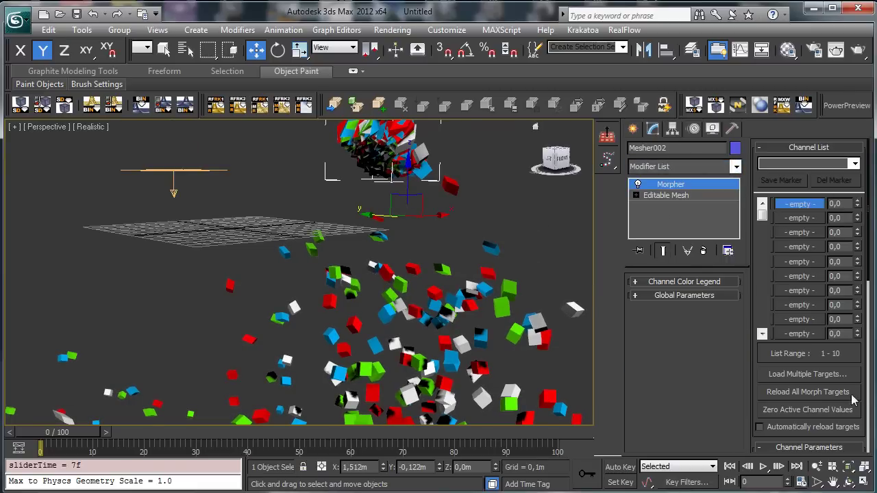
Step: Pick Mesher003 from the scene object list as the morph target for channel 1
{"action": "left_click_drag", "start_coordinate": [856, 350], "coordinate": [836, 141]}
{"action": "left_click", "coordinate": [814, 296]}
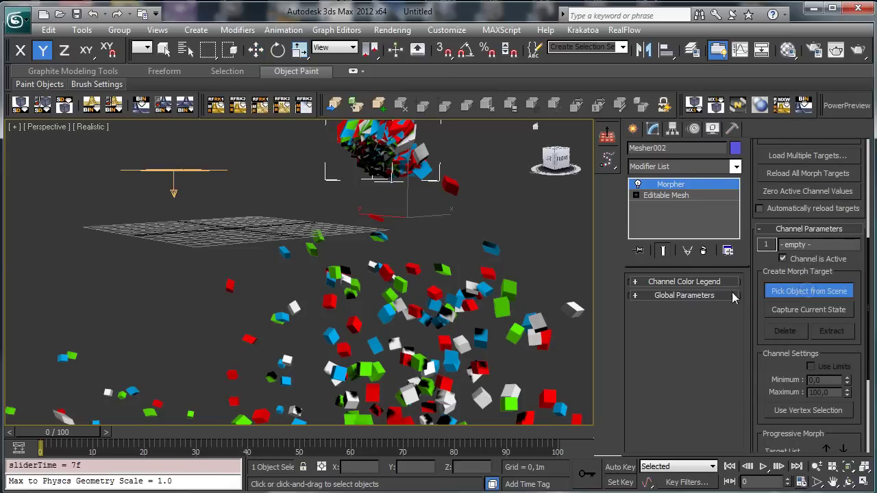
{"action": "key", "text": "h"}
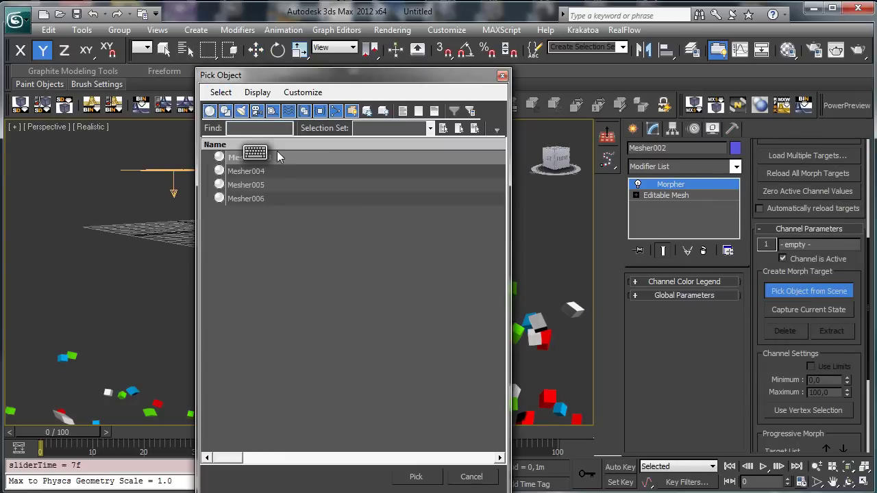
{"action": "left_click_drag", "start_coordinate": [298, 81], "coordinate": [361, 66]}
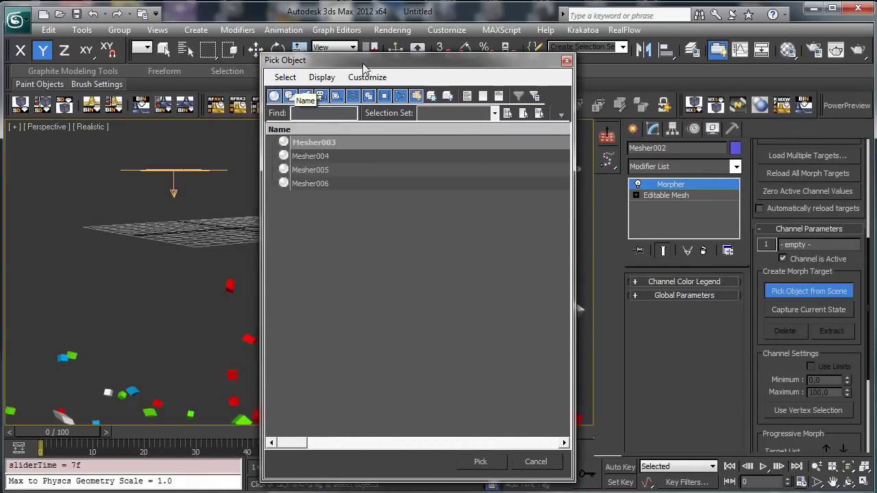
{"action": "left_click", "coordinate": [287, 143]}
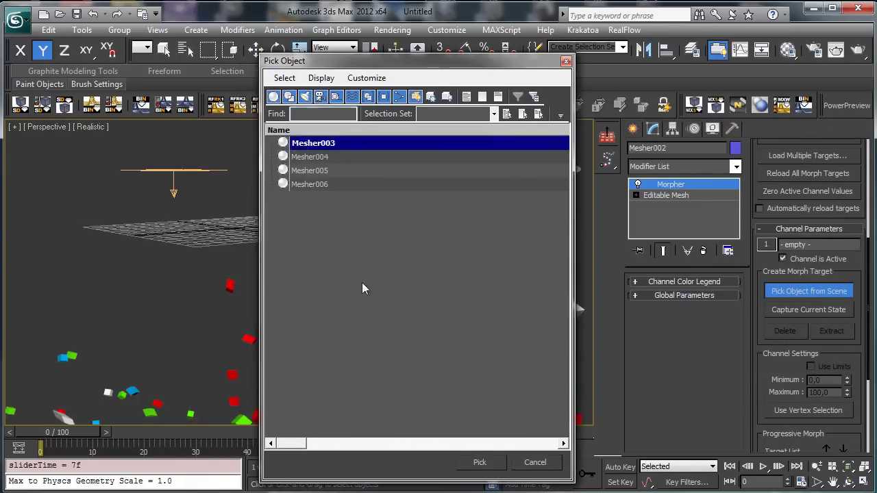
{"action": "left_click", "coordinate": [479, 464]}
Step: Assign Mesher004 from the scene as the morph target for channel 2
{"action": "scroll", "coordinate": [861, 274], "scroll_direction": "up", "scroll_amount": 5}
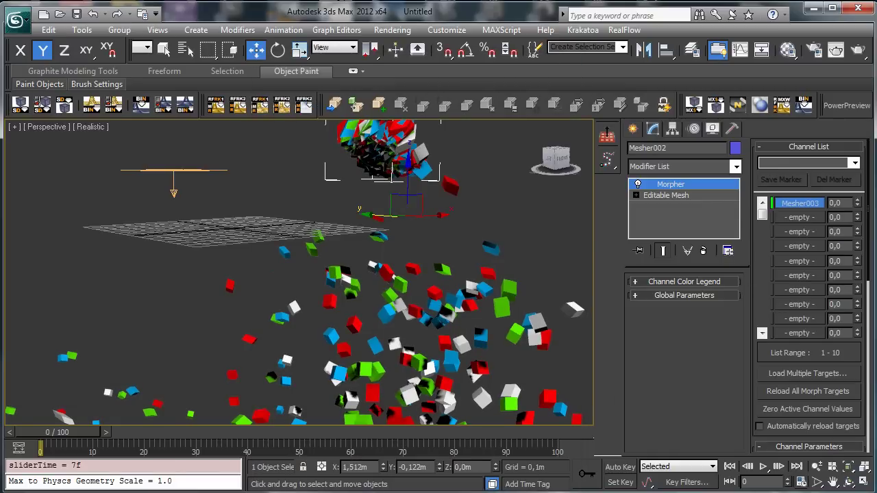
{"action": "left_click", "coordinate": [798, 218]}
{"action": "left_click_drag", "start_coordinate": [858, 353], "coordinate": [858, 198]}
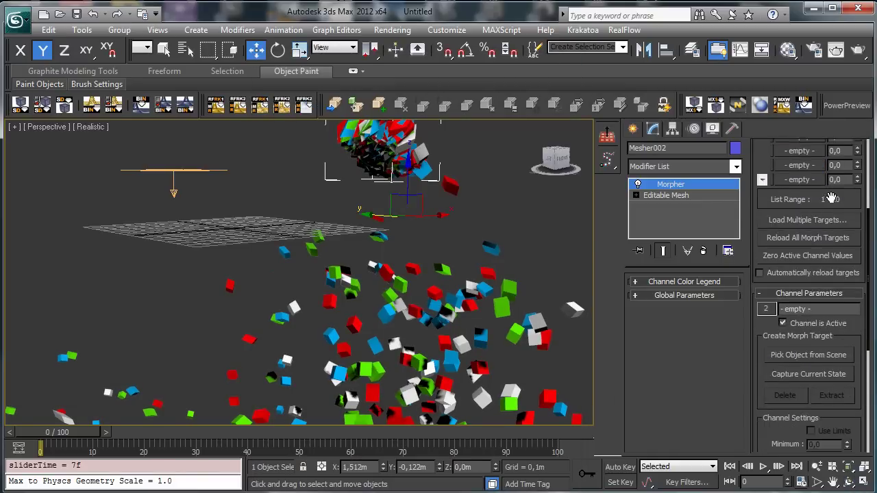
{"action": "left_click", "coordinate": [809, 353]}
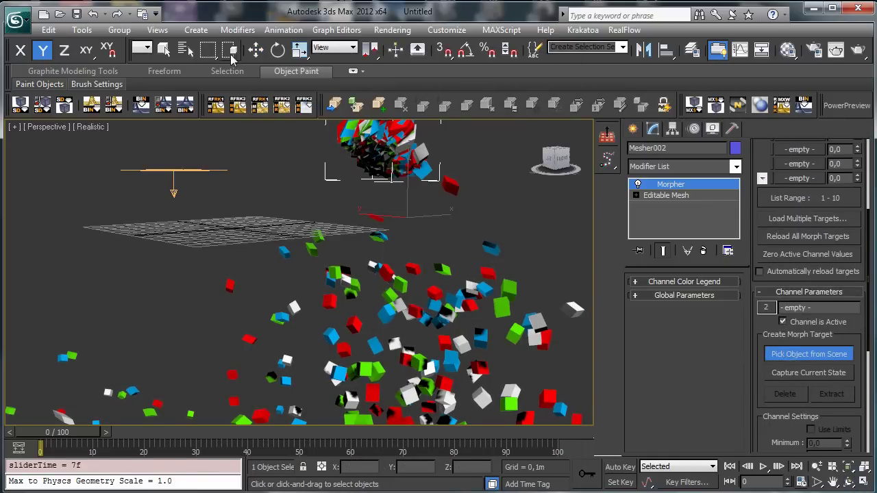
{"action": "left_click", "coordinate": [163, 49]}
{"action": "double_click", "coordinate": [306, 157]}
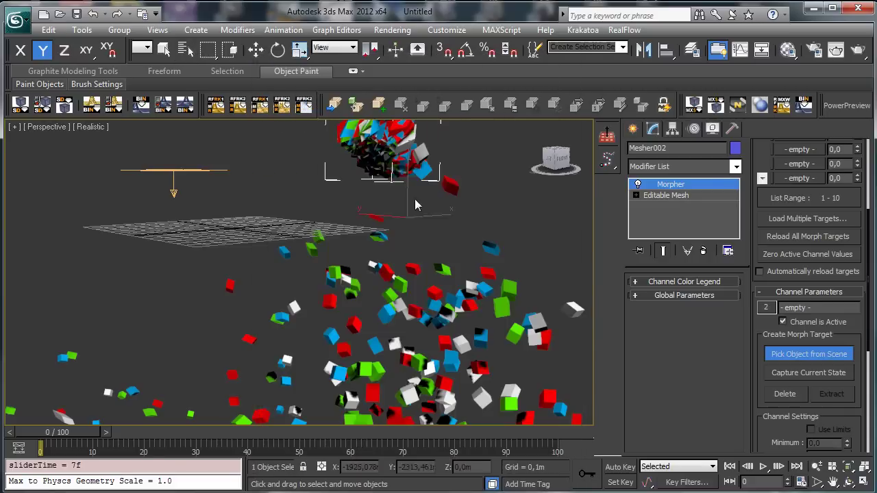
{"action": "scroll", "coordinate": [849, 313], "scroll_direction": "up", "scroll_amount": 3}
{"action": "scroll", "coordinate": [849, 313], "scroll_direction": "up", "scroll_amount": 2}
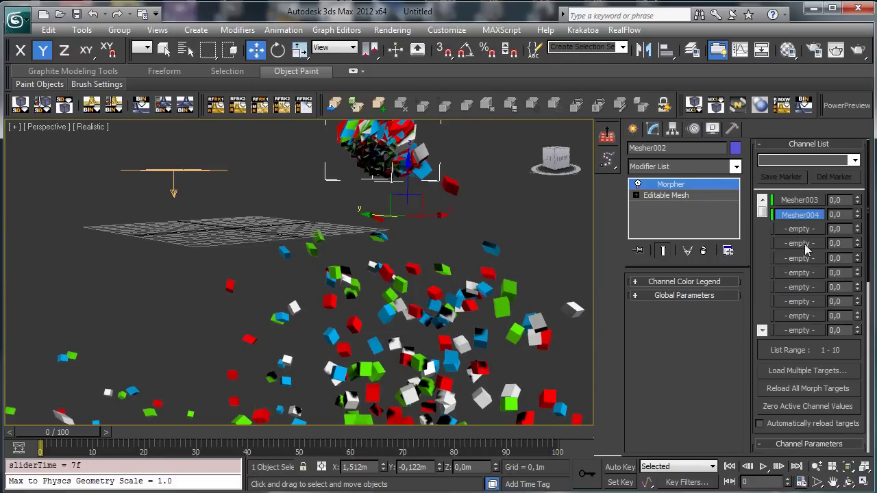
Step: Assign Mesher005 from the scene as the morph target for channel 3
{"action": "left_click", "coordinate": [800, 229]}
{"action": "left_click_drag", "start_coordinate": [860, 351], "coordinate": [853, 161]}
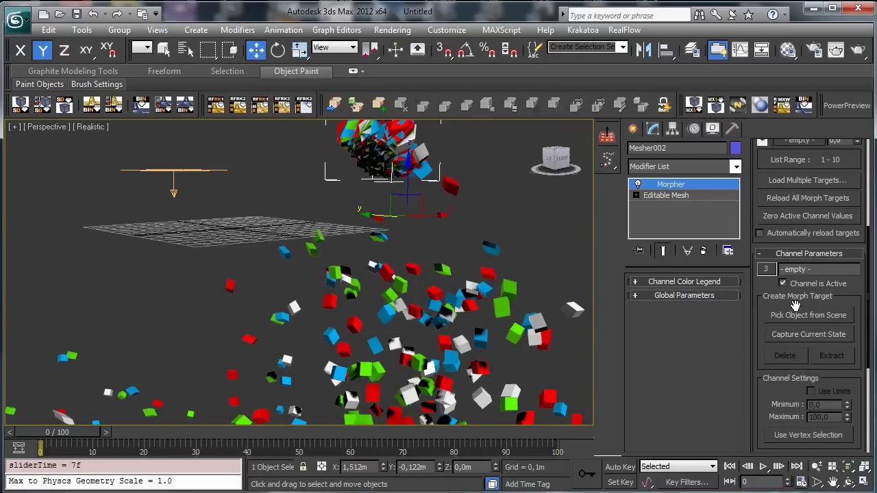
{"action": "left_click", "coordinate": [800, 317]}
{"action": "key", "text": "h"}
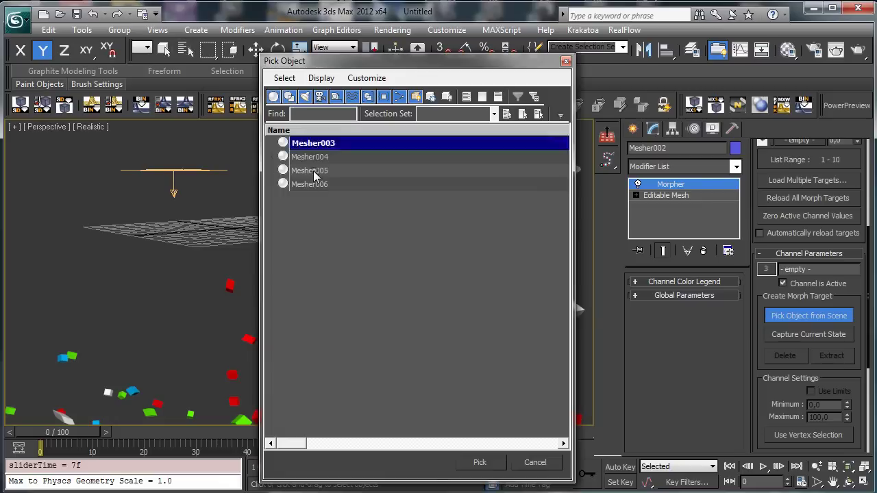
{"action": "double_click", "coordinate": [309, 171]}
Step: Pick Mesher006 from the scene object list as the morph target for channel 4
{"action": "scroll", "coordinate": [817, 256], "scroll_direction": "up", "scroll_amount": 3}
{"action": "left_click", "coordinate": [801, 247]}
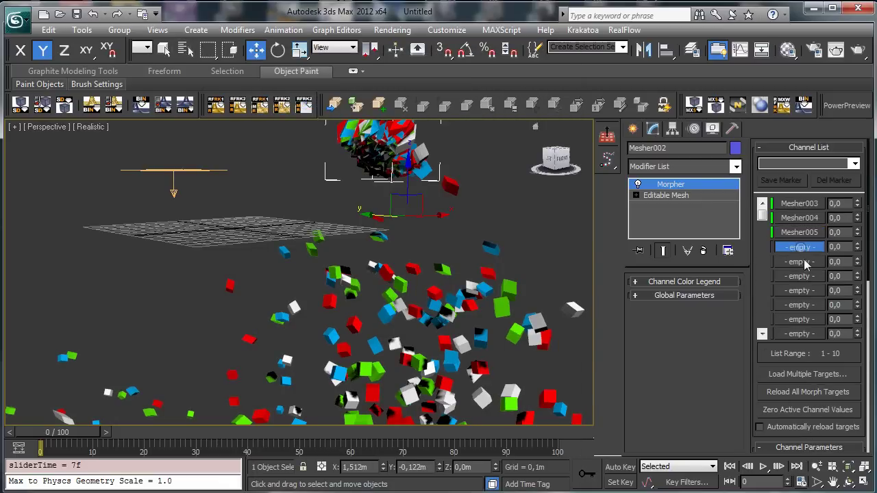
{"action": "scroll", "coordinate": [798, 247], "scroll_direction": "down", "scroll_amount": 5}
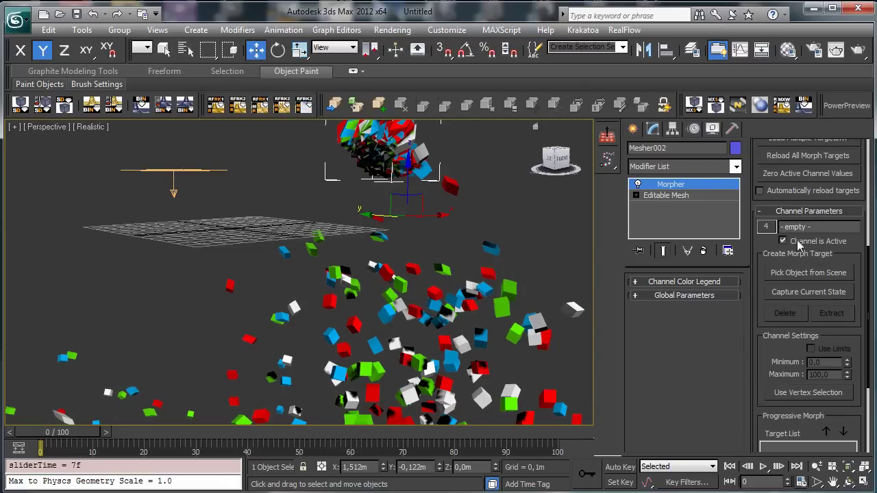
{"action": "left_click", "coordinate": [814, 272]}
{"action": "key", "text": "h"}
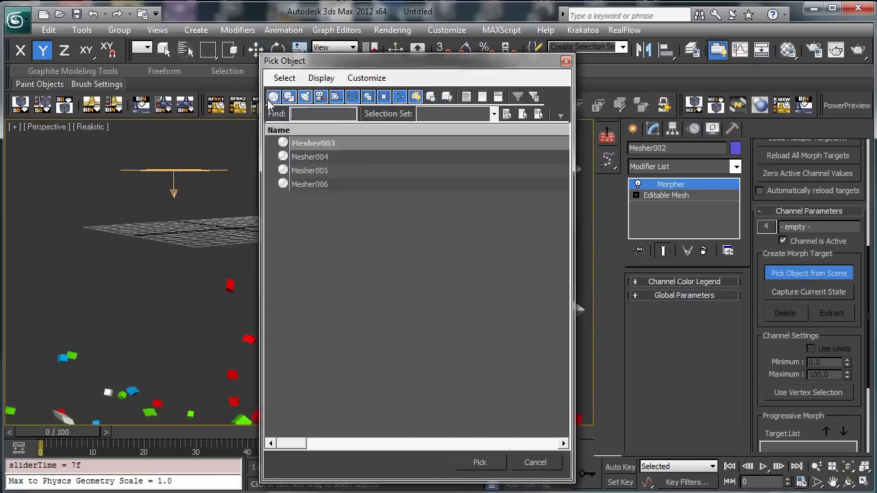
{"action": "double_click", "coordinate": [306, 185]}
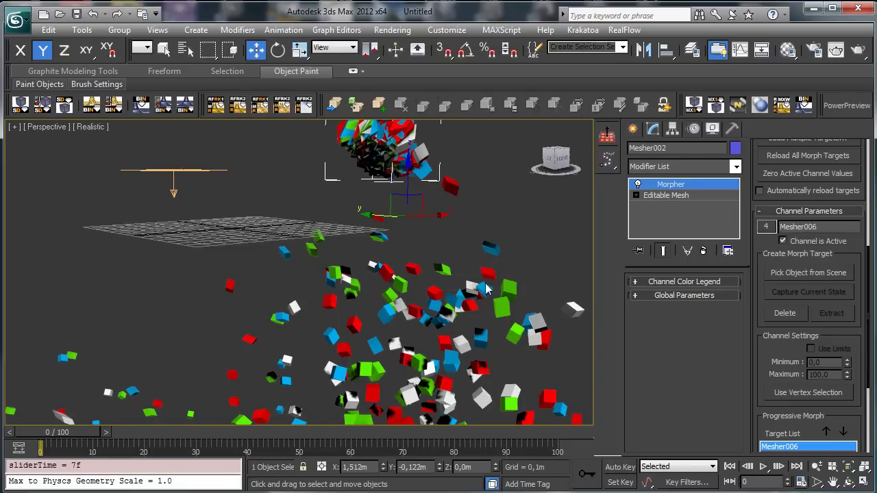
Step: Select Mesher003 through Mesher006 by name and hide them
{"action": "key", "text": "h"}
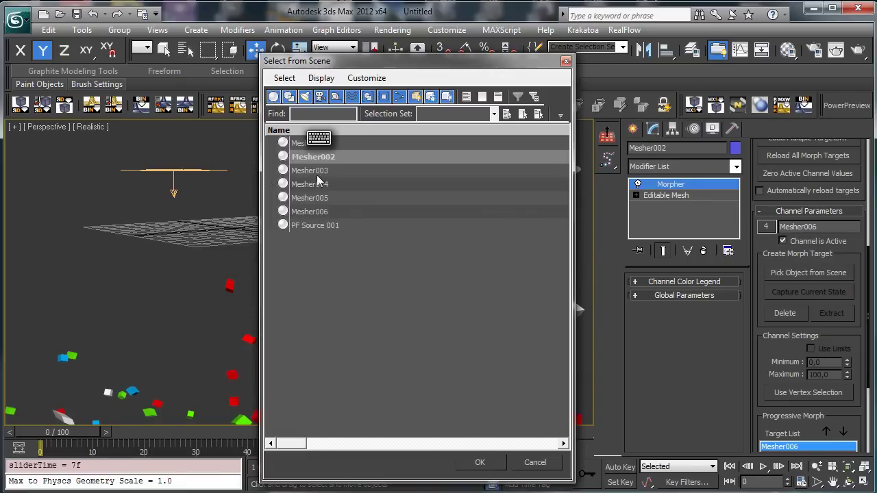
{"action": "left_click_drag", "start_coordinate": [324, 173], "coordinate": [325, 213]}
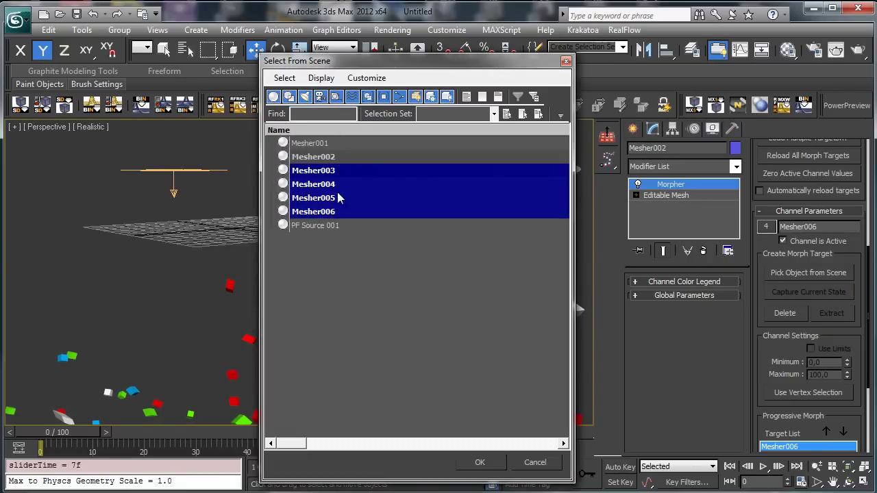
{"action": "left_click", "coordinate": [480, 463]}
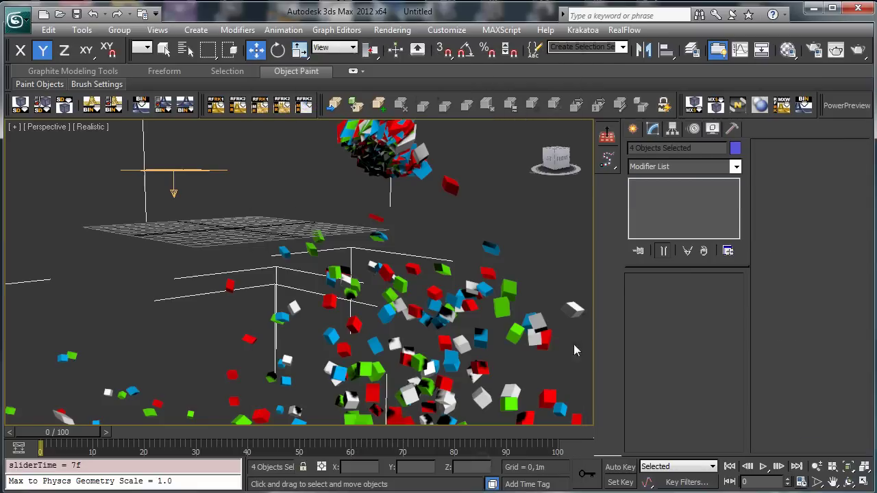
{"action": "left_click", "coordinate": [722, 135]}
{"action": "scroll", "coordinate": [703, 243], "scroll_direction": "down", "scroll_amount": 3}
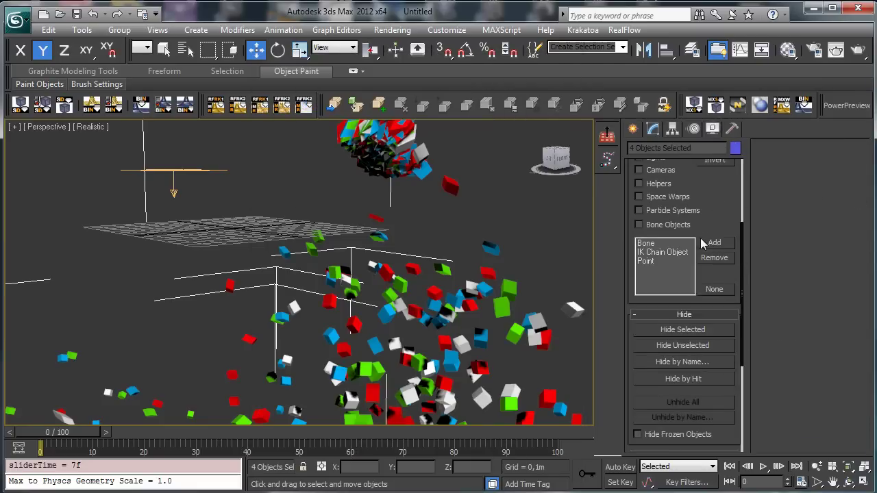
{"action": "left_click", "coordinate": [681, 330]}
Step: Select Mesher002, turn on Auto Key, and key the Mesher003 morph channel at 100 on frame 15
{"action": "left_click", "coordinate": [354, 161]}
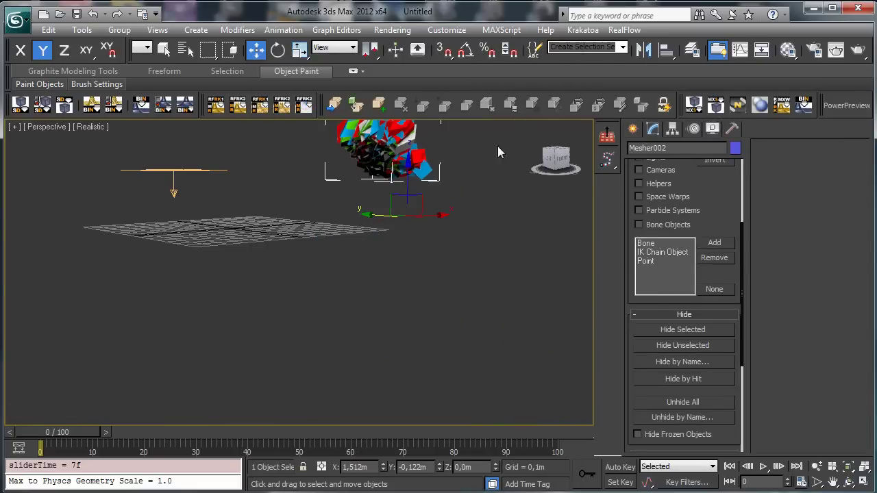
{"action": "left_click", "coordinate": [654, 130]}
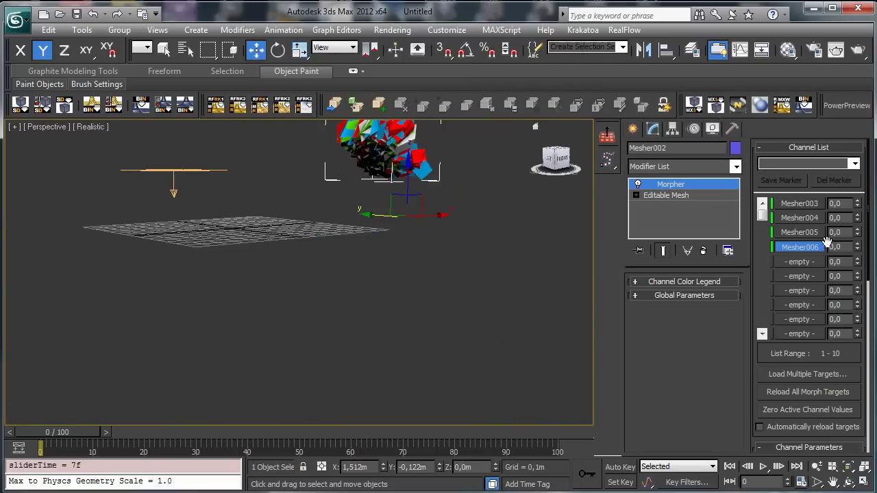
{"action": "left_click", "coordinate": [619, 466]}
{"action": "left_click_drag", "start_coordinate": [62, 439], "coordinate": [130, 438]}
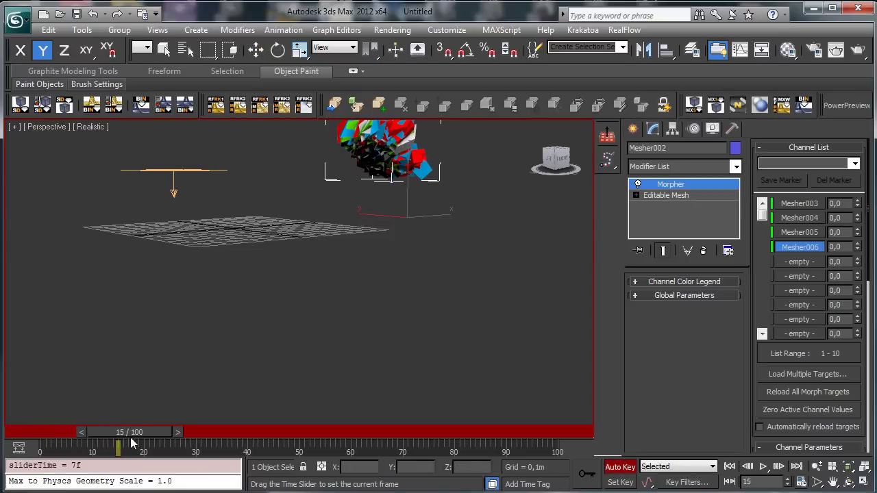
{"action": "left_click", "coordinate": [857, 200]}
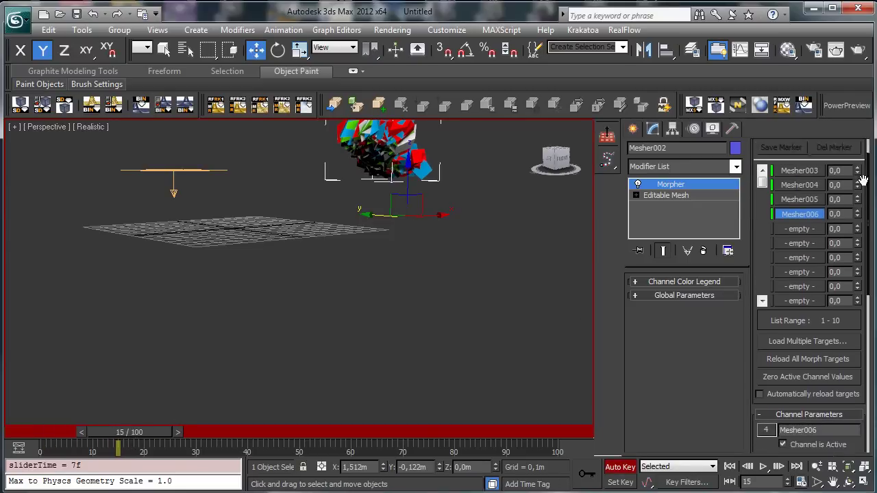
{"action": "type", "text": "0"}
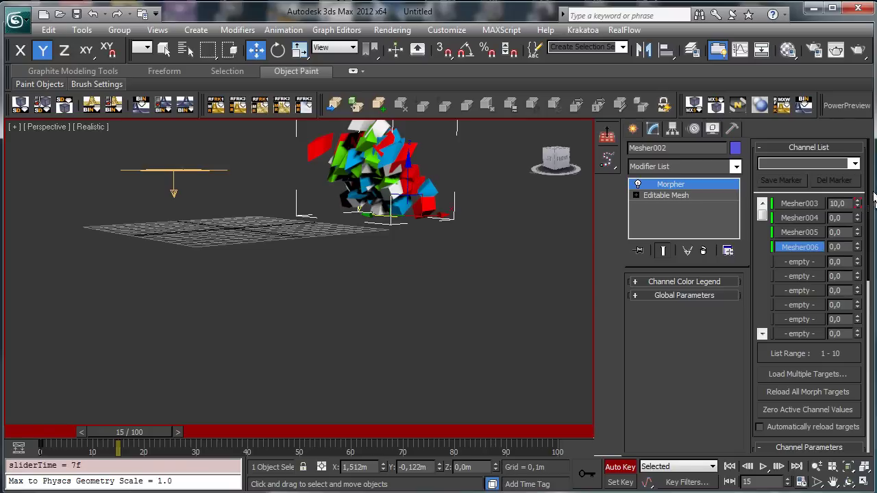
{"action": "type", "text": "0"}
{"action": "key", "text": "Return"}
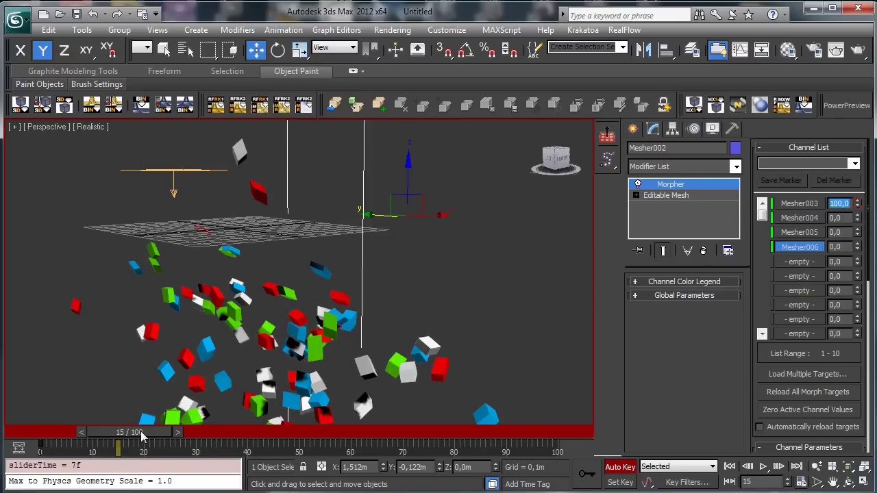
Step: At frame 28, key the Mesher004 channel at 100 and the Mesher003 channel at 0
{"action": "left_click_drag", "start_coordinate": [141, 436], "coordinate": [204, 436]}
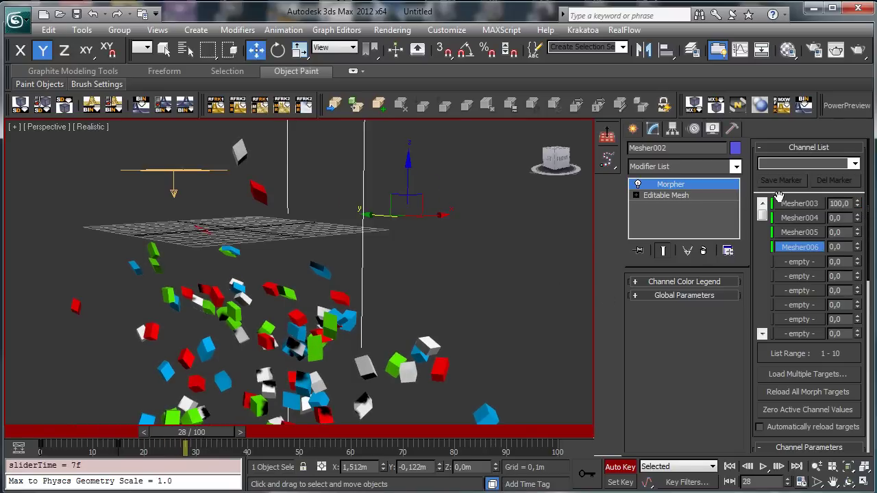
{"action": "left_click", "coordinate": [846, 220]}
{"action": "key", "text": "Return"}
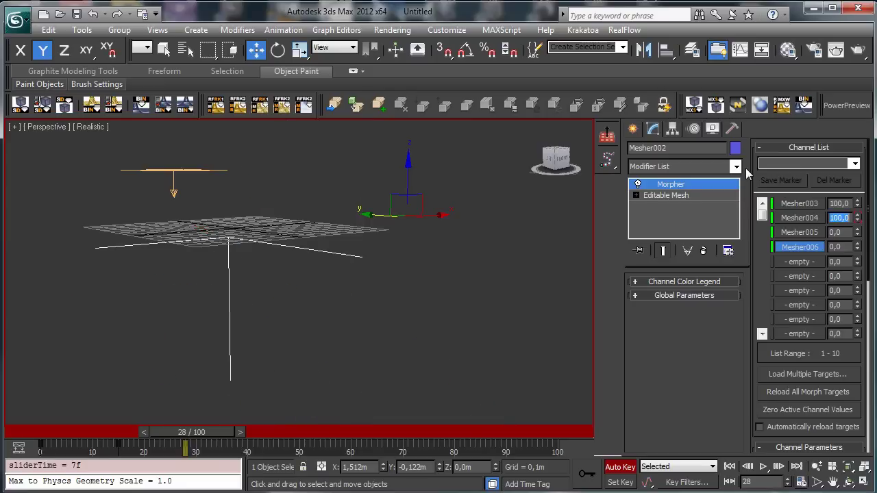
{"action": "left_click_drag", "start_coordinate": [849, 204], "coordinate": [798, 203]}
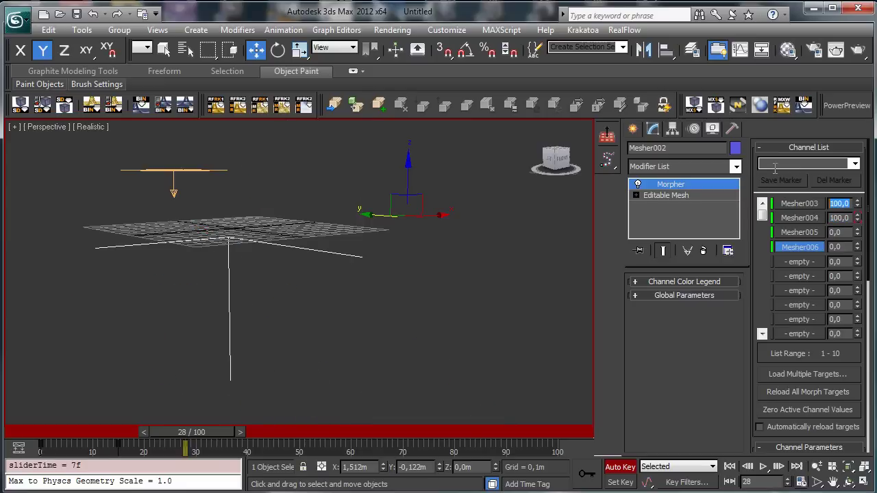
{"action": "type", "text": "0"}
{"action": "key", "text": "Return"}
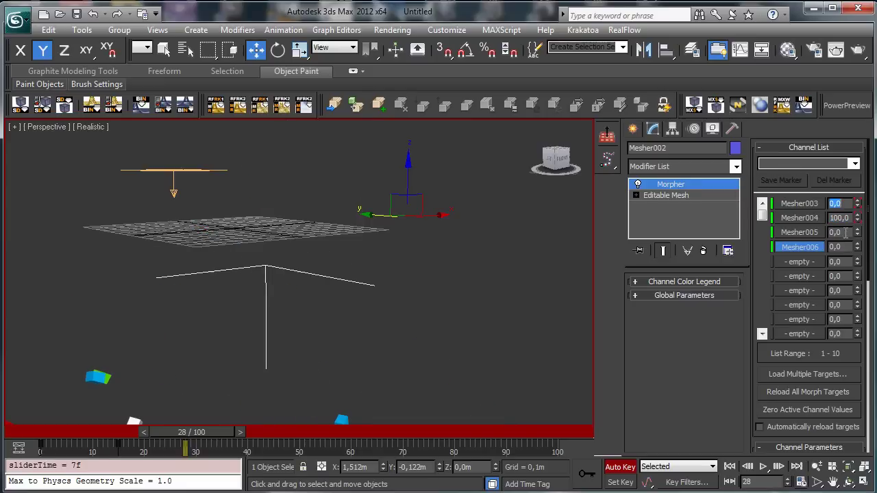
Step: At frame 45, key the Mesher005 channel at 100 and the Mesher004 channel at 0
{"action": "left_click", "coordinate": [846, 232]}
{"action": "left_click_drag", "start_coordinate": [203, 436], "coordinate": [273, 433]}
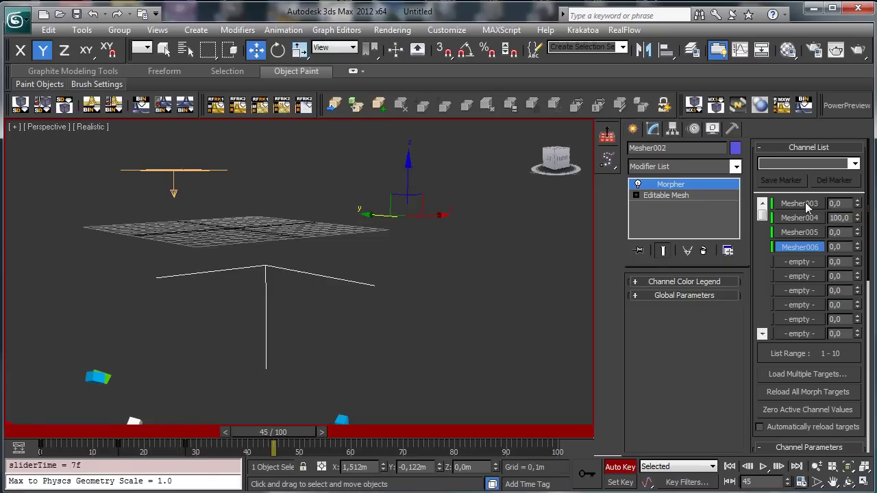
{"action": "double_click", "coordinate": [842, 232]}
{"action": "type", "text": "100"}
{"action": "key", "text": "Return"}
{"action": "double_click", "coordinate": [851, 218]}
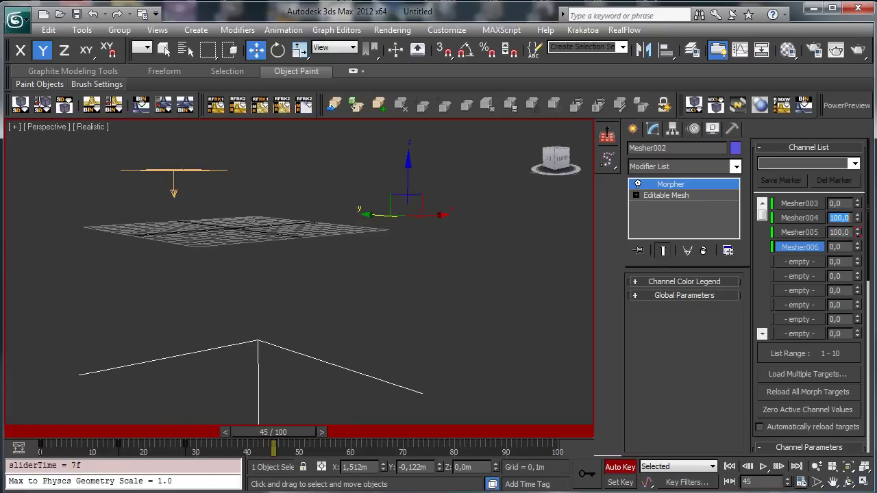
{"action": "type", "text": "0"}
{"action": "key", "text": "Return"}
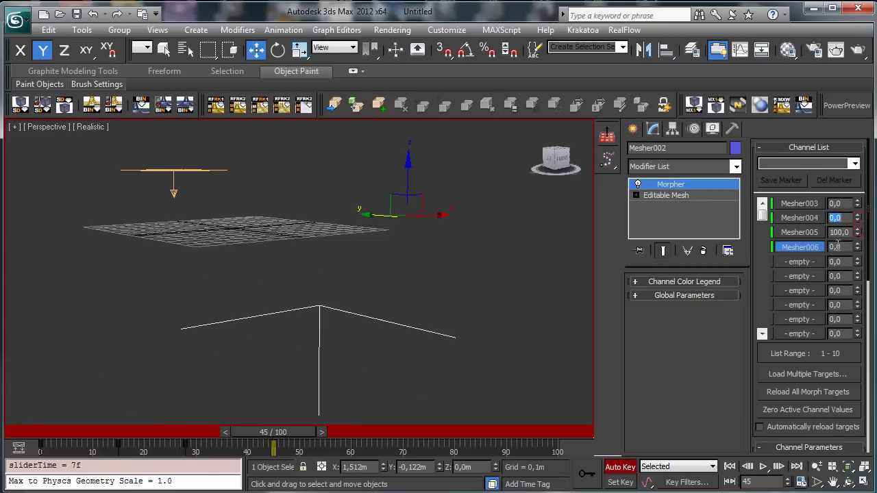
Step: At frame 64, key the Mesher006 channel at 100 and the Mesher005 channel at 0
{"action": "left_click_drag", "start_coordinate": [301, 436], "coordinate": [392, 433]}
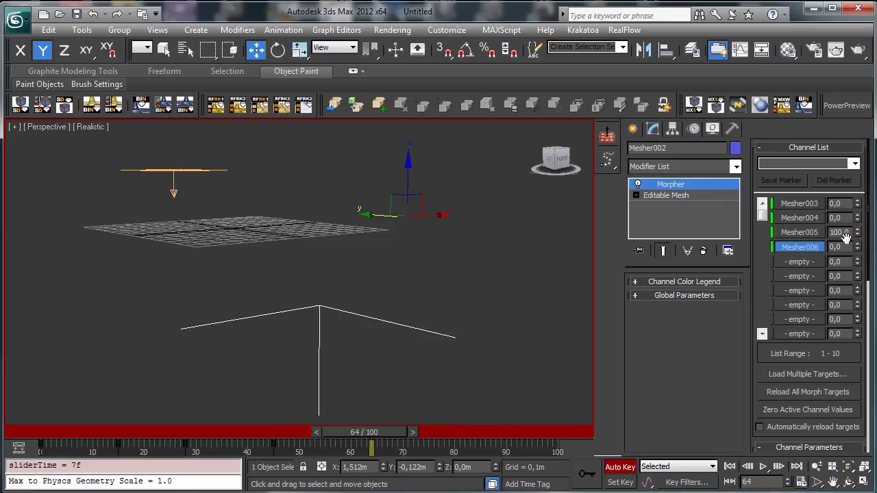
{"action": "type", "text": "100"}
{"action": "key", "text": "Return"}
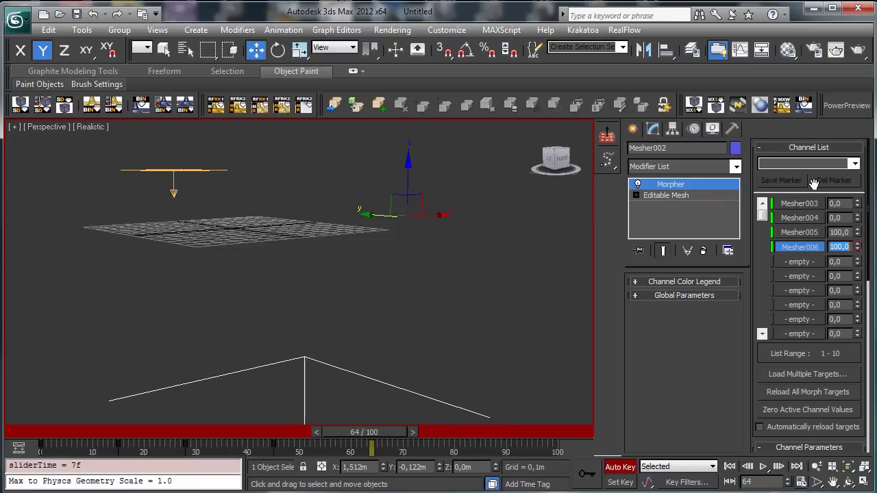
{"action": "double_click", "coordinate": [837, 232]}
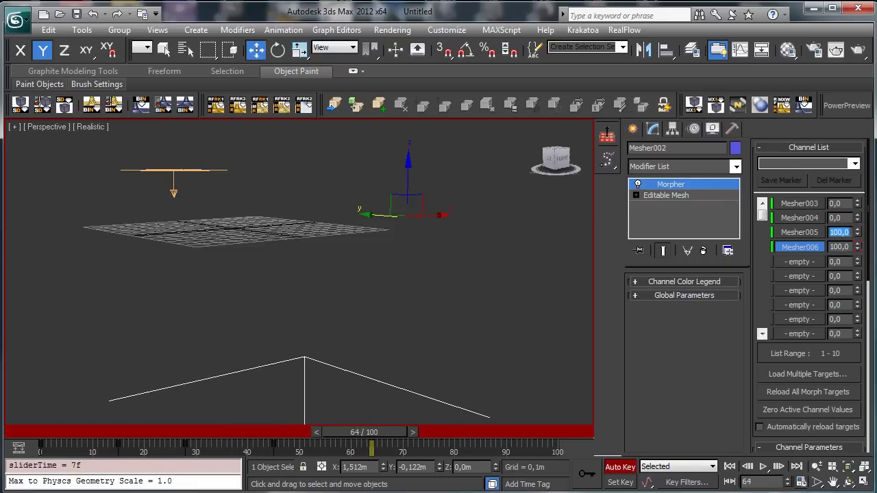
{"action": "type", "text": "0"}
{"action": "key", "text": "Return"}
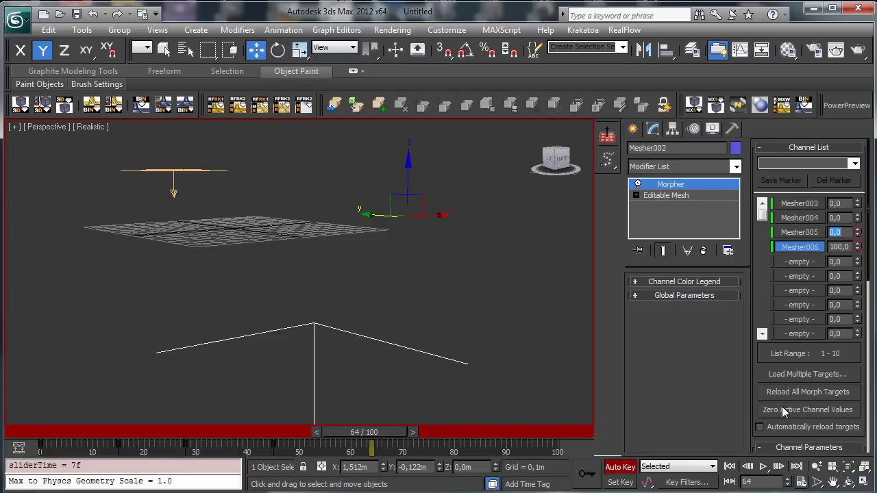
Step: Turn off Auto Key and scrub the timeline from frame 64 back to frame 0 to review the morphing particle animation
{"action": "left_click", "coordinate": [817, 467]}
{"action": "left_click_drag", "start_coordinate": [283, 248], "coordinate": [267, 467]}
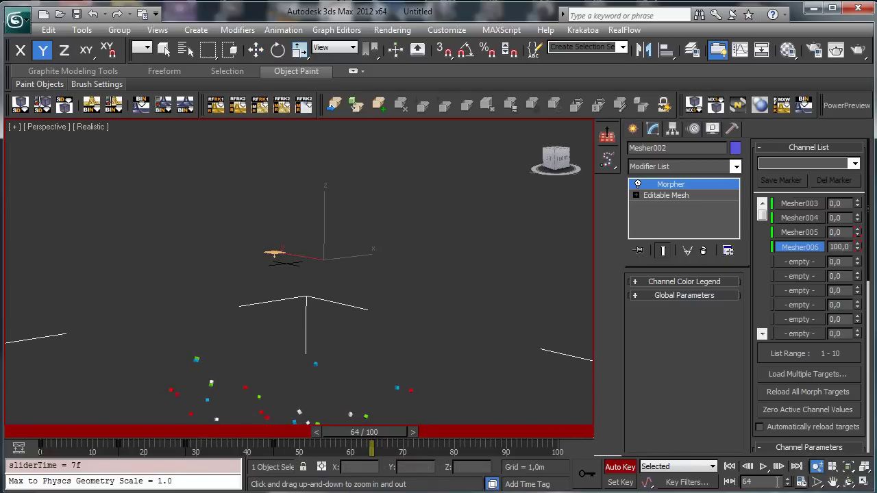
{"action": "left_click", "coordinate": [833, 482]}
{"action": "left_click_drag", "start_coordinate": [283, 259], "coordinate": [266, 139]}
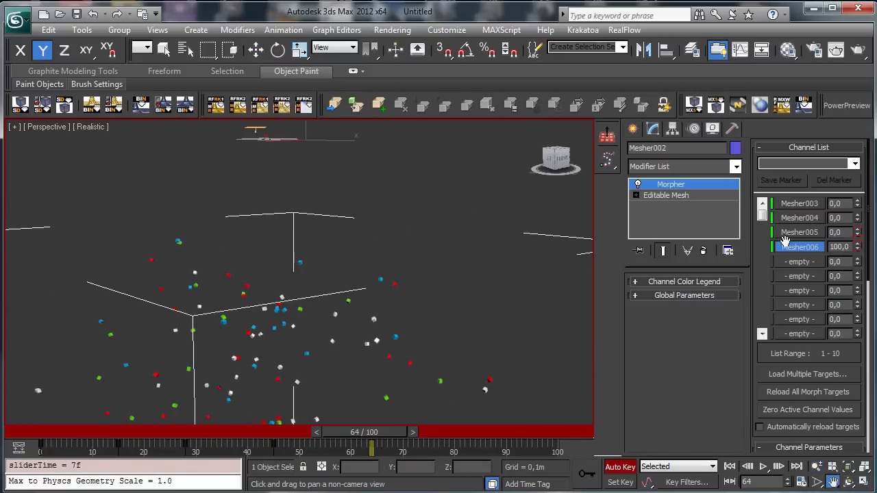
{"action": "left_click", "coordinate": [620, 467]}
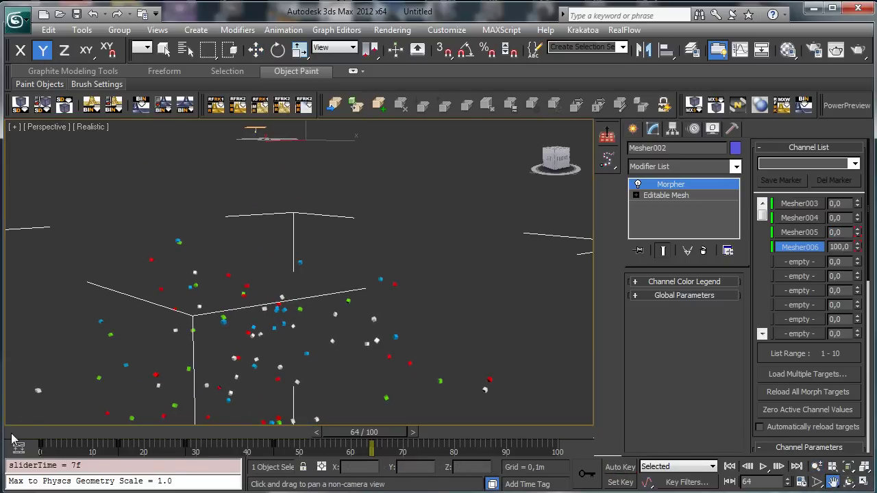
{"action": "left_click_drag", "start_coordinate": [14, 438], "coordinate": [46, 318]}
{"action": "middle_click_drag", "start_coordinate": [199, 224], "coordinate": [199, 223]}
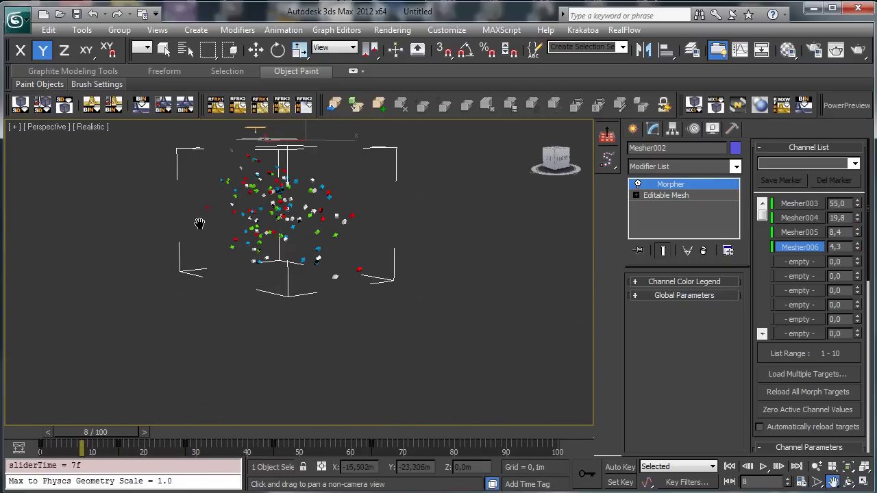
{"action": "left_click", "coordinate": [163, 48]}
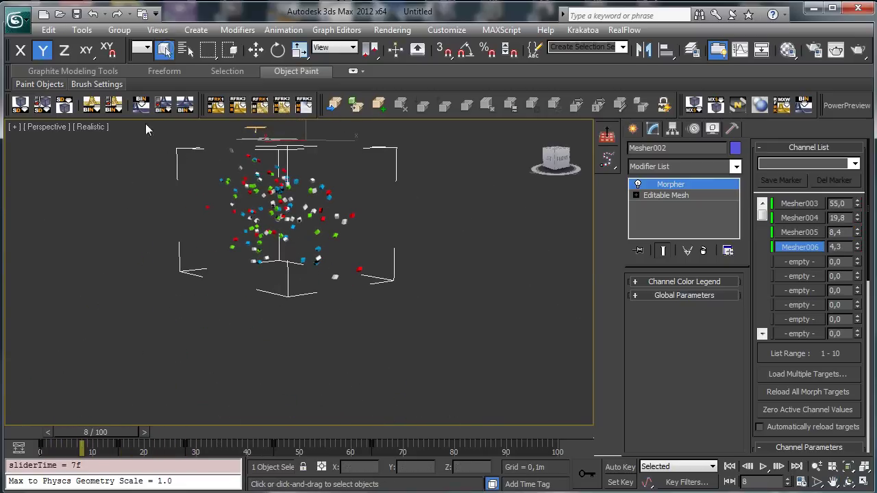
{"action": "left_click_drag", "start_coordinate": [62, 432], "coordinate": [20, 384]}
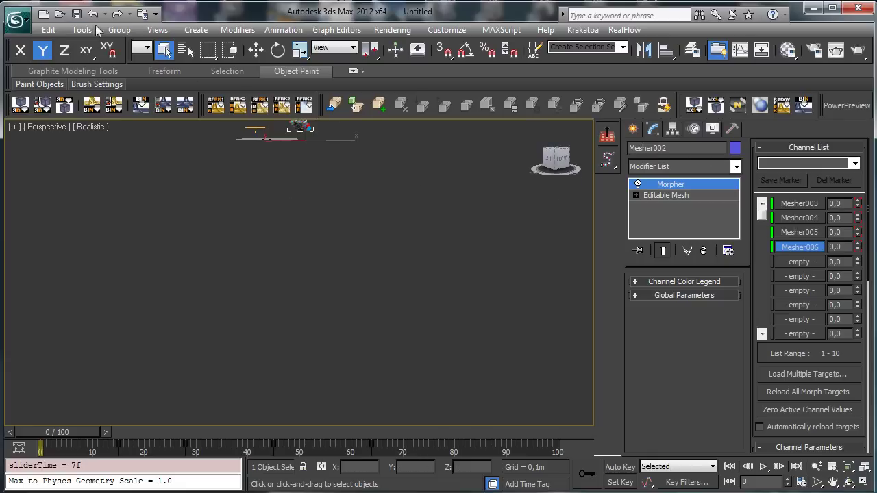
Step: Reset the scene to an empty one without saving the changes
{"action": "left_click", "coordinate": [17, 20]}
{"action": "left_click", "coordinate": [60, 85]}
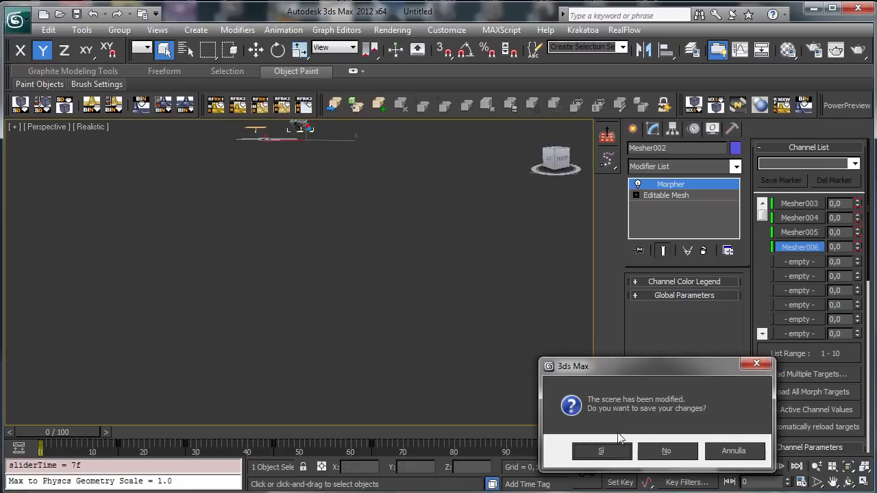
{"action": "left_click", "coordinate": [654, 449]}
{"action": "left_click", "coordinate": [400, 277]}
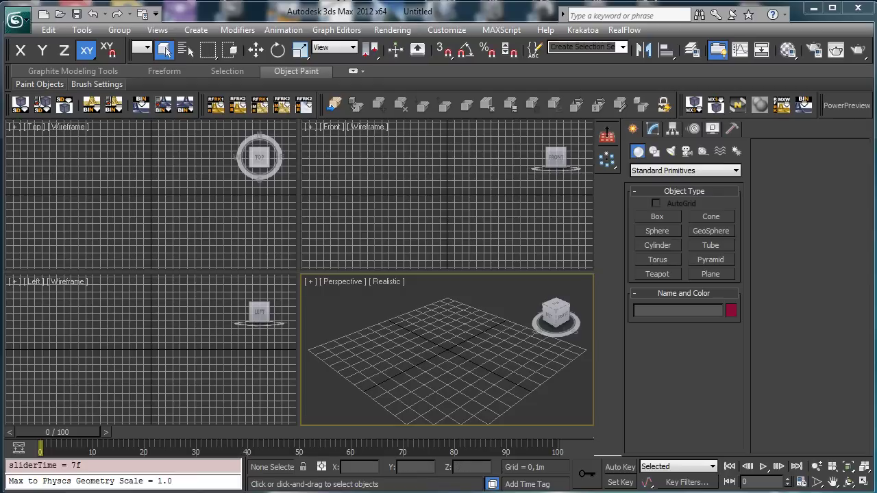
Step: Create a sphere with a radius of about 0.203 m near the origin in the Perspective view and show its modifier parameters
{"action": "left_click", "coordinate": [657, 231]}
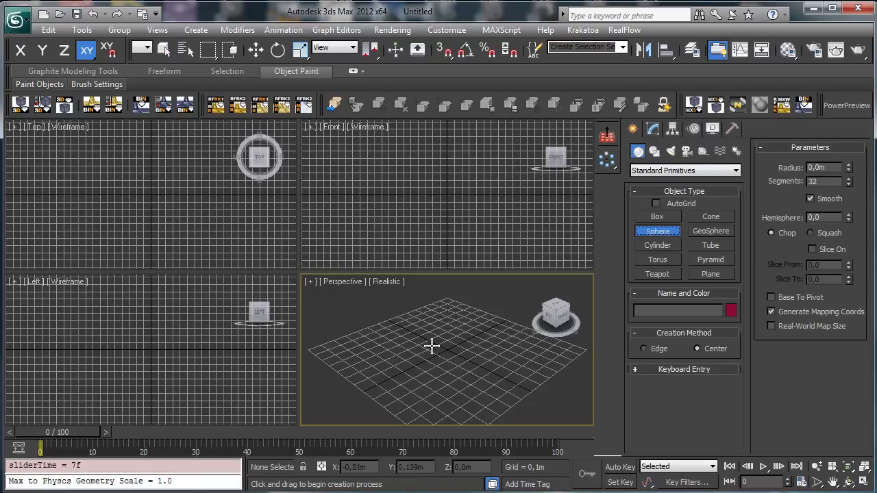
{"action": "left_click_drag", "start_coordinate": [434, 346], "coordinate": [451, 366]}
{"action": "left_click", "coordinate": [654, 130]}
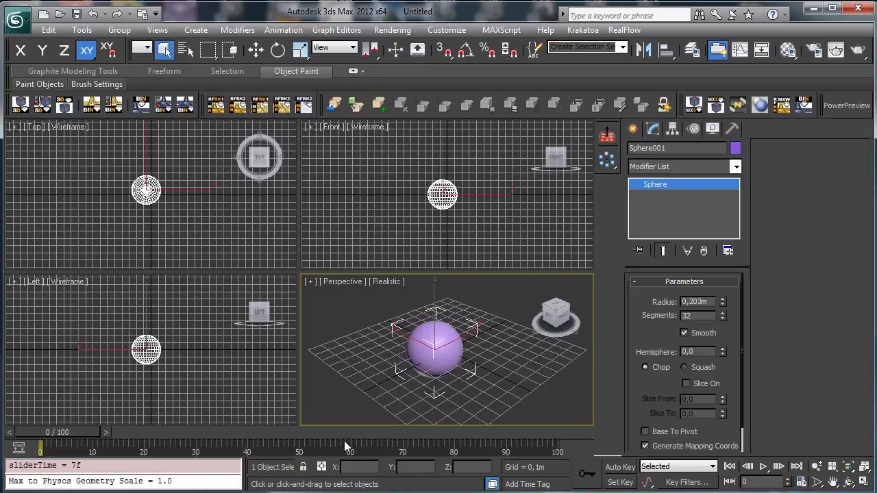
Step: With Auto Key on, animate the sphere along X to about 8.2 m at frame 100, and return to frame 0
{"action": "left_click", "coordinate": [620, 466]}
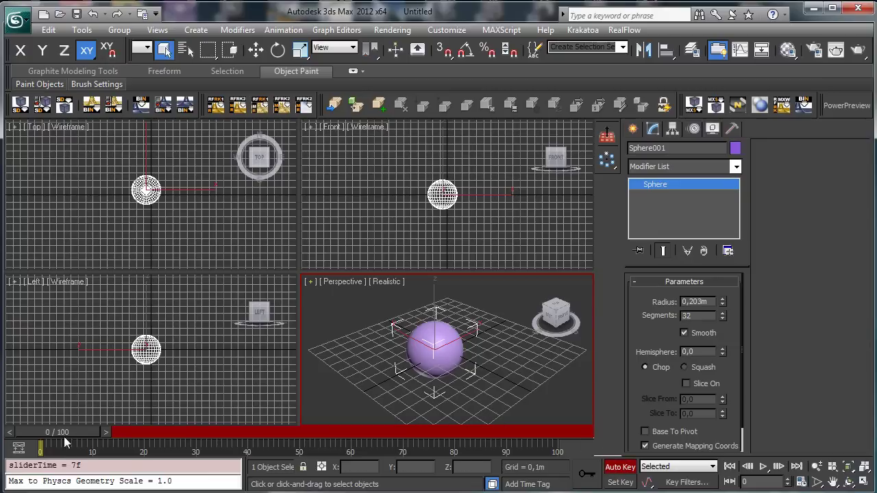
{"action": "left_click_drag", "start_coordinate": [63, 436], "coordinate": [587, 431]}
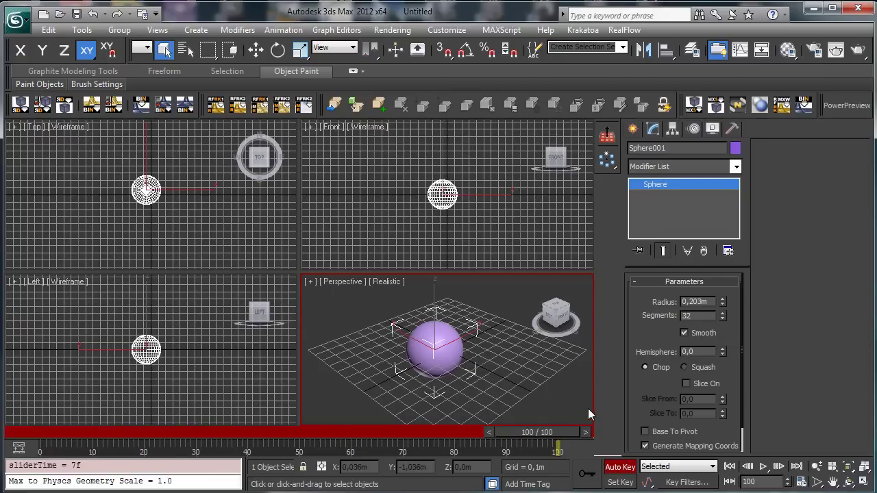
{"action": "left_click", "coordinate": [256, 50]}
{"action": "left_click_drag", "start_coordinate": [467, 333], "coordinate": [626, 416]}
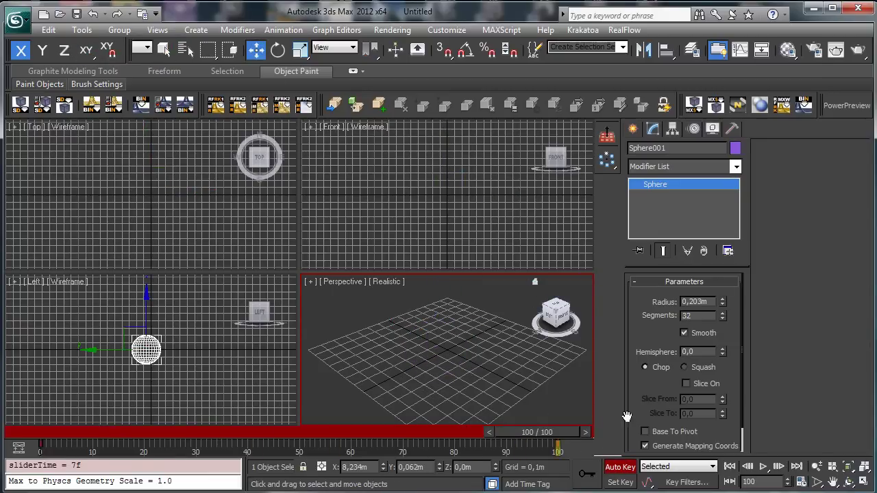
{"action": "left_click", "coordinate": [848, 466]}
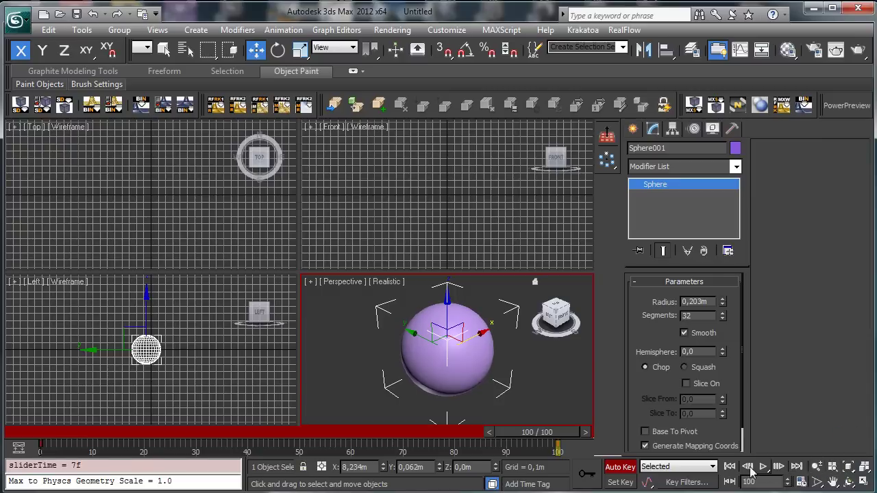
{"action": "left_click_drag", "start_coordinate": [548, 436], "coordinate": [25, 383]}
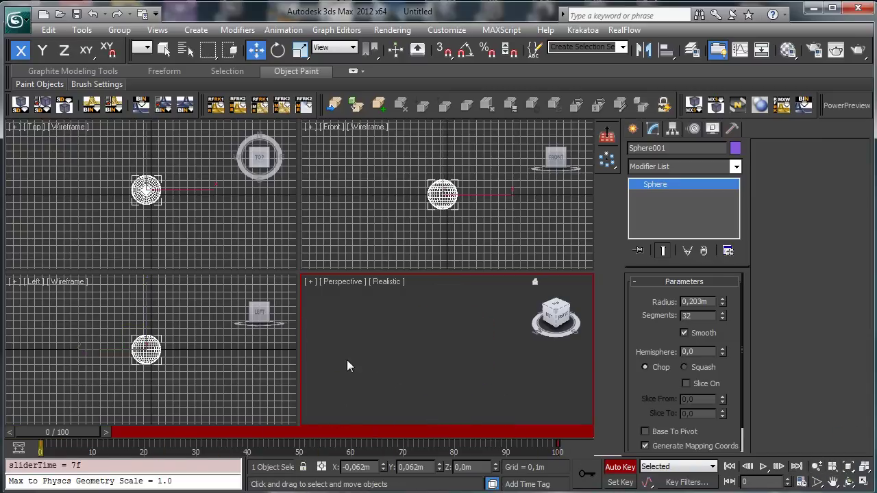
Step: In the maximized Perspective view, extend the sphere's Auto Key motion along X to about 20.5 m at frame 100, and return to frame 0
{"action": "left_click", "coordinate": [816, 466]}
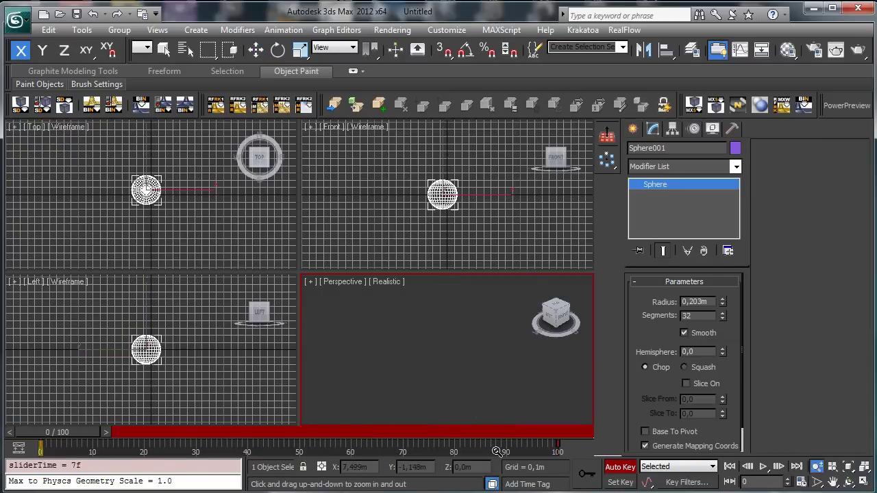
{"action": "mouse_move", "coordinate": [465, 334]}
{"action": "left_mouse_down"}
{"action": "mouse_move", "coordinate": [459, 337]}
{"action": "mouse_move", "coordinate": [464, 319]}
{"action": "left_mouse_up"}
{"action": "left_click", "coordinate": [621, 467]}
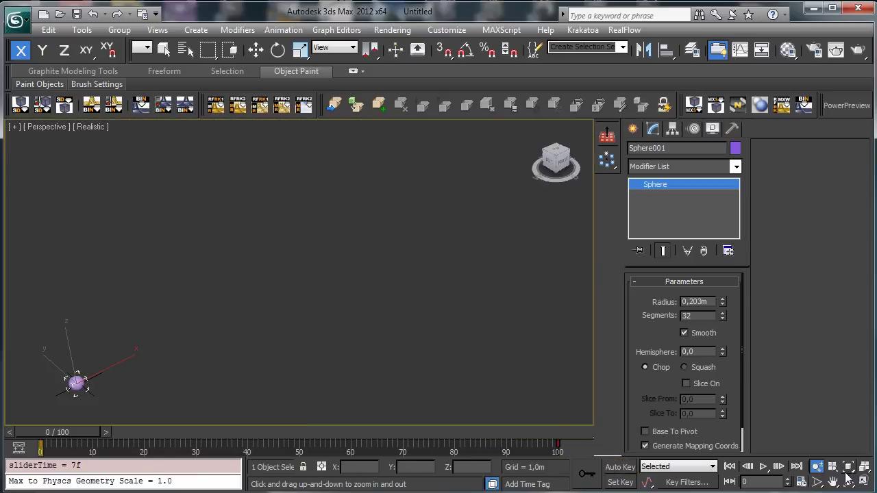
{"action": "left_click", "coordinate": [863, 482]}
{"action": "left_click_drag", "start_coordinate": [75, 428], "coordinate": [662, 368]}
{"action": "left_click", "coordinate": [620, 466]}
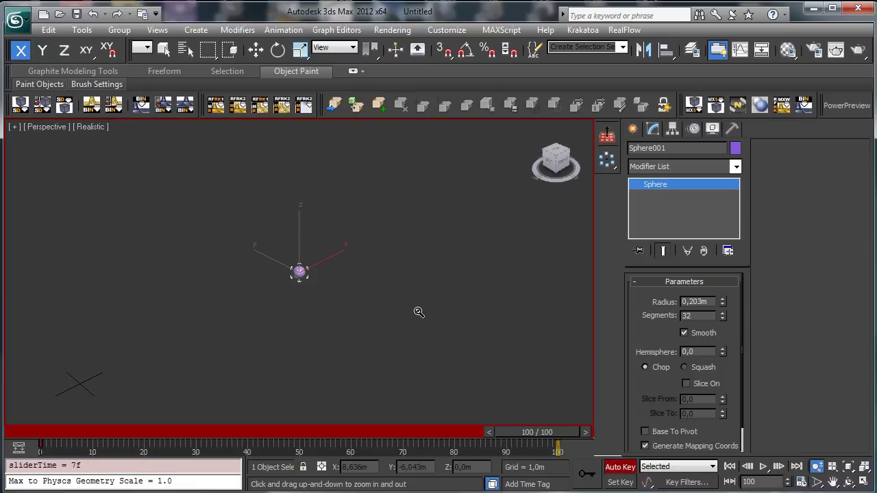
{"action": "key", "text": "w"}
{"action": "left_click_drag", "start_coordinate": [325, 257], "coordinate": [511, 171]}
{"action": "left_click_drag", "start_coordinate": [544, 435], "coordinate": [57, 432]}
{"action": "key", "text": "w"}
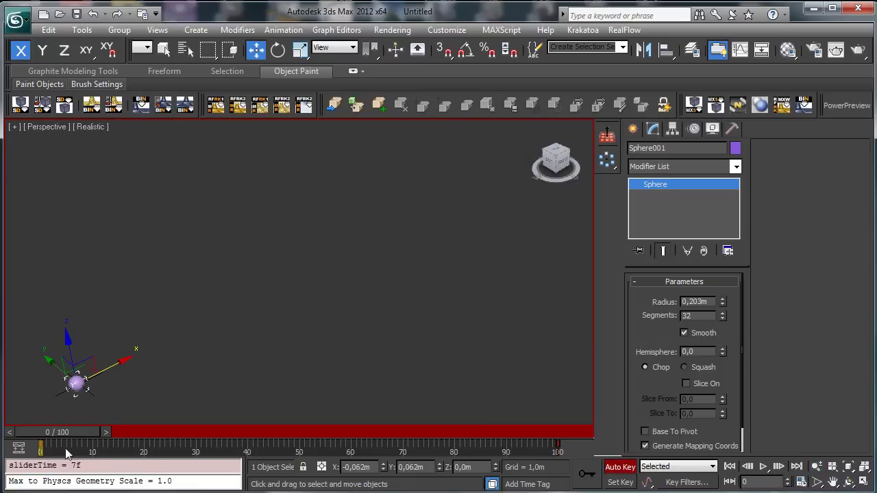
Step: Give the sphere's X Position keys at frames 0 and 100 linear tangents in the curve editor, and turn off Auto Key
{"action": "left_click", "coordinate": [19, 449]}
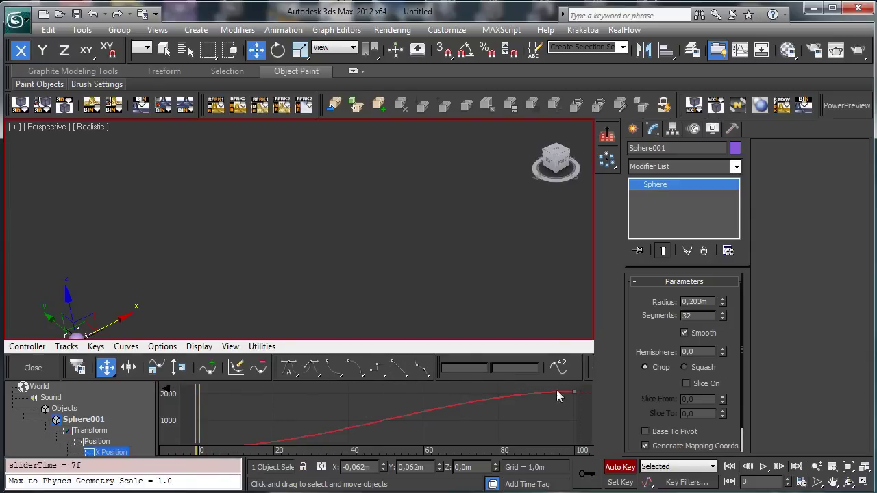
{"action": "left_click_drag", "start_coordinate": [532, 411], "coordinate": [532, 411]}
{"action": "left_click", "coordinate": [391, 372]}
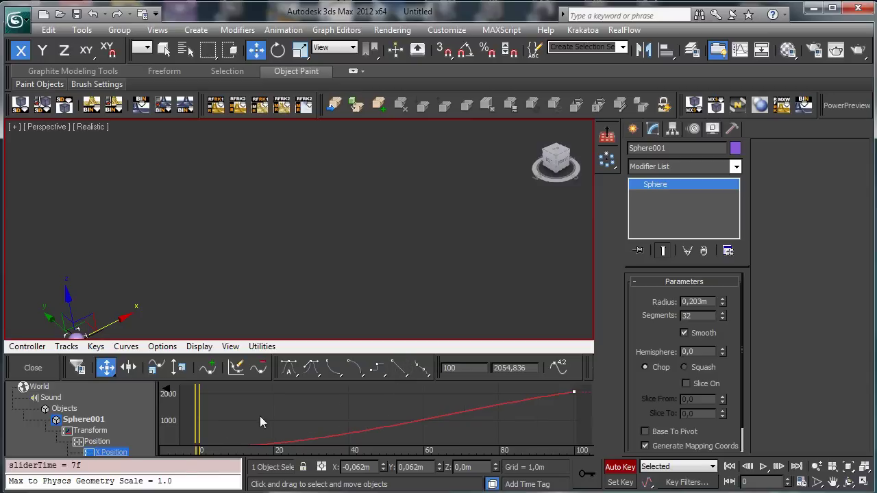
{"action": "left_click", "coordinate": [389, 371]}
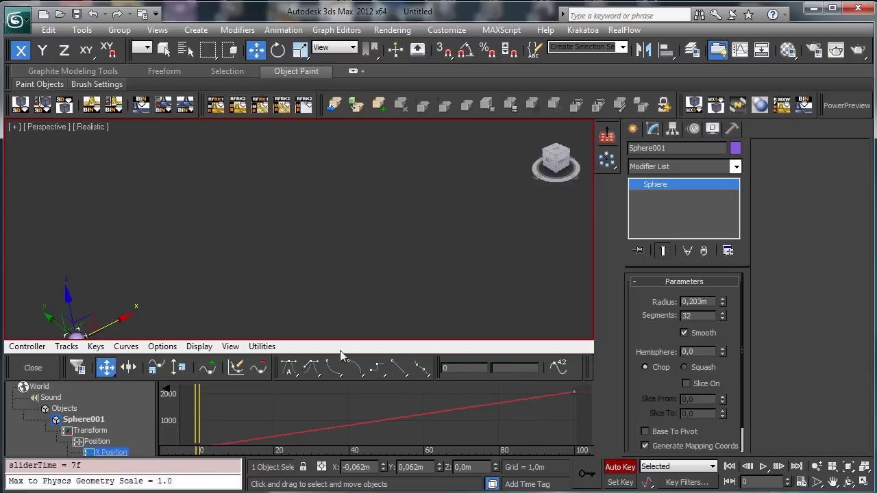
{"action": "left_click", "coordinate": [33, 368]}
{"action": "key", "text": "n"}
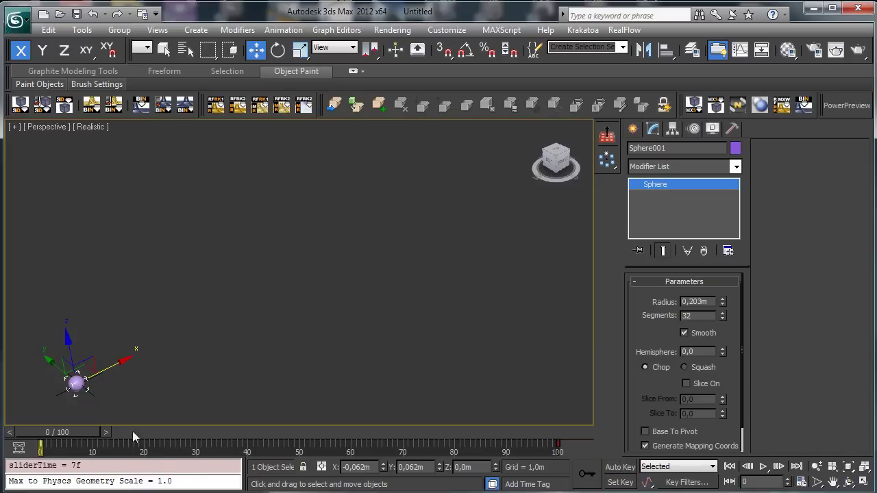
{"action": "left_click_drag", "start_coordinate": [93, 433], "coordinate": [9, 414]}
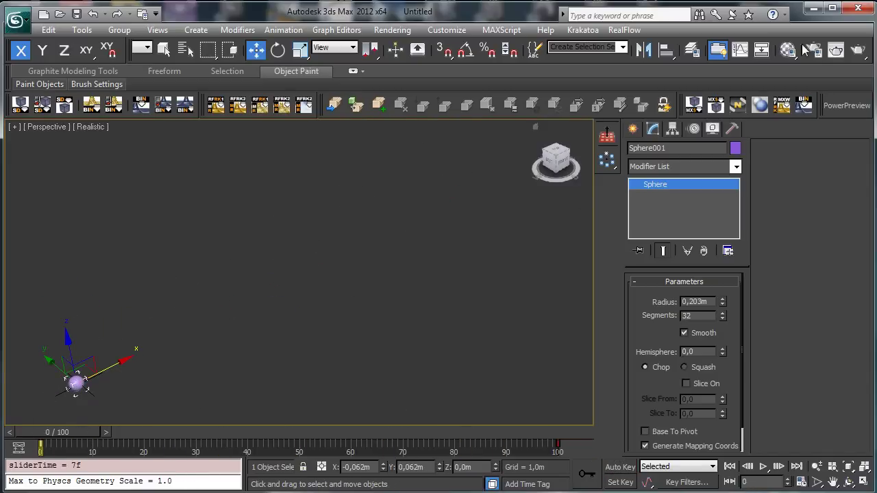
Step: Create a PF Source particle emitter of about 0.71 by 0.78 m on the ground, well away from the sphere
{"action": "left_click", "coordinate": [633, 129]}
{"action": "left_click", "coordinate": [650, 177]}
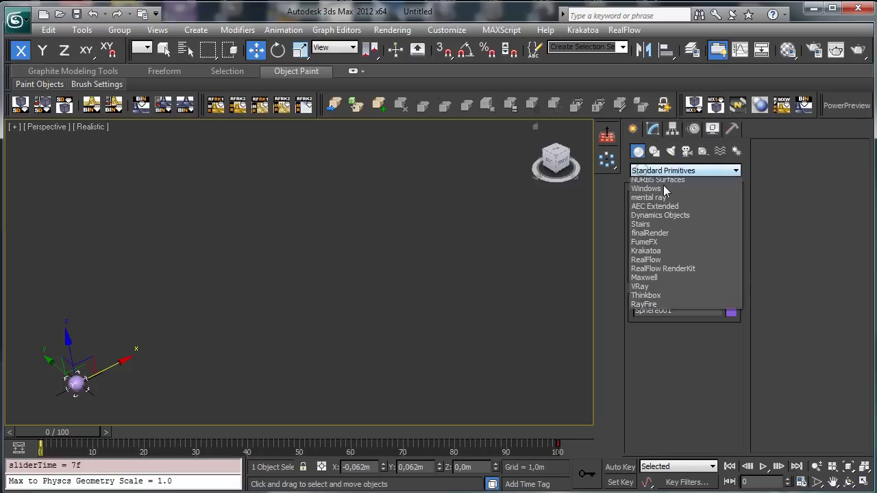
{"action": "left_click", "coordinate": [678, 213]}
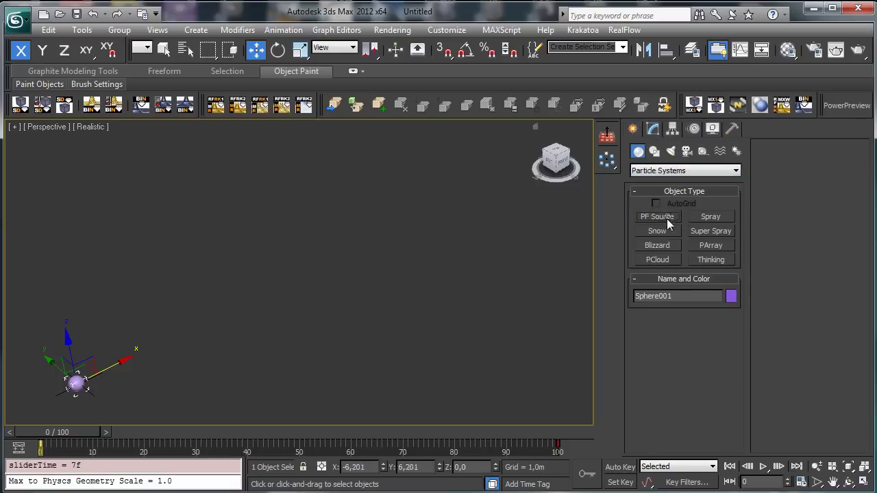
{"action": "left_click", "coordinate": [656, 216]}
{"action": "left_click_drag", "start_coordinate": [498, 385], "coordinate": [513, 404]}
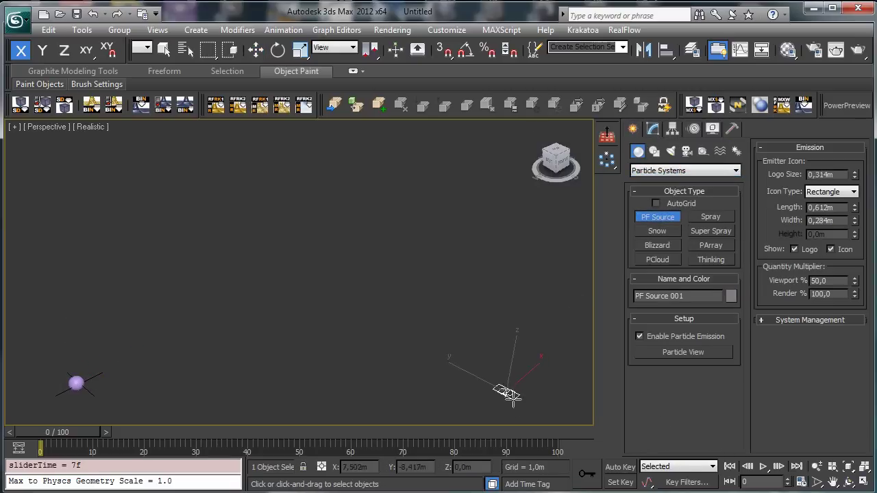
Step: Open the new source's Particle View, arrange it clear of the sphere, and enlarge its event display area
{"action": "left_click", "coordinate": [651, 131]}
{"action": "left_click", "coordinate": [683, 315]}
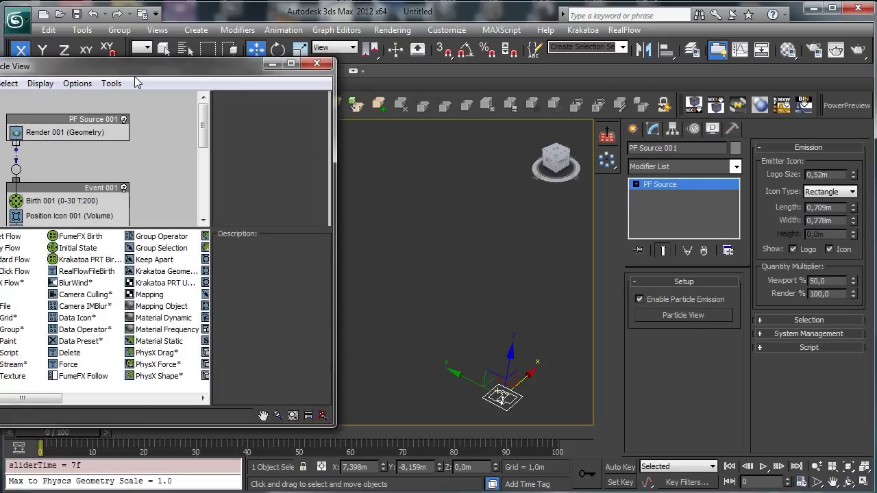
{"action": "left_click_drag", "start_coordinate": [137, 67], "coordinate": [837, 71]}
{"action": "left_click_drag", "start_coordinate": [704, 231], "coordinate": [716, 334]}
{"action": "left_click_drag", "start_coordinate": [759, 73], "coordinate": [617, 71]}
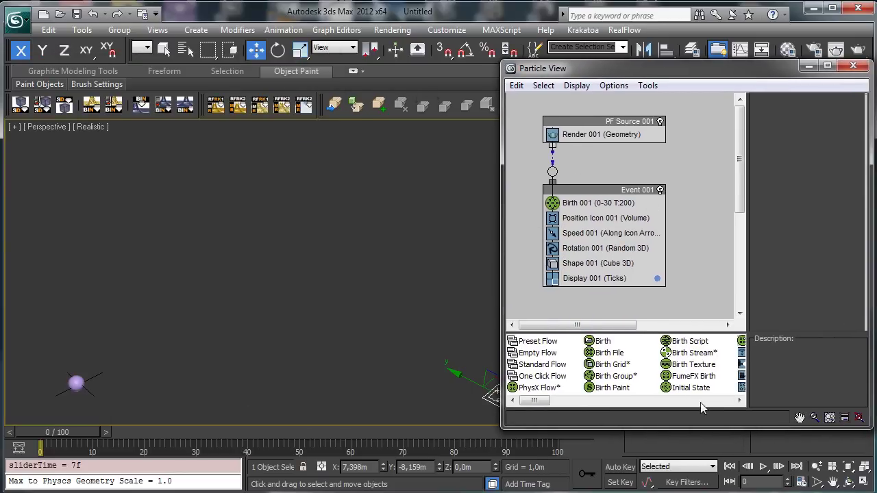
Step: Replace the Position Icon operator in Event 001 with Position Object, using Sphere001 as the emitter object
{"action": "left_click_drag", "start_coordinate": [535, 402], "coordinate": [625, 224]}
{"action": "left_click", "coordinate": [625, 219]}
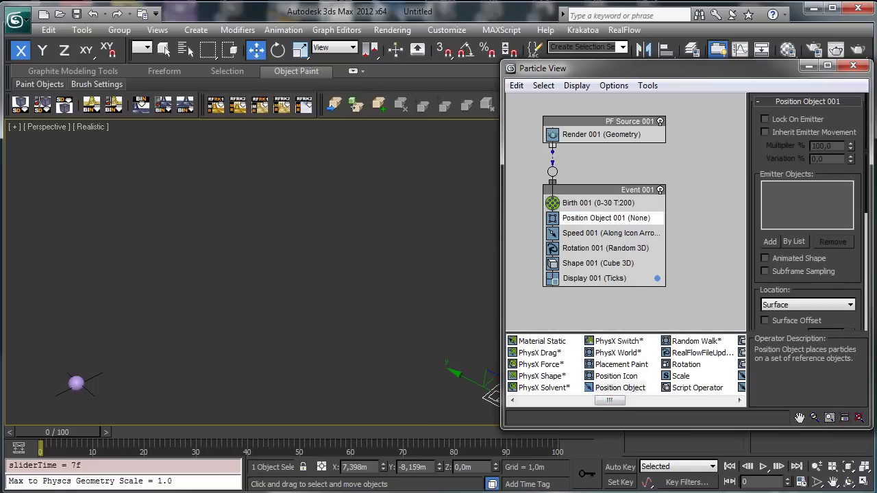
{"action": "left_click", "coordinate": [770, 241]}
{"action": "left_click", "coordinate": [76, 383]}
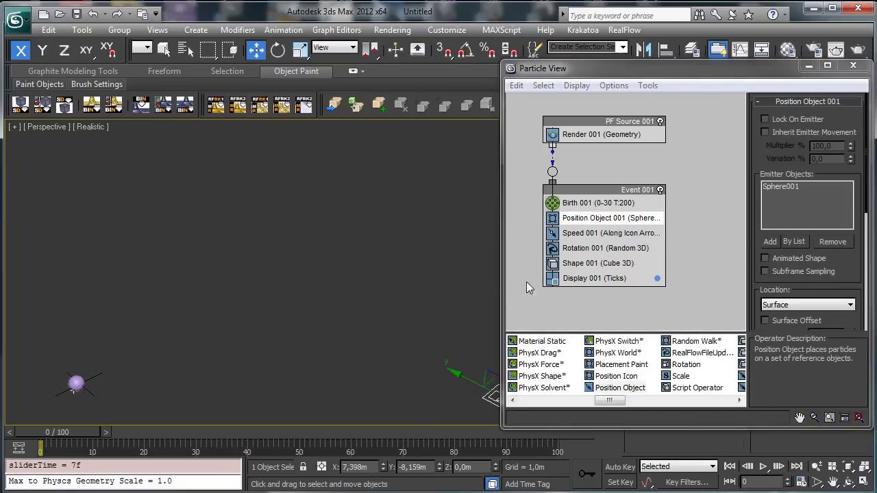
{"action": "left_click_drag", "start_coordinate": [66, 430], "coordinate": [72, 392]}
{"action": "key", "text": "w"}
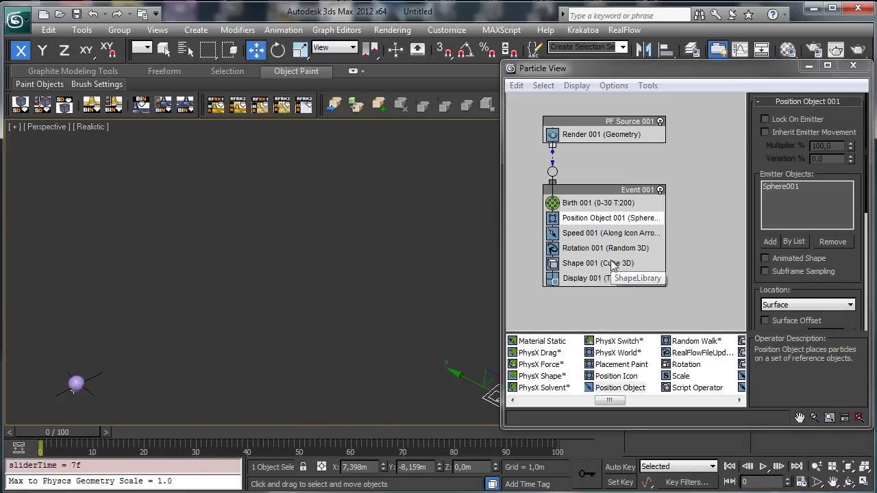
Step: Set the Birth operator's Emit Stop to 100 and scrub the timeline to check the emission
{"action": "left_click", "coordinate": [619, 203]}
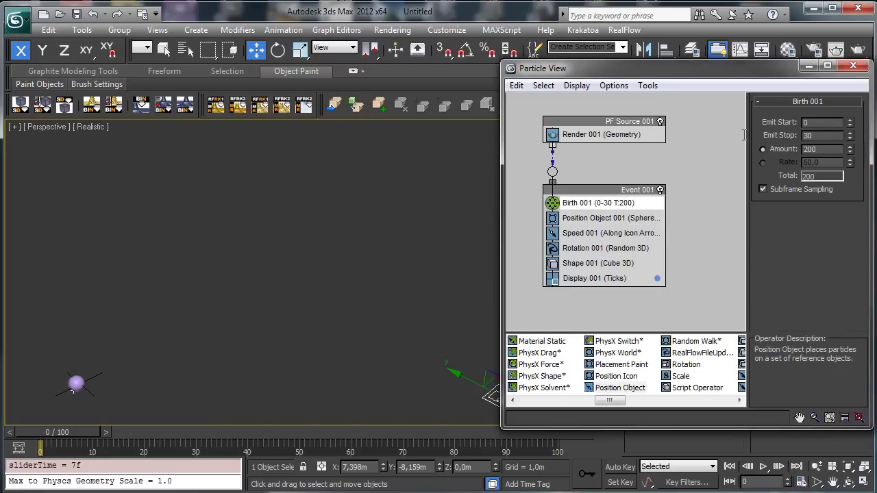
{"action": "left_click_drag", "start_coordinate": [744, 135], "coordinate": [694, 88]}
{"action": "type", "text": "100"}
{"action": "key", "text": "Return"}
{"action": "left_click_drag", "start_coordinate": [77, 432], "coordinate": [56, 421]}
Step: Change the Display operator's particle type to Dots
{"action": "left_click", "coordinate": [594, 278]}
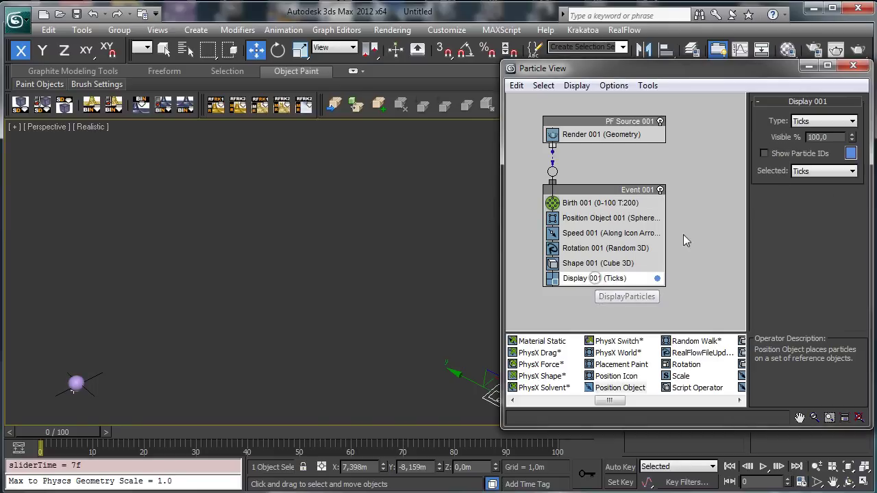
{"action": "left_click", "coordinate": [822, 122]}
{"action": "left_click", "coordinate": [821, 142]}
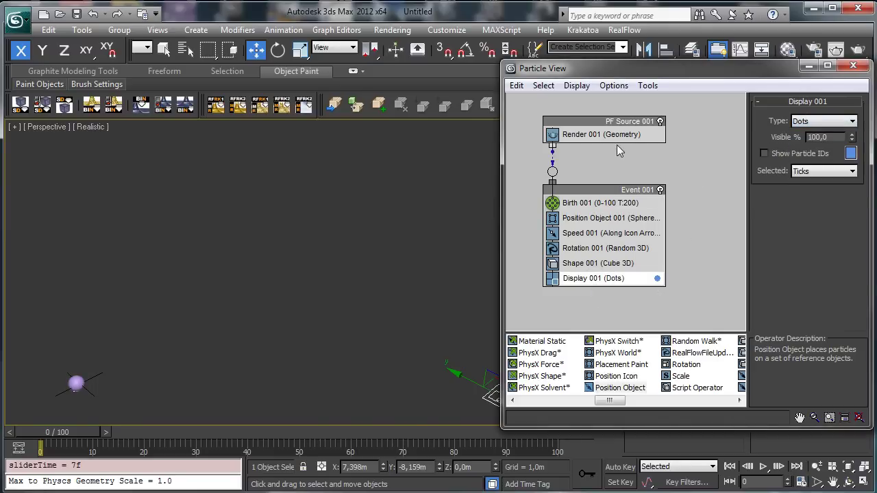
Step: Set the PF Source 001 viewport quantity multiplier to 100%
{"action": "left_click", "coordinate": [618, 203]}
{"action": "left_click", "coordinate": [642, 128]}
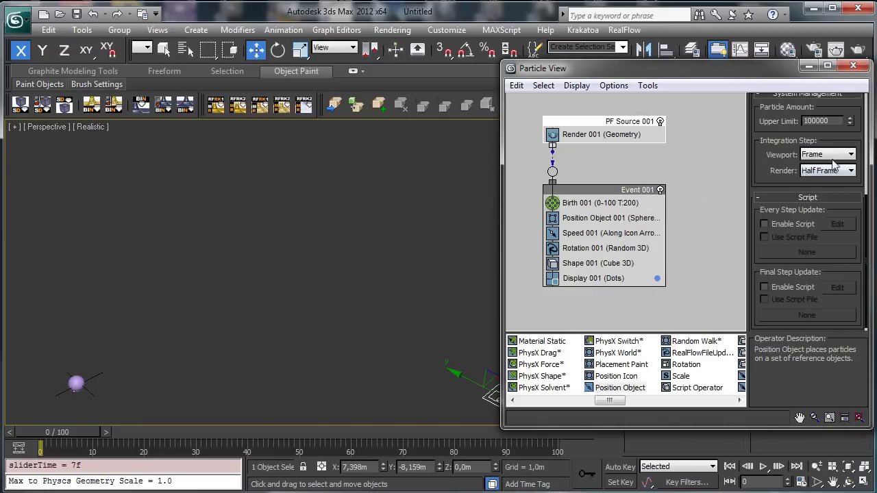
{"action": "left_click_drag", "start_coordinate": [843, 103], "coordinate": [836, 226]}
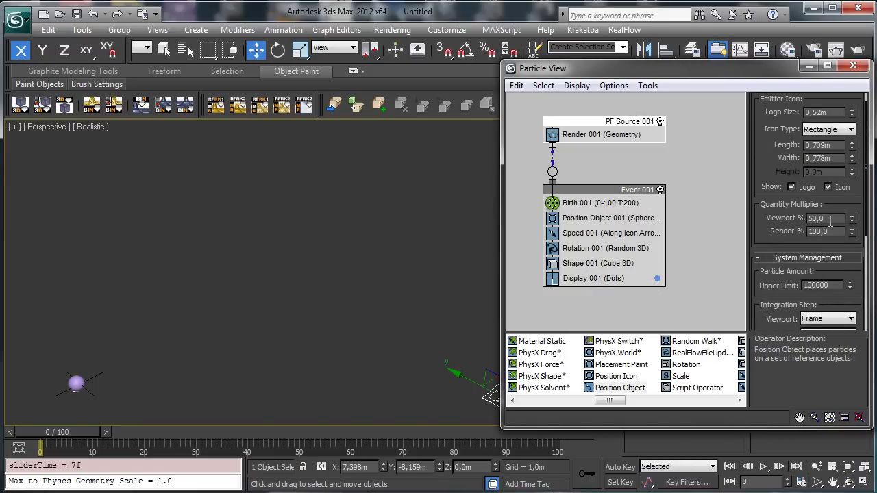
{"action": "double_click", "coordinate": [830, 220]}
{"action": "type", "text": "100"}
{"action": "key", "text": "Return"}
Step: Set the Birth operator's Amount to 2000 and scrub the timeline to check the denser emission
{"action": "left_click", "coordinate": [636, 204]}
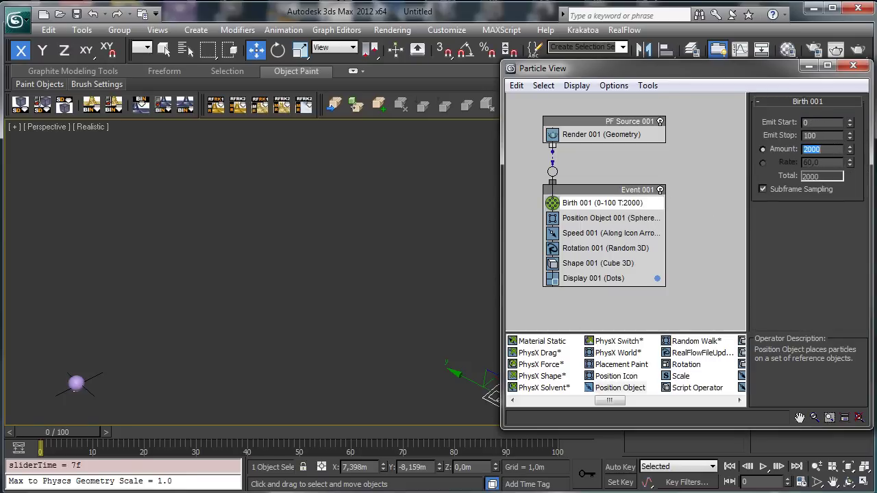
{"action": "left_click_drag", "start_coordinate": [99, 431], "coordinate": [210, 409]}
{"action": "key", "text": "w"}
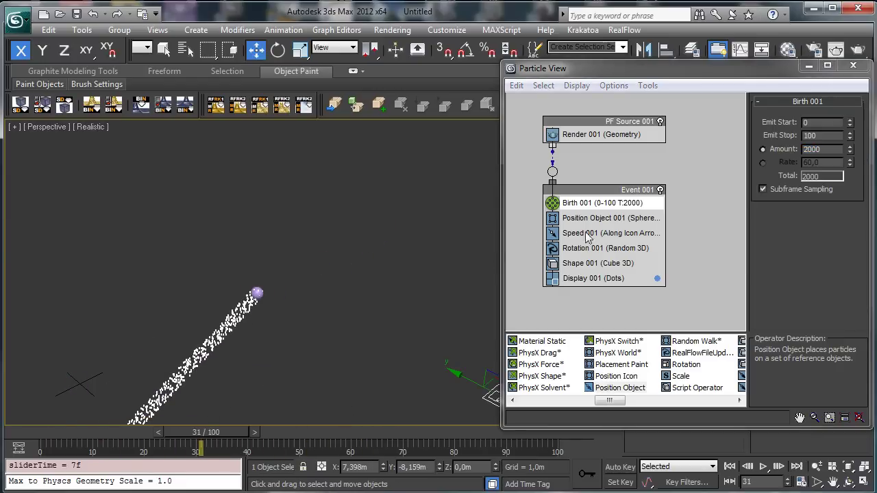
Step: Give the Speed operator a Variation of 0.003 m and a Divergence of 23.5, and scrub the timeline to check the spread
{"action": "left_click", "coordinate": [590, 232]}
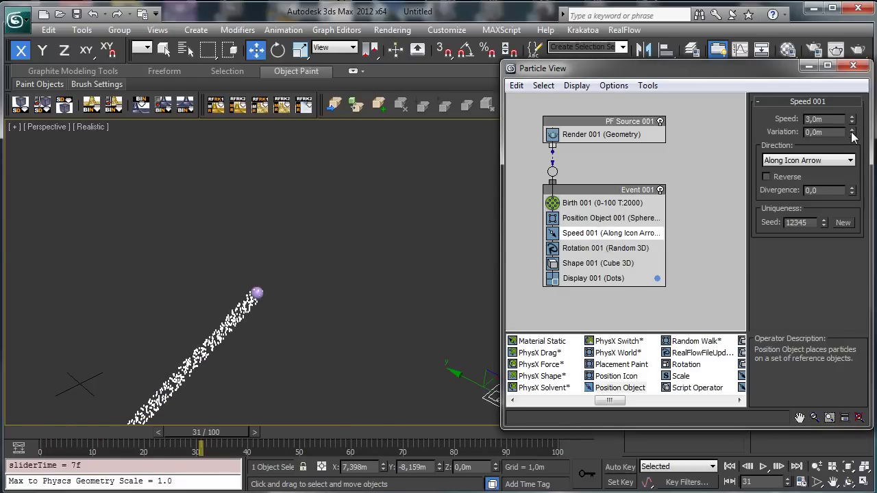
{"action": "left_click", "coordinate": [845, 191]}
{"action": "left_click_drag", "start_coordinate": [855, 194], "coordinate": [849, 160]}
{"action": "left_click_drag", "start_coordinate": [21, 436], "coordinate": [237, 343]}
{"action": "key", "text": "w"}
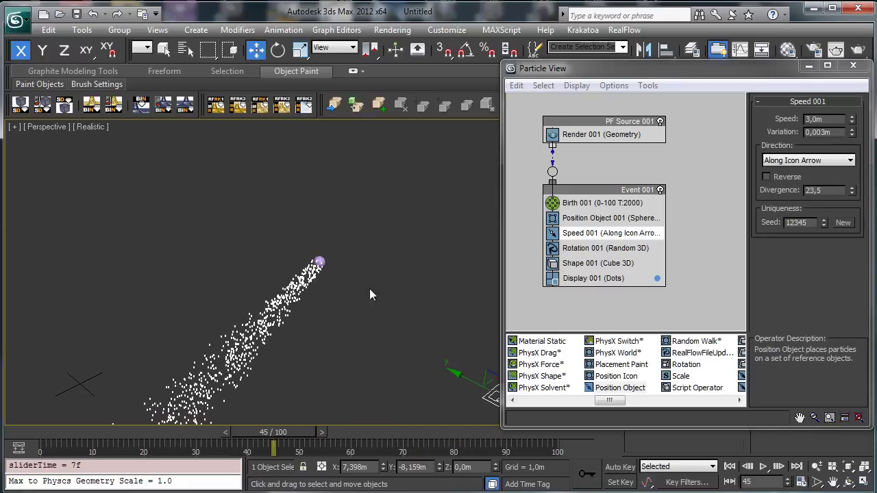
Step: Set the Speed operator's speed to 0 and scrub the timeline to check the particle trail
{"action": "double_click", "coordinate": [827, 120]}
{"action": "type", "text": "0"}
{"action": "key", "text": "Return"}
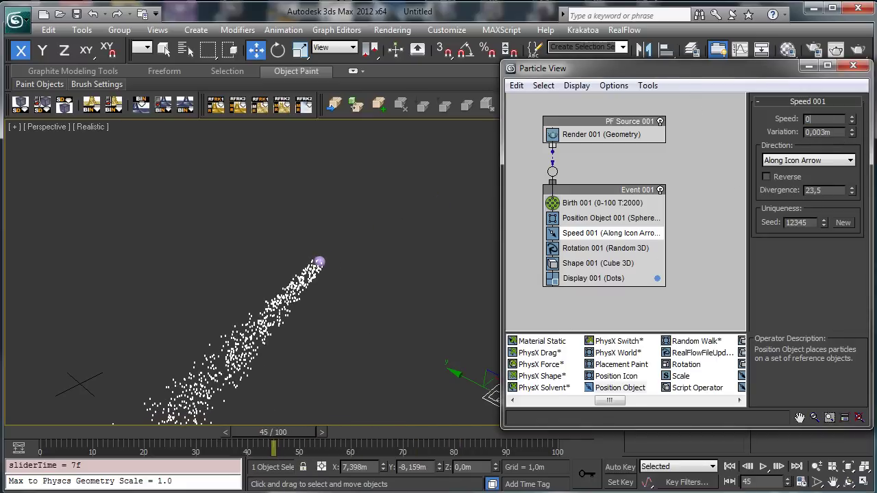
{"action": "left_click_drag", "start_coordinate": [22, 429], "coordinate": [322, 391]}
Step: Enable Inherit Emitter Movement and Animated Shape in the Position Object operator, scrubbing the timeline to check each option
{"action": "left_click", "coordinate": [633, 218]}
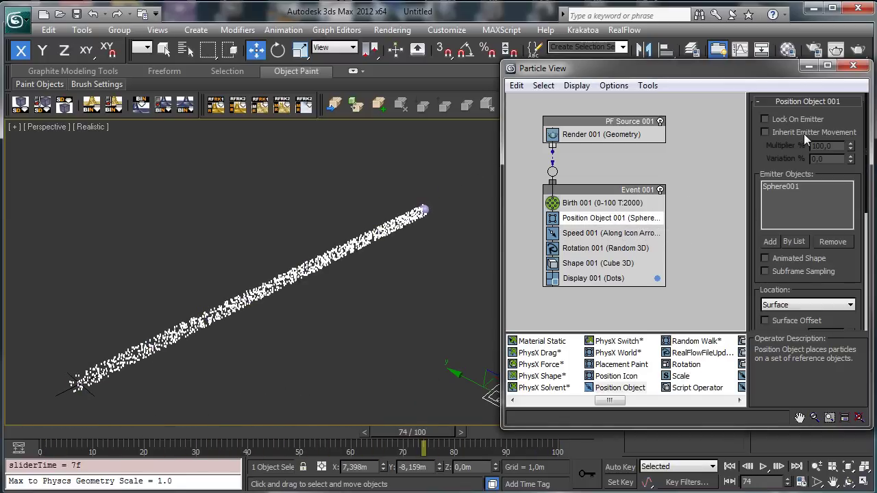
{"action": "left_click", "coordinate": [765, 132]}
{"action": "left_click_drag", "start_coordinate": [41, 430], "coordinate": [342, 338]}
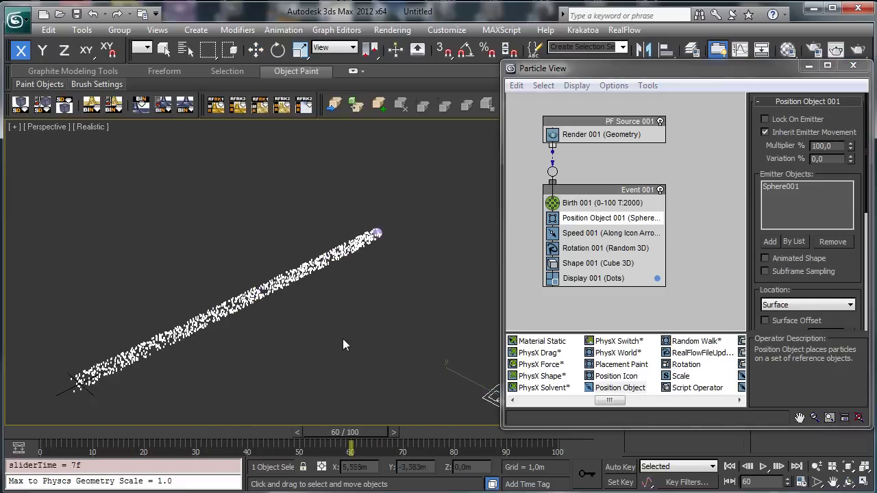
{"action": "key", "text": "w"}
{"action": "left_click", "coordinate": [795, 258]}
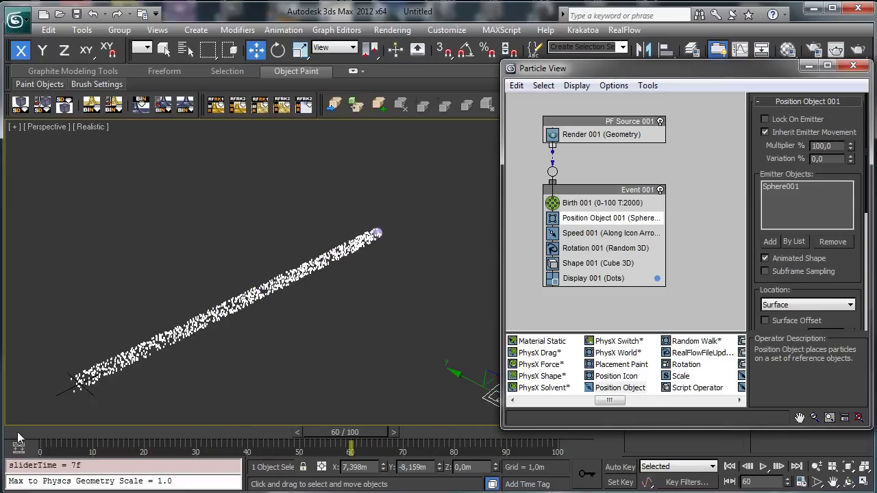
{"action": "left_click_drag", "start_coordinate": [19, 439], "coordinate": [392, 366]}
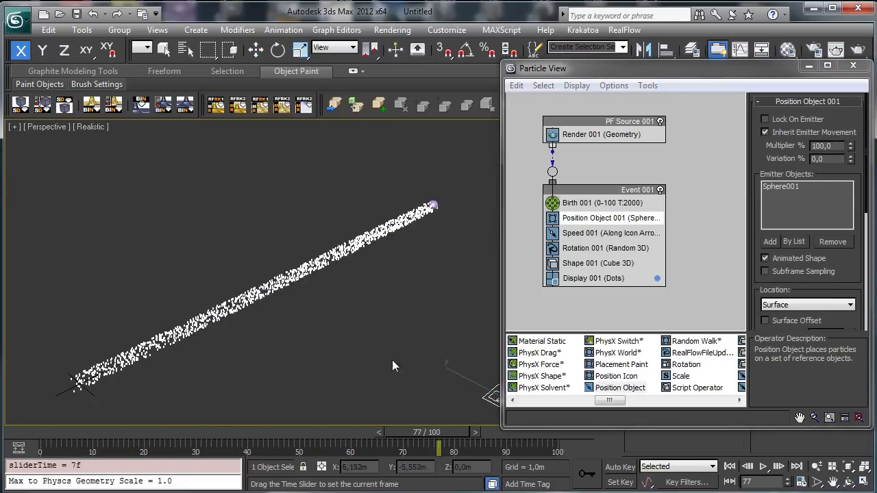
Step: Set the Speed operator's speed to 3 m and its direction to Random 3D, and scrub the timeline to check the emission
{"action": "left_click", "coordinate": [602, 233]}
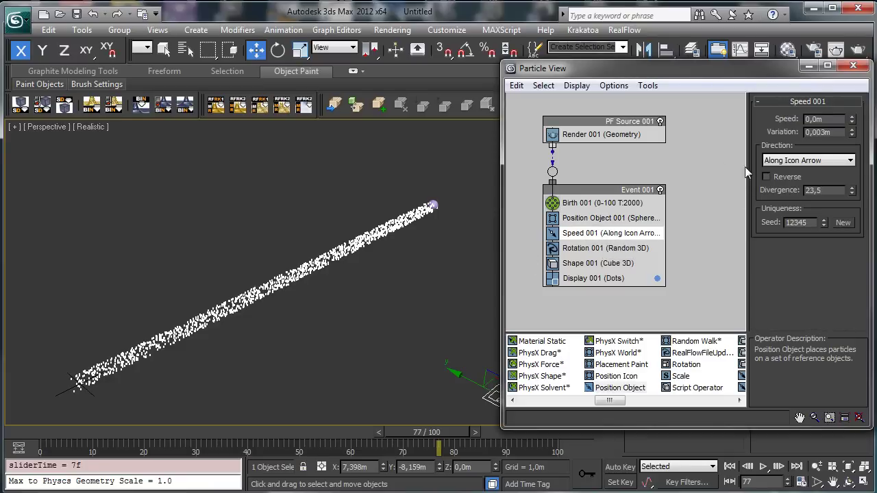
{"action": "left_click_drag", "start_coordinate": [38, 428], "coordinate": [305, 434]}
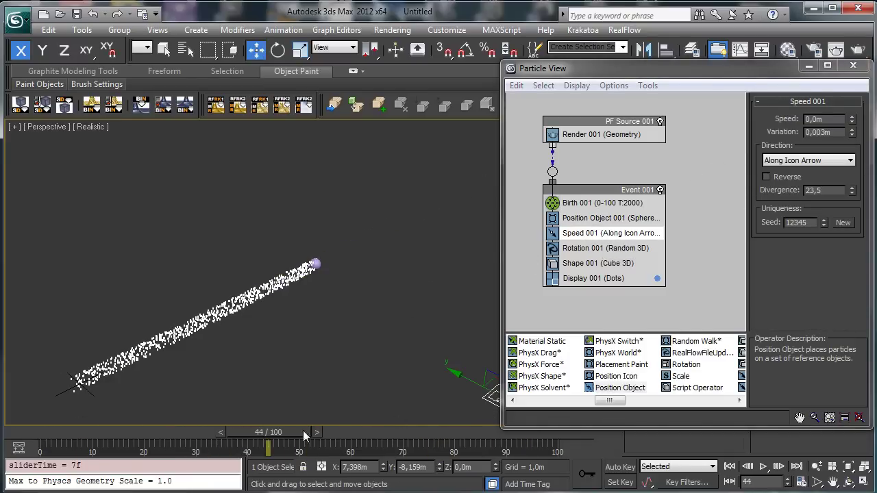
{"action": "left_click", "coordinate": [603, 248]}
{"action": "left_click", "coordinate": [603, 218]}
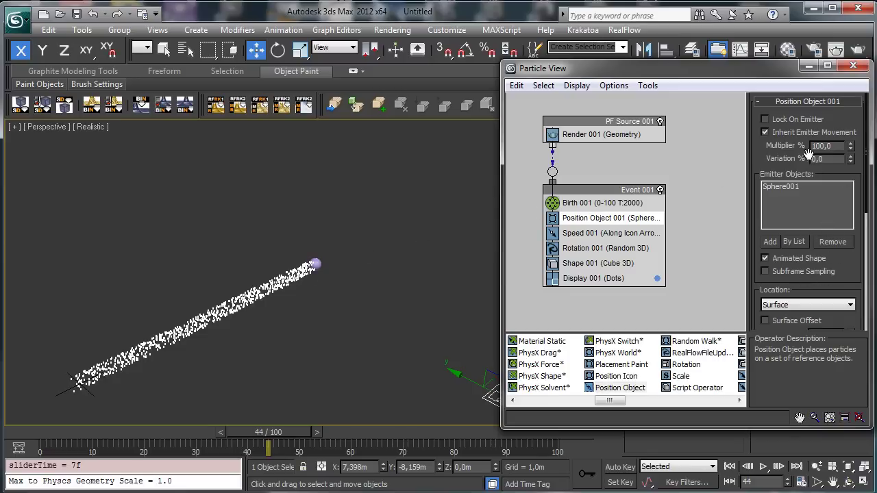
{"action": "left_click", "coordinate": [623, 234]}
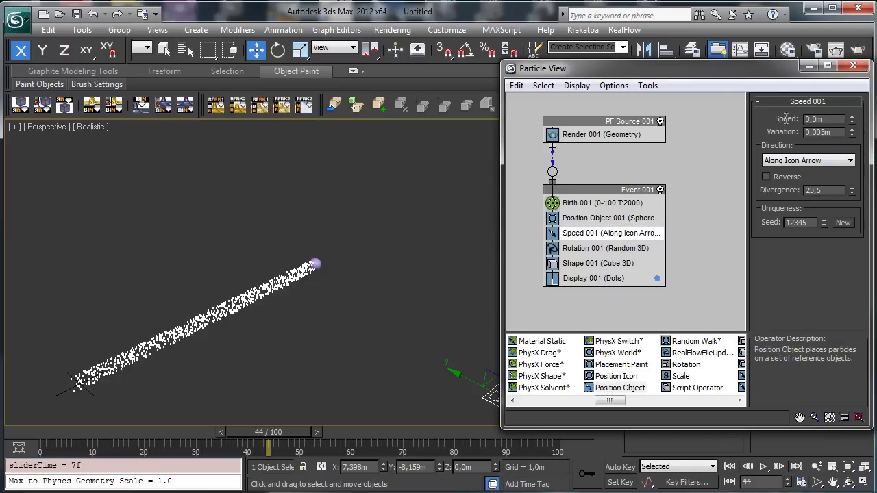
{"action": "left_click_drag", "start_coordinate": [826, 119], "coordinate": [786, 118]}
{"action": "type", "text": "3"}
{"action": "key", "text": "Return"}
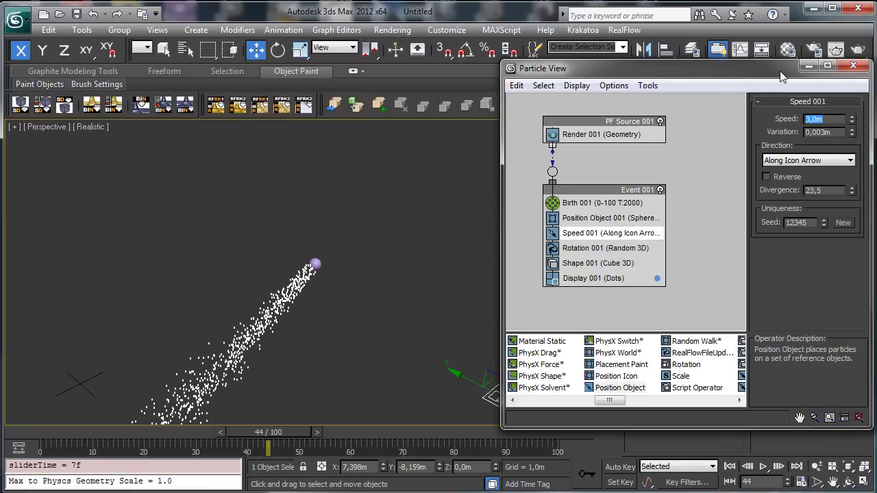
{"action": "left_click", "coordinate": [834, 166]}
{"action": "left_click", "coordinate": [814, 198]}
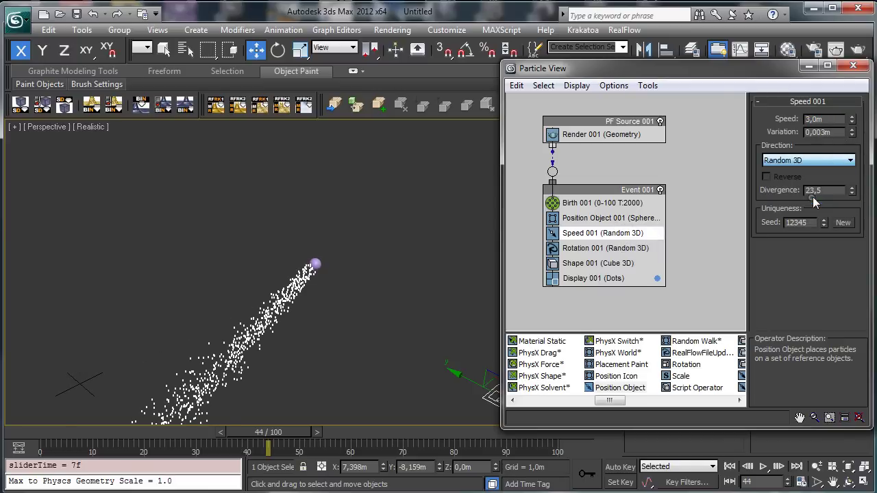
{"action": "left_click_drag", "start_coordinate": [43, 427], "coordinate": [55, 394]}
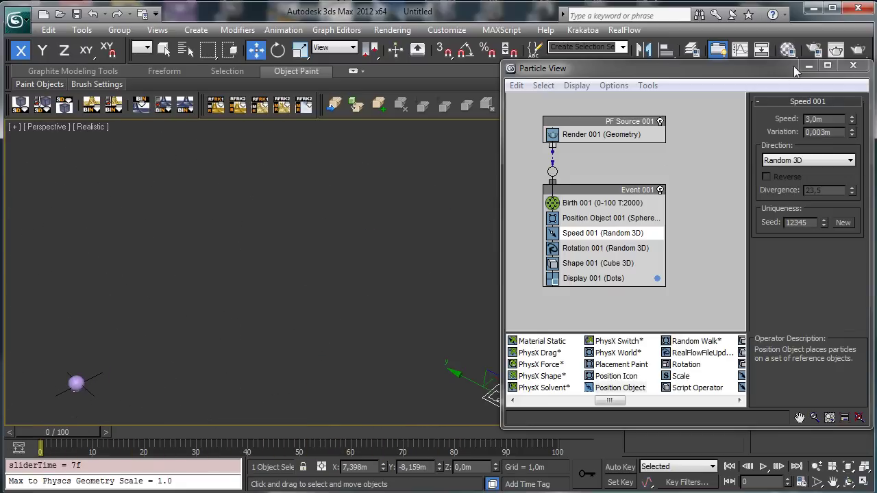
Step: Hide Particle View and create a standard sphere of about 0.8 m radius between the animated sphere and the PF Source icon
{"action": "key", "text": "6"}
{"action": "left_click", "coordinate": [631, 130]}
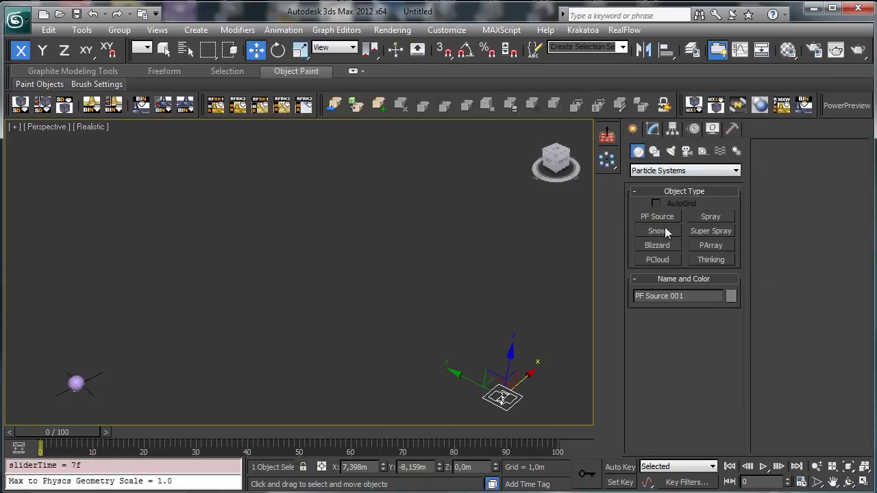
{"action": "left_click", "coordinate": [645, 172]}
{"action": "left_click", "coordinate": [657, 182]}
{"action": "left_click", "coordinate": [657, 231]}
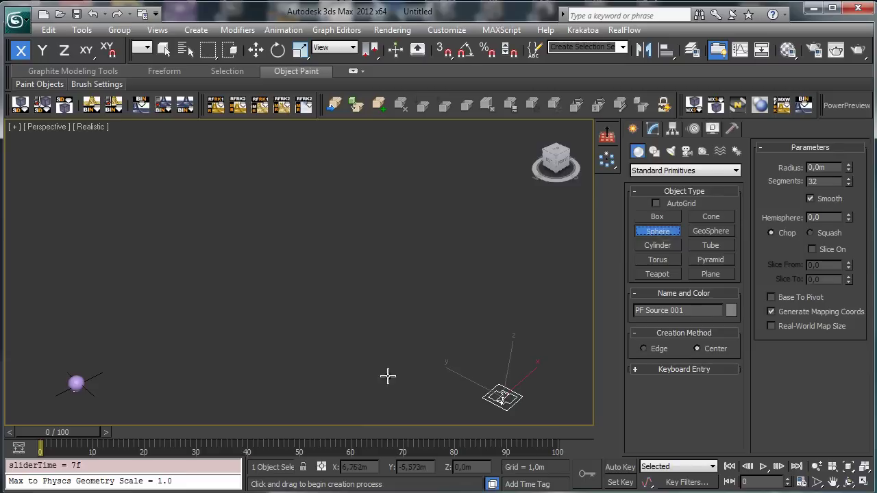
{"action": "left_click_drag", "start_coordinate": [362, 360], "coordinate": [375, 377]}
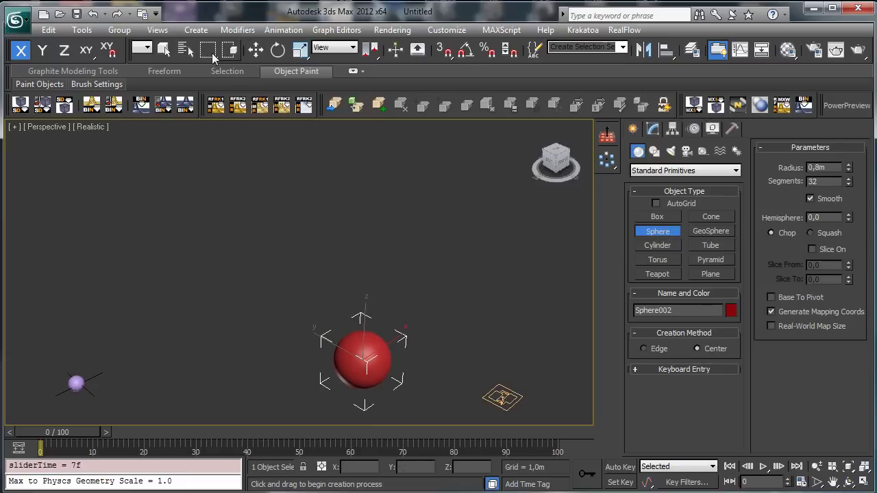
{"action": "left_click", "coordinate": [163, 49]}
Step: Select the PF Source 001 icon, reopen its Particle View and arrange the window clear of both spheres
{"action": "left_click", "coordinate": [498, 396]}
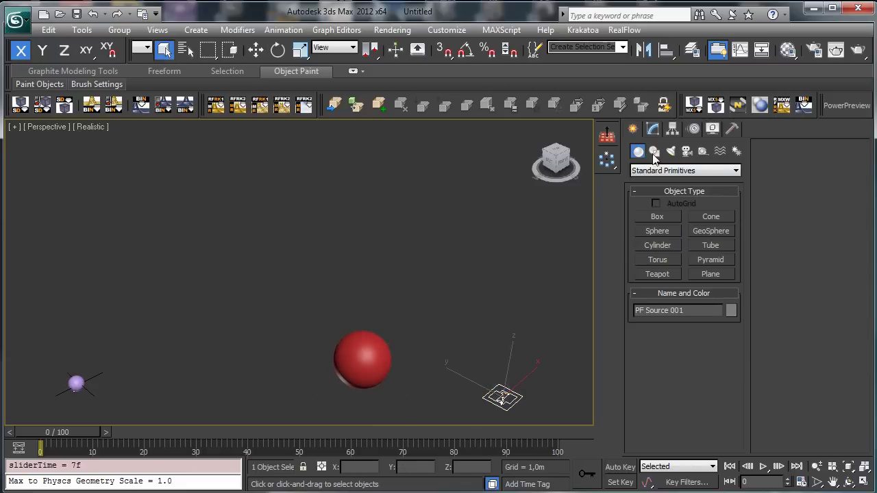
{"action": "left_click", "coordinate": [653, 129]}
{"action": "key", "text": "6"}
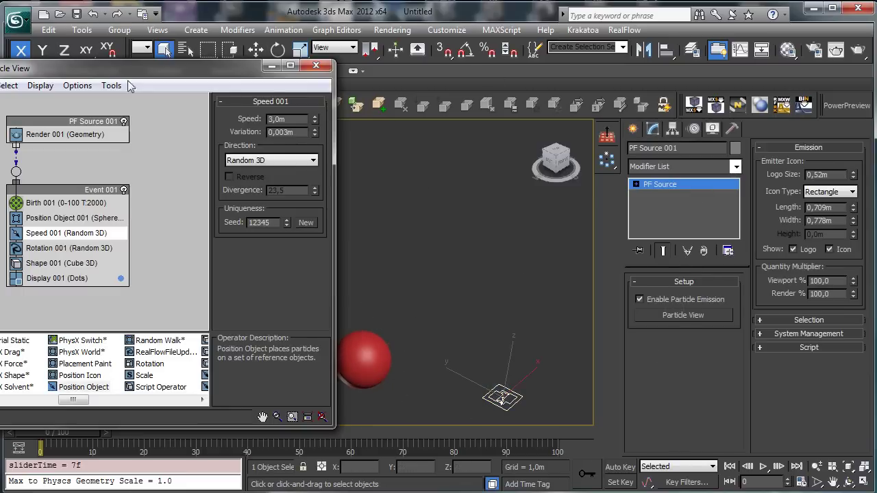
{"action": "left_click_drag", "start_coordinate": [115, 68], "coordinate": [650, 50]}
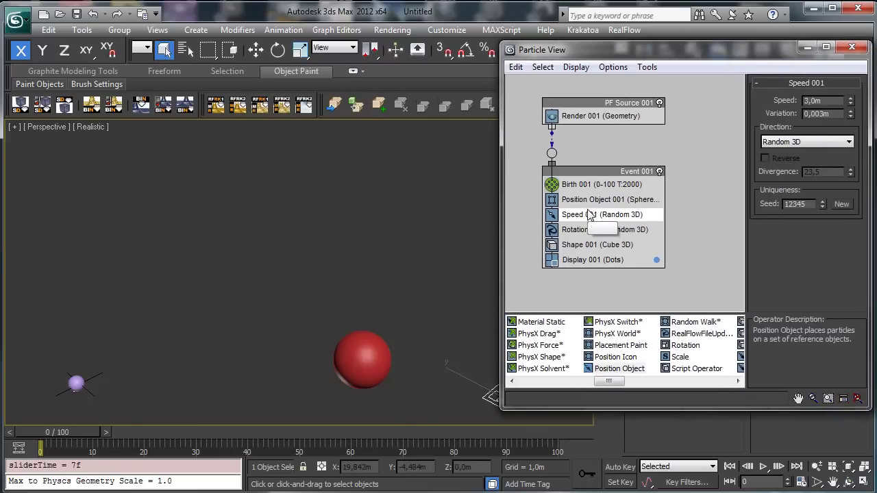
Step: Replace Sphere001 with Sphere002 as the Position Object operator's emitter, then scrub the timeline and return to frame 0
{"action": "left_click", "coordinate": [589, 199]}
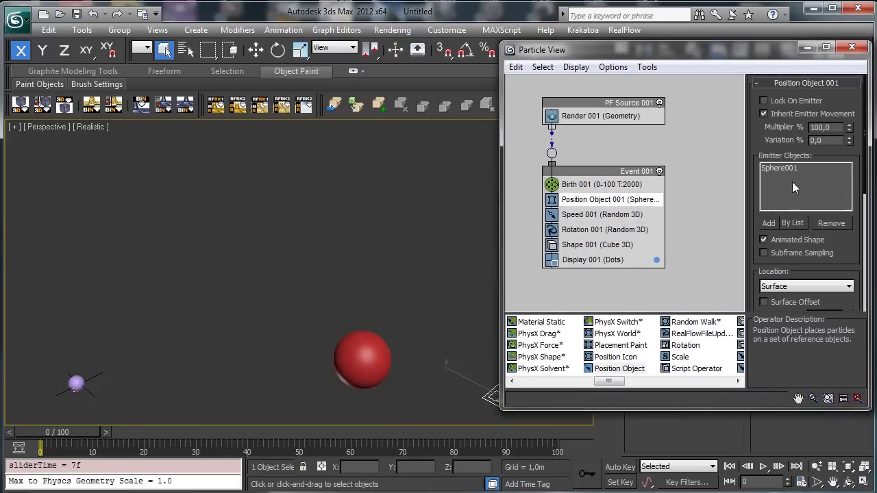
{"action": "left_click", "coordinate": [810, 224]}
{"action": "left_click", "coordinate": [372, 351]}
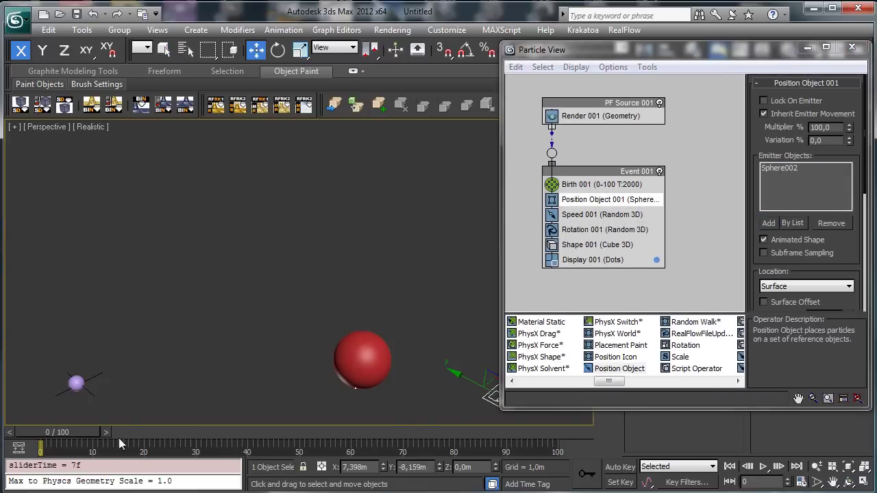
{"action": "left_click_drag", "start_coordinate": [57, 431], "coordinate": [341, 280]}
{"action": "key", "text": "w"}
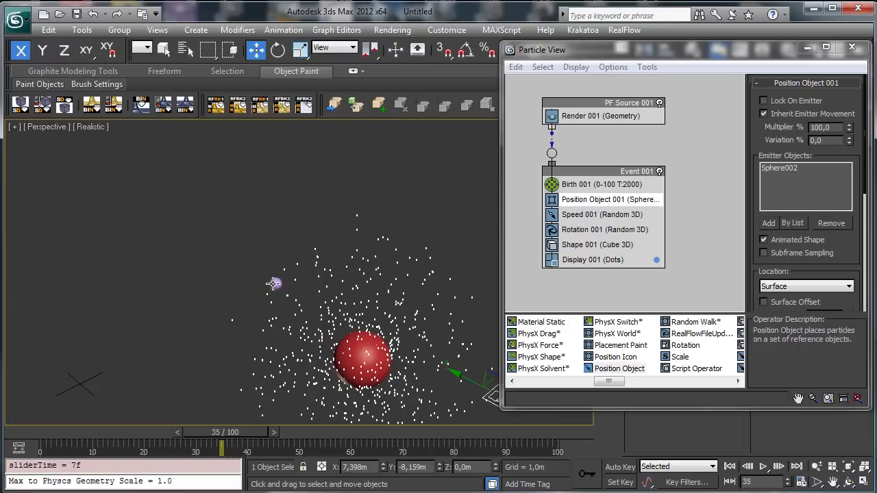
{"action": "left_click", "coordinate": [33, 429]}
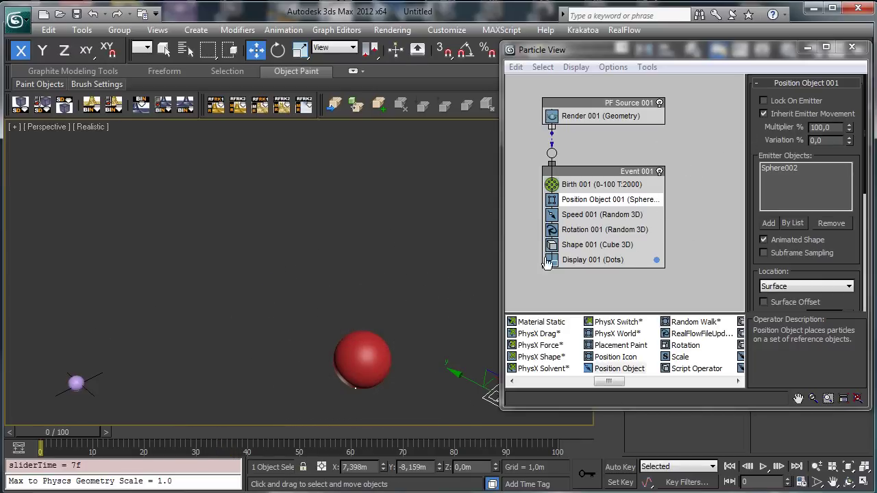
Step: Copy Sphere001's radius of 0.203 m to the red Sphere002
{"action": "left_click", "coordinate": [350, 356]}
{"action": "left_click", "coordinate": [74, 382]}
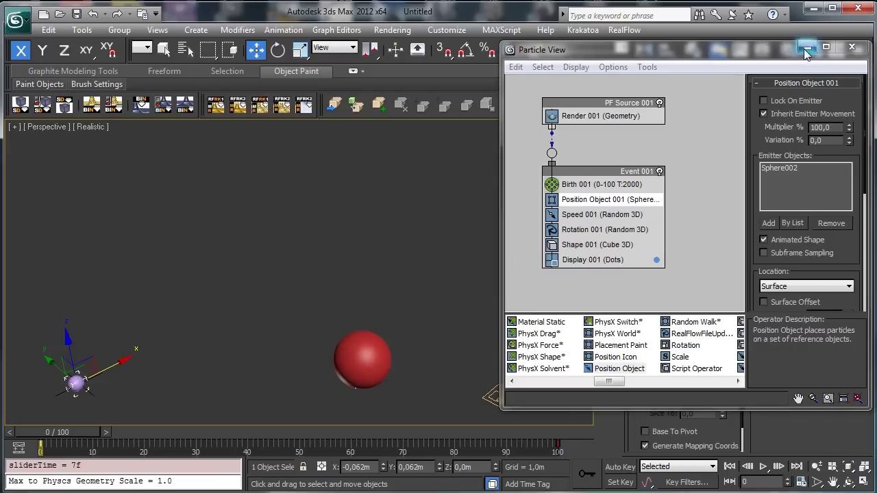
{"action": "left_click", "coordinate": [807, 50]}
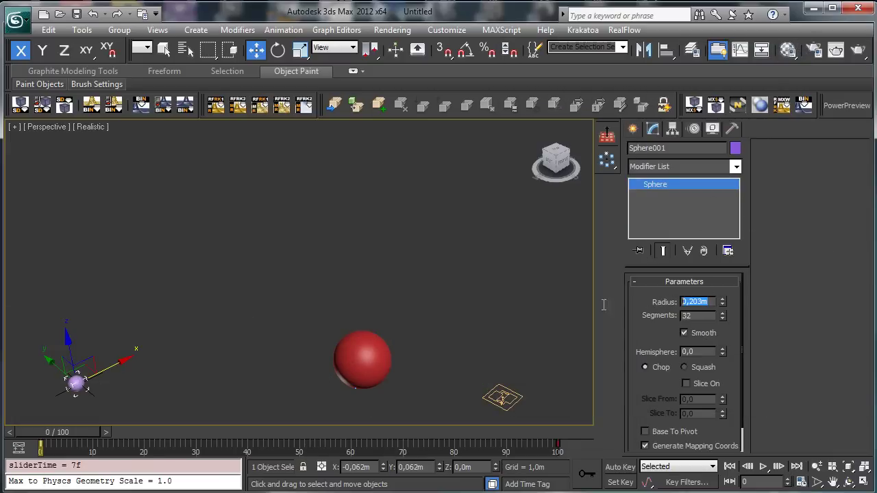
{"action": "key", "text": "ctrl+c"}
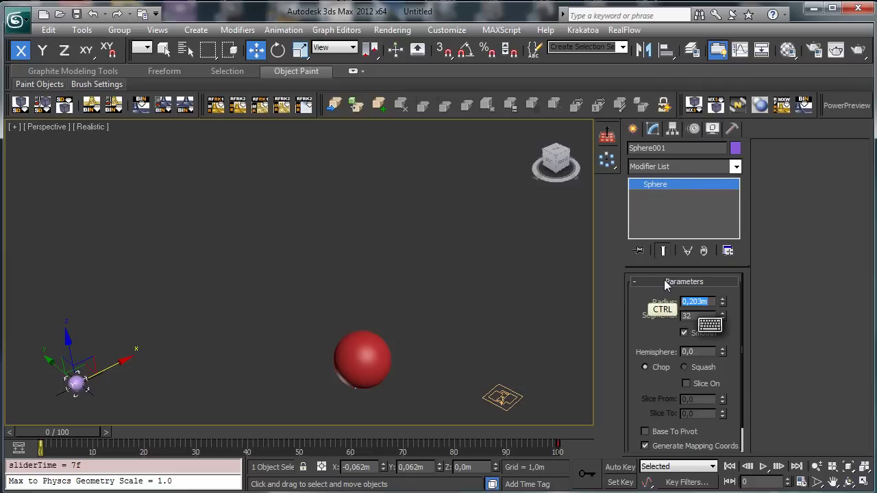
{"action": "left_click", "coordinate": [384, 342]}
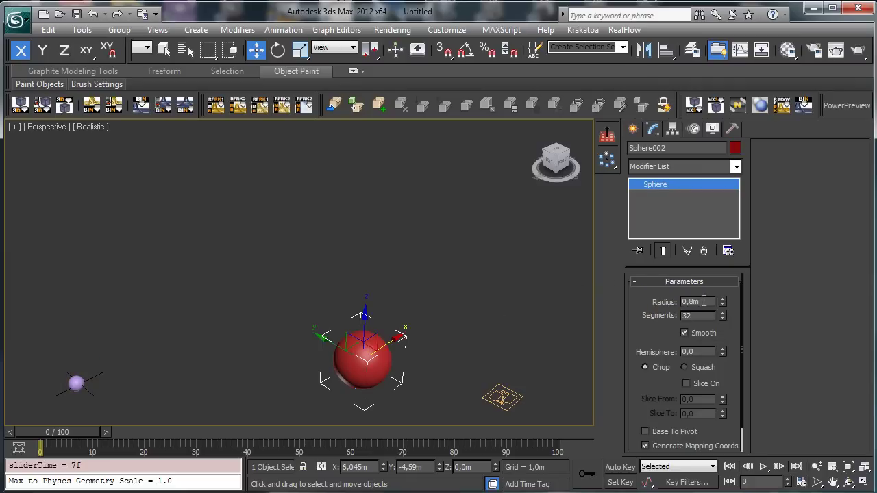
{"action": "double_click", "coordinate": [698, 301]}
{"action": "key", "text": "ctrl+v"}
{"action": "left_click", "coordinate": [701, 315]}
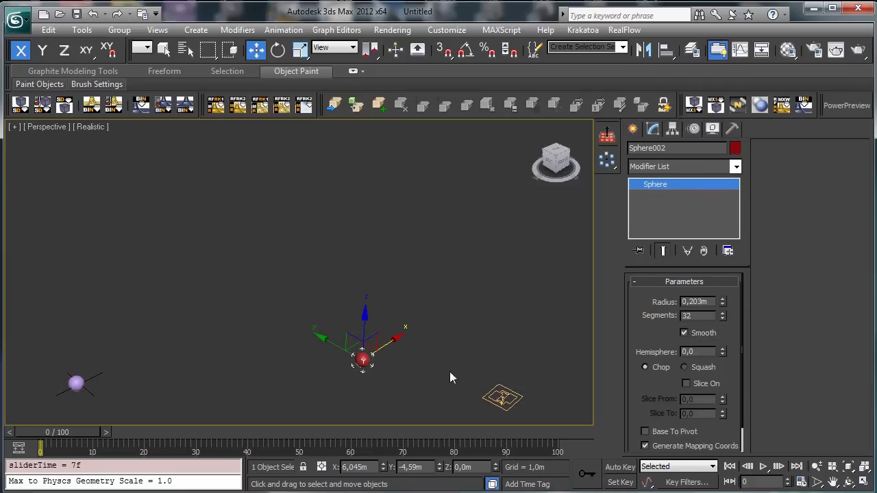
Step: Select the PF Source 001 icon and reopen its Particle View with the timeline at frame 0
{"action": "left_click", "coordinate": [501, 397]}
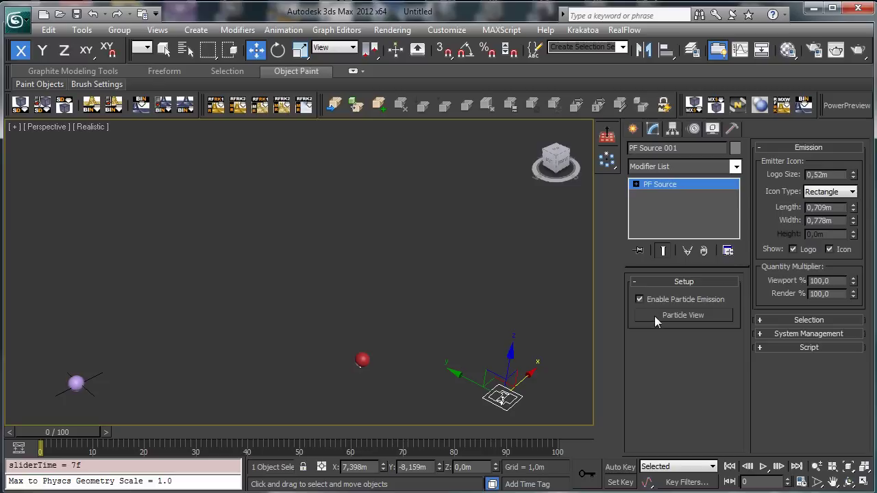
{"action": "left_click_drag", "start_coordinate": [114, 432], "coordinate": [48, 404]}
{"action": "left_click", "coordinate": [682, 315]}
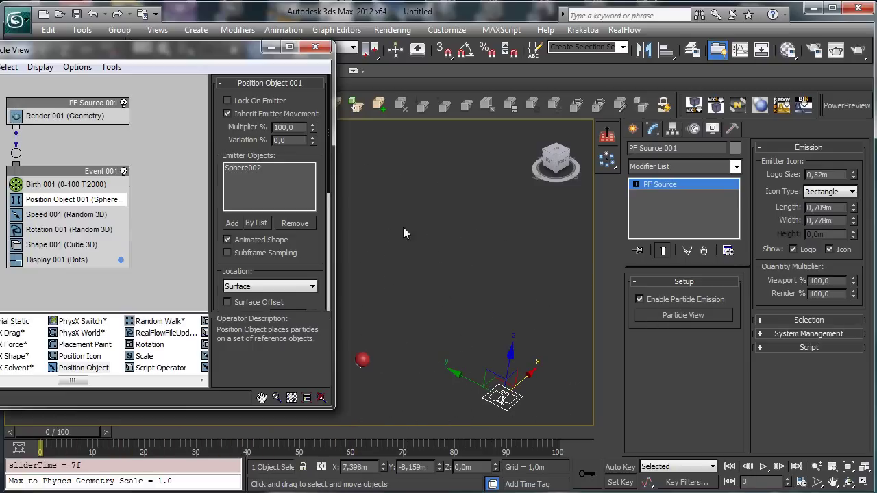
Step: Add a Delete operator to Event 001 between the Shape and Display operators
{"action": "left_click_drag", "start_coordinate": [194, 56], "coordinate": [281, 50]}
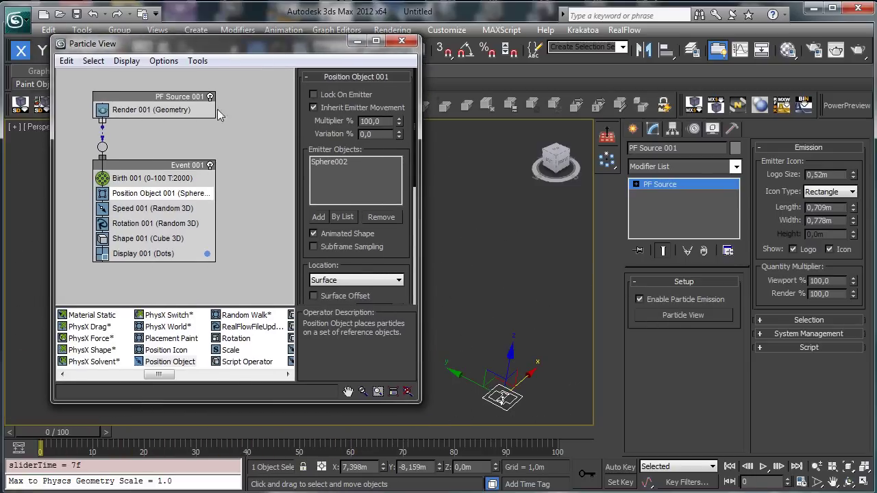
{"action": "left_click", "coordinate": [111, 375]}
{"action": "left_click", "coordinate": [105, 375]}
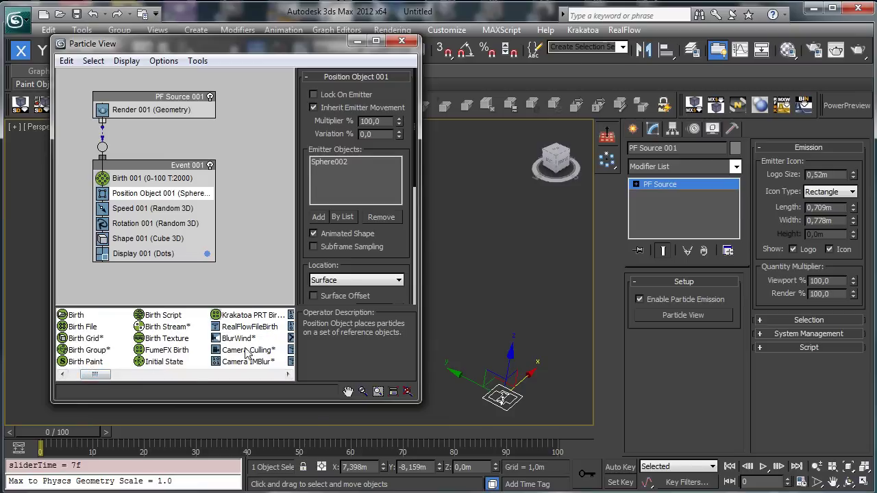
{"action": "left_click", "coordinate": [110, 376]}
{"action": "left_click_drag", "start_coordinate": [167, 351], "coordinate": [152, 259]}
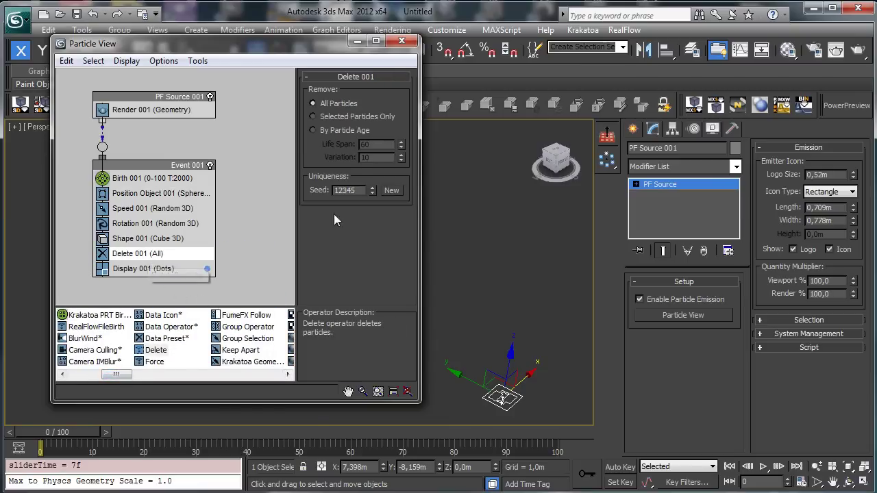
Step: Set the Delete operator to remove particles by particle age with a life span of 30, and preview the emission
{"action": "left_click", "coordinate": [362, 130]}
{"action": "key", "text": "Return"}
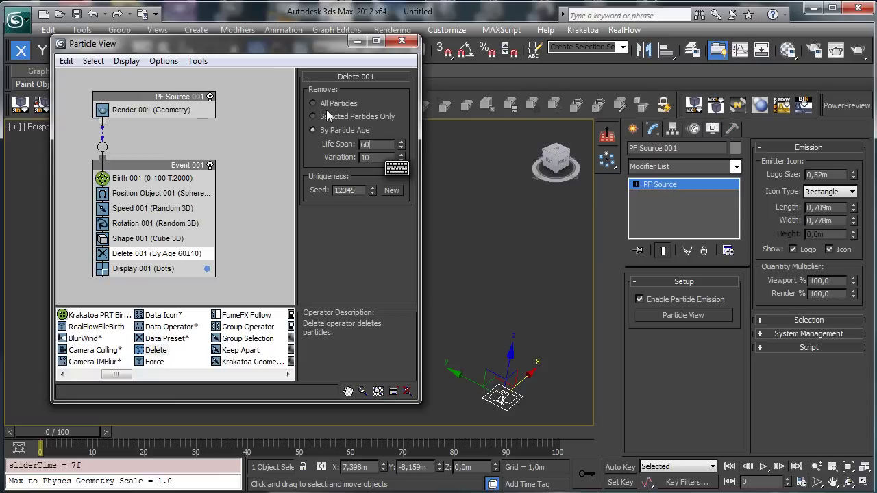
{"action": "key", "text": "BackSpace"}
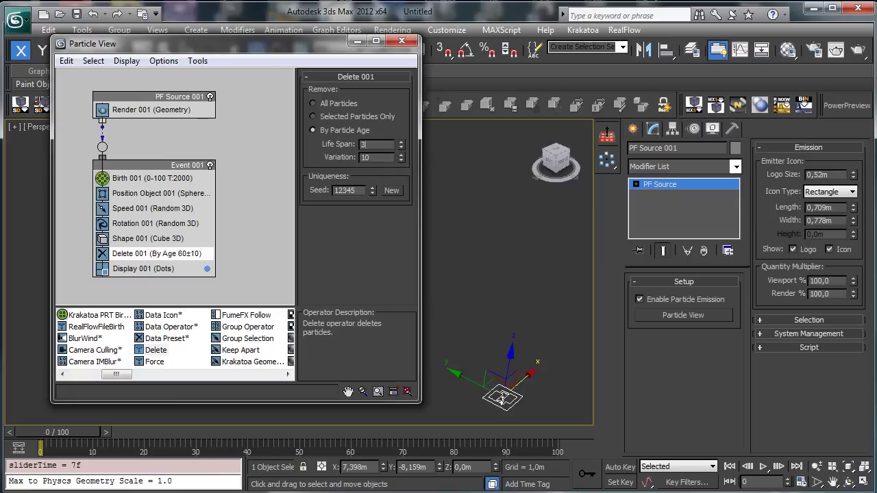
{"action": "left_click", "coordinate": [358, 42]}
{"action": "left_click_drag", "start_coordinate": [60, 433], "coordinate": [52, 409]}
Step: Create a Drag space warp on the ground between the red sphere and the PF Source icon
{"action": "left_click", "coordinate": [633, 129]}
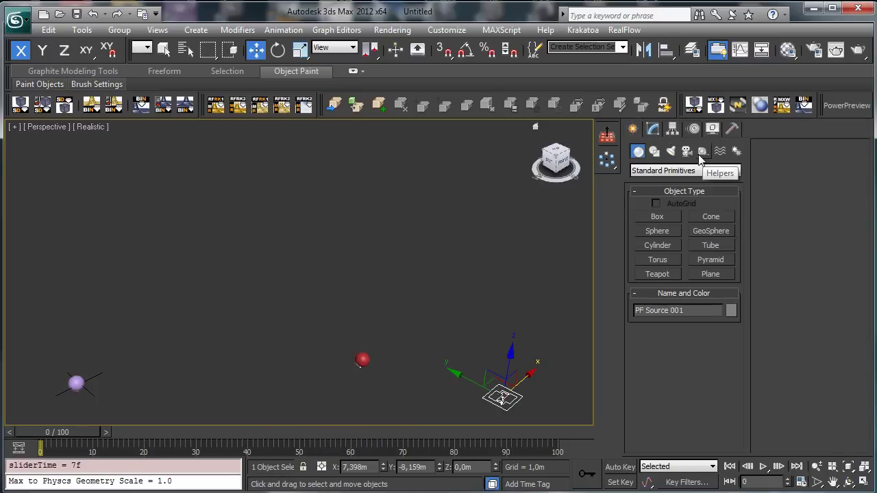
{"action": "left_click", "coordinate": [703, 150]}
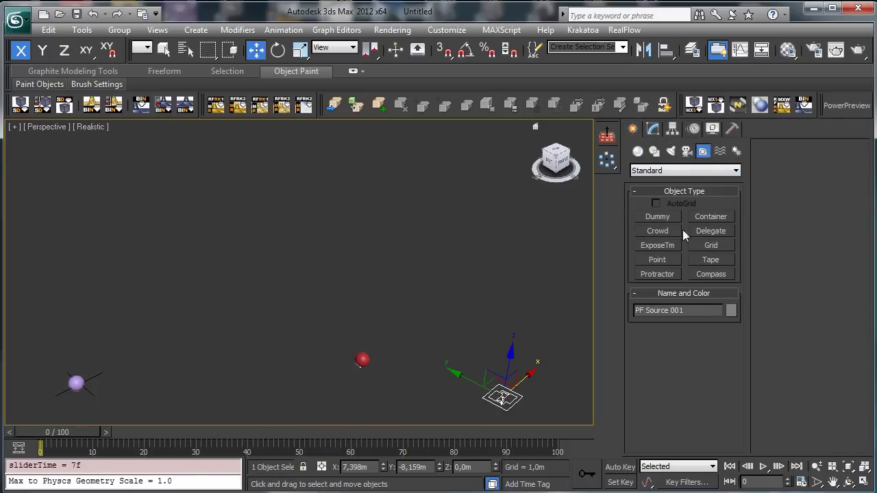
{"action": "left_click", "coordinate": [720, 151]}
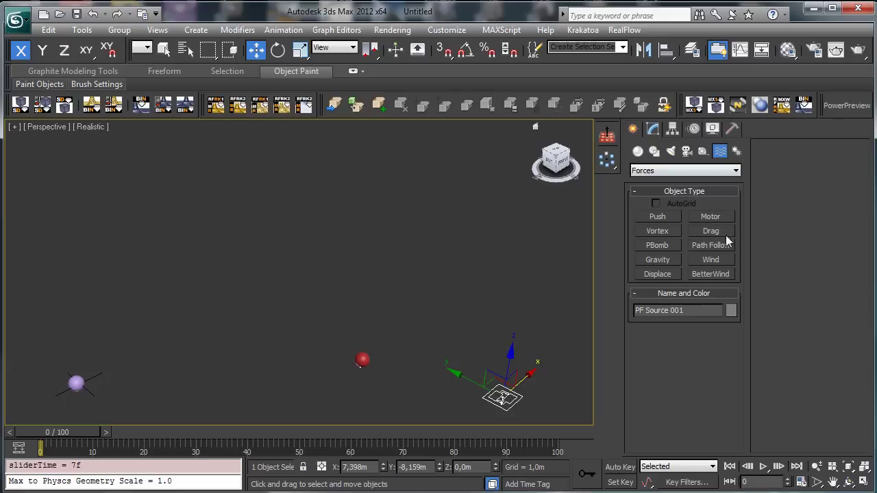
{"action": "left_click", "coordinate": [712, 232]}
{"action": "left_click", "coordinate": [421, 394]}
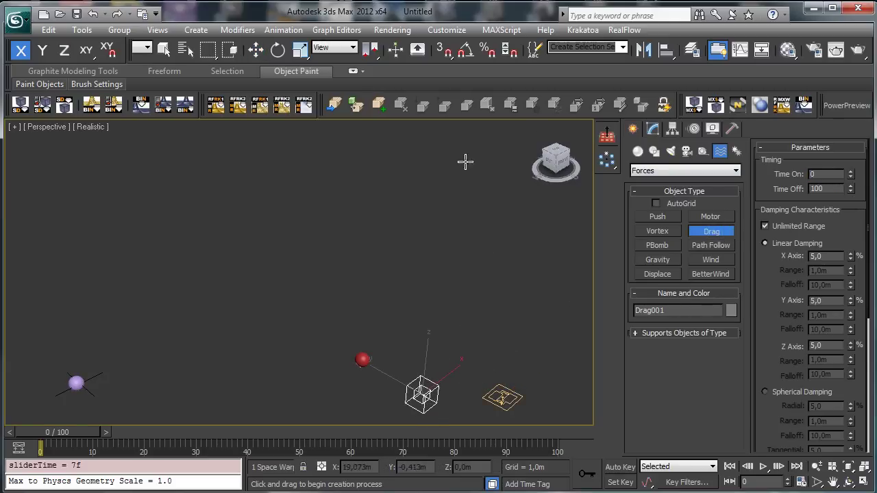
Step: Reopen PF Source 001's Particle View and insert a Force operator between Rotation 001 and Shape 001 in Event 001
{"action": "left_click", "coordinate": [163, 49]}
{"action": "left_click", "coordinate": [521, 401]}
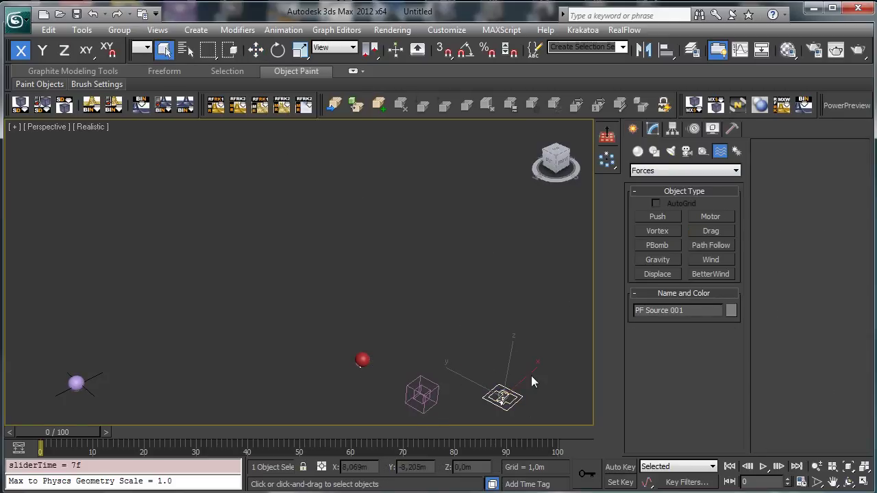
{"action": "left_click", "coordinate": [652, 128]}
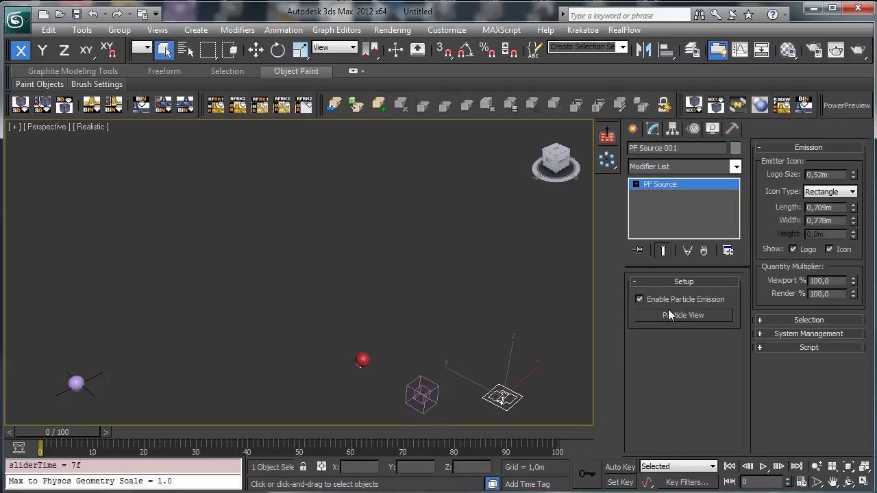
{"action": "left_click", "coordinate": [669, 314]}
{"action": "left_click_drag", "start_coordinate": [223, 45], "coordinate": [710, 44]}
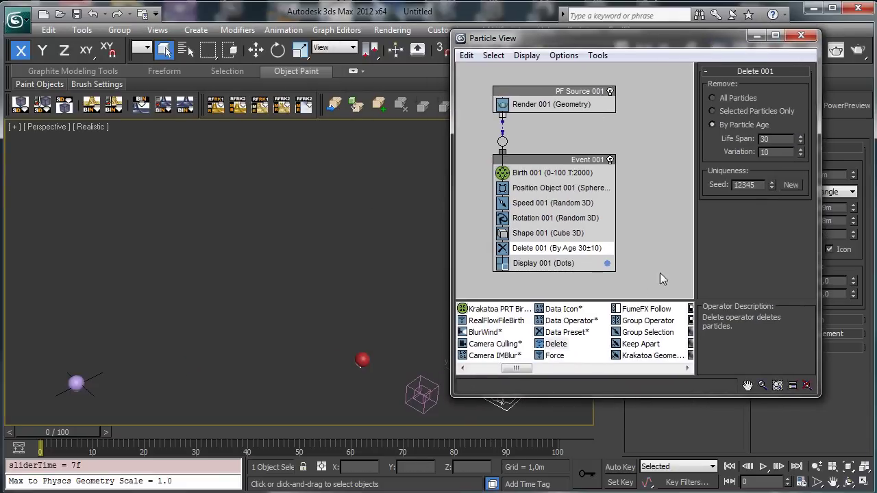
{"action": "left_click_drag", "start_coordinate": [555, 355], "coordinate": [540, 237]}
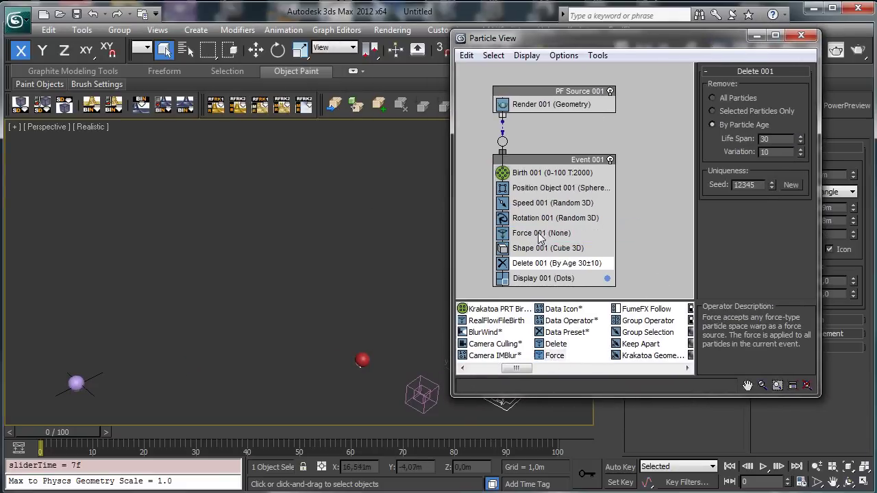
Step: Assign Drag001 as the Force operator's space warp, preview the emission and minimize Particle View
{"action": "left_click", "coordinate": [540, 233]}
{"action": "left_click", "coordinate": [740, 151]}
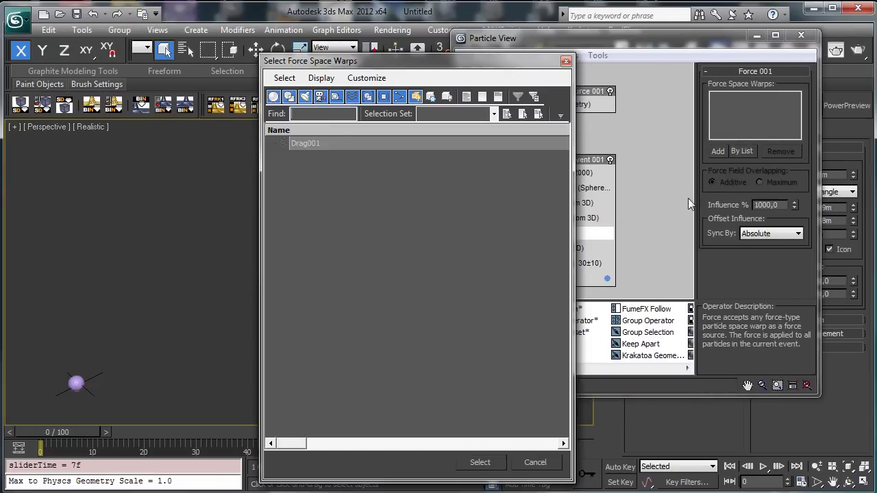
{"action": "double_click", "coordinate": [293, 145]}
{"action": "left_click_drag", "start_coordinate": [99, 432], "coordinate": [9, 423]}
{"action": "left_click", "coordinate": [756, 35]}
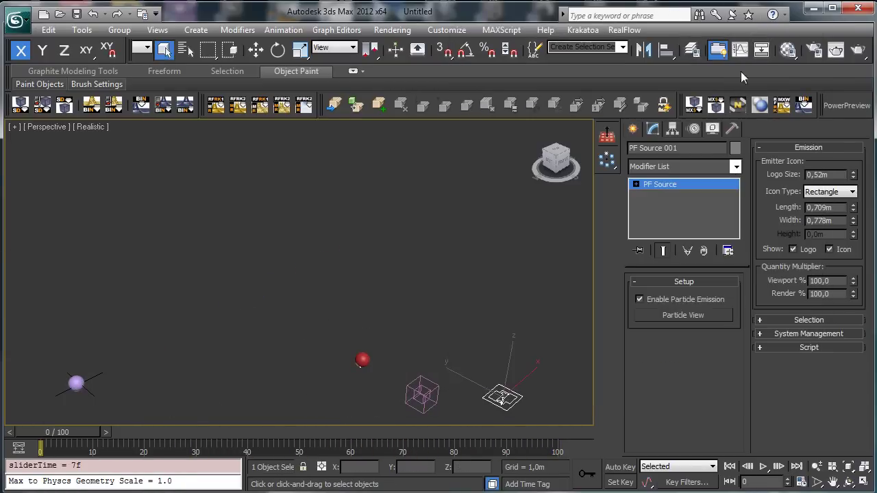
Step: Create a Wind space warp with an icon size of about 0.255 m between the Drag and PF Source icons
{"action": "left_click", "coordinate": [632, 129]}
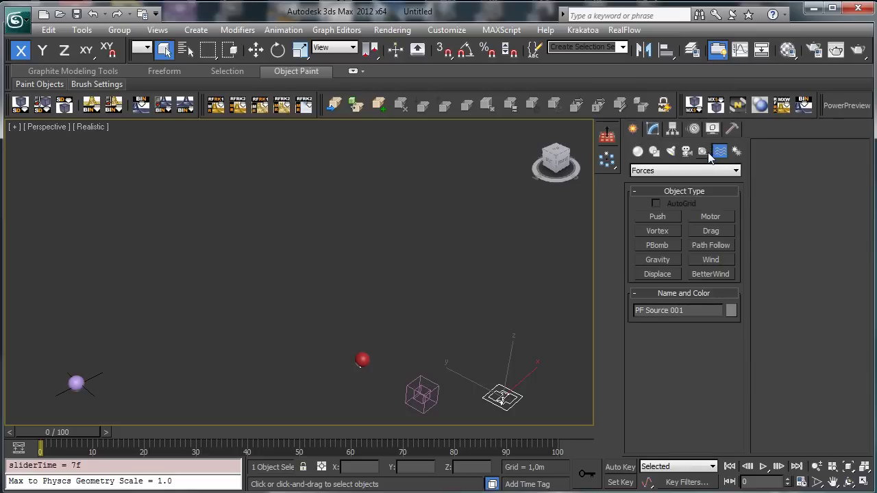
{"action": "left_click", "coordinate": [710, 260]}
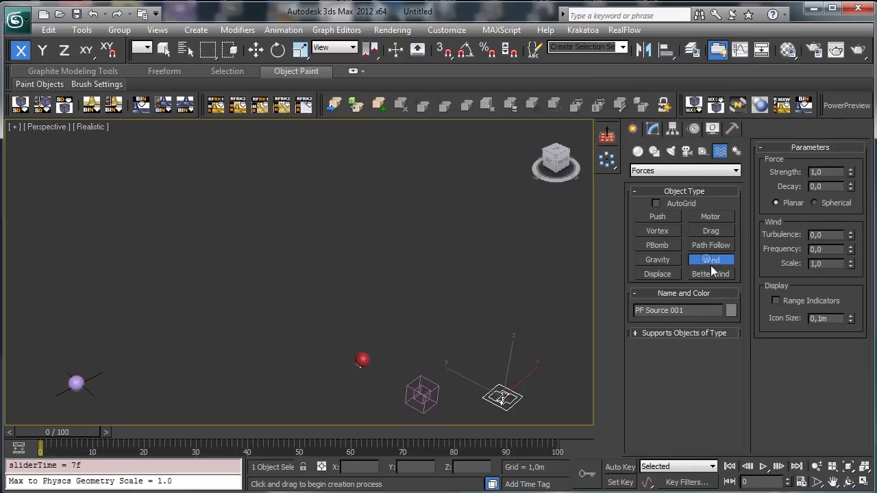
{"action": "left_click", "coordinate": [454, 378]}
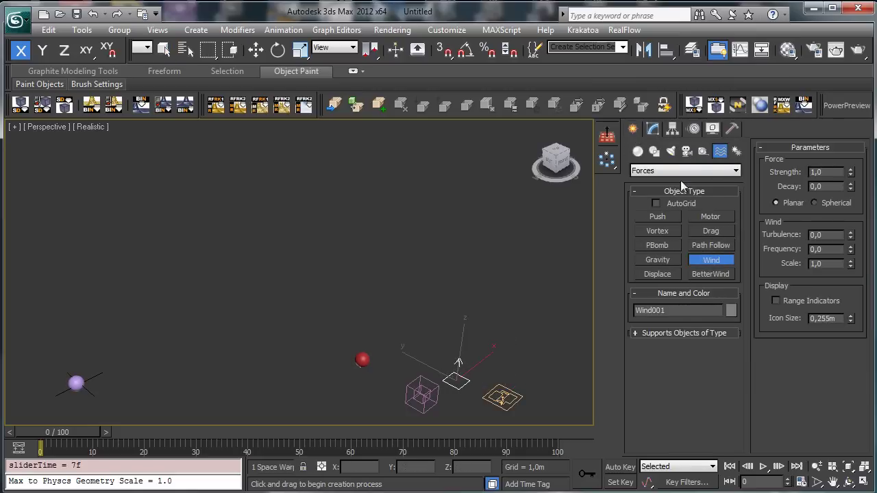
{"action": "left_click", "coordinate": [652, 130]}
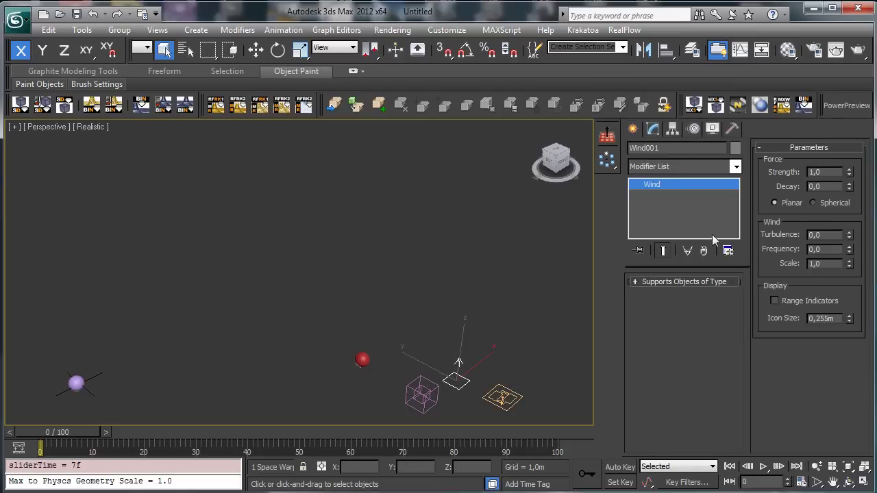
Step: Add Wind001 to the Force operator's space warps and scrub the timeline to frame 27
{"action": "left_click", "coordinate": [498, 393]}
{"action": "left_click", "coordinate": [680, 316]}
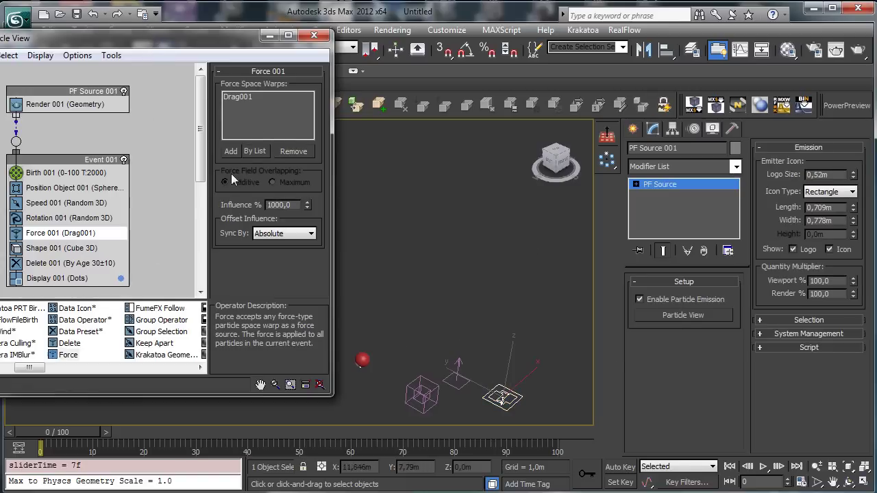
{"action": "left_click", "coordinate": [254, 151]}
{"action": "double_click", "coordinate": [291, 141]}
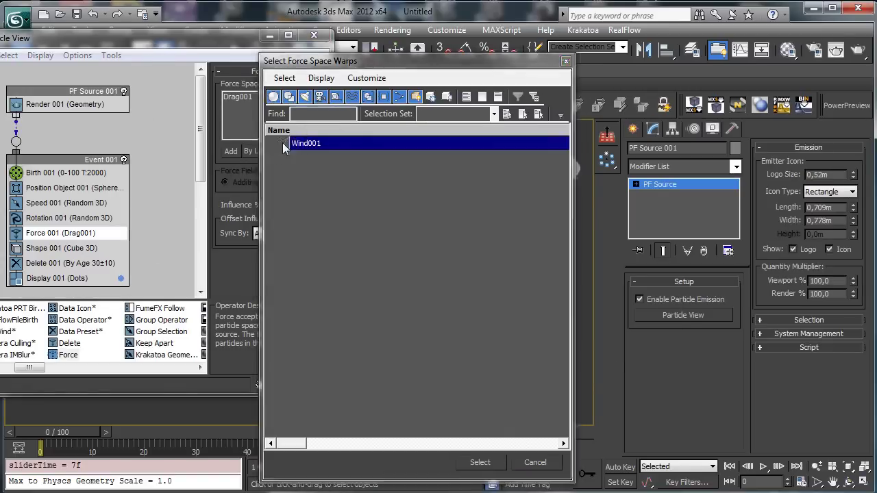
{"action": "left_click", "coordinate": [305, 37]}
{"action": "left_click_drag", "start_coordinate": [78, 428], "coordinate": [218, 428]}
Step: Set Wind001's strength to 0
{"action": "left_click", "coordinate": [472, 358]}
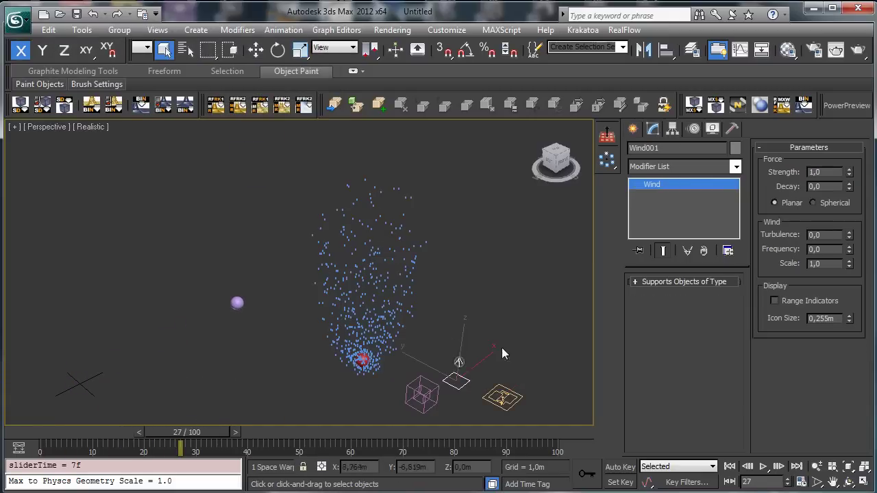
{"action": "double_click", "coordinate": [831, 173]}
{"action": "type", "text": "0"}
{"action": "key", "text": "Return"}
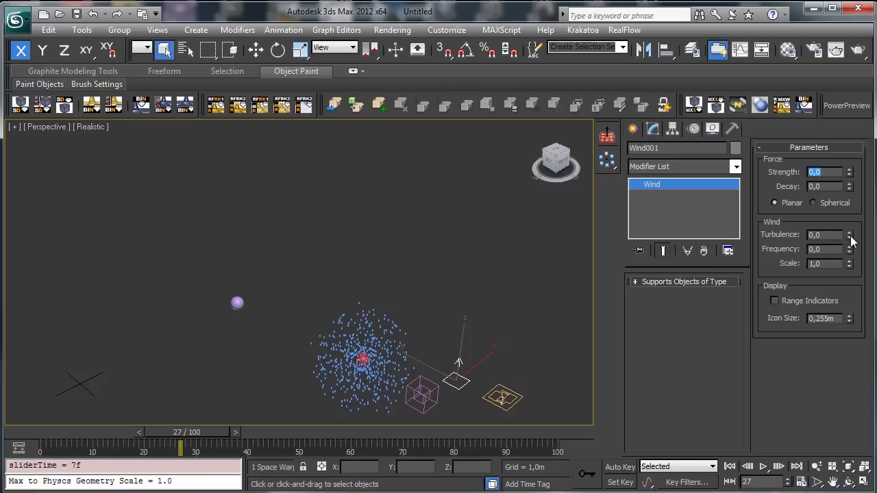
Step: Set Wind001's turbulence to 2.337, frequency to 5.801 and scale to 0.01
{"action": "left_click_drag", "start_coordinate": [849, 236], "coordinate": [847, 180]}
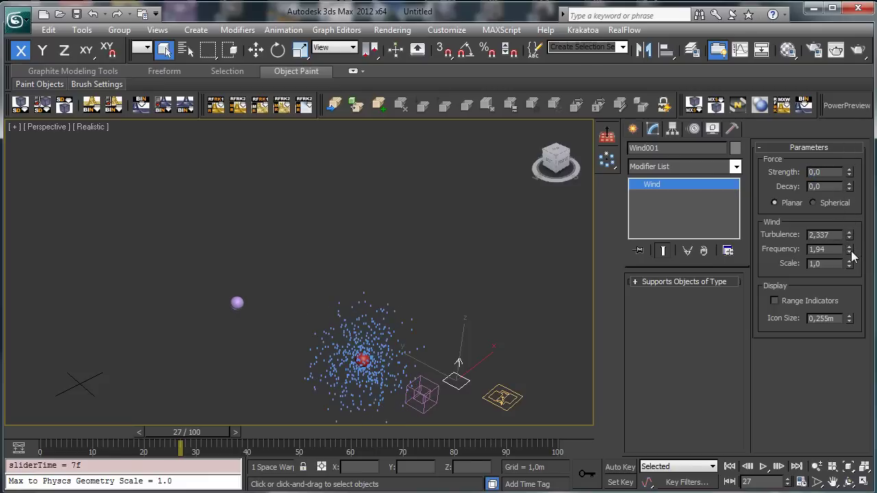
{"action": "left_click_drag", "start_coordinate": [850, 250], "coordinate": [850, 344]}
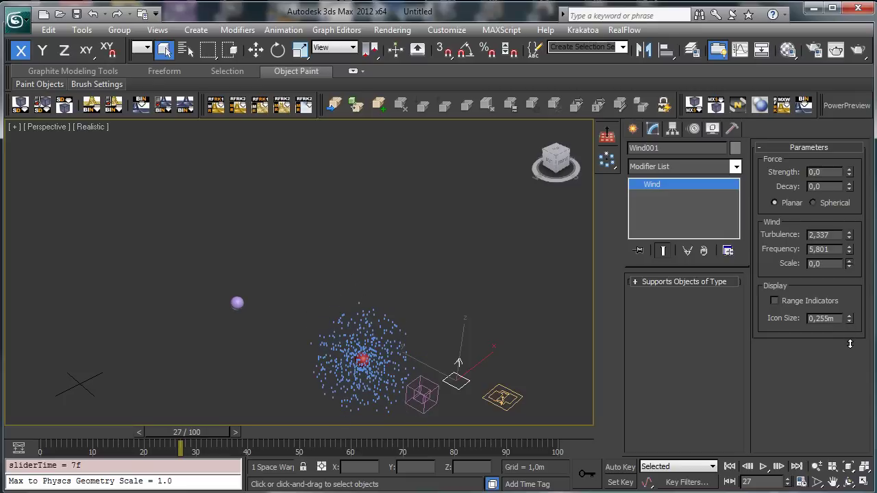
{"action": "left_click", "coordinate": [849, 260]}
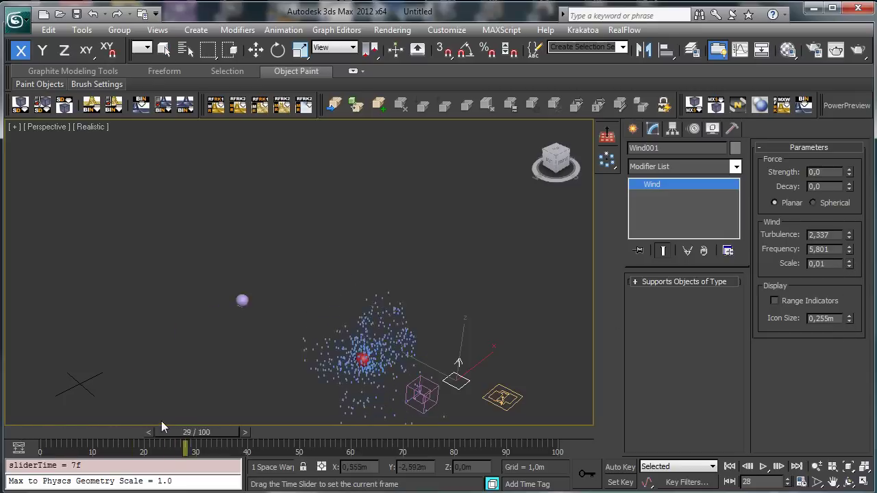
Step: Try wind scales of 0.03 and 0.2 while scrubbing the animation, and restore the scale to 0.01
{"action": "left_click_drag", "start_coordinate": [161, 430], "coordinate": [514, 361]}
{"action": "left_click", "coordinate": [850, 261]}
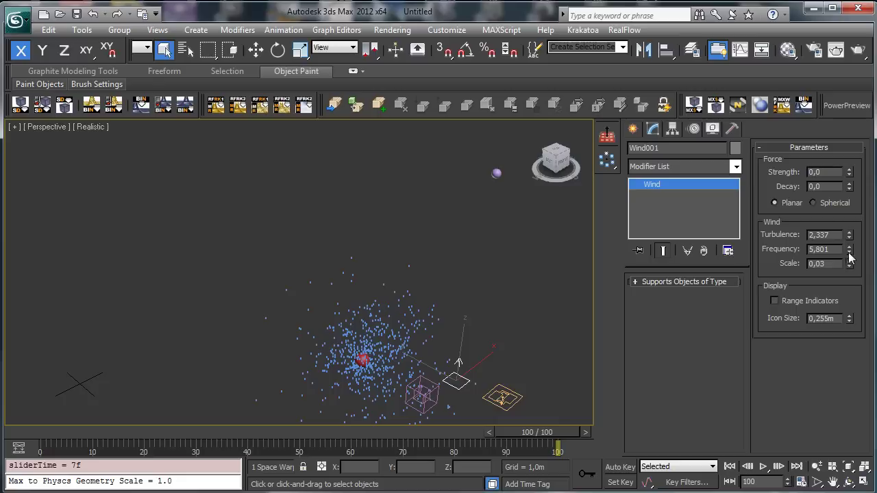
{"action": "left_click_drag", "start_coordinate": [849, 257], "coordinate": [849, 248]}
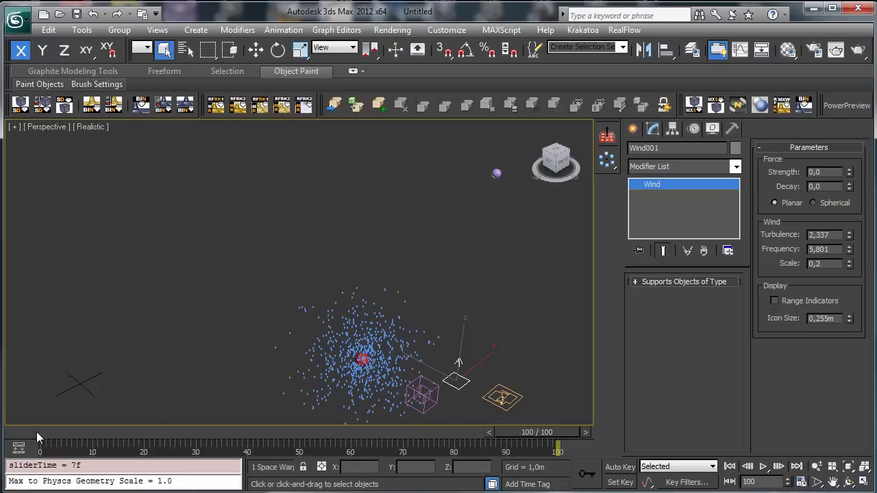
{"action": "left_click_drag", "start_coordinate": [36, 432], "coordinate": [387, 404]}
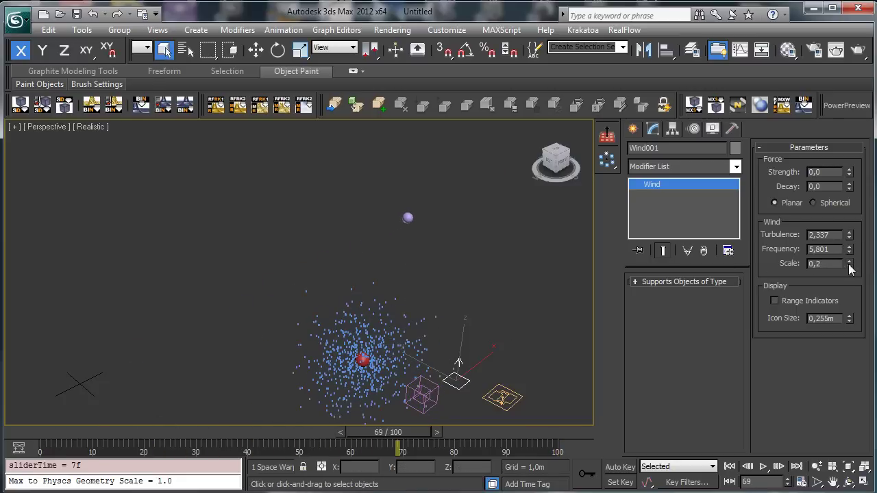
{"action": "right_click", "coordinate": [849, 266]}
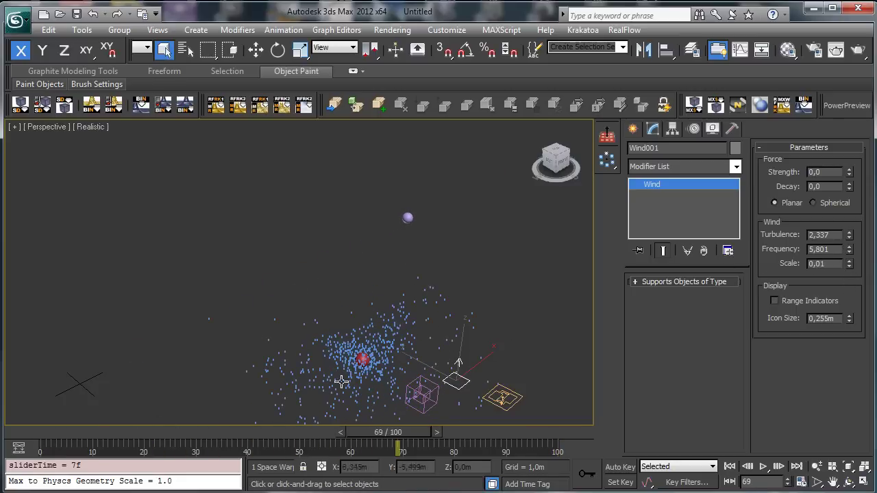
Step: Scrub through to frame 100, raise Wind001's frequency to 9.165 and return the timeline to frame 0
{"action": "left_click_drag", "start_coordinate": [27, 433], "coordinate": [555, 356]}
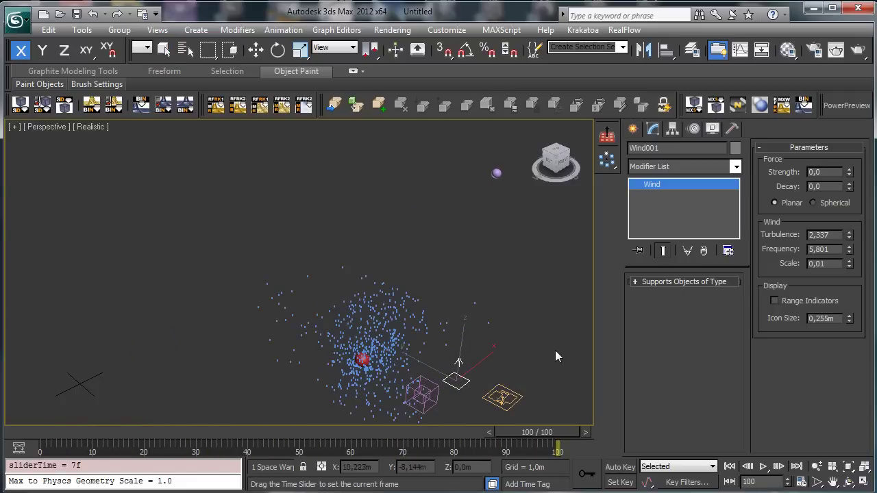
{"action": "left_click", "coordinate": [849, 248]}
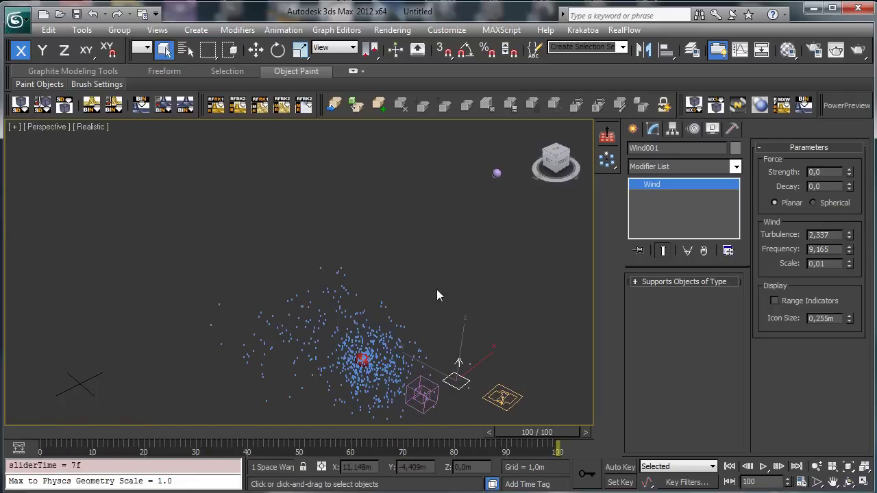
{"action": "left_click_drag", "start_coordinate": [18, 437], "coordinate": [24, 411]}
Step: Set Drag001's linear damping to 20% on the X, Y and Z axes and preview the emission
{"action": "left_click", "coordinate": [411, 389]}
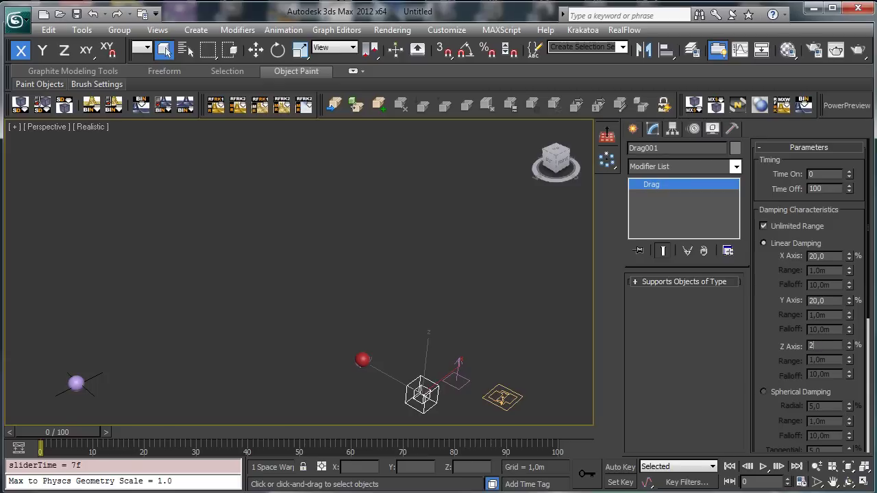
{"action": "left_click_drag", "start_coordinate": [55, 432], "coordinate": [32, 404]}
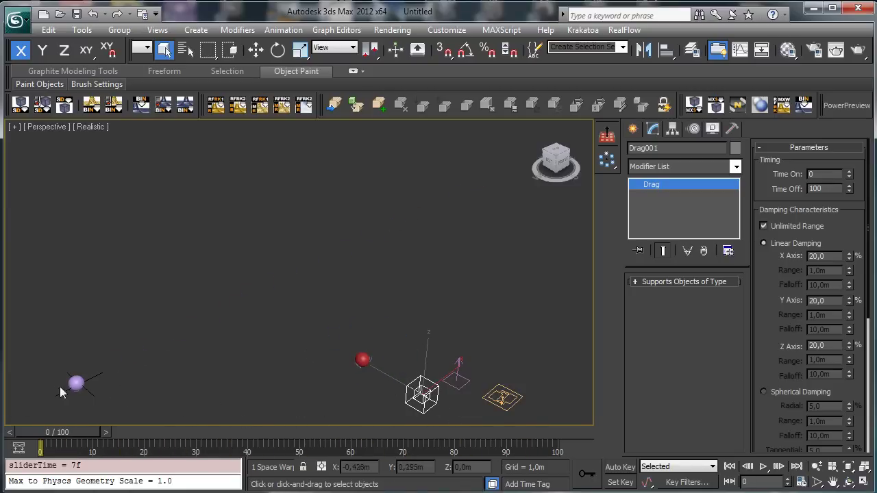
Step: Open the Particle View for PF Source 001 and move its window clear of the purple sphere
{"action": "left_click", "coordinate": [511, 394]}
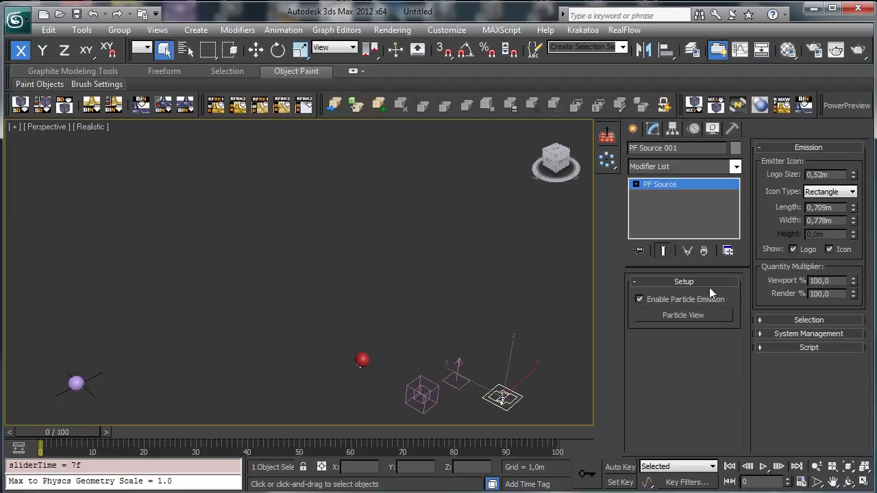
{"action": "left_click", "coordinate": [683, 315]}
{"action": "left_click_drag", "start_coordinate": [218, 41], "coordinate": [733, 58]}
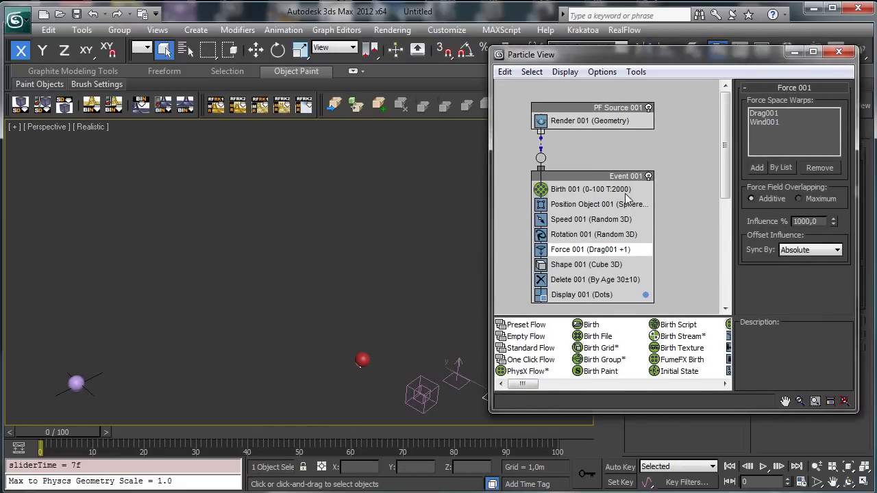
Step: Replace the Position Object operator's emitter with the purple moving sphere, Sphere001, and scrub through the animation
{"action": "left_click", "coordinate": [609, 205]}
{"action": "left_click", "coordinate": [781, 177]}
{"action": "left_click", "coordinate": [818, 227]}
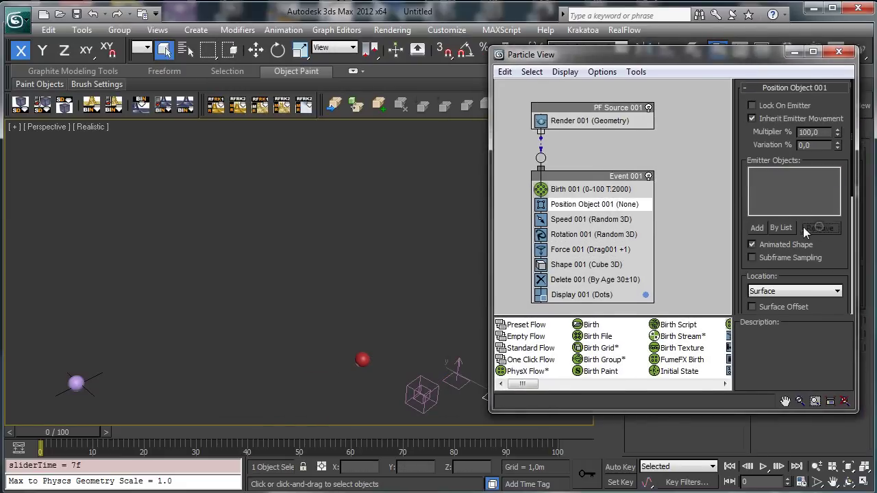
{"action": "left_click", "coordinate": [756, 228]}
{"action": "left_click", "coordinate": [75, 384]}
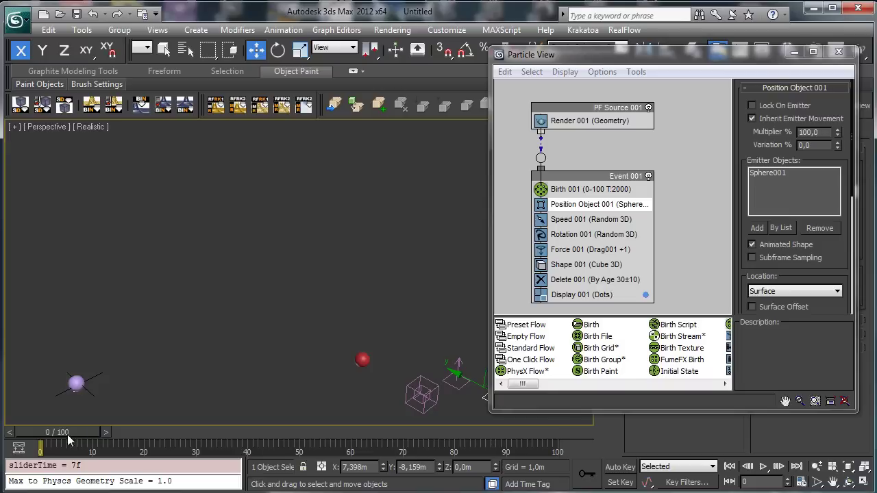
{"action": "left_click_drag", "start_coordinate": [56, 432], "coordinate": [334, 341]}
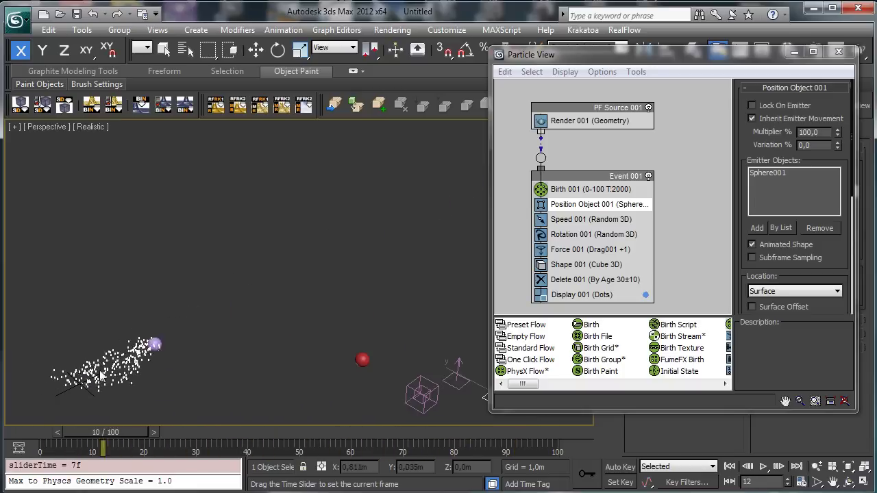
{"action": "key", "text": "w"}
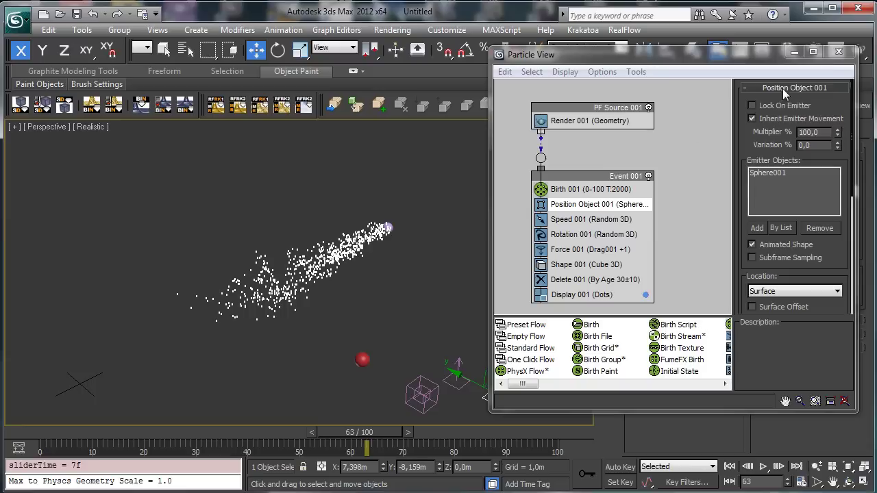
Step: Remove Sphere001 from the Position Object emitters, pick the red Sphere002 instead and return to frame 0
{"action": "left_click", "coordinate": [775, 173]}
{"action": "left_click", "coordinate": [819, 227]}
{"action": "left_click", "coordinate": [757, 228]}
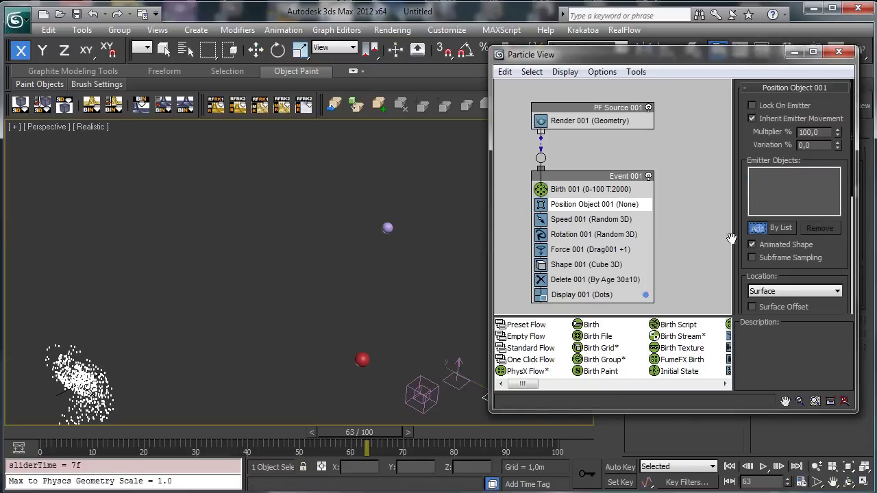
{"action": "left_click", "coordinate": [359, 357]}
{"action": "left_click_drag", "start_coordinate": [76, 431], "coordinate": [46, 408]}
Step: Set the Display operator's type to Geometry, scrub through to frame 100 and return to frame 0
{"action": "left_click", "coordinate": [588, 295]}
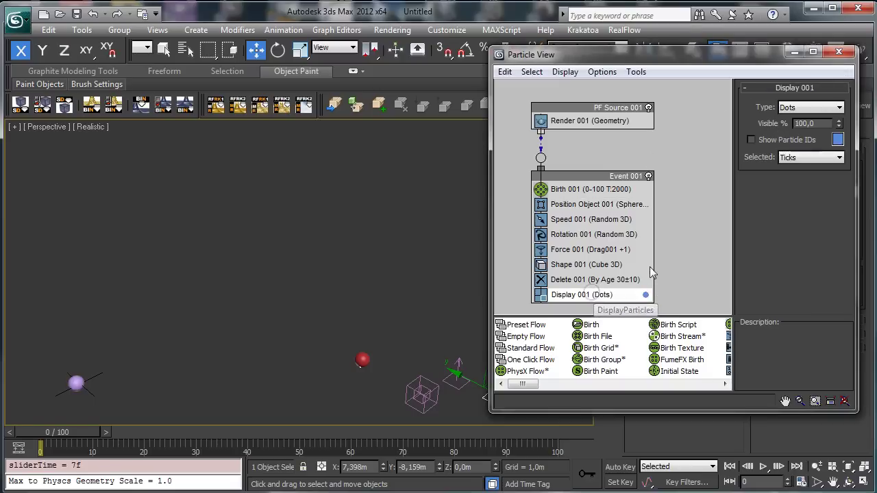
{"action": "left_click", "coordinate": [805, 108]}
{"action": "left_click", "coordinate": [798, 173]}
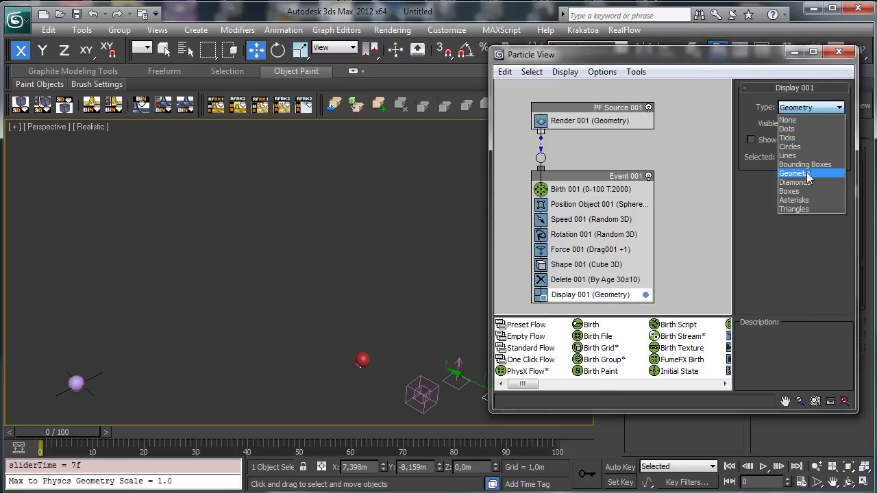
{"action": "left_click_drag", "start_coordinate": [40, 433], "coordinate": [535, 351]}
{"action": "left_click_drag", "start_coordinate": [583, 338], "coordinate": [579, 341]}
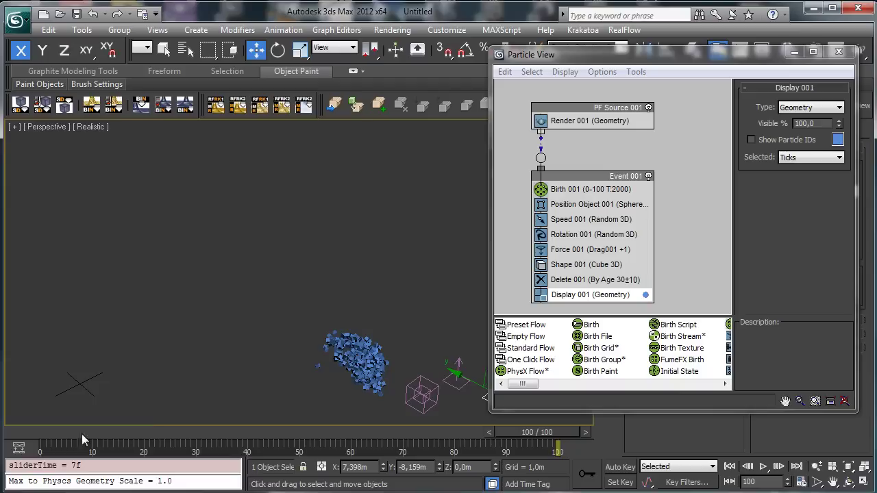
{"action": "left_click", "coordinate": [22, 434]}
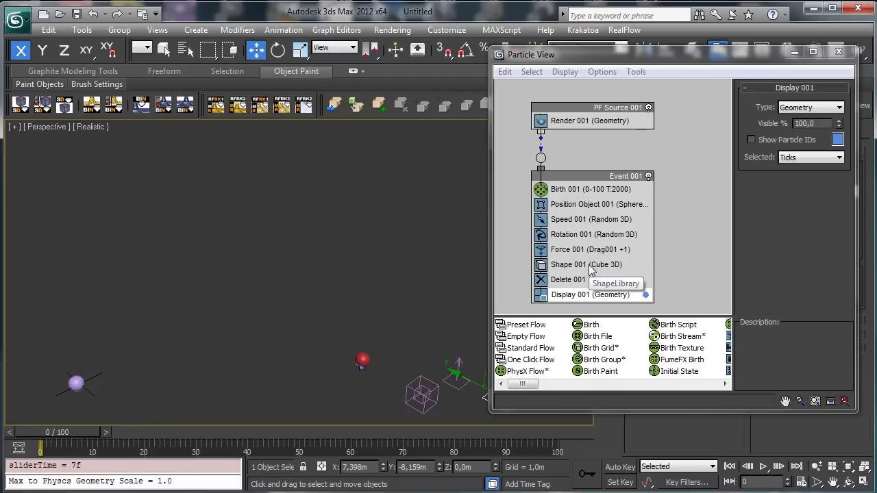
Step: Reduce the Shape operator's cube size to 0.044 m, checking it around frame 39, and return to frame 0
{"action": "left_click", "coordinate": [582, 265]}
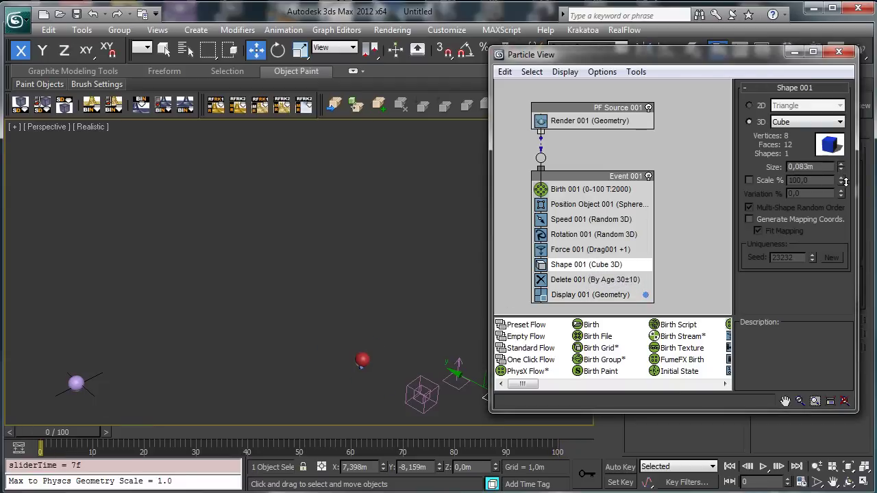
{"action": "left_click_drag", "start_coordinate": [101, 430], "coordinate": [285, 414]}
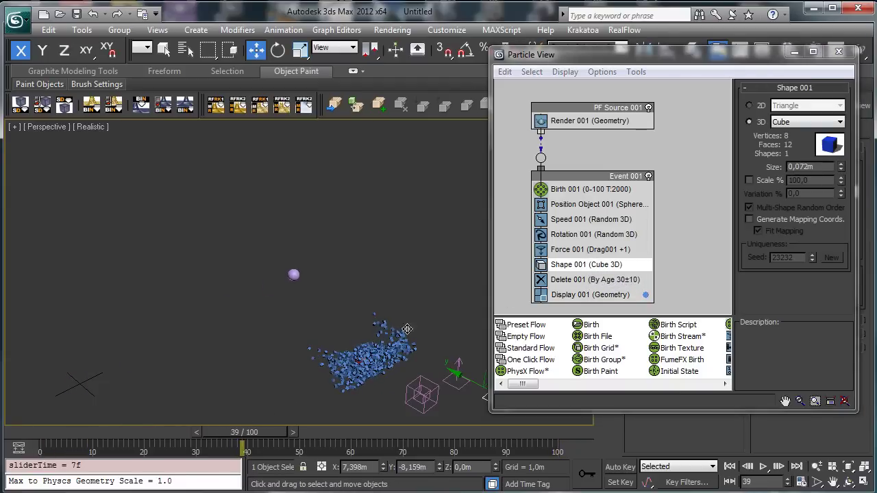
{"action": "left_click_drag", "start_coordinate": [841, 171], "coordinate": [848, 185]}
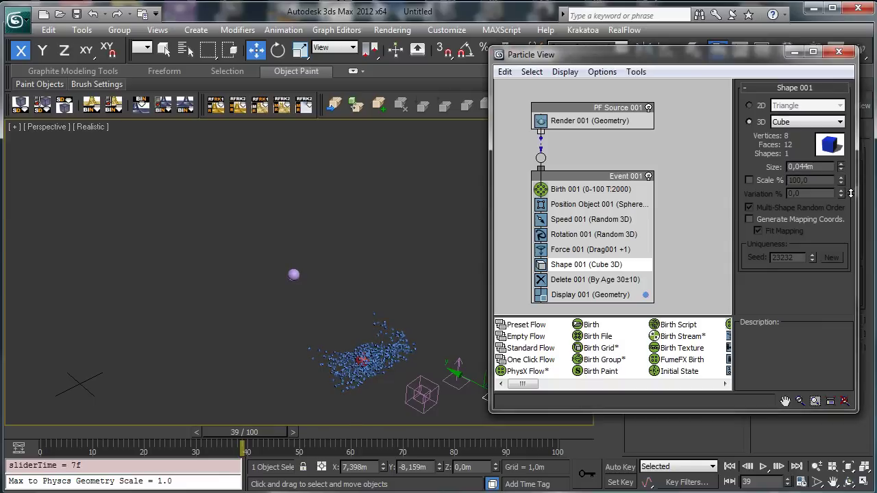
{"action": "left_click_drag", "start_coordinate": [63, 431], "coordinate": [54, 401]}
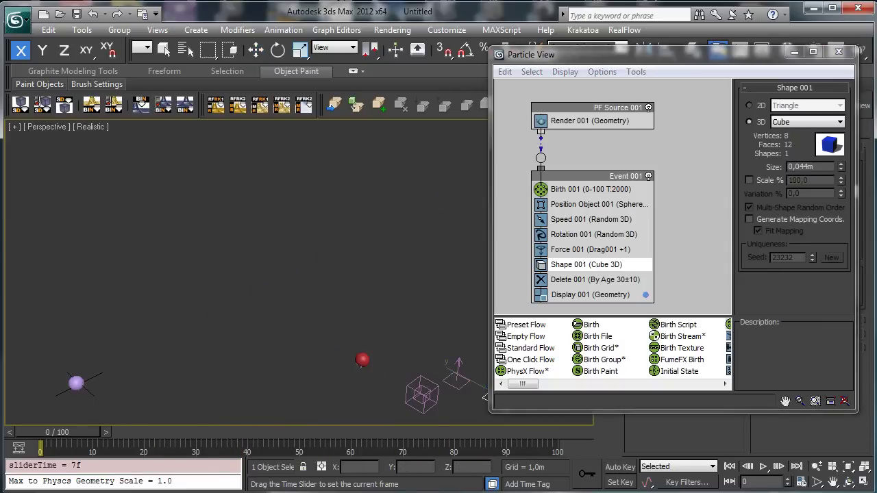
Step: Close the Particle View and create a Mesher compound object beside the purple sphere
{"action": "left_click", "coordinate": [839, 51]}
{"action": "left_click", "coordinate": [631, 131]}
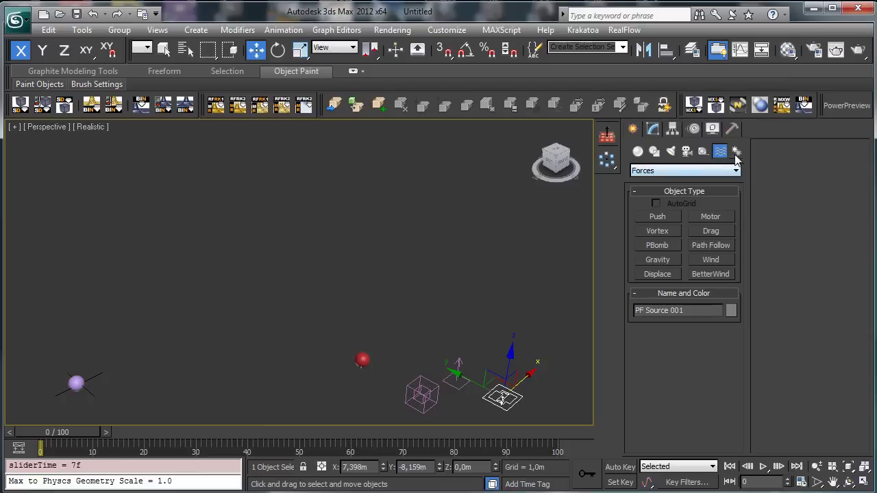
{"action": "left_click", "coordinate": [638, 151]}
{"action": "left_click", "coordinate": [685, 170]}
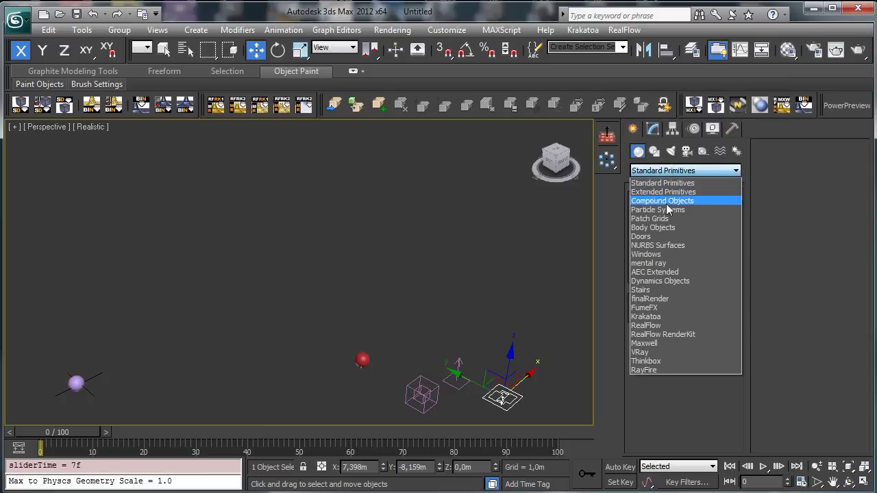
{"action": "left_click", "coordinate": [688, 198]}
{"action": "left_click", "coordinate": [710, 274]}
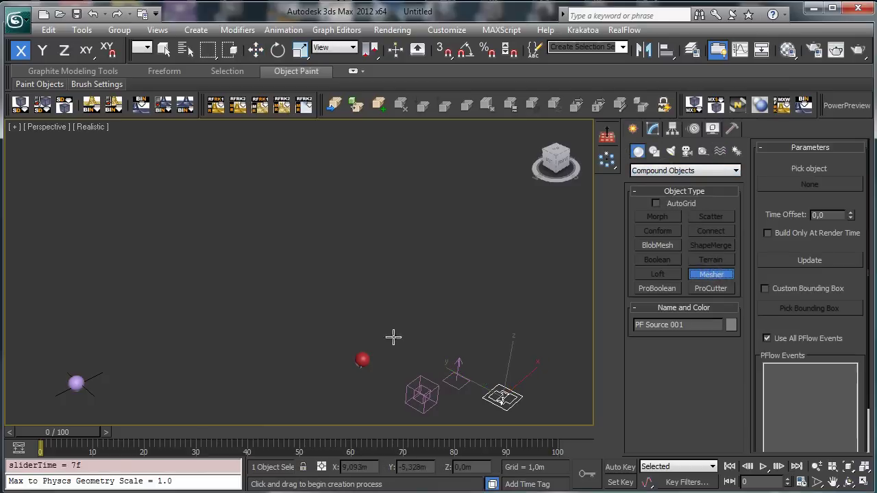
{"action": "left_click", "coordinate": [150, 396]}
Step: Assign PF Source 001 as the Mesher's source object
{"action": "left_click", "coordinate": [653, 128]}
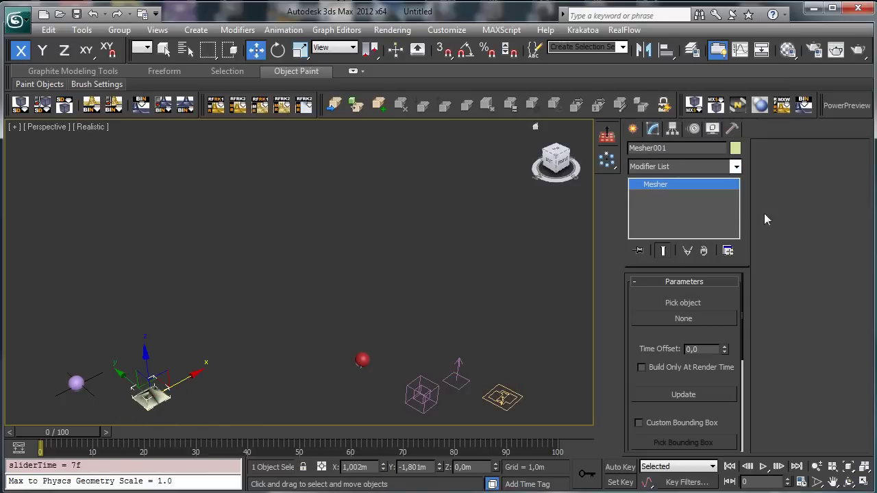
{"action": "left_click", "coordinate": [662, 319]}
{"action": "left_click", "coordinate": [502, 396]}
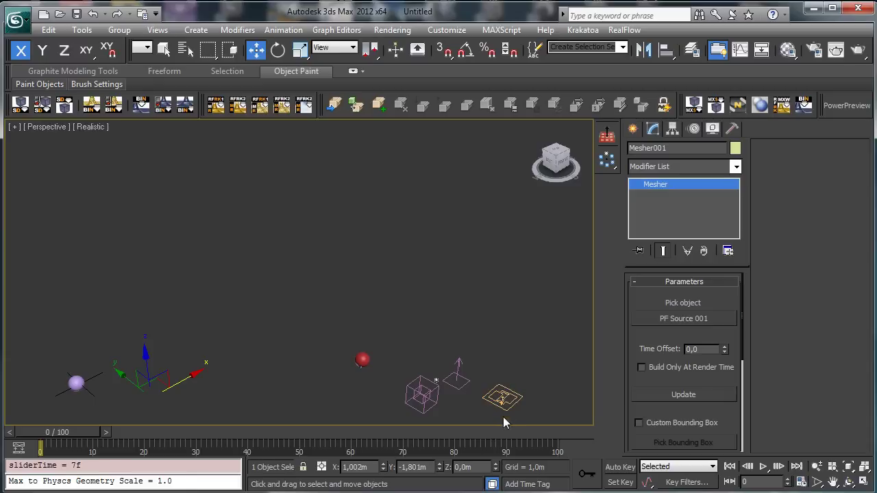
Step: Align the Mesher center to center with the purple Sphere001, scrub through the animation and return to frame 0
{"action": "left_click", "coordinate": [666, 49]}
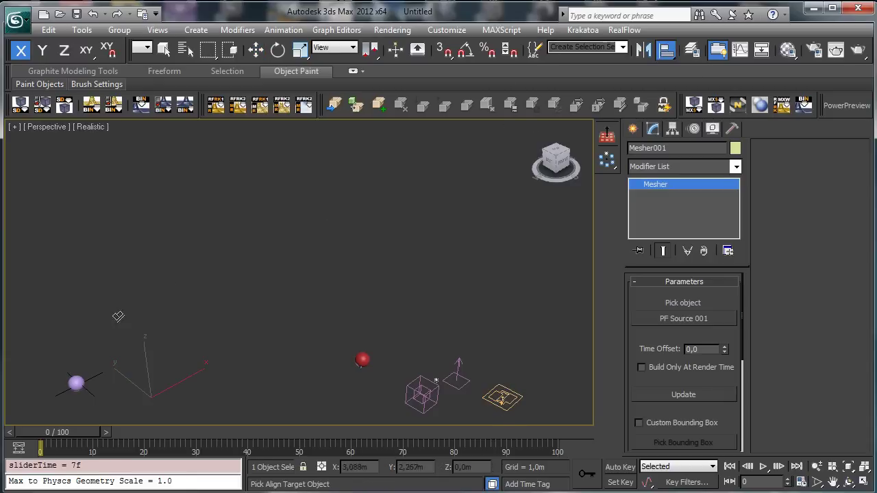
{"action": "left_click", "coordinate": [78, 383]}
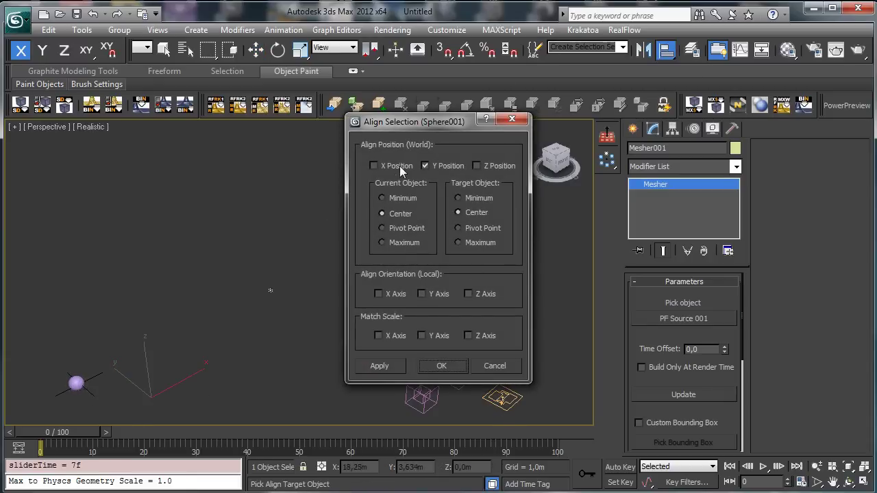
{"action": "left_click", "coordinate": [442, 365]}
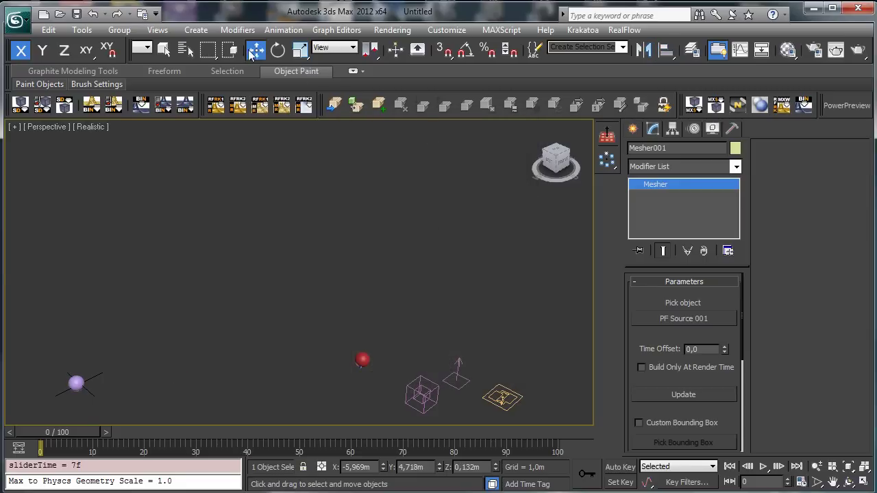
{"action": "left_click", "coordinate": [167, 50]}
{"action": "left_click_drag", "start_coordinate": [59, 433], "coordinate": [542, 400]}
{"action": "key", "text": "Home"}
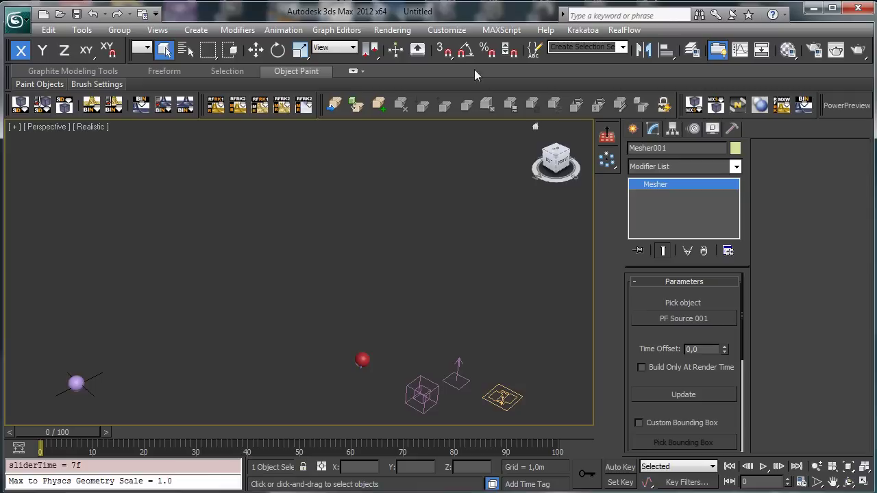
Step: Link the Mesher to Sphere001 as its parent and scrub to about frame 40 to check the motion
{"action": "left_click_drag", "start_coordinate": [135, 60], "coordinate": [231, 60]}
{"action": "left_click", "coordinate": [143, 49]}
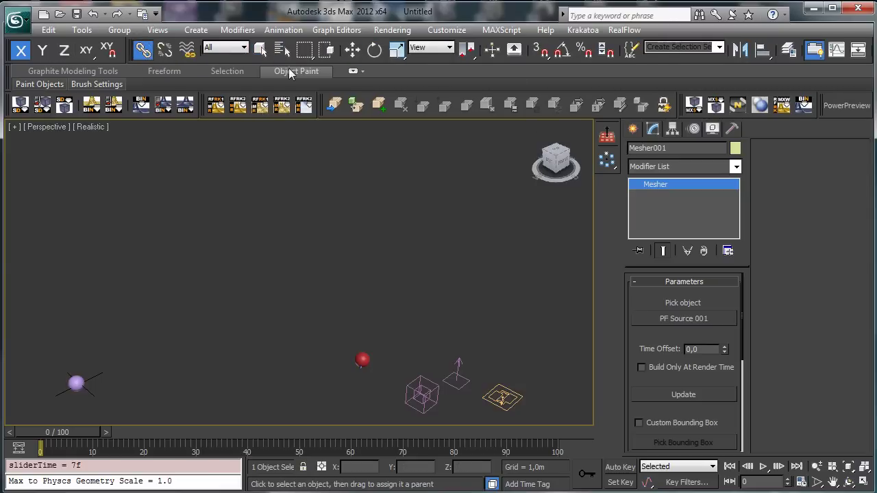
{"action": "left_click", "coordinate": [276, 50]}
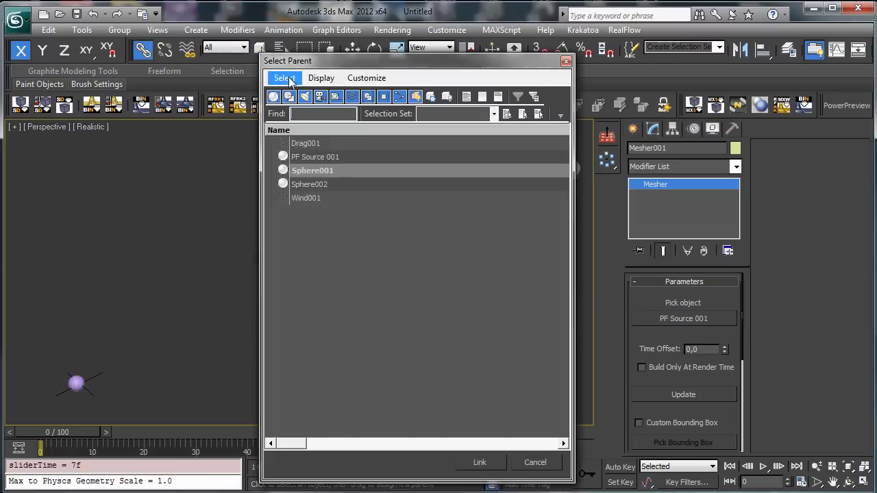
{"action": "double_click", "coordinate": [321, 182]}
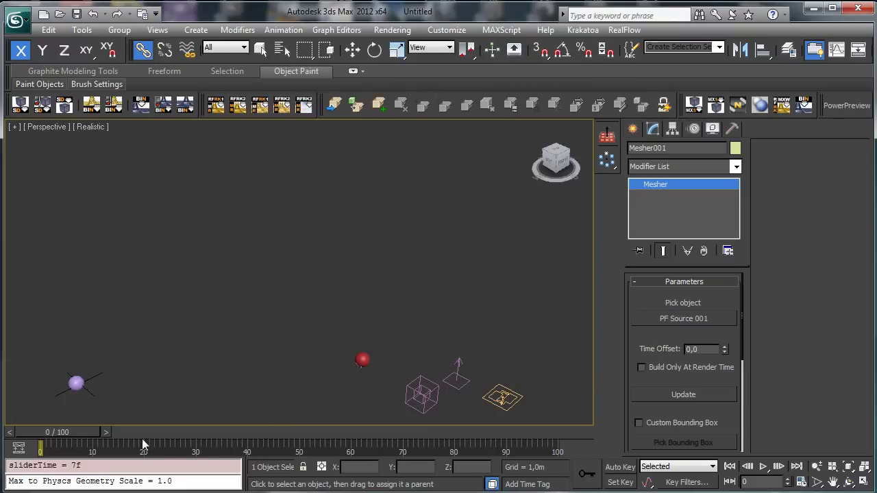
{"action": "left_click_drag", "start_coordinate": [66, 438], "coordinate": [62, 360]}
{"action": "left_click", "coordinate": [142, 51]}
{"action": "left_click_drag", "start_coordinate": [113, 433], "coordinate": [304, 401]}
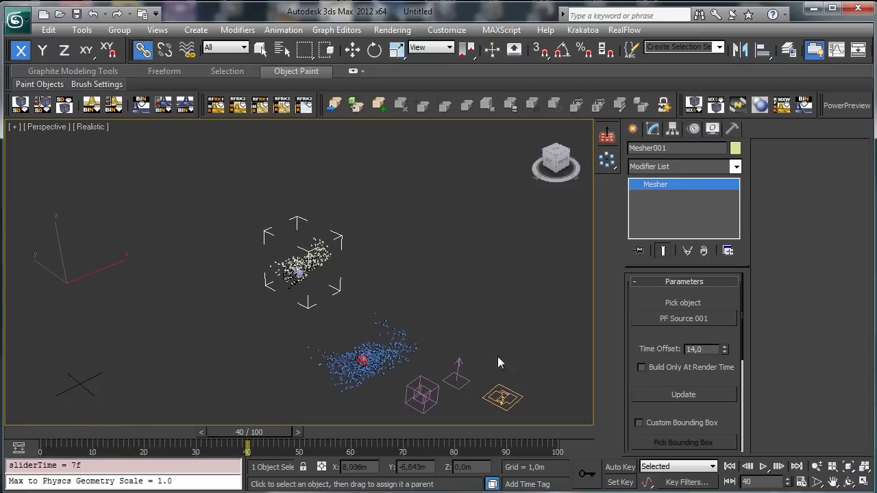
Step: Try a Mesher time offset of -33, set it to -17 at frame 0 and scrub the animation
{"action": "left_click_drag", "start_coordinate": [724, 368], "coordinate": [724, 372]}
{"action": "left_click_drag", "start_coordinate": [250, 433], "coordinate": [39, 425]}
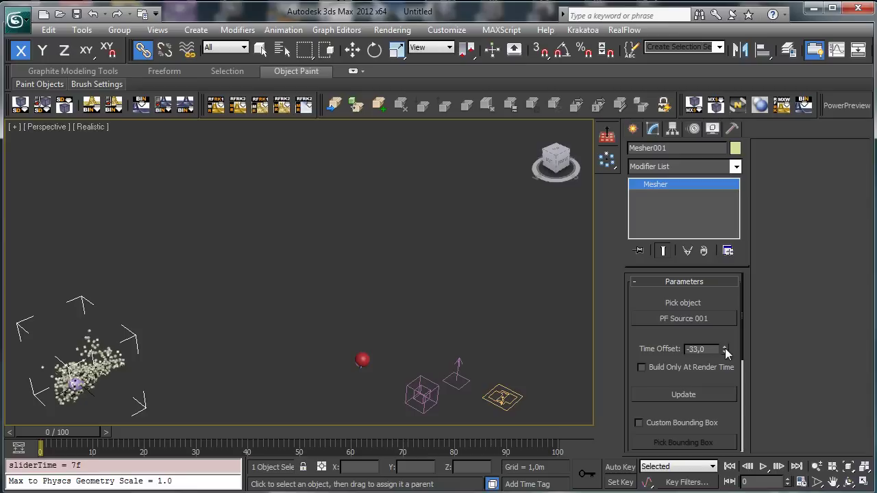
{"action": "left_click_drag", "start_coordinate": [725, 349], "coordinate": [722, 337]}
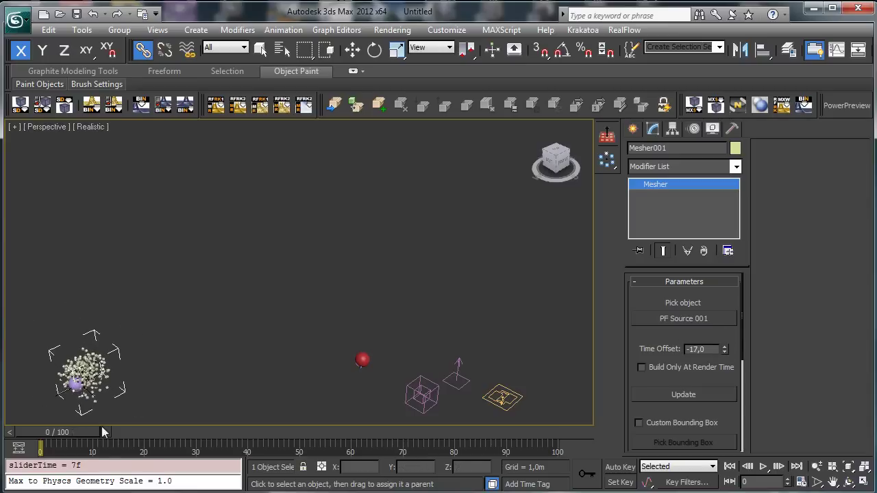
{"action": "left_click_drag", "start_coordinate": [103, 431], "coordinate": [226, 358]}
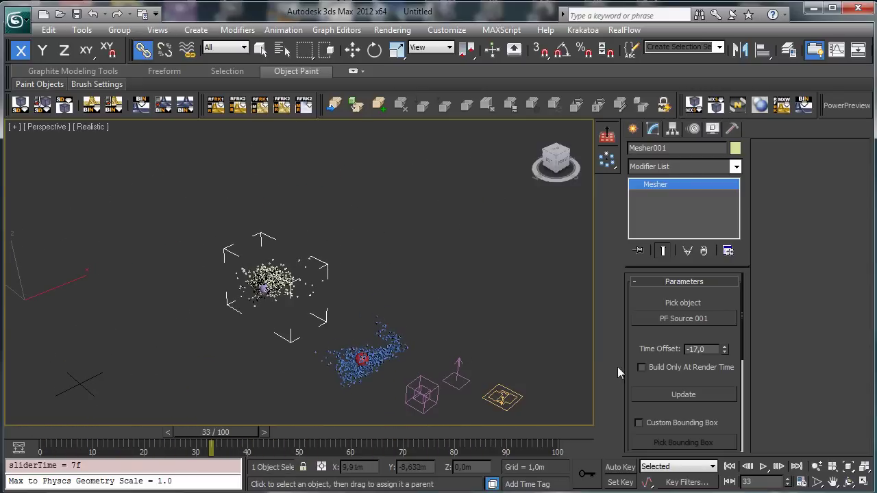
Step: Inspect the meshed particles around the moving sphere close up and from afar while scrubbing the timeline
{"action": "left_click", "coordinate": [816, 466]}
{"action": "left_click_drag", "start_coordinate": [247, 304], "coordinate": [231, 246]}
{"action": "left_click_drag", "start_coordinate": [81, 433], "coordinate": [37, 384]}
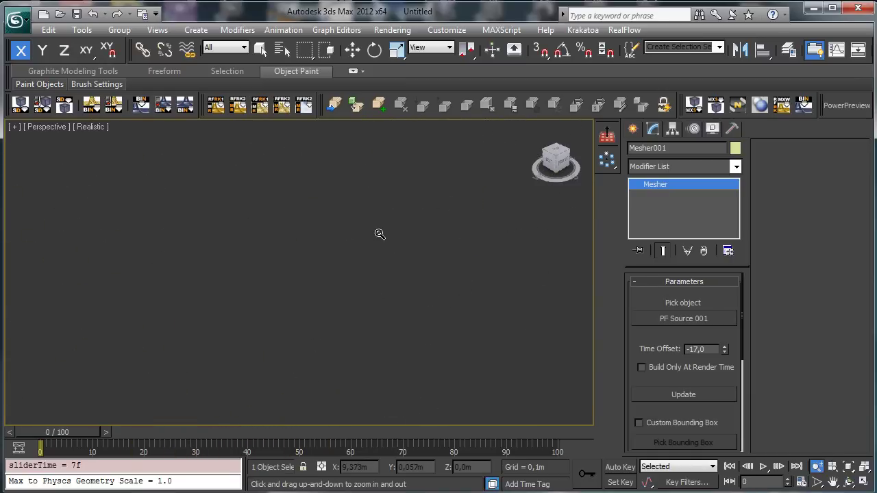
{"action": "left_click_drag", "start_coordinate": [379, 234], "coordinate": [342, 388]}
{"action": "left_click_drag", "start_coordinate": [82, 431], "coordinate": [565, 335]}
{"action": "left_click_drag", "start_coordinate": [42, 436], "coordinate": [247, 360]}
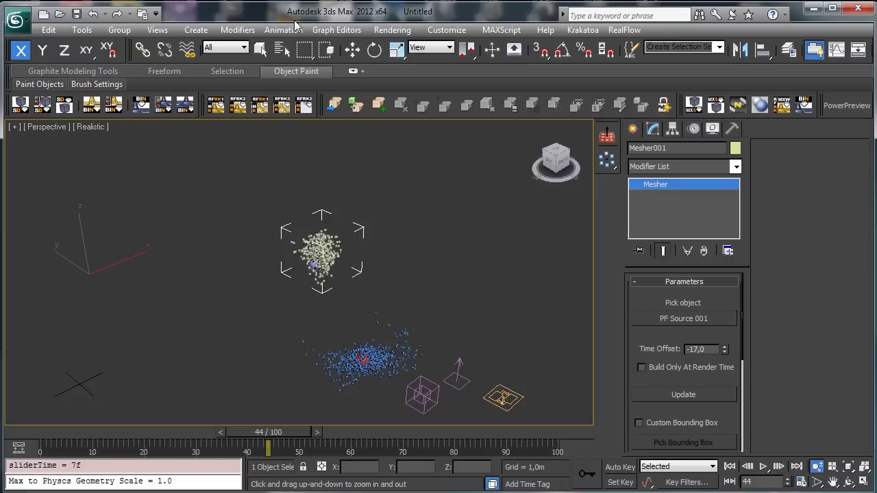
{"action": "left_click", "coordinate": [261, 48]}
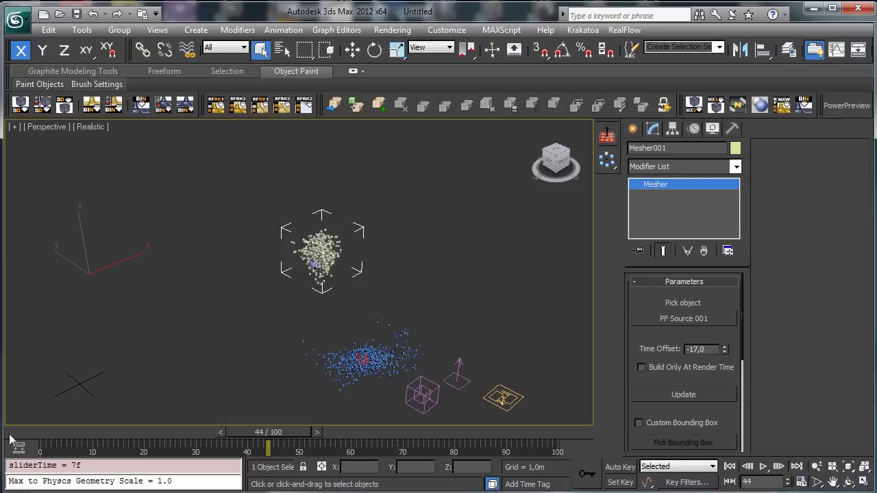
{"action": "left_click_drag", "start_coordinate": [52, 433], "coordinate": [128, 435]}
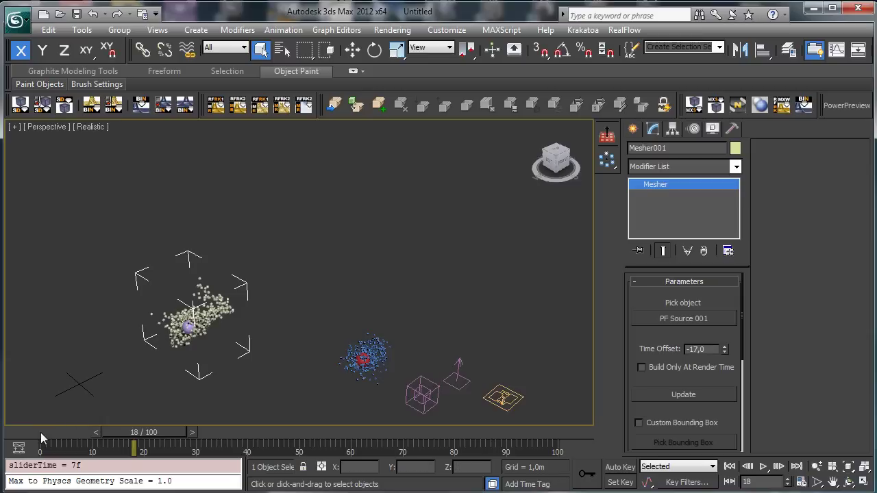
Step: At frame 0, create a second Wind space warp beside the existing one and rotate it to about -74 degrees around Y
{"action": "left_click_drag", "start_coordinate": [41, 432], "coordinate": [37, 433]}
{"action": "left_click", "coordinate": [633, 130]}
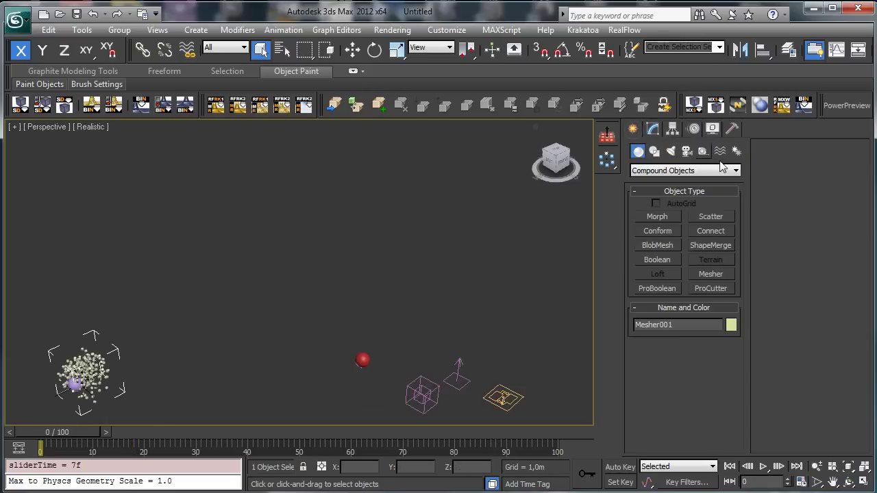
{"action": "left_click", "coordinate": [702, 152]}
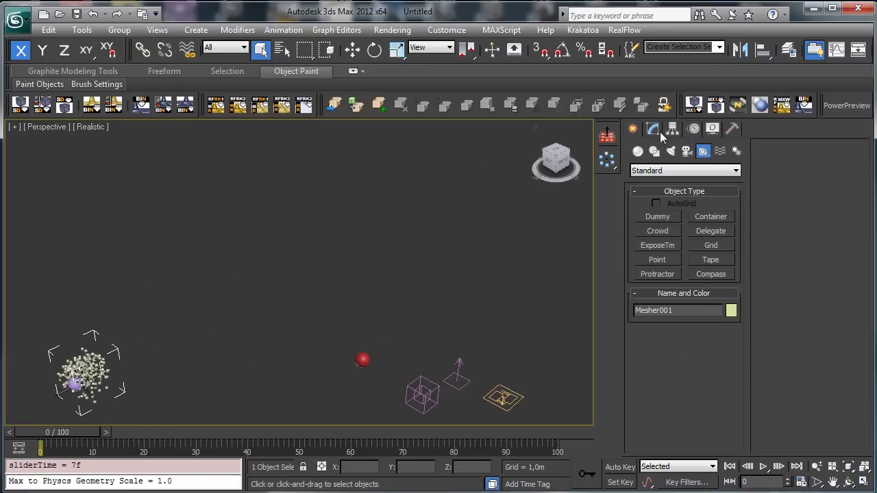
{"action": "left_click", "coordinate": [720, 152]}
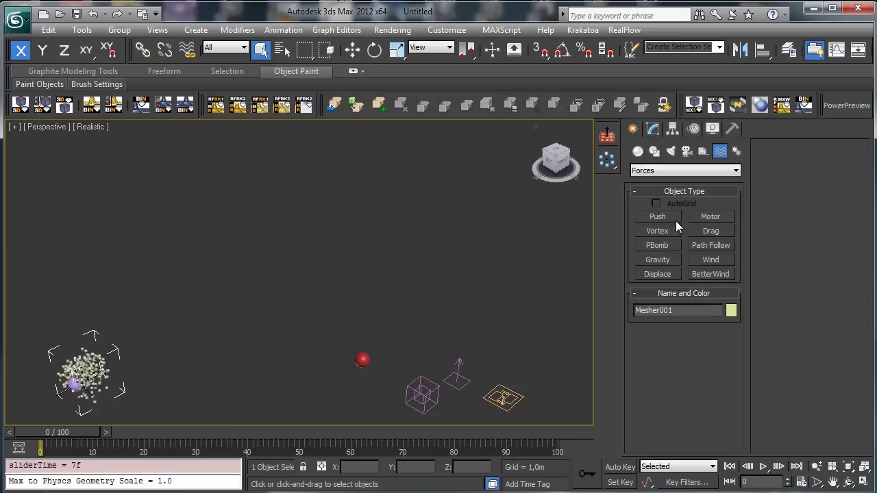
{"action": "left_click", "coordinate": [710, 258]}
{"action": "left_click_drag", "start_coordinate": [470, 371], "coordinate": [487, 385]}
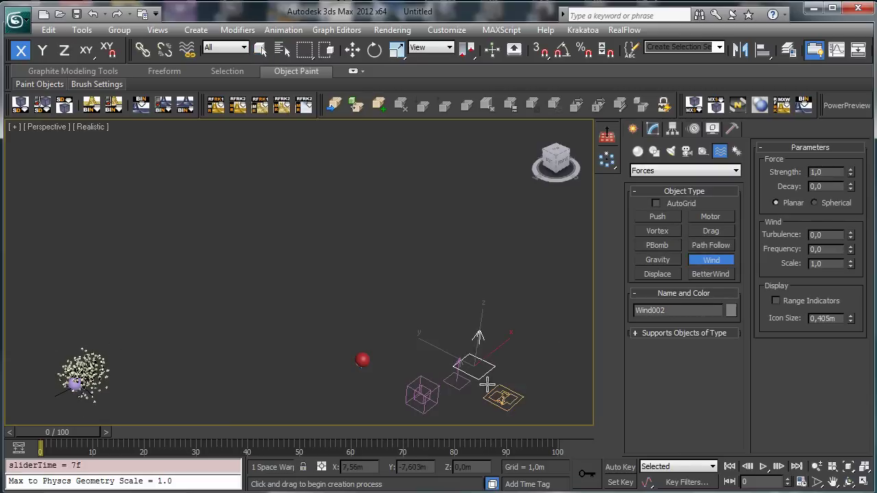
{"action": "left_click", "coordinate": [374, 52]}
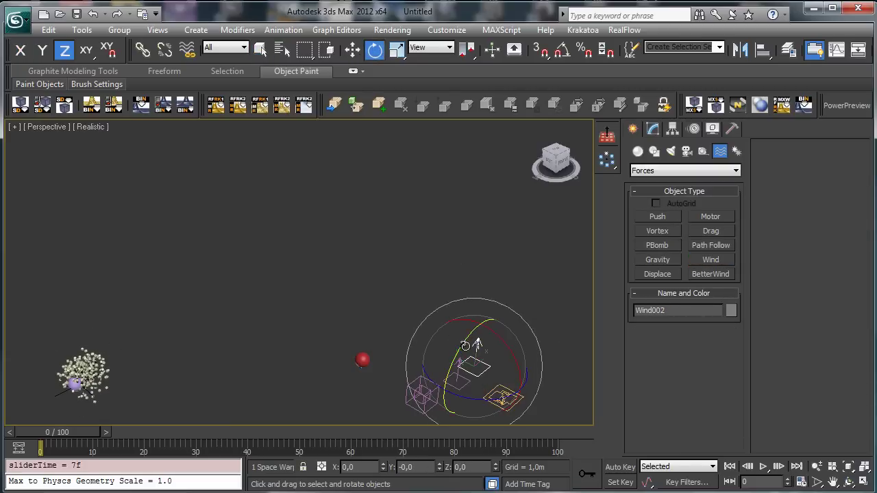
{"action": "left_click_drag", "start_coordinate": [465, 346], "coordinate": [383, 407]}
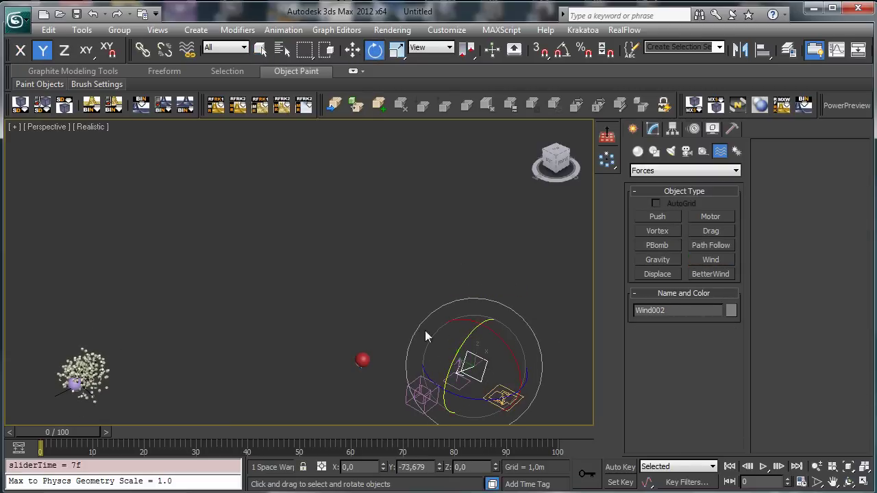
Step: Add a Force operator using Wind002 below Force 001 in the PF Source's Event 001, and scrub to frame 43
{"action": "left_click", "coordinate": [260, 48]}
{"action": "left_click", "coordinate": [498, 387]}
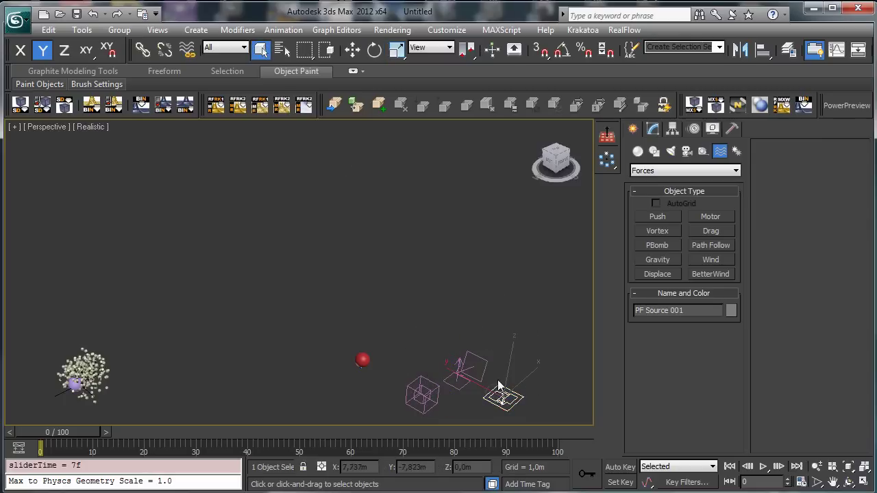
{"action": "left_click", "coordinate": [651, 128]}
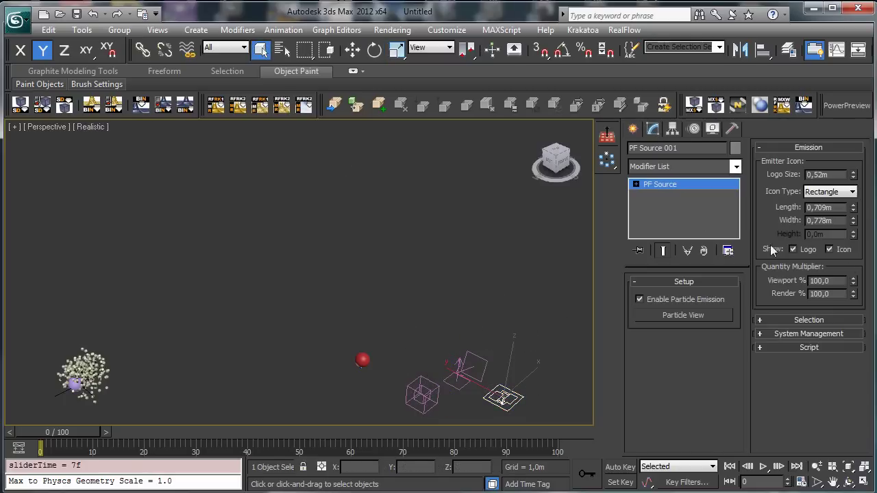
{"action": "left_click", "coordinate": [707, 317]}
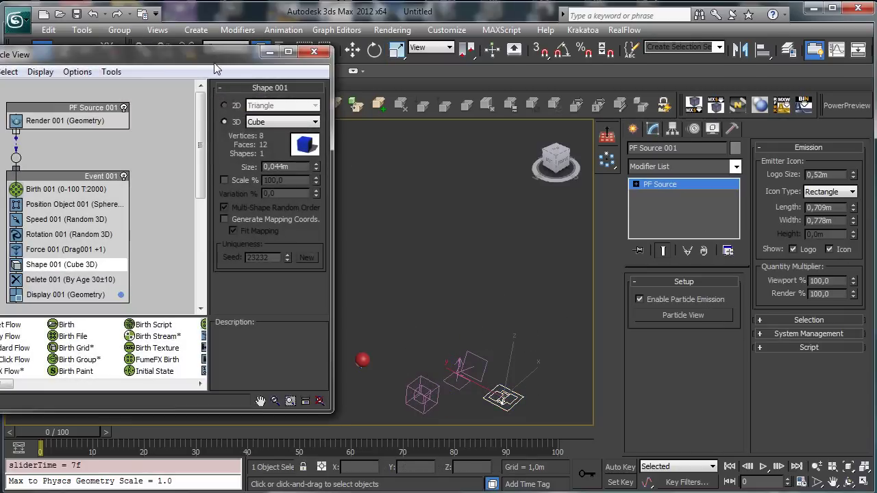
{"action": "left_click_drag", "start_coordinate": [215, 61], "coordinate": [796, 54]}
{"action": "left_click", "coordinate": [665, 378]}
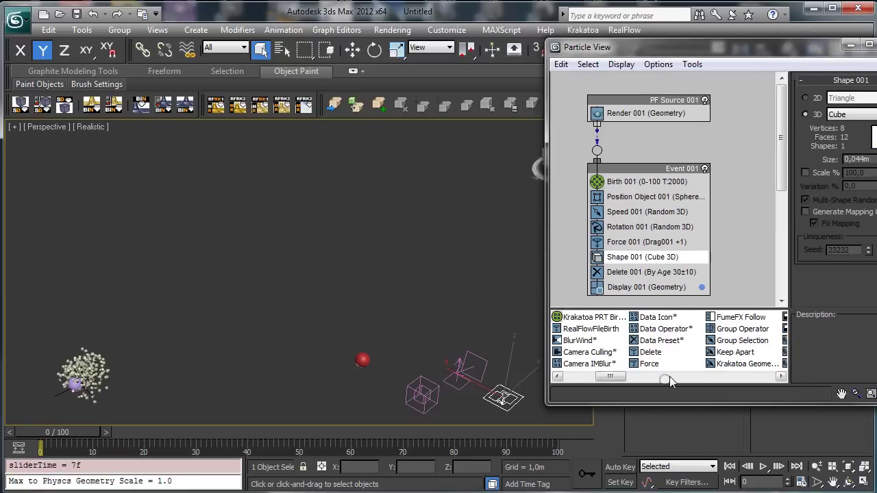
{"action": "left_click_drag", "start_coordinate": [656, 368], "coordinate": [649, 258]}
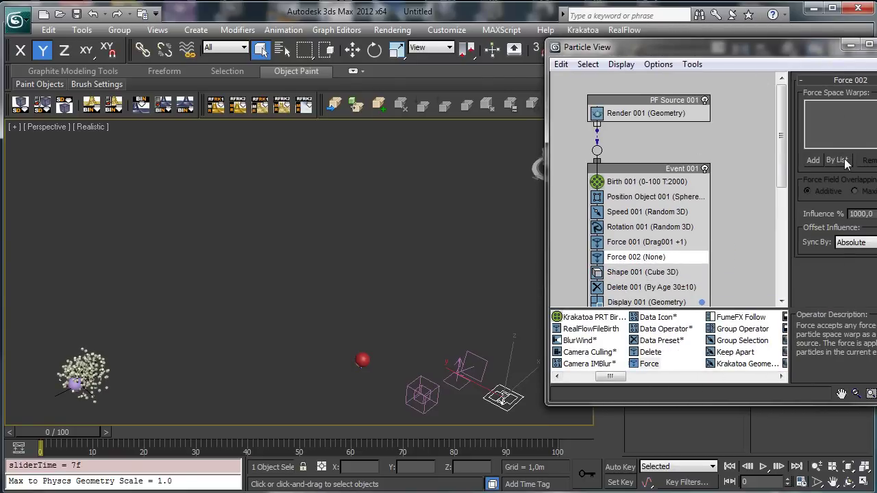
{"action": "left_click", "coordinate": [846, 162]}
{"action": "double_click", "coordinate": [313, 170]}
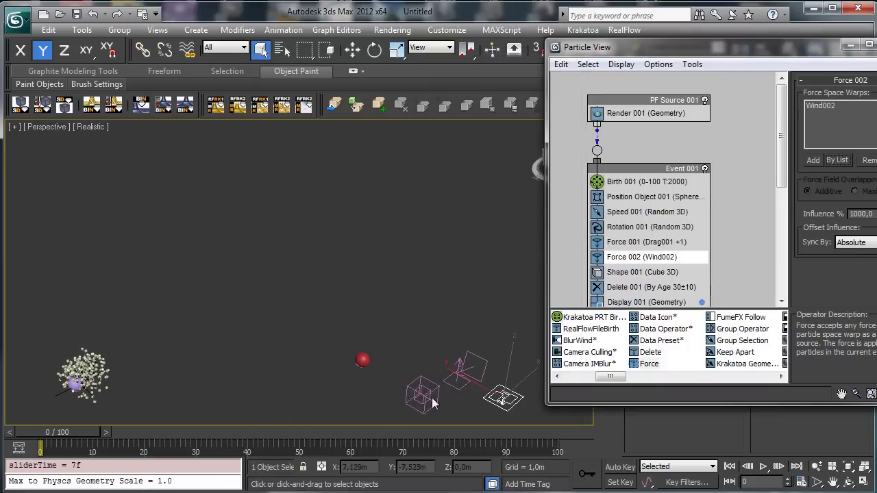
{"action": "left_click_drag", "start_coordinate": [66, 430], "coordinate": [295, 381]}
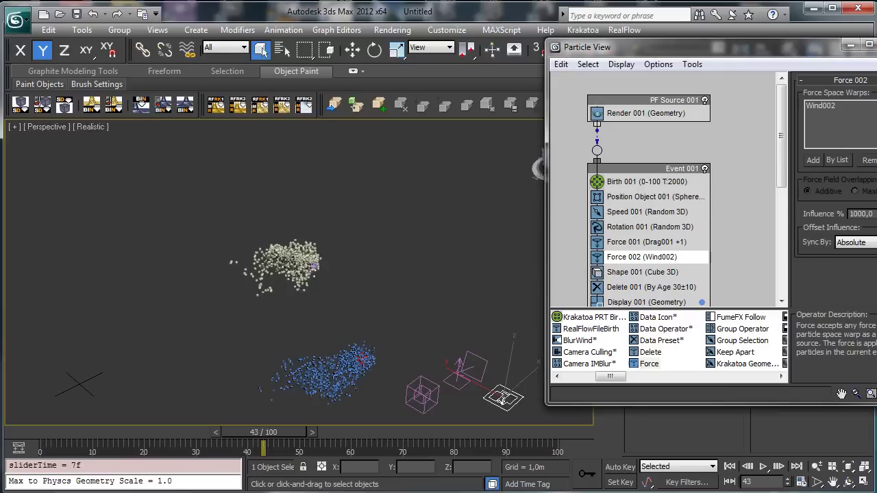
Step: Close Particle View, rotate Wind002 to about -88 degrees around Y and lower its strength to 0,57
{"action": "left_click", "coordinate": [876, 45]}
{"action": "left_click", "coordinate": [477, 367]}
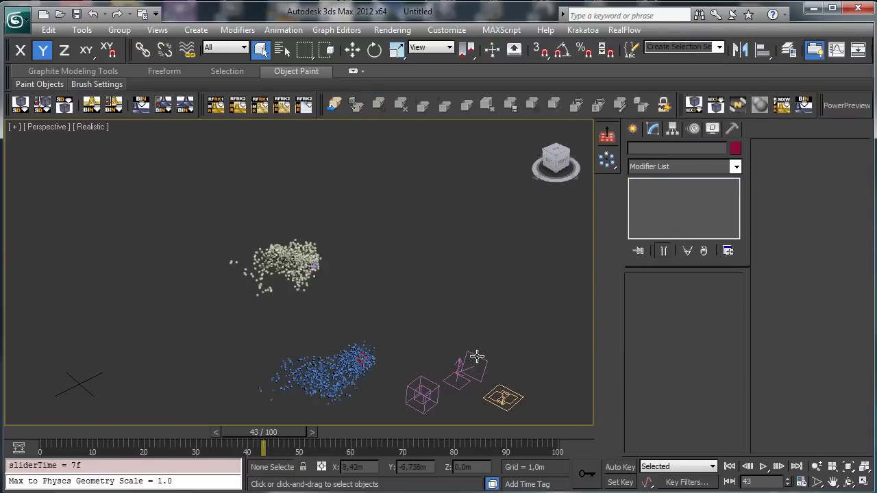
{"action": "left_click", "coordinate": [379, 50]}
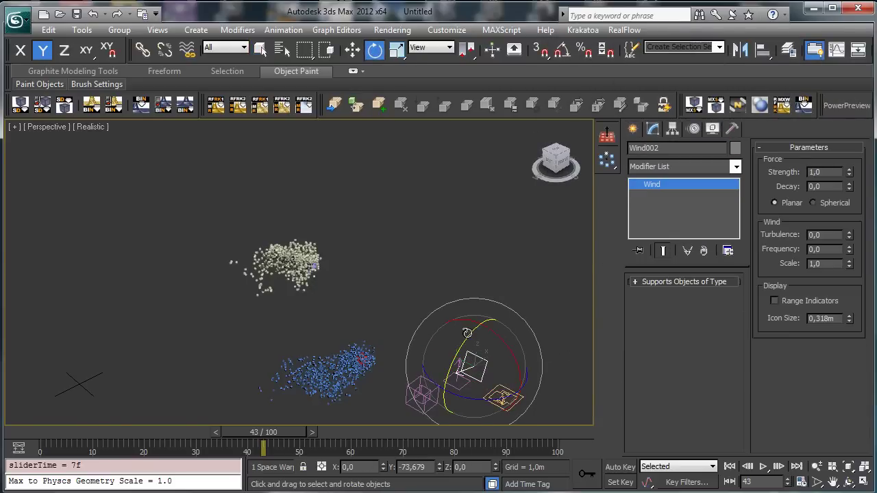
{"action": "left_click_drag", "start_coordinate": [464, 342], "coordinate": [455, 345]}
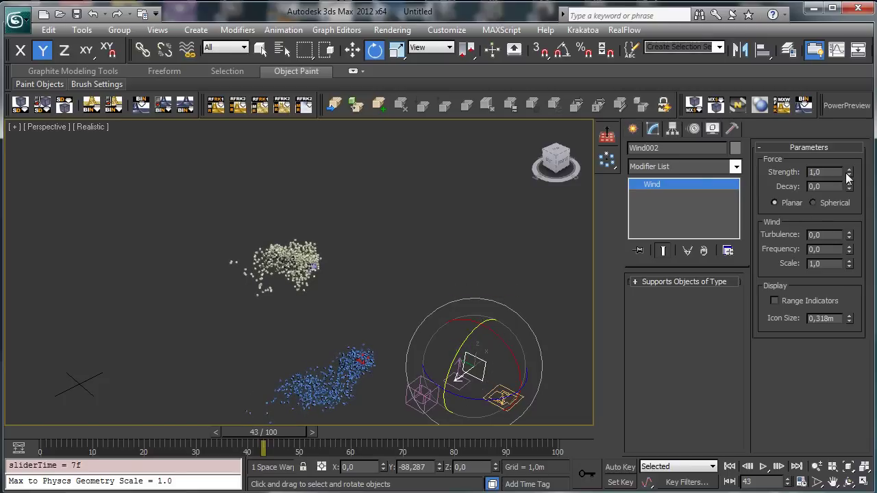
{"action": "mouse_move", "coordinate": [849, 182]}
{"action": "left_mouse_down"}
{"action": "mouse_move", "coordinate": [839, 208]}
{"action": "mouse_move", "coordinate": [850, 192]}
{"action": "left_mouse_up"}
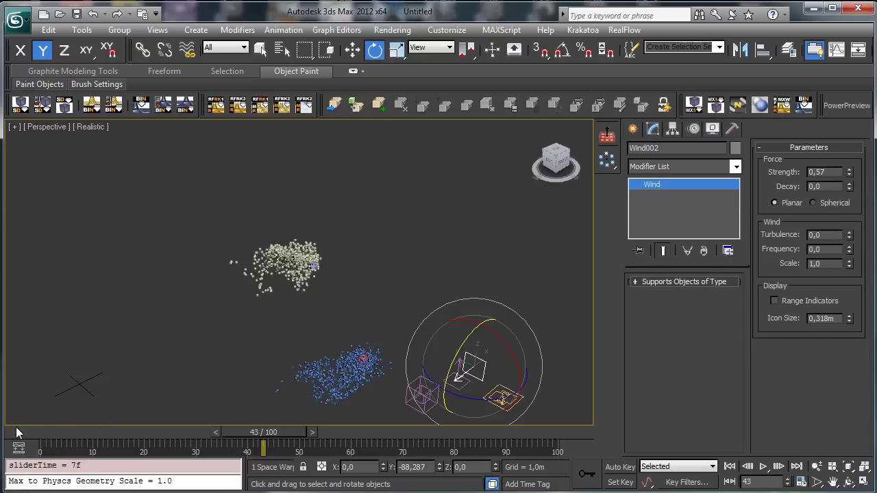
Step: Scrub the animation to examine how the meshed particles trail the moving sphere, and return to frame 0
{"action": "left_click_drag", "start_coordinate": [17, 433], "coordinate": [383, 357]}
{"action": "key", "text": "e"}
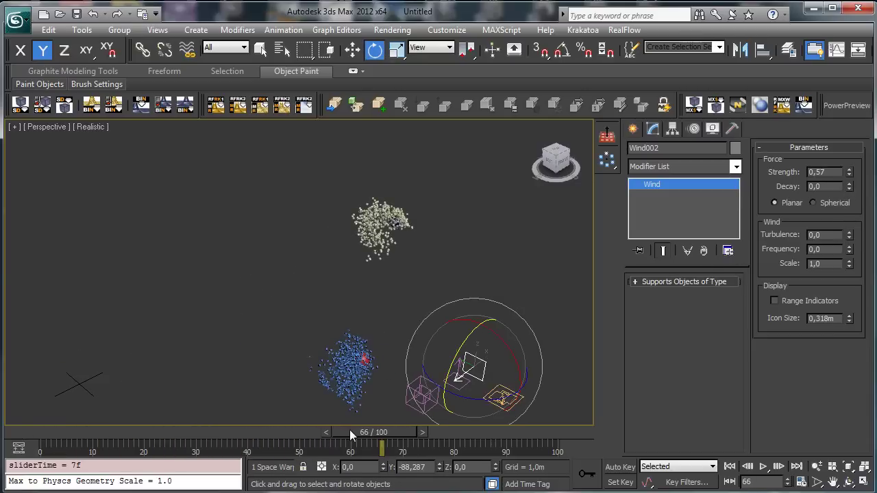
{"action": "left_click_drag", "start_coordinate": [350, 430], "coordinate": [315, 374]}
{"action": "key", "text": "e"}
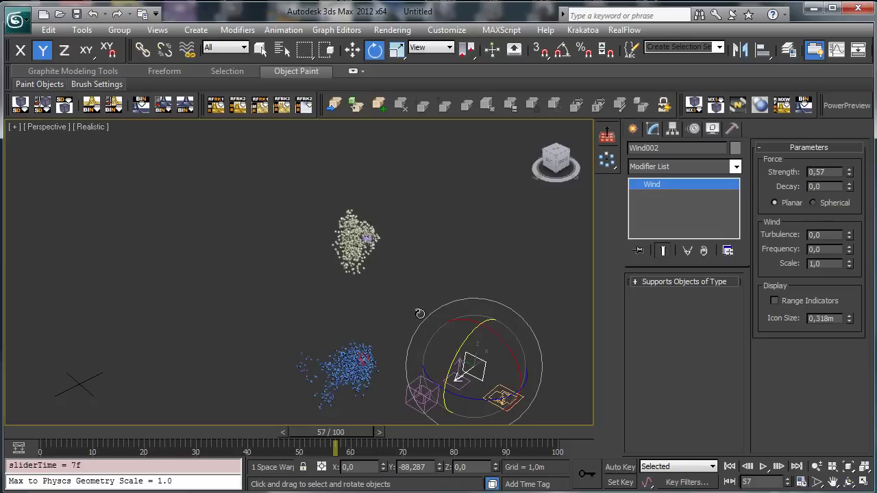
{"action": "left_click_drag", "start_coordinate": [55, 432], "coordinate": [530, 329]}
{"action": "key", "text": "e"}
{"action": "left_click", "coordinate": [26, 433]}
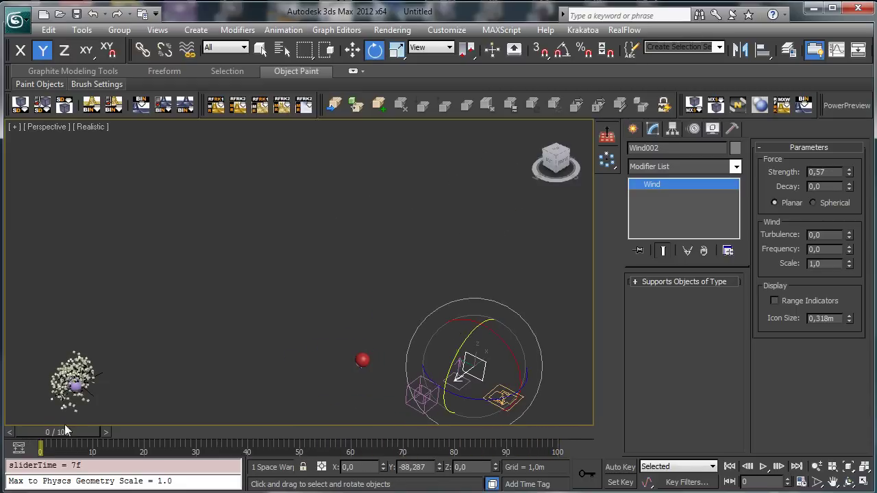
Step: Reset the scene without saving the changes
{"action": "key", "text": "q"}
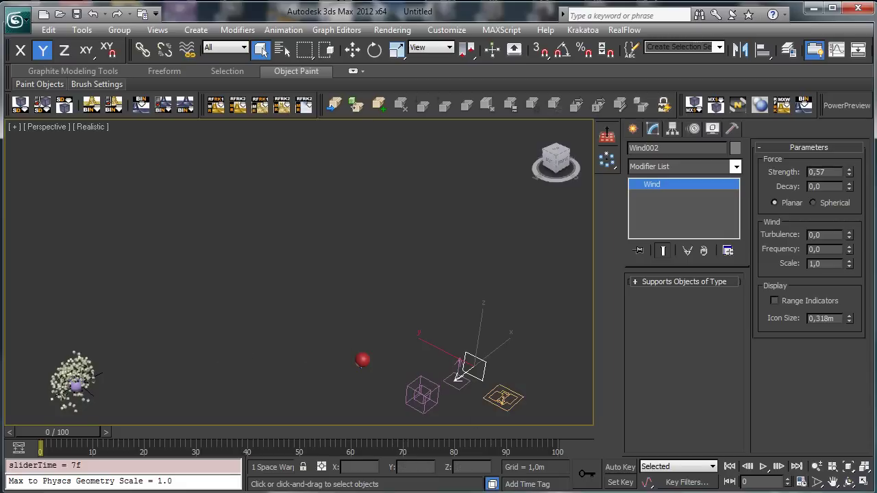
{"action": "left_click", "coordinate": [15, 19]}
{"action": "left_click", "coordinate": [60, 87]}
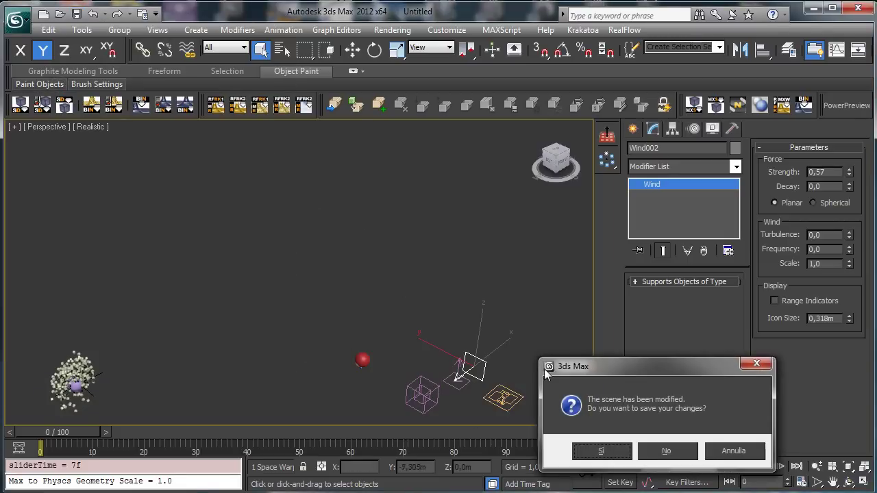
{"action": "left_click", "coordinate": [668, 452]}
{"action": "left_click", "coordinate": [400, 276]}
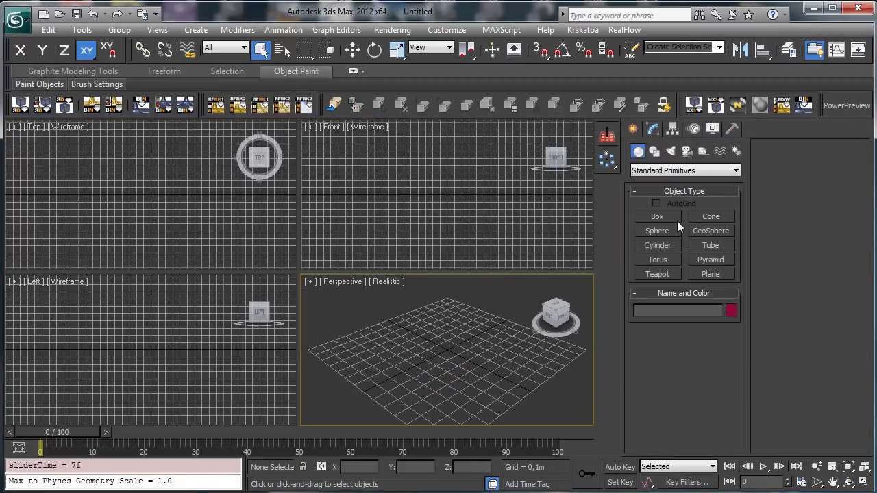
Step: Create a flat box in the Perspective view, about 1,29 m long, 1,35 m wide and -0,06 m high
{"action": "left_click", "coordinate": [657, 217]}
{"action": "left_click_drag", "start_coordinate": [445, 302], "coordinate": [434, 458]}
{"action": "left_click", "coordinate": [431, 465]}
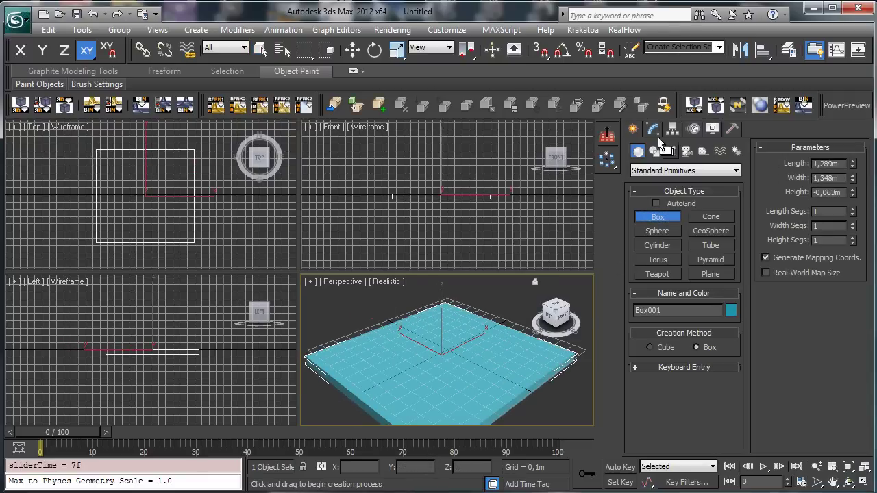
{"action": "left_click", "coordinate": [261, 48]}
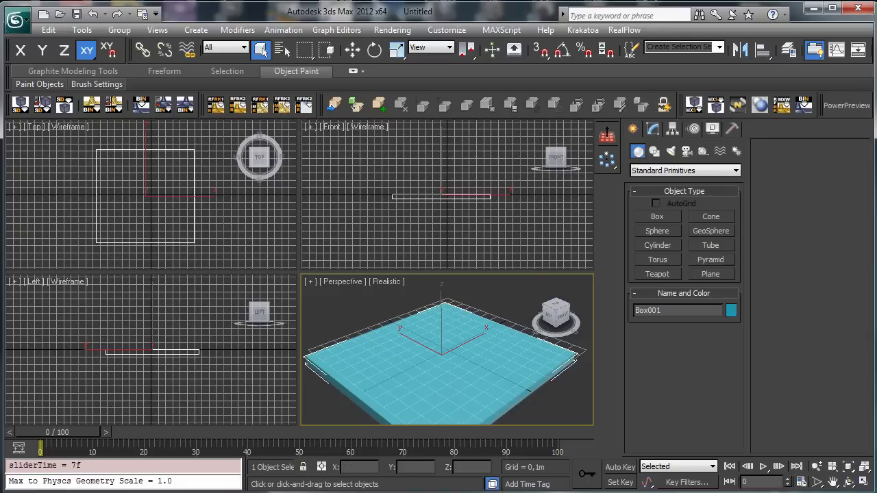
{"action": "left_click", "coordinate": [15, 21]}
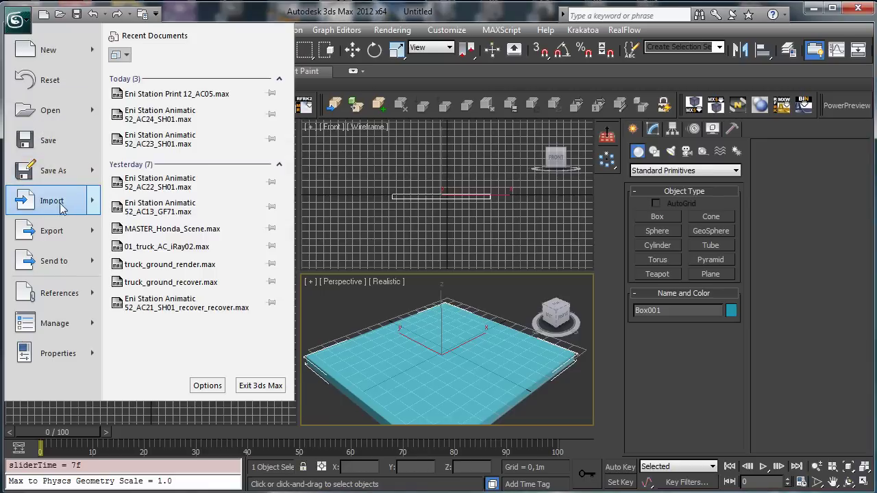
{"action": "left_click", "coordinate": [64, 203]}
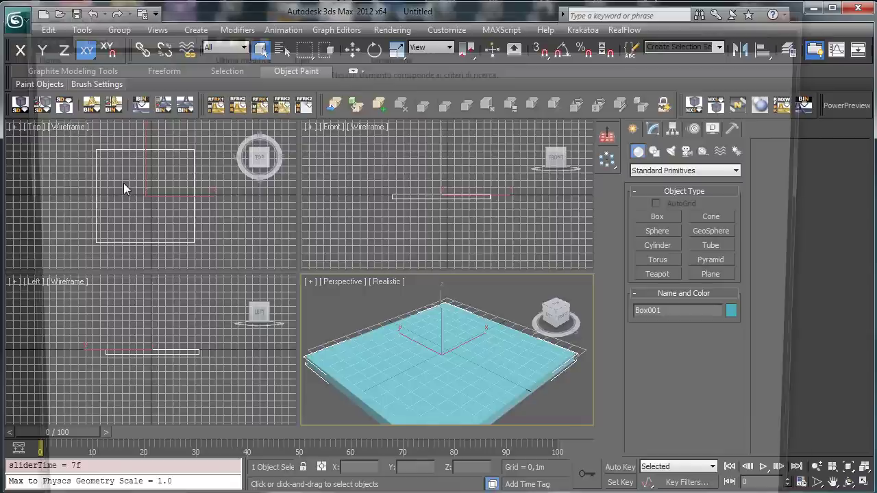
{"action": "left_click", "coordinate": [803, 9]}
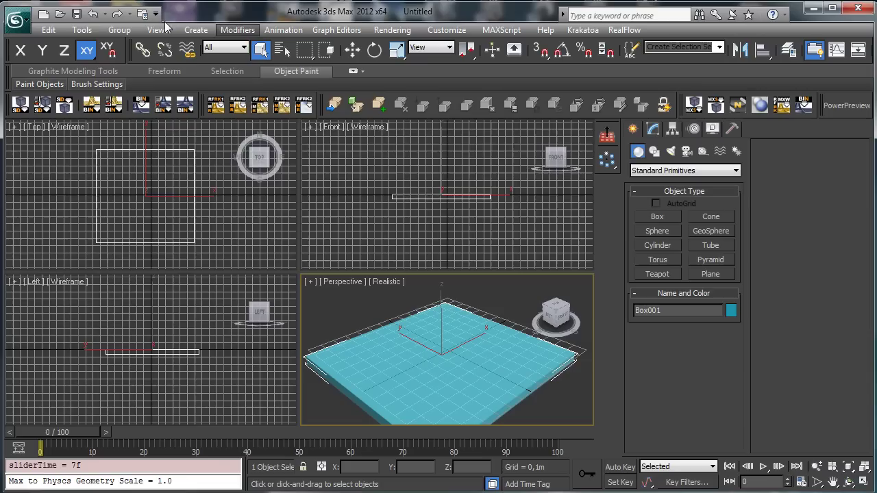
Step: Start merging objects from the Flowers & Mushrooms scene file on the Store_1TB (D:) drive
{"action": "left_click", "coordinate": [15, 20]}
{"action": "mouse_move", "coordinate": [71, 200]}
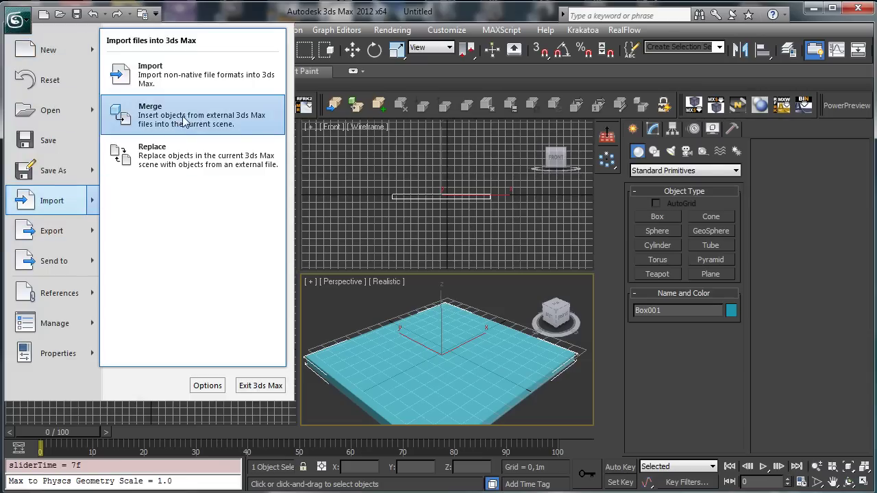
{"action": "left_click", "coordinate": [151, 109]}
{"action": "left_click", "coordinate": [127, 55]}
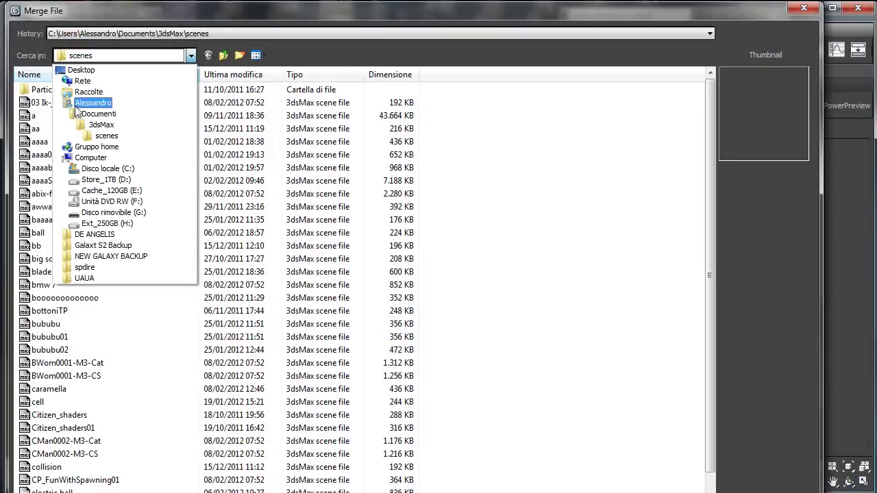
{"action": "left_click", "coordinate": [106, 172]}
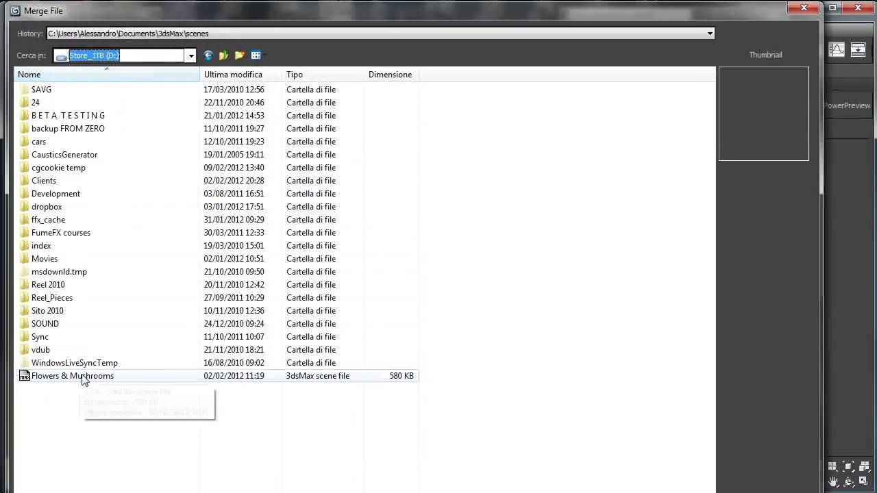
{"action": "left_click", "coordinate": [75, 376]}
{"action": "key", "text": "Return"}
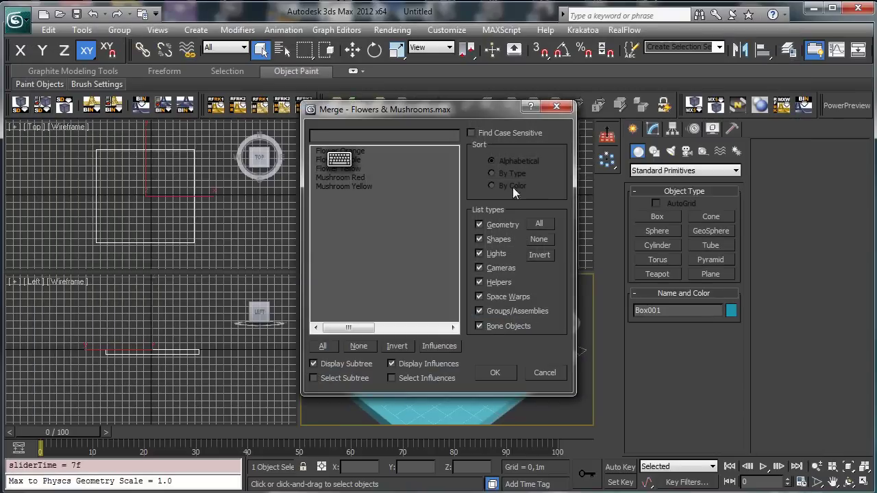
Step: Merge only the Mushroom Red object from the file into the scene
{"action": "left_click", "coordinate": [364, 152]}
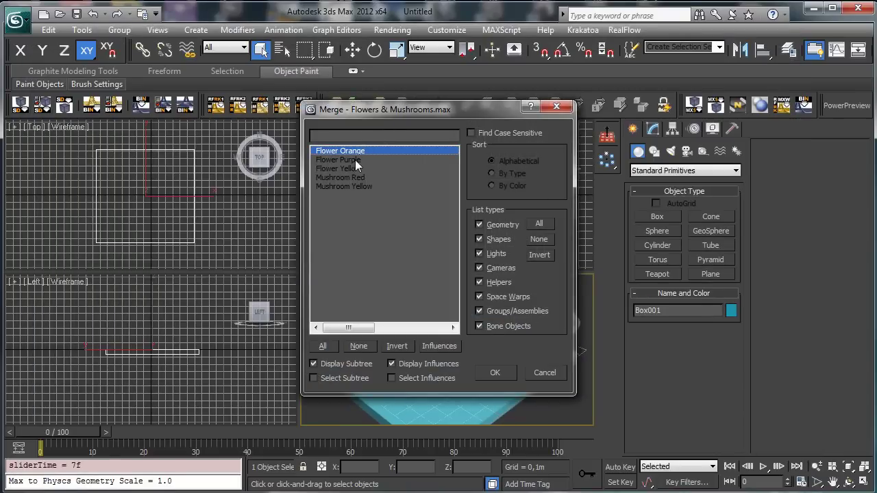
{"action": "left_click_drag", "start_coordinate": [346, 177], "coordinate": [364, 201]}
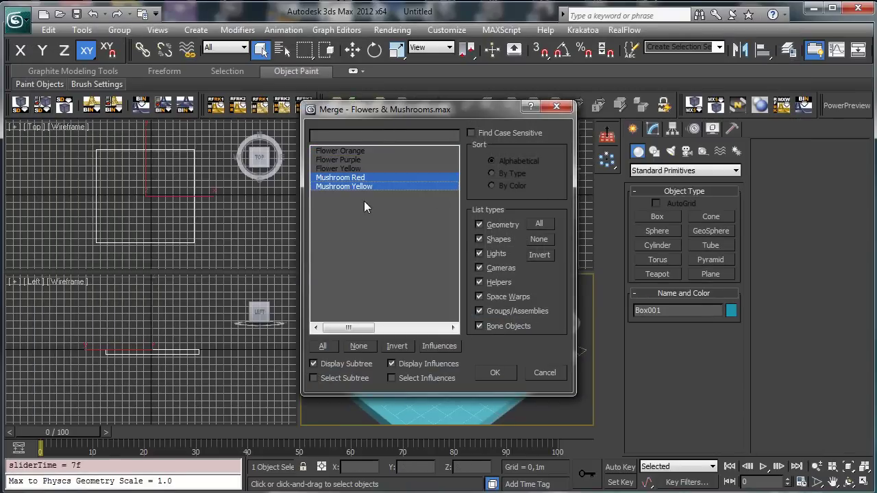
{"action": "left_click", "coordinate": [363, 177]}
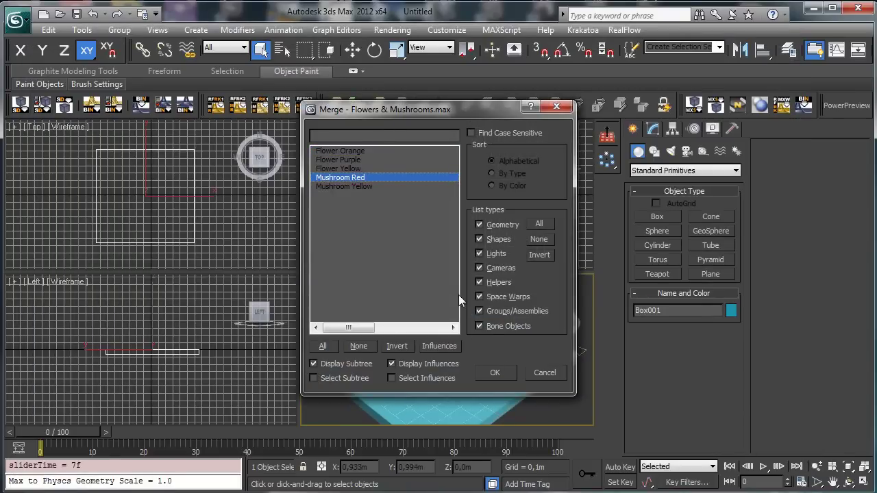
{"action": "left_click", "coordinate": [496, 373]}
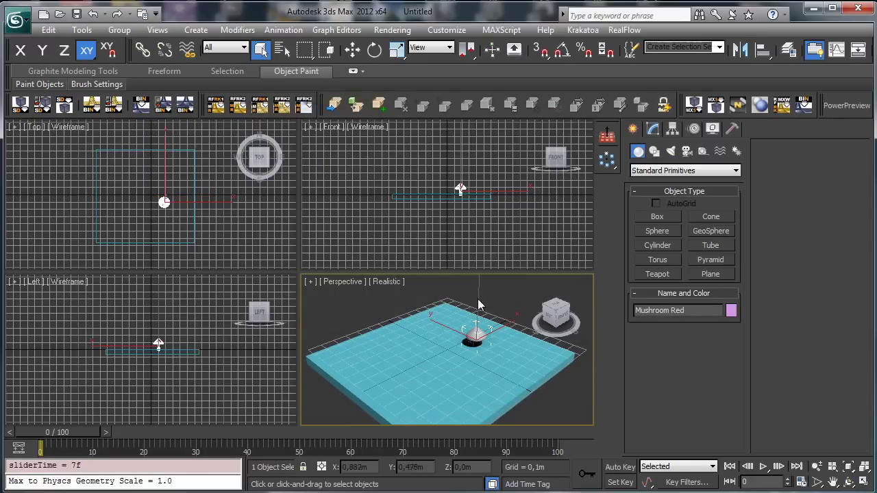
Step: Create a PF Source beside the box in the maximized Perspective view, with an icon about 0,08 m long and 0,29 m wide
{"action": "left_click", "coordinate": [865, 482]}
{"action": "left_click", "coordinate": [848, 483]}
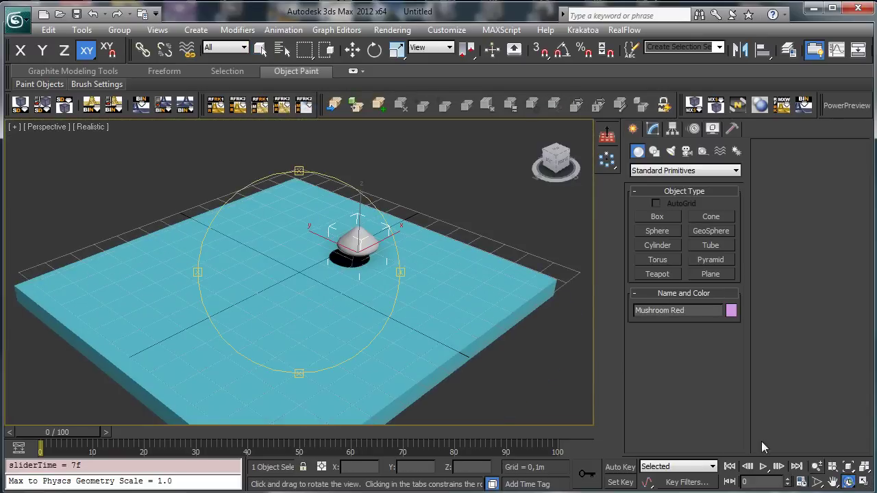
{"action": "left_click_drag", "start_coordinate": [336, 296], "coordinate": [435, 275]}
{"action": "left_click", "coordinate": [261, 50]}
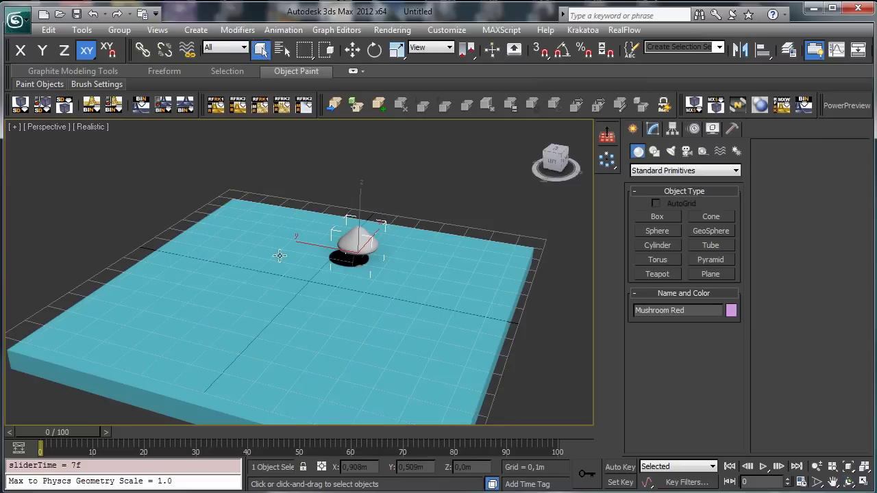
{"action": "left_click", "coordinate": [456, 276]}
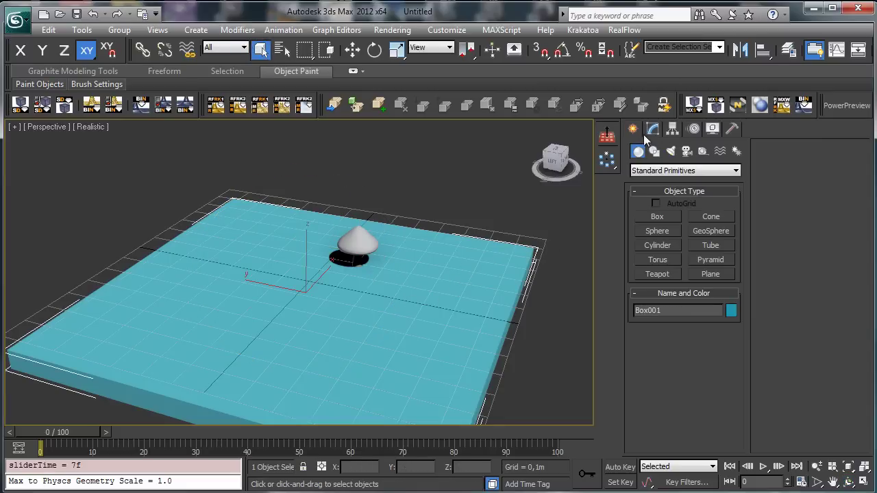
{"action": "left_click", "coordinate": [650, 172]}
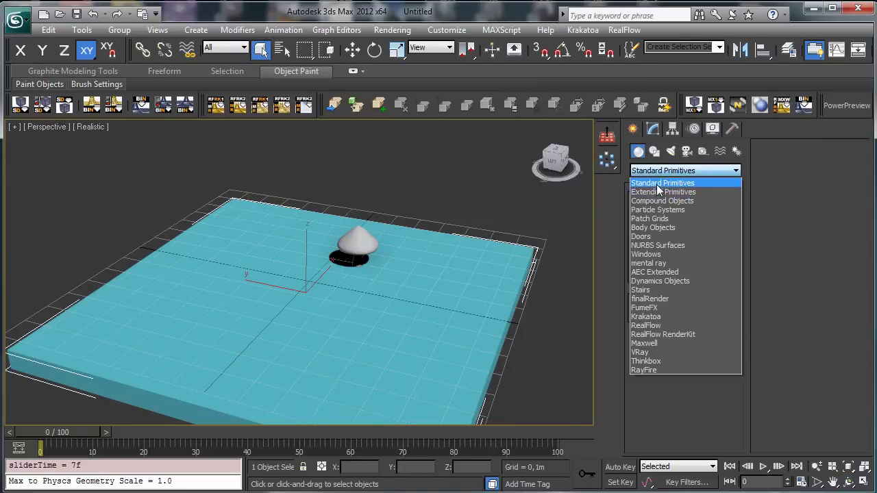
{"action": "left_click", "coordinate": [661, 182]}
{"action": "left_click", "coordinate": [655, 172]}
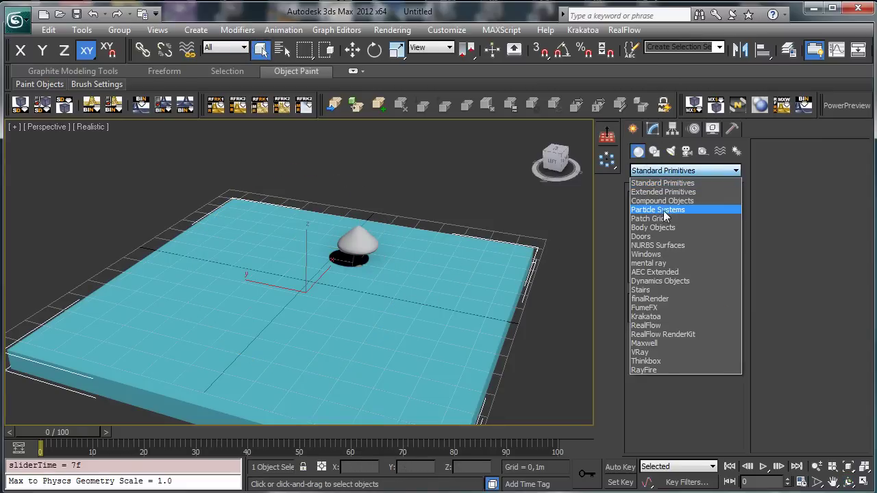
{"action": "left_click", "coordinate": [655, 218]}
{"action": "left_click", "coordinate": [655, 218]}
{"action": "left_click_drag", "start_coordinate": [546, 301], "coordinate": [568, 352]}
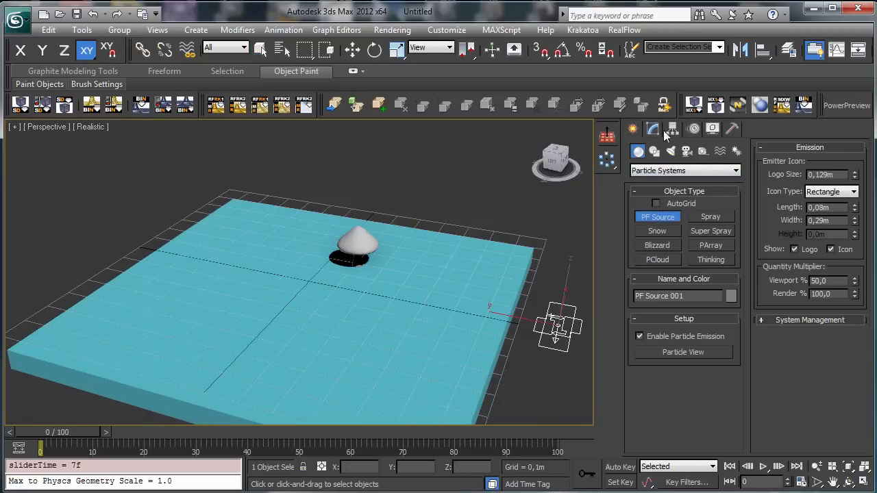
Step: Open Particle View and replace Position Icon 001 with a Position Object operator that uses Box001 as its emitter object
{"action": "left_click", "coordinate": [653, 129]}
{"action": "left_click", "coordinate": [657, 315]}
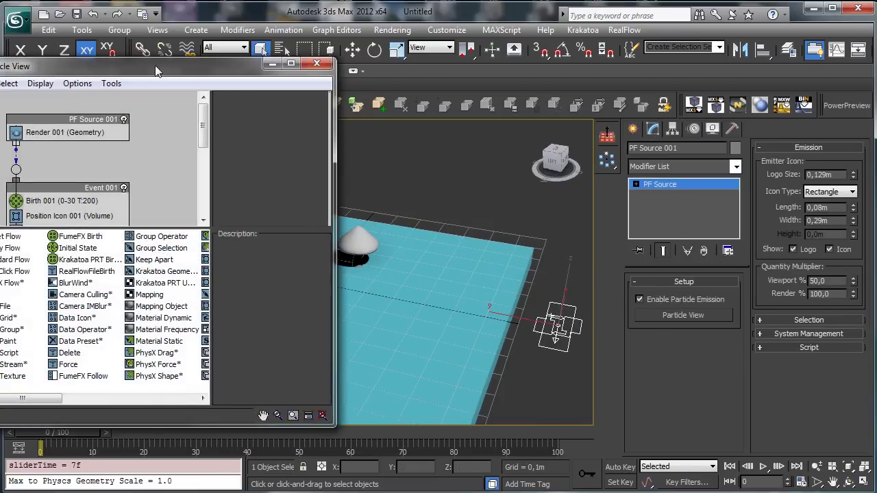
{"action": "left_click_drag", "start_coordinate": [137, 42], "coordinate": [675, 68]}
{"action": "left_click_drag", "start_coordinate": [709, 230], "coordinate": [709, 340]}
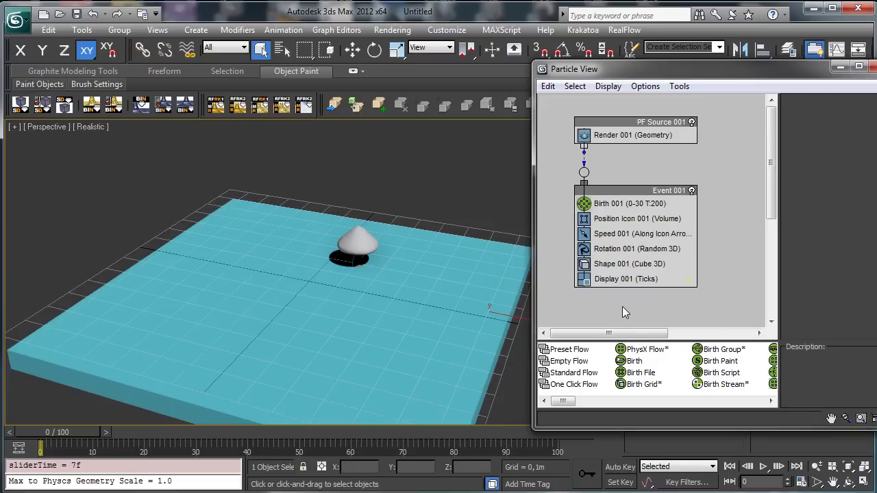
{"action": "left_click_drag", "start_coordinate": [569, 403], "coordinate": [657, 405]}
{"action": "left_click_drag", "start_coordinate": [737, 357], "coordinate": [639, 219]}
{"action": "left_click", "coordinate": [644, 219]}
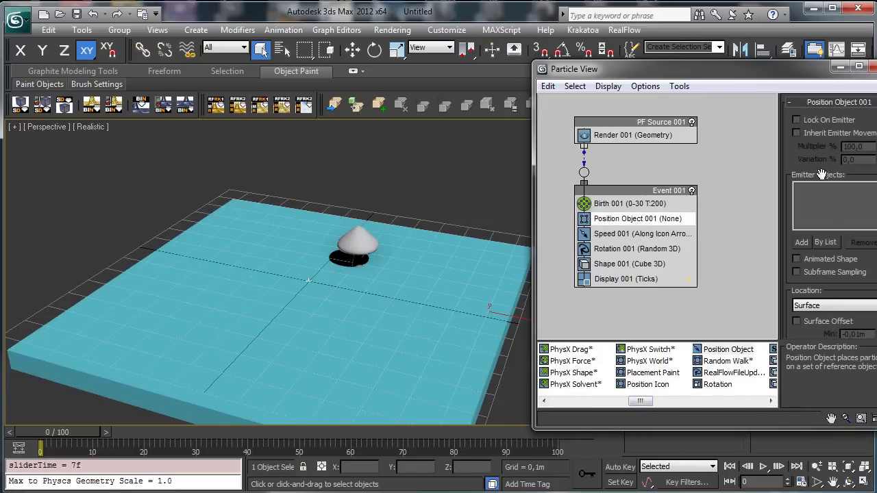
{"action": "left_click", "coordinate": [801, 243]}
{"action": "left_click", "coordinate": [502, 274]}
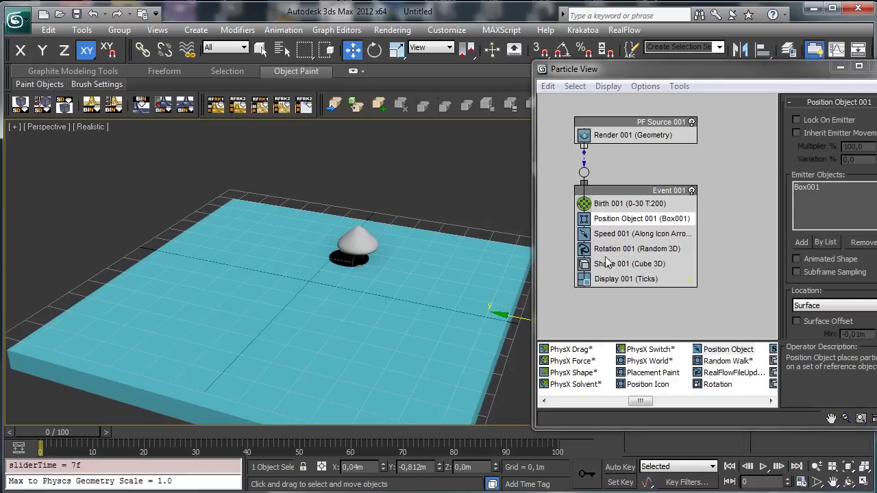
Step: Set the Emit Stop of the Birth 001 operator to 0
{"action": "left_click", "coordinate": [629, 204]}
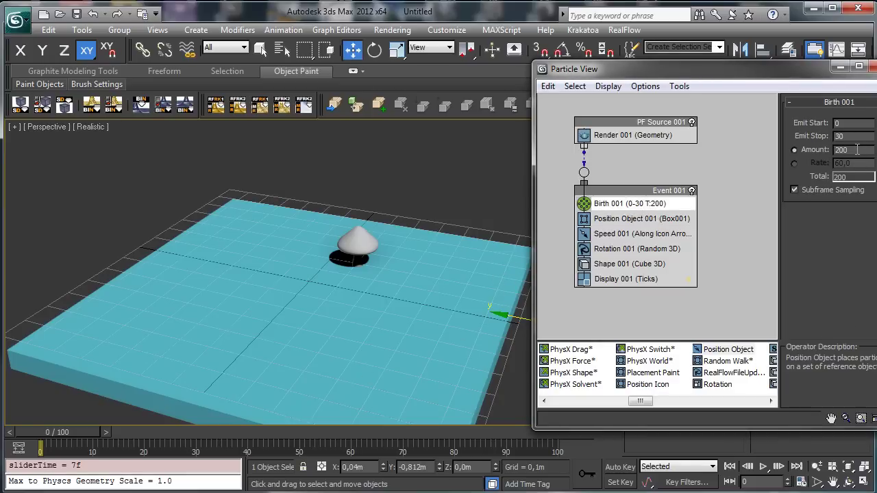
{"action": "left_click_drag", "start_coordinate": [857, 150], "coordinate": [792, 151]}
{"action": "left_click_drag", "start_coordinate": [853, 135], "coordinate": [813, 128]}
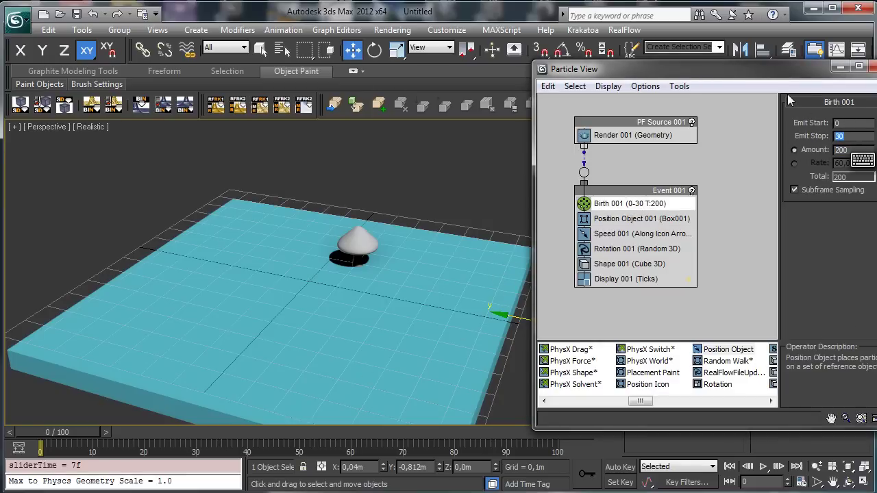
{"action": "type", "text": "0"}
{"action": "key", "text": "Return"}
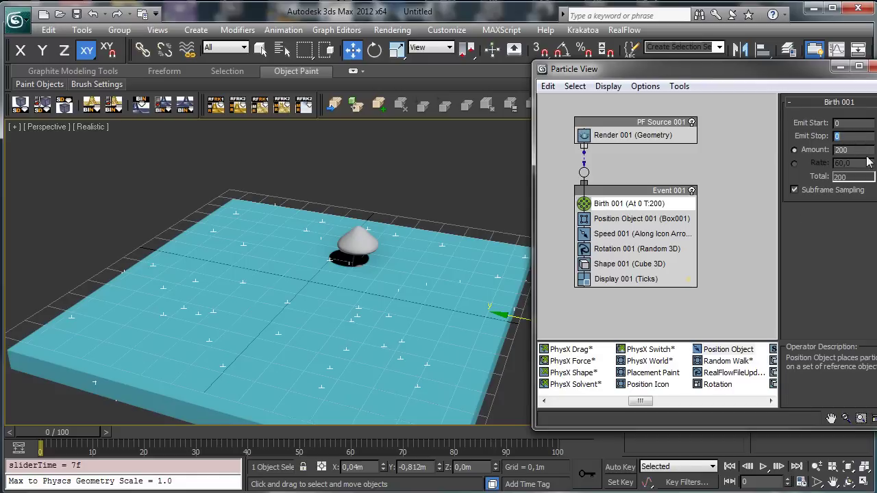
Step: Set the viewport quantity multiplier of PF Source 001 to 100%
{"action": "left_click", "coordinate": [586, 134]}
{"action": "scroll", "coordinate": [855, 185], "scroll_direction": "up", "scroll_amount": 5}
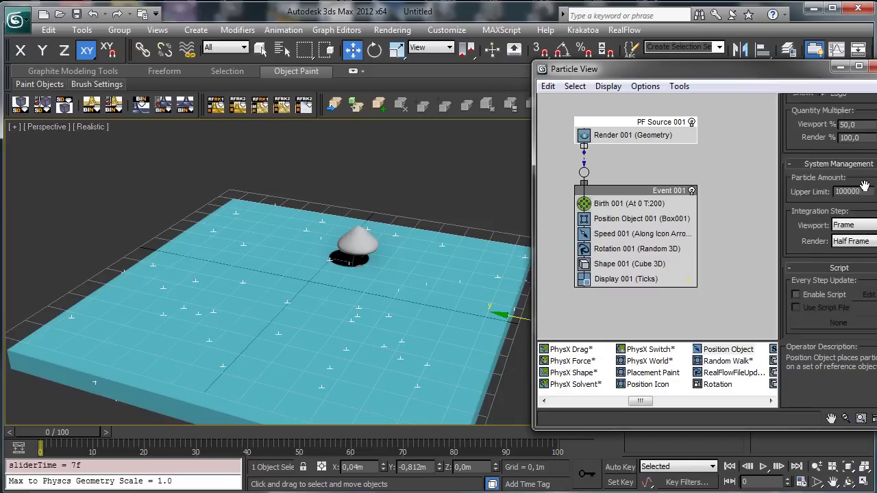
{"action": "left_click_drag", "start_coordinate": [867, 215], "coordinate": [733, 152]}
{"action": "type", "text": "100"}
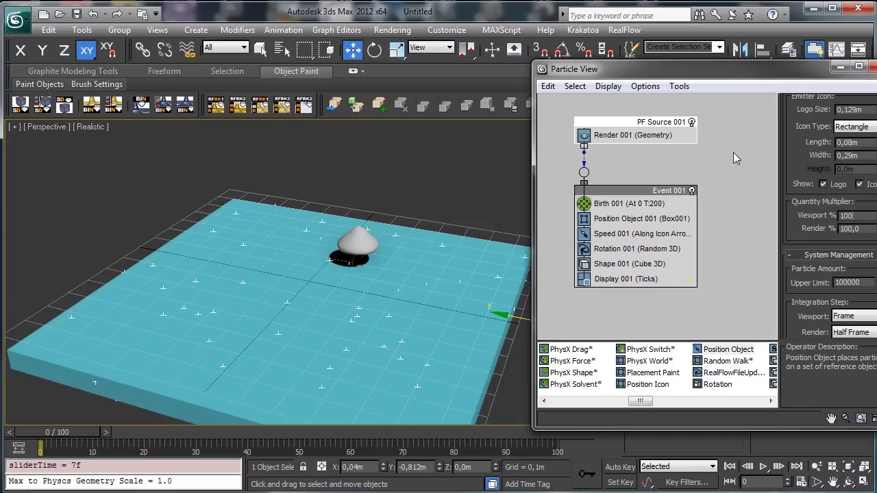
{"action": "key", "text": "Return"}
Step: Close Particle View, add a Poly Select modifier to the box and select its top polygon
{"action": "left_click", "coordinate": [397, 277]}
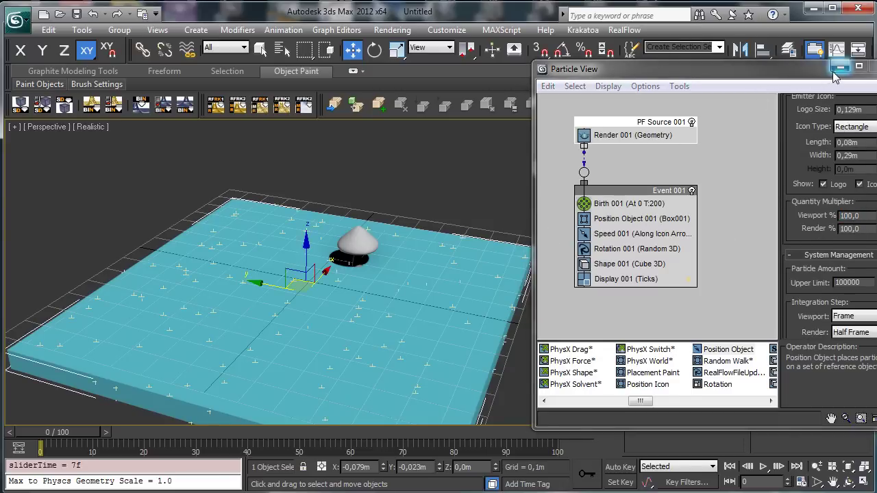
{"action": "left_click", "coordinate": [871, 67]}
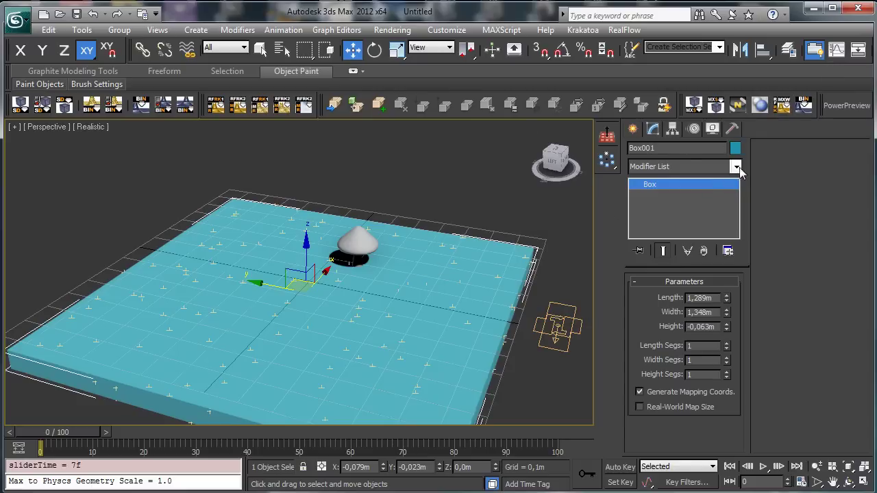
{"action": "left_click", "coordinate": [736, 167]}
{"action": "left_click", "coordinate": [732, 234]}
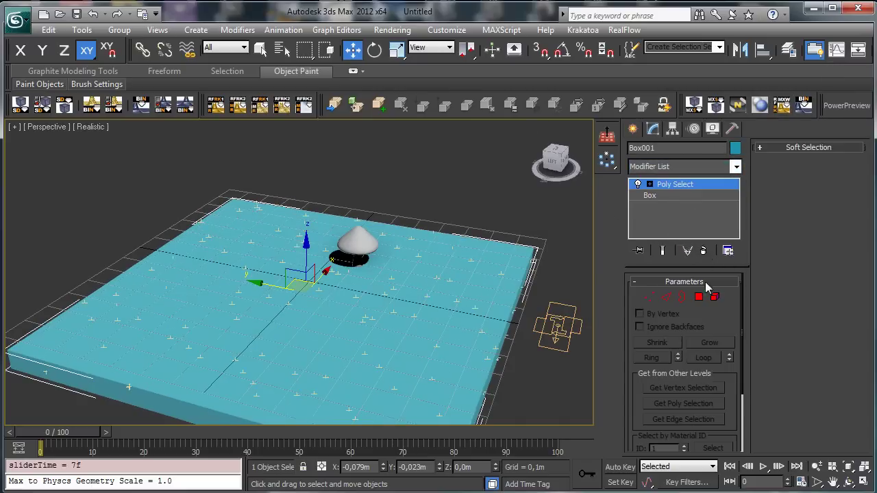
{"action": "left_click", "coordinate": [698, 296]}
{"action": "left_click", "coordinate": [475, 299]}
{"action": "left_click", "coordinate": [682, 190]}
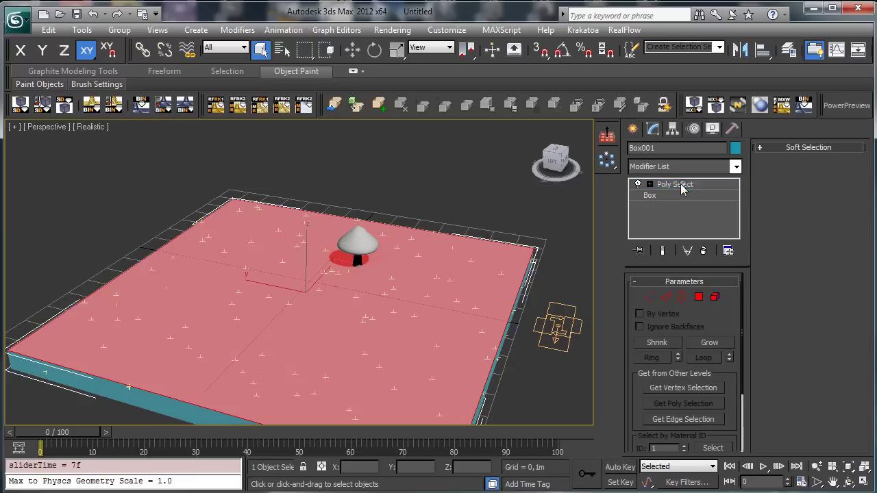
Step: Reopen Particle View for the PF Source and set the Position Object operator's location to Selected Faces
{"action": "left_click", "coordinate": [555, 315]}
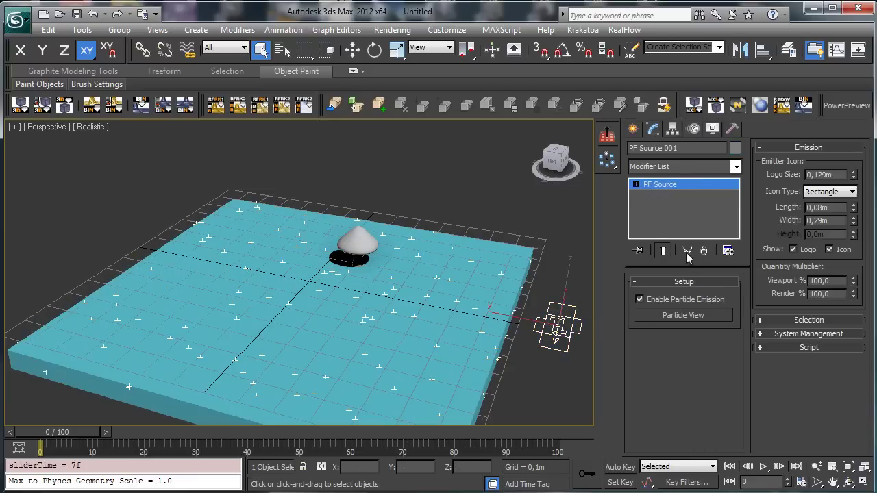
{"action": "left_click", "coordinate": [683, 316]}
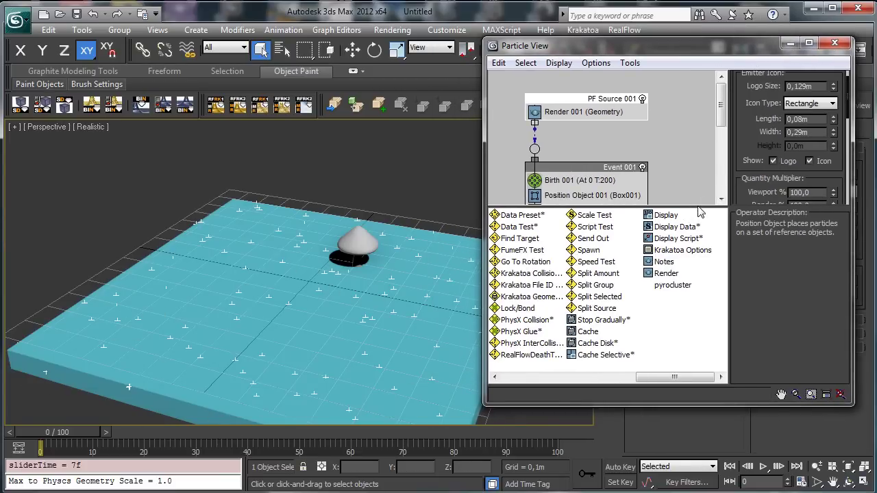
{"action": "left_click_drag", "start_coordinate": [697, 207], "coordinate": [697, 411]}
{"action": "left_click", "coordinate": [593, 196]}
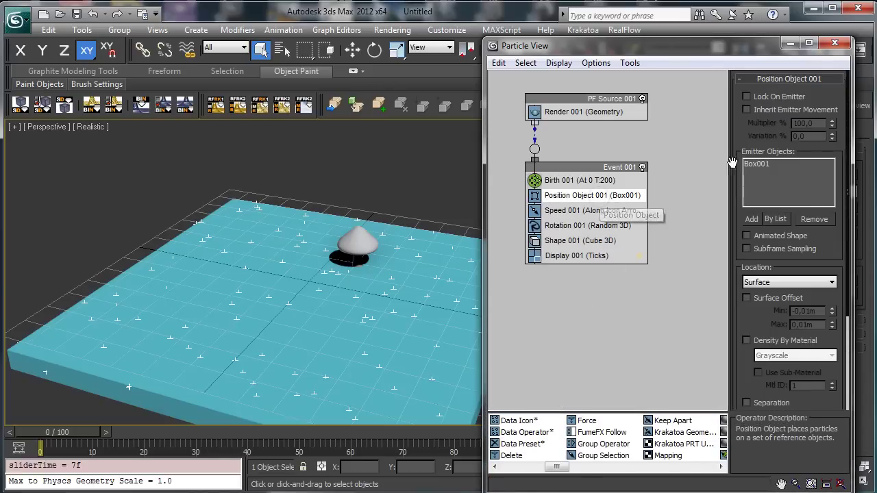
{"action": "scroll", "coordinate": [834, 247], "scroll_direction": "down", "scroll_amount": 2}
{"action": "left_click", "coordinate": [798, 244]}
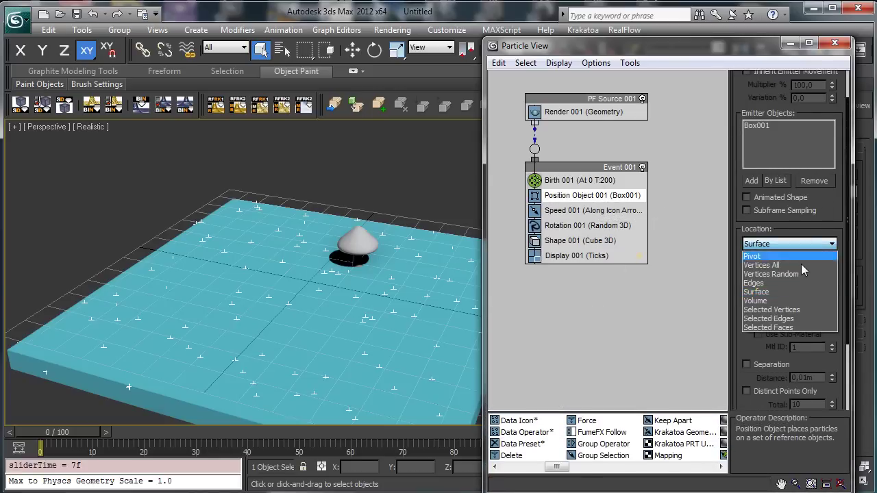
{"action": "left_click", "coordinate": [785, 328]}
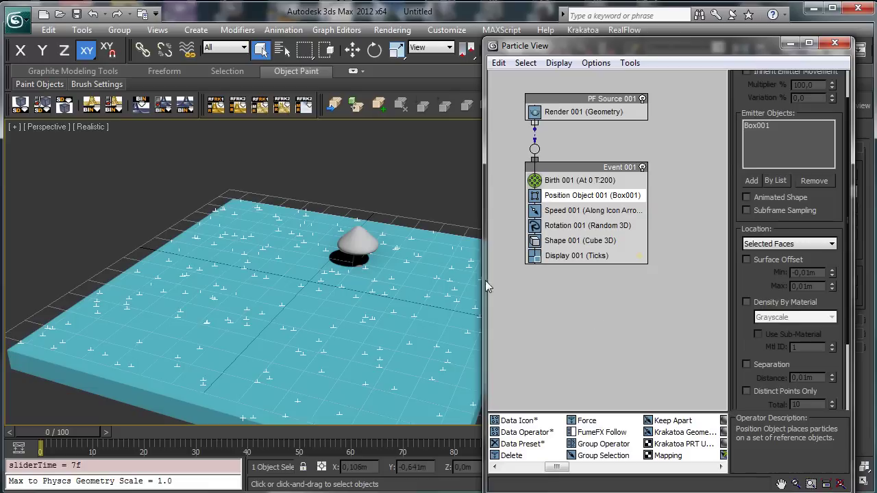
Step: Turn off the Speed 001 and Rotation 001 operators and replace Shape 001 with a Shape Instance operator
{"action": "left_click", "coordinate": [535, 225]}
{"action": "left_click", "coordinate": [534, 211]}
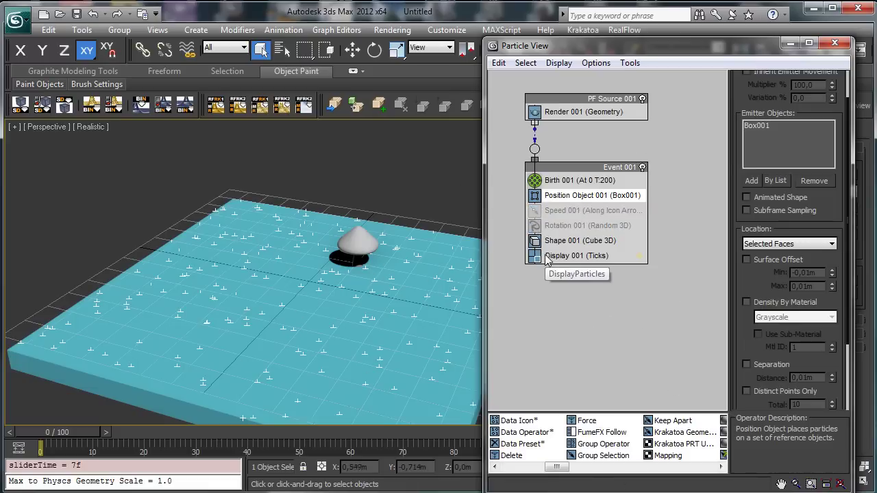
{"action": "left_click_drag", "start_coordinate": [557, 467], "coordinate": [609, 467]}
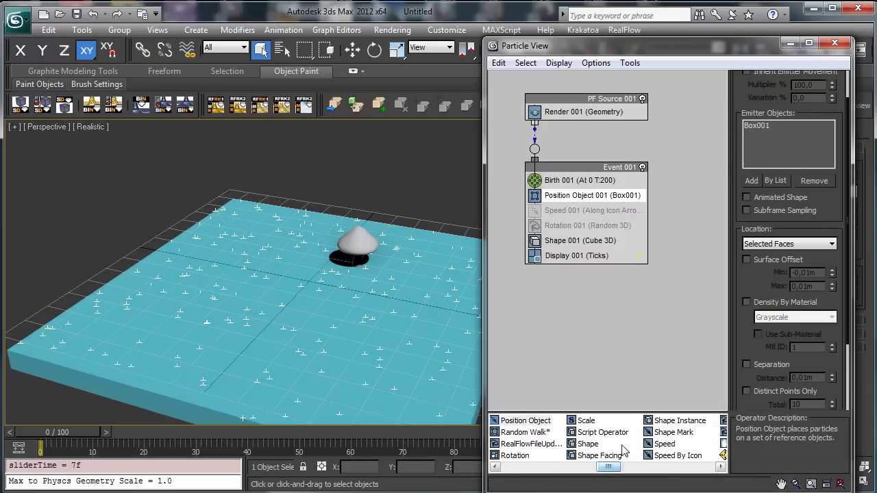
{"action": "left_click_drag", "start_coordinate": [671, 425], "coordinate": [572, 241]}
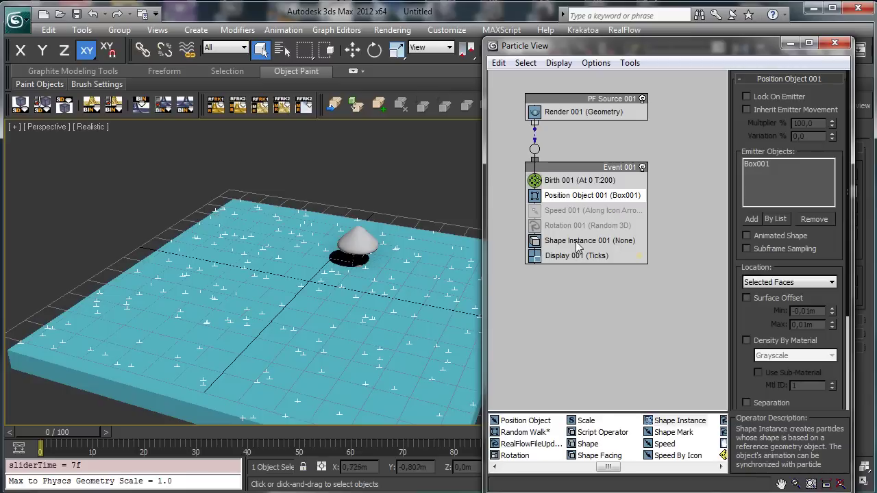
Step: Use the mushroom as Shape Instance 001's particle geometry object and set Display 001's type to Geometry
{"action": "left_click", "coordinate": [801, 103]}
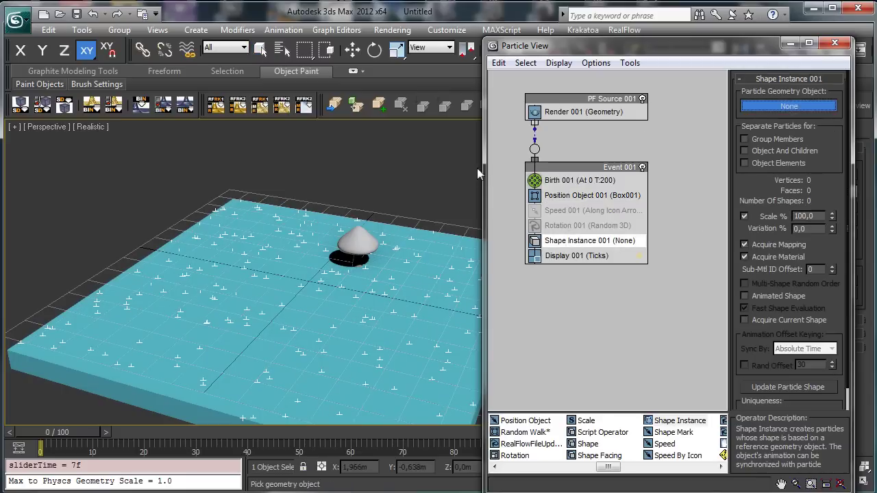
{"action": "left_click", "coordinate": [370, 233]}
{"action": "left_click", "coordinate": [597, 256]}
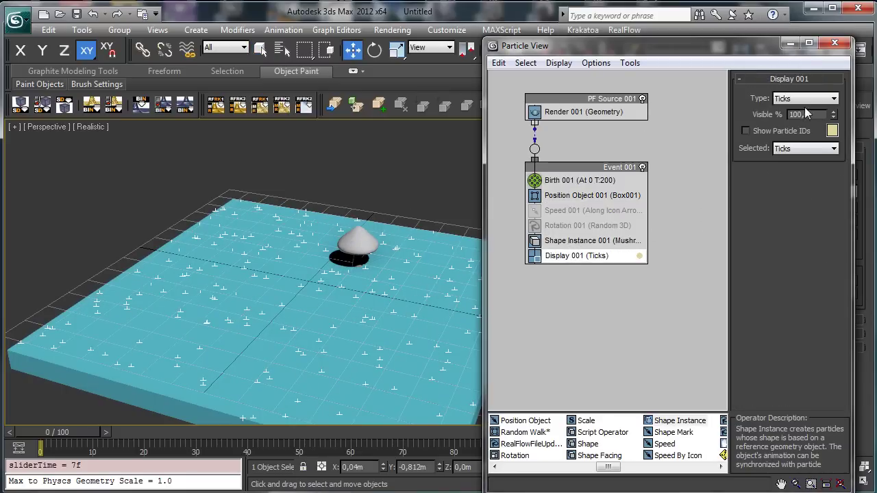
{"action": "left_click", "coordinate": [830, 99]}
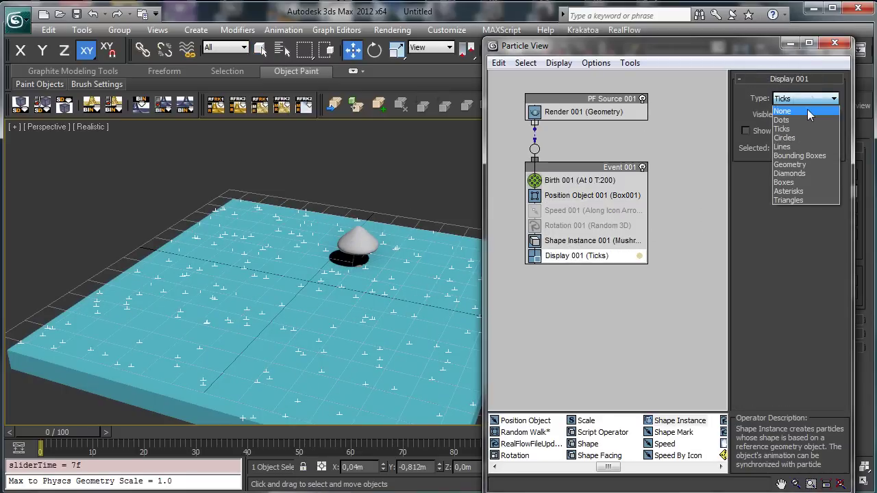
{"action": "left_click", "coordinate": [807, 165]}
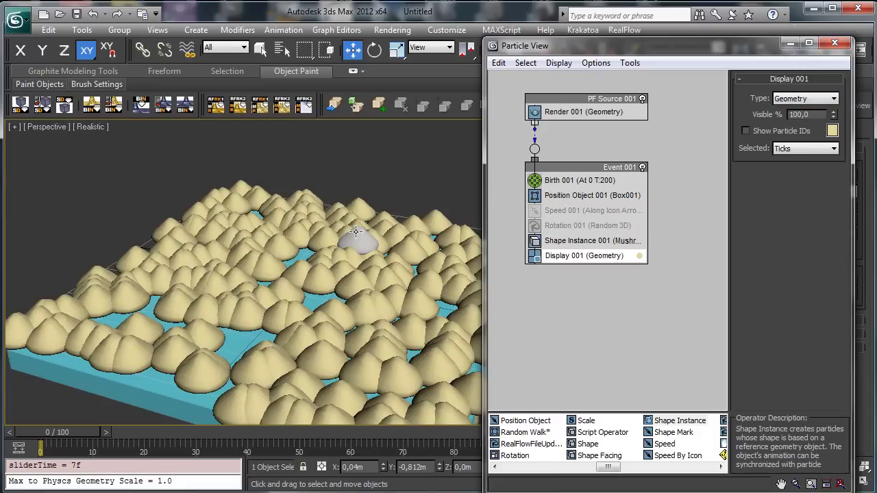
Step: Minimize Particle View and hide the original mushroom in the scene
{"action": "left_click", "coordinate": [356, 231]}
{"action": "left_click", "coordinate": [836, 84]}
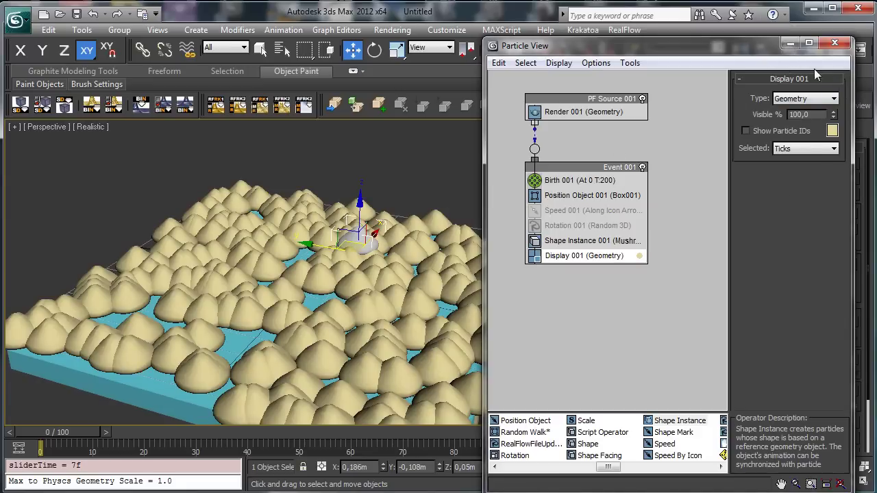
{"action": "left_click", "coordinate": [790, 42]}
{"action": "left_click", "coordinate": [712, 128]}
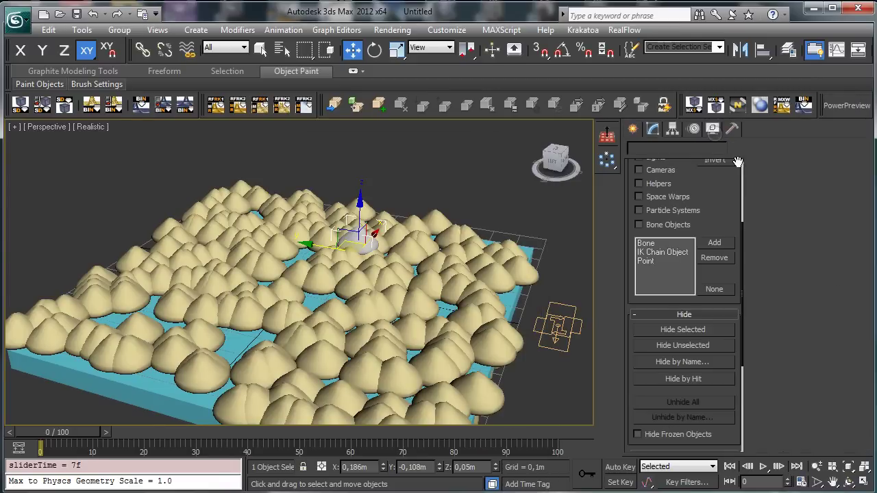
{"action": "left_click", "coordinate": [546, 310]}
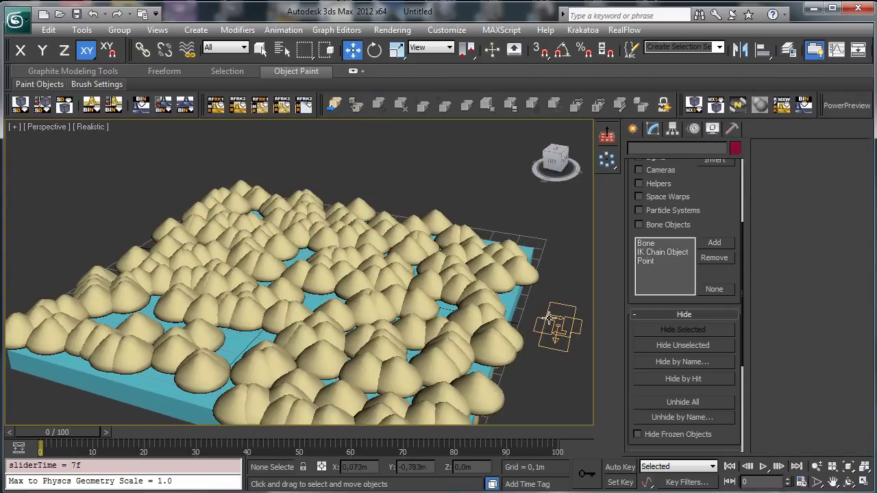
Step: Select the PF Source icon and reopen Particle View, placing it clear of the scattered mushrooms
{"action": "left_click", "coordinate": [550, 317]}
{"action": "left_click", "coordinate": [655, 128]}
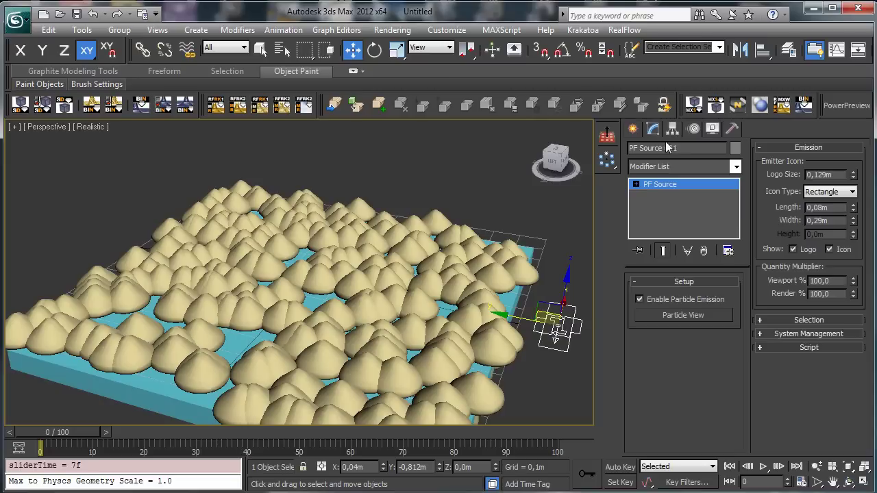
{"action": "left_click", "coordinate": [665, 315]}
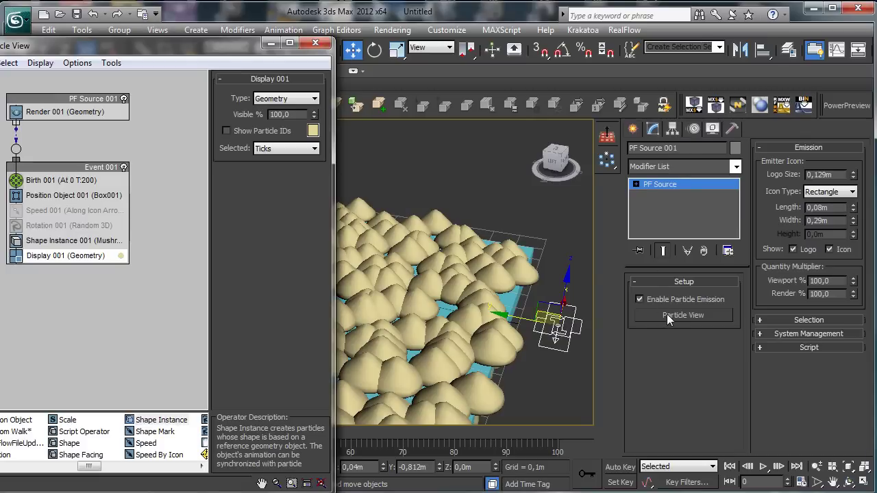
{"action": "left_click_drag", "start_coordinate": [173, 56], "coordinate": [708, 23]}
Step: Enable Surface Offset in Position Object 001 and raise the mushrooms with Min 0,074m and Max 0,083m
{"action": "left_click", "coordinate": [848, 483]}
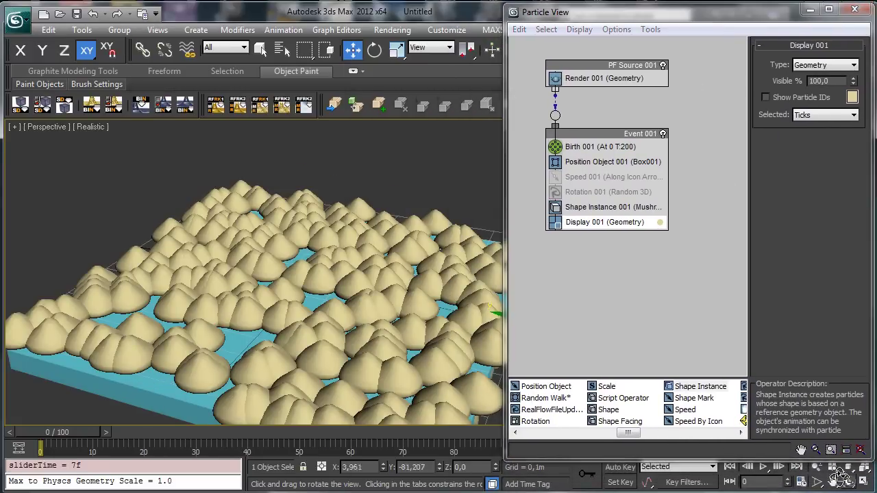
{"action": "mouse_move", "coordinate": [295, 309]}
{"action": "left_mouse_down"}
{"action": "mouse_move", "coordinate": [304, 274]}
{"action": "mouse_move", "coordinate": [294, 269]}
{"action": "mouse_move", "coordinate": [293, 302]}
{"action": "left_mouse_up"}
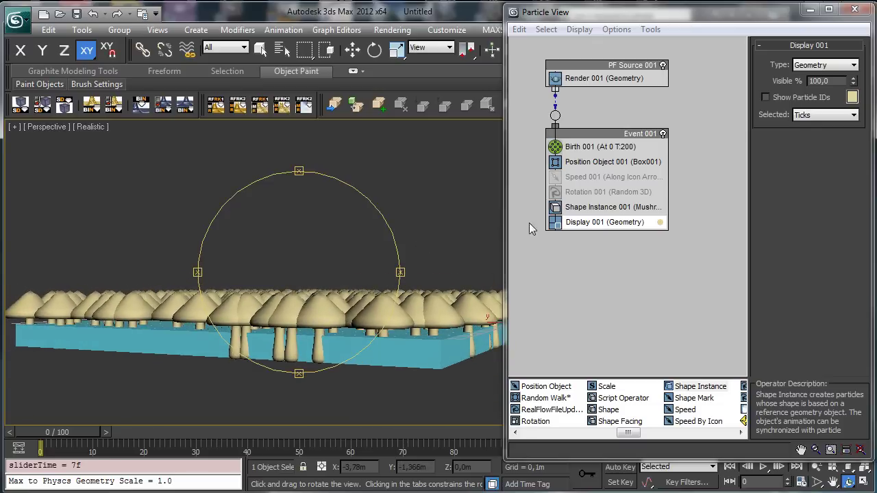
{"action": "left_click", "coordinate": [603, 161]}
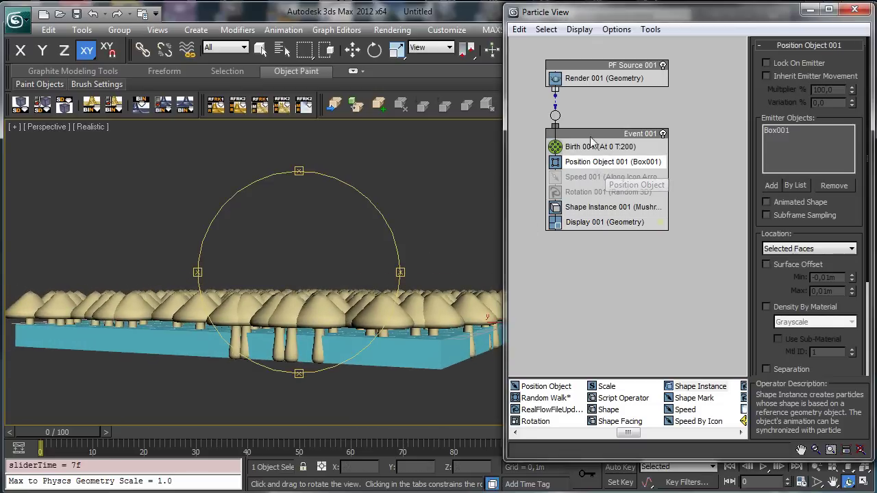
{"action": "scroll", "coordinate": [860, 228], "scroll_direction": "down", "scroll_amount": 2}
{"action": "left_click", "coordinate": [798, 225]}
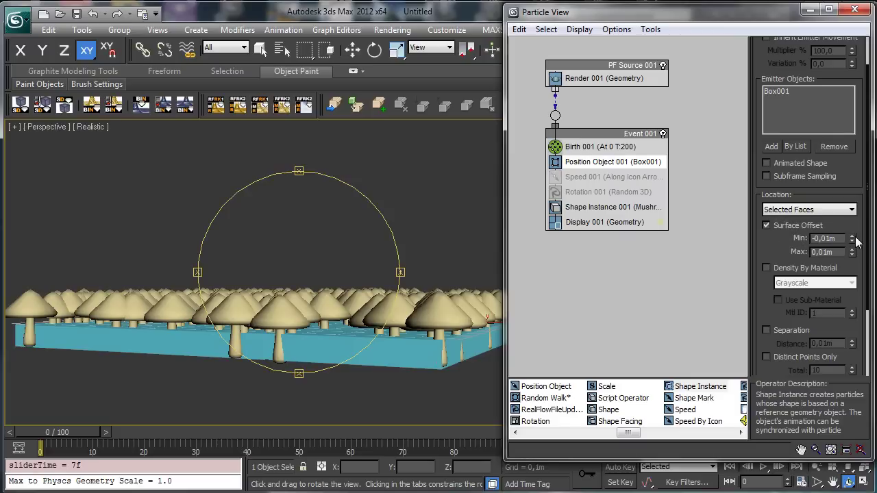
{"action": "left_click_drag", "start_coordinate": [853, 218], "coordinate": [834, 87]}
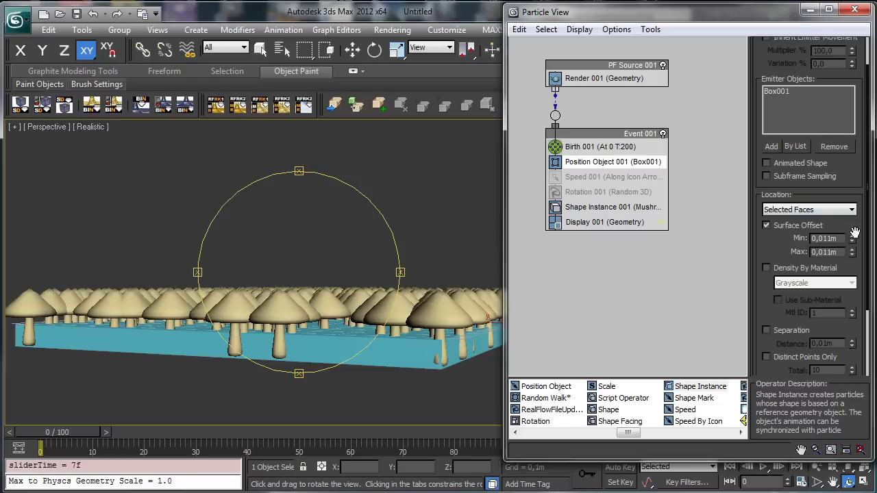
{"action": "left_click_drag", "start_coordinate": [846, 183], "coordinate": [848, 146]}
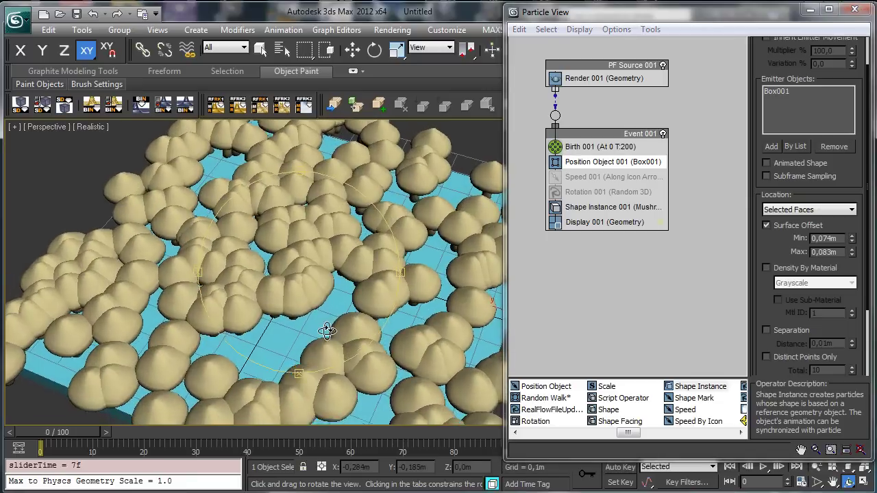
Step: Set Shape Instance 001's scale to 63% with a variation of 77% so the mushrooms differ in size
{"action": "left_click", "coordinate": [617, 207]}
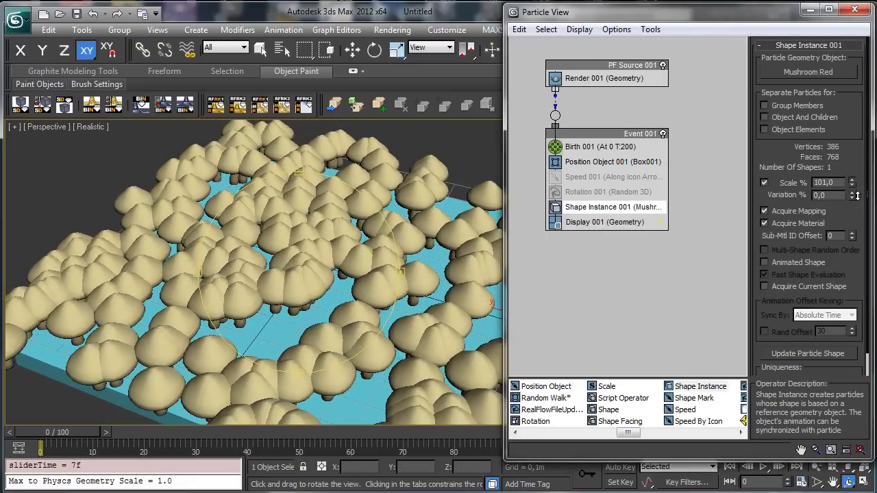
{"action": "left_click_drag", "start_coordinate": [856, 196], "coordinate": [852, 168]}
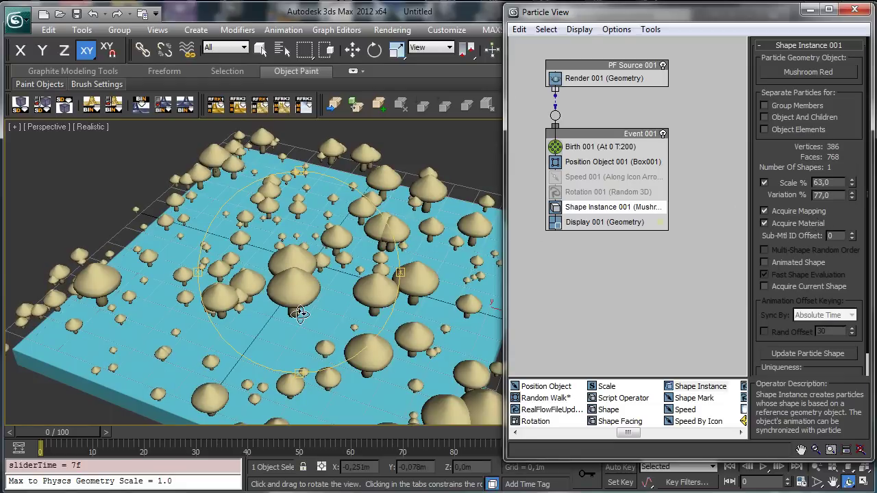
{"action": "mouse_move", "coordinate": [298, 314]}
{"action": "left_mouse_down"}
{"action": "mouse_move", "coordinate": [296, 278]}
{"action": "mouse_move", "coordinate": [307, 315]}
{"action": "left_mouse_up"}
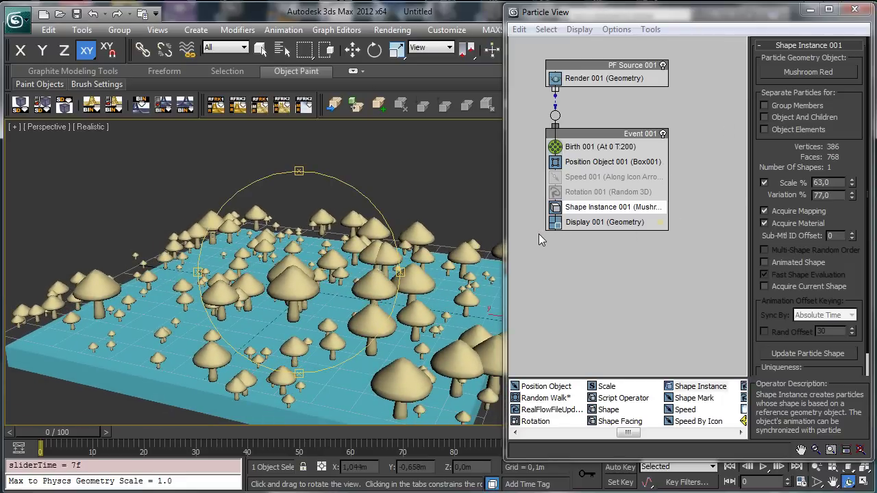
Step: Add a Keep Apart operator to Event 001 between Position Object 001 and Speed 001
{"action": "left_click_drag", "start_coordinate": [627, 432], "coordinate": [507, 443]}
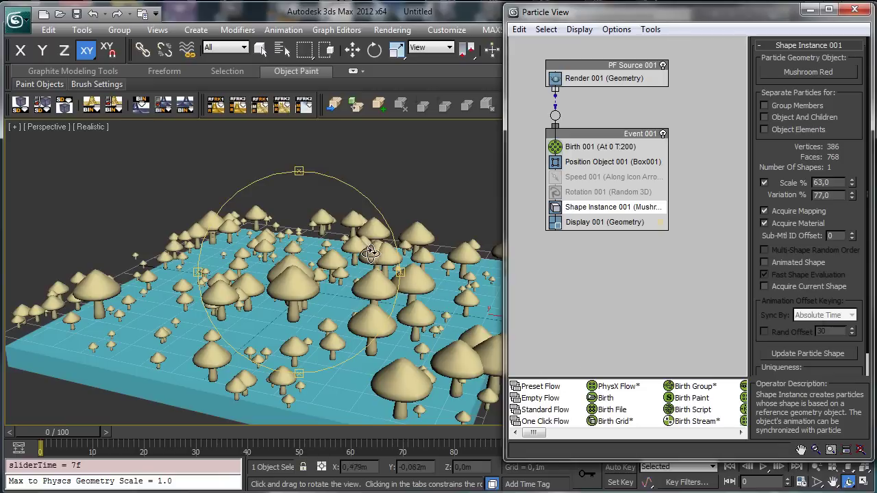
{"action": "left_click", "coordinate": [560, 433]}
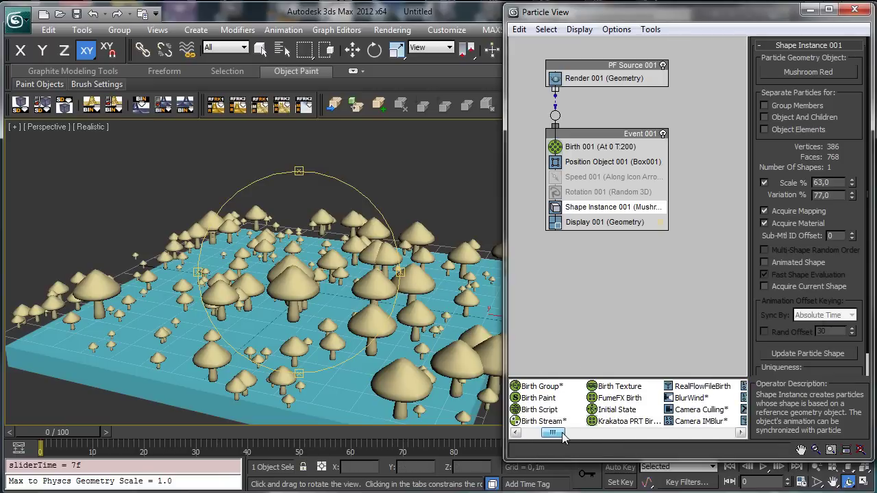
{"action": "left_click_drag", "start_coordinate": [564, 437], "coordinate": [594, 441]}
{"action": "left_click_drag", "start_coordinate": [618, 388], "coordinate": [591, 178]}
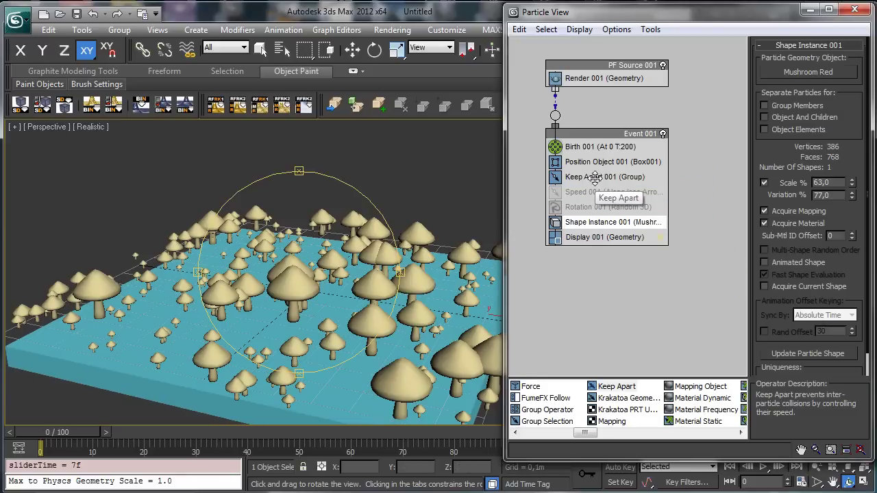
Step: Try spreading the mushrooms with a Keep Apart core radius of 4,051m, then turn the operator off
{"action": "left_click", "coordinate": [595, 177]}
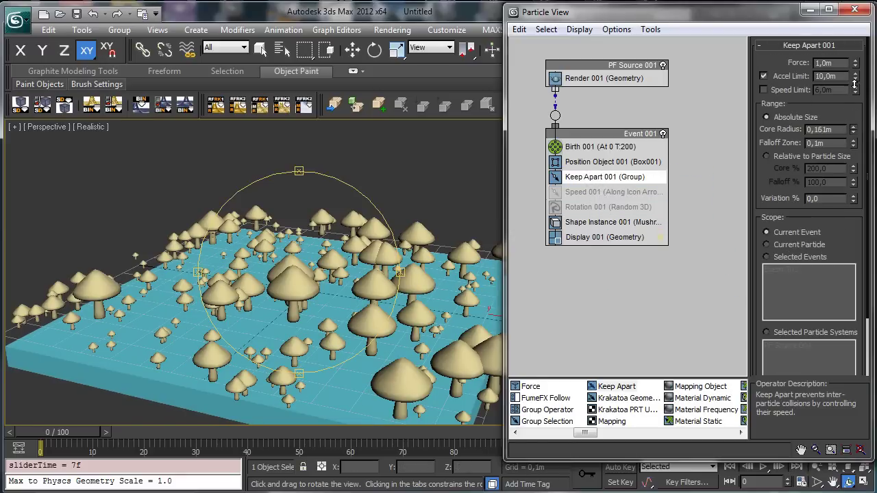
{"action": "left_click_drag", "start_coordinate": [854, 83], "coordinate": [856, 60]}
{"action": "left_click_drag", "start_coordinate": [854, 130], "coordinate": [847, 67]}
{"action": "left_click_drag", "start_coordinate": [854, 130], "coordinate": [855, 70]}
{"action": "left_click_drag", "start_coordinate": [76, 429], "coordinate": [43, 414]}
{"action": "key", "text": "ctrl+r"}
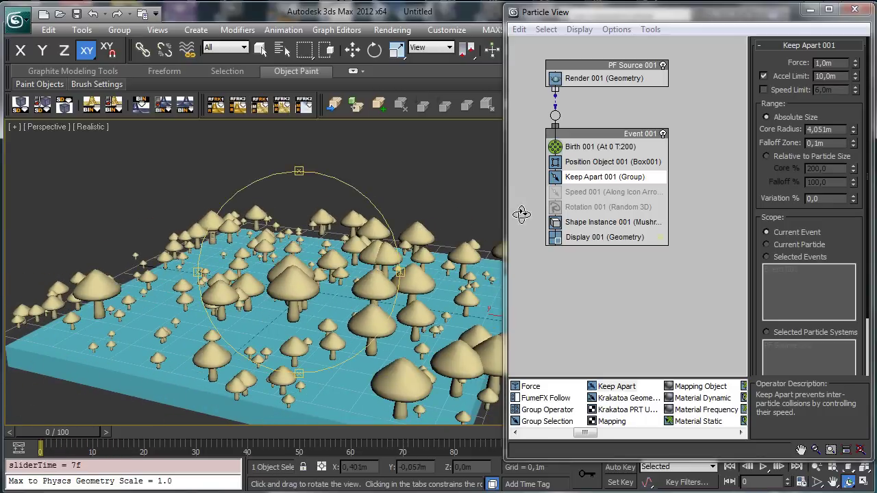
{"action": "left_click", "coordinate": [554, 178]}
Step: Enable Separation in Position Object 001 and set its distance to 0,138m to space out the mushrooms
{"action": "left_click", "coordinate": [594, 162]}
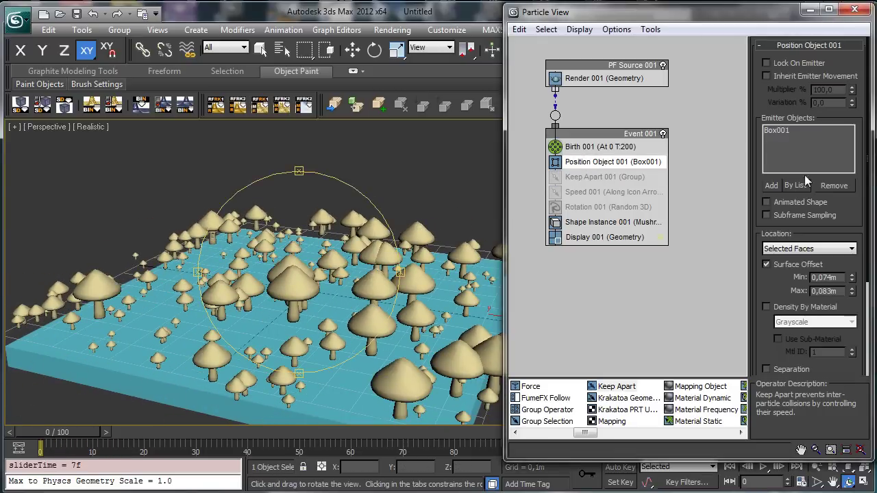
{"action": "scroll", "coordinate": [858, 214], "scroll_direction": "down", "scroll_amount": 3}
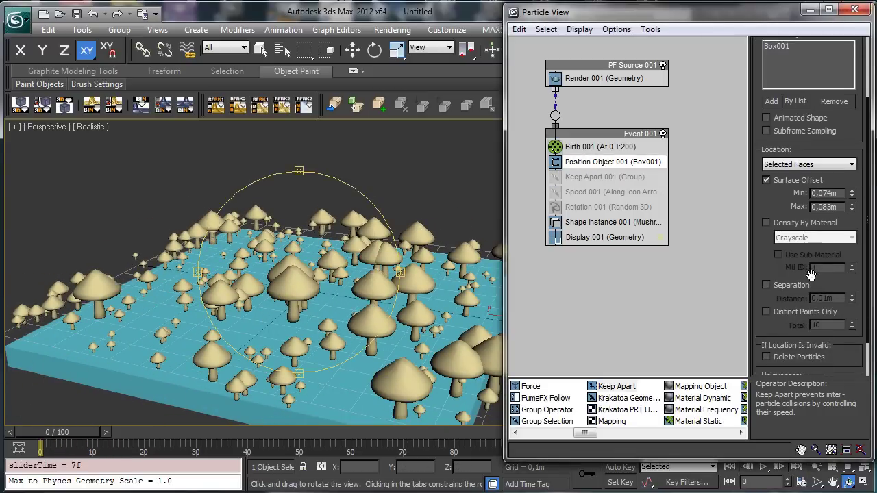
{"action": "left_click", "coordinate": [789, 285]}
{"action": "left_click_drag", "start_coordinate": [852, 299], "coordinate": [847, 65]}
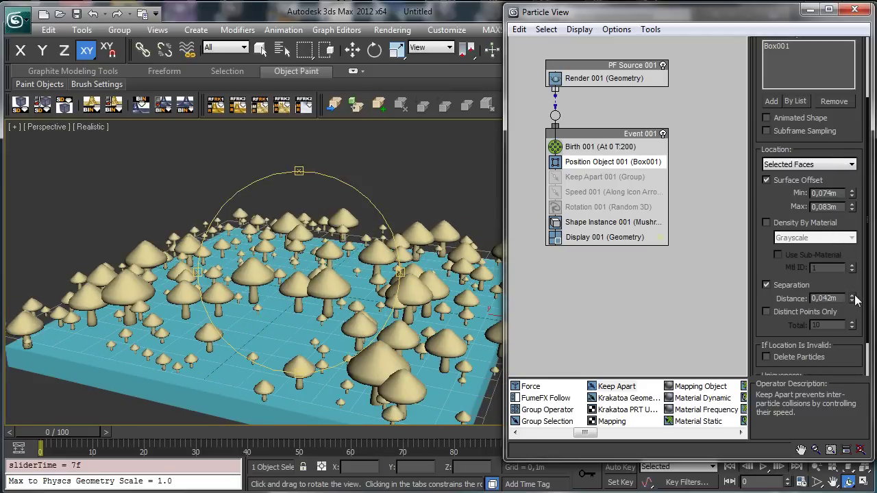
{"action": "left_click_drag", "start_coordinate": [853, 300], "coordinate": [850, 138]}
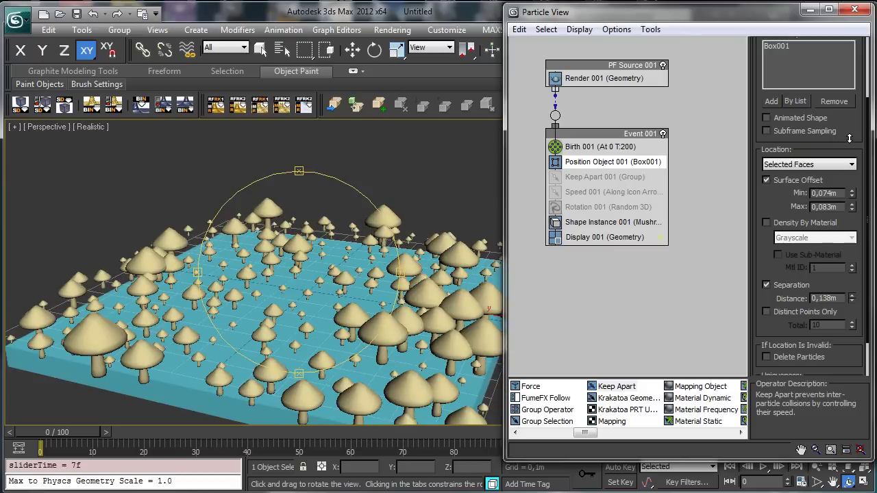
{"action": "left_click_drag", "start_coordinate": [306, 331], "coordinate": [444, 286]}
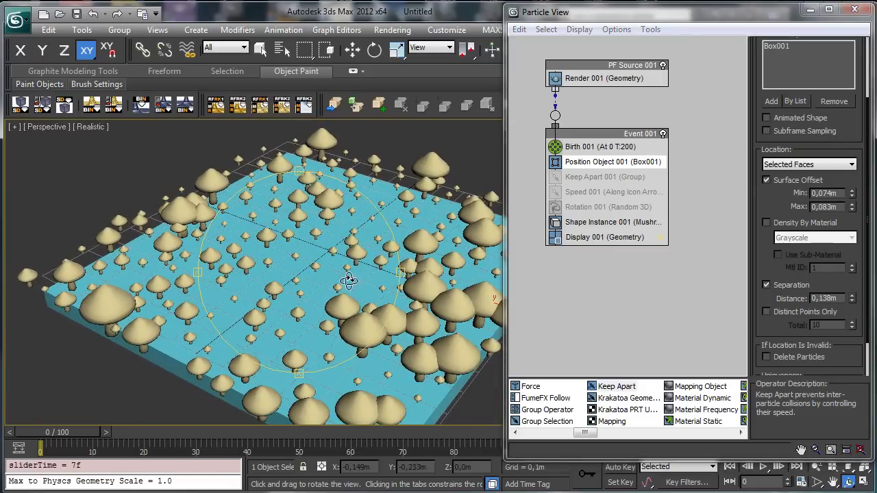
{"action": "mouse_move", "coordinate": [333, 252]}
{"action": "left_mouse_down"}
{"action": "mouse_move", "coordinate": [327, 271]}
{"action": "mouse_move", "coordinate": [321, 251]}
{"action": "left_mouse_up"}
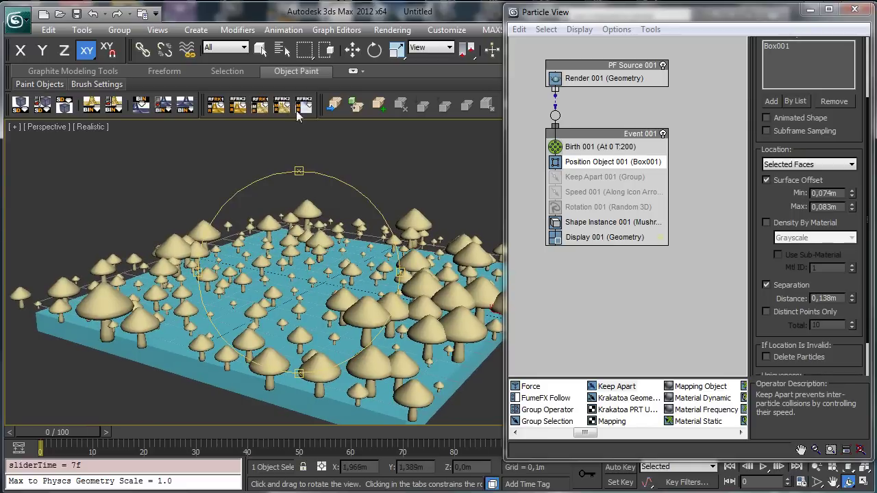
Step: Minimize Particle View, select the box and assign the 01 - Default material to it from the Material Editor
{"action": "left_click", "coordinate": [260, 51]}
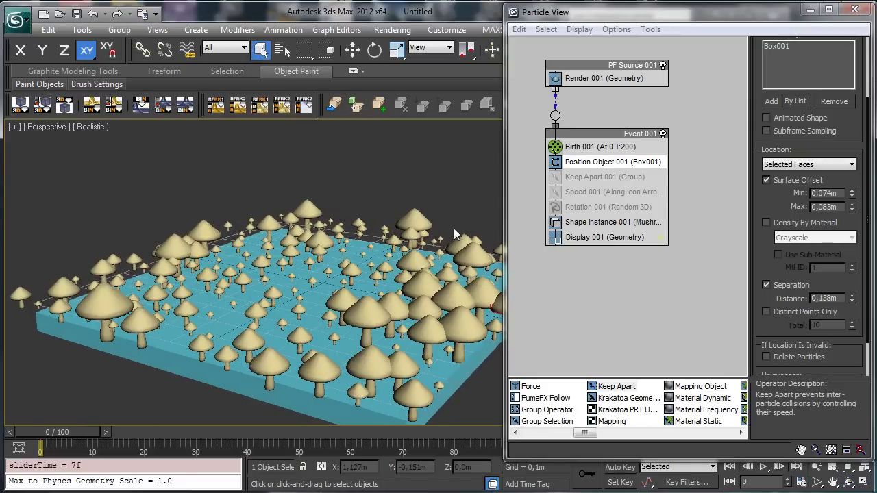
{"action": "left_click", "coordinate": [810, 10]}
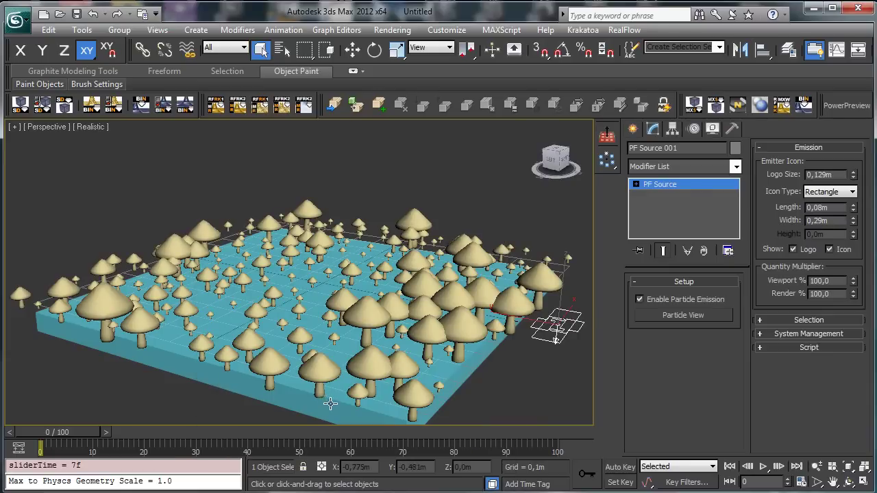
{"action": "left_click", "coordinate": [325, 398]}
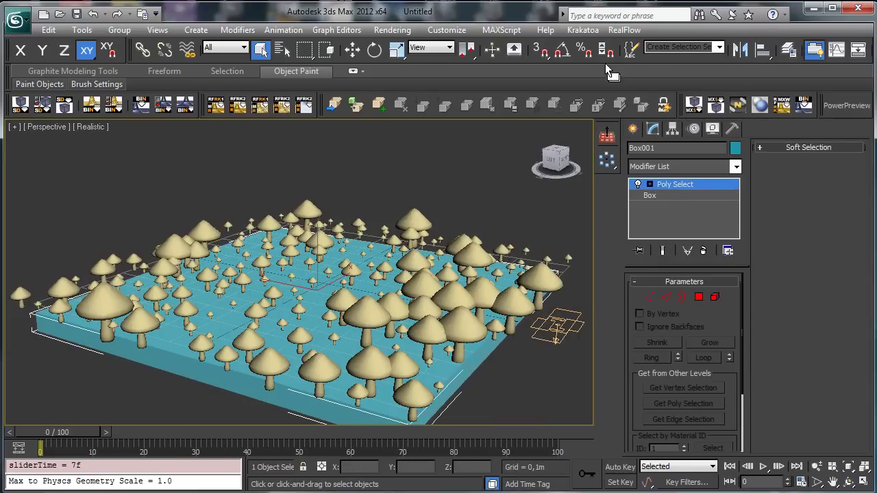
{"action": "left_click_drag", "start_coordinate": [683, 54], "coordinate": [587, 58]}
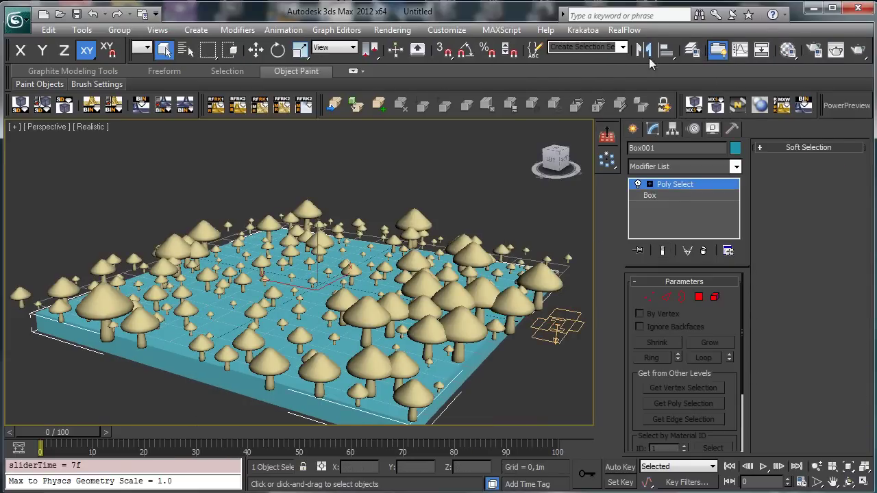
{"action": "left_click", "coordinate": [788, 52]}
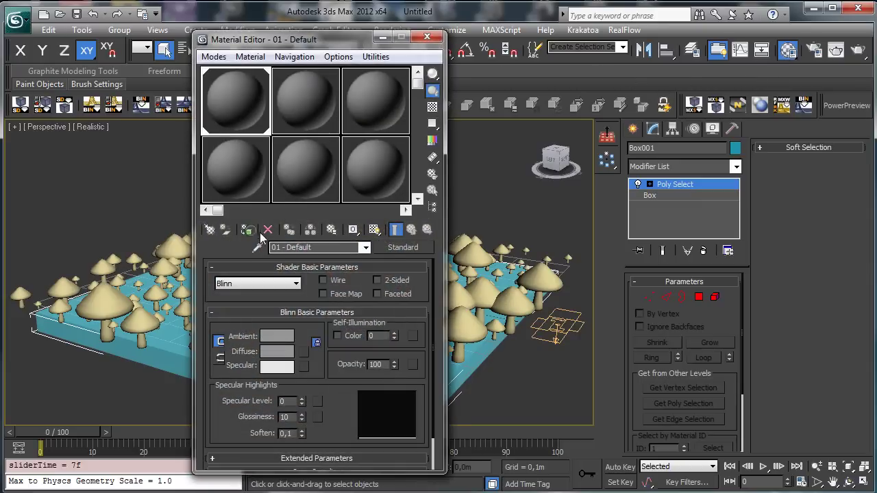
{"action": "left_click", "coordinate": [246, 229]}
{"action": "left_click_drag", "start_coordinate": [352, 40], "coordinate": [719, 27]}
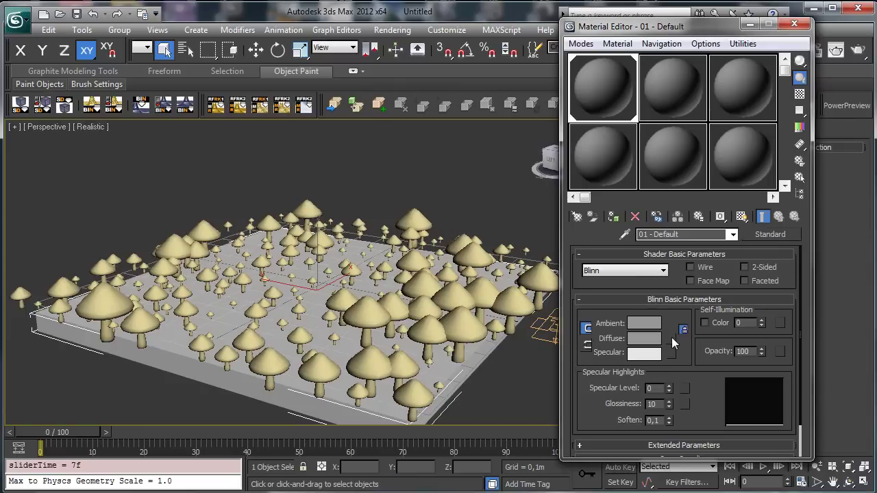
Step: Assign a Noise map to the diffuse colour of the box's 01 - Default material
{"action": "left_click", "coordinate": [672, 338]}
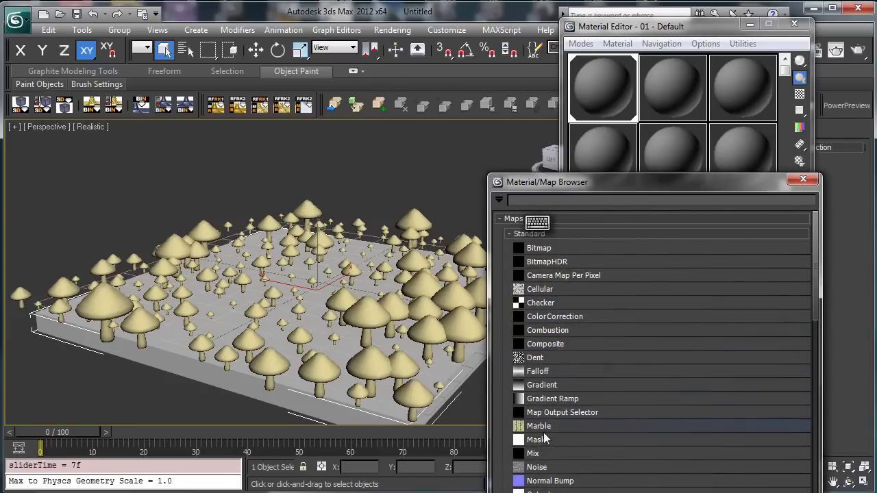
{"action": "left_click_drag", "start_coordinate": [813, 285], "coordinate": [814, 319]}
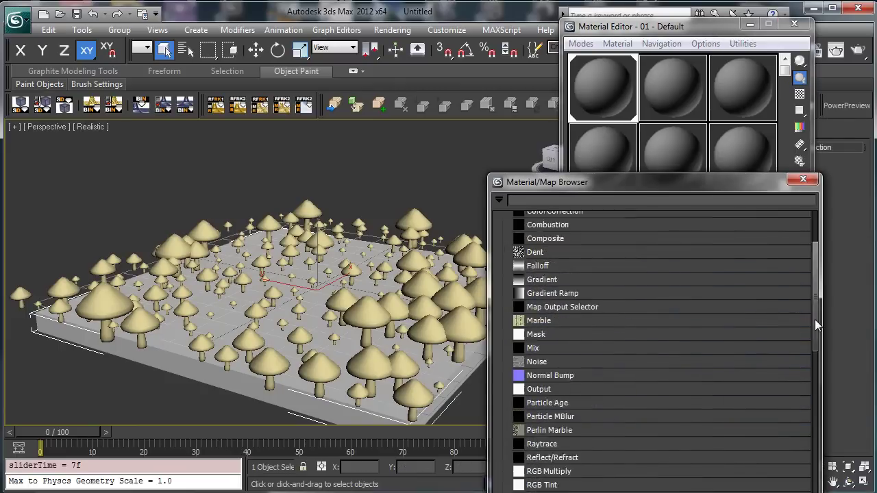
{"action": "double_click", "coordinate": [542, 312]}
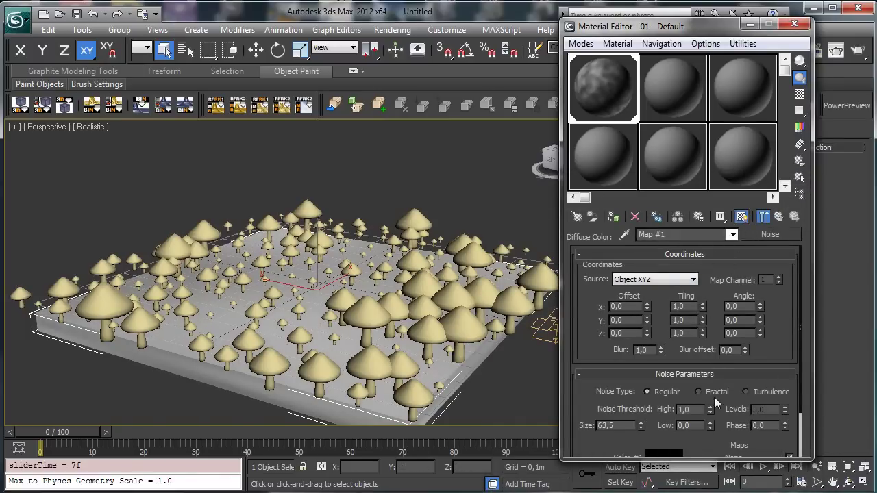
Step: Set the Noise map's high threshold to 0,575, low threshold to 0,485 and size to 37,5, and close the Material Editor
{"action": "left_click_drag", "start_coordinate": [713, 362], "coordinate": [715, 373]}
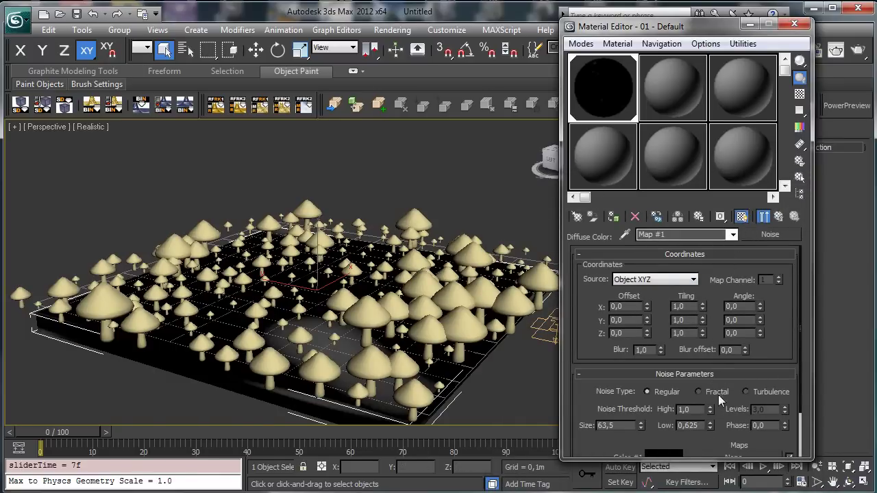
{"action": "left_click_drag", "start_coordinate": [709, 410], "coordinate": [718, 458]}
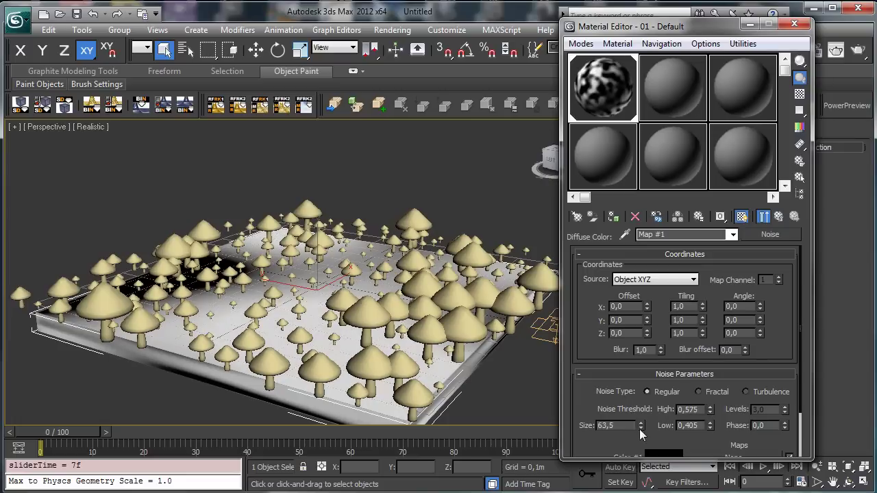
{"action": "left_click_drag", "start_coordinate": [640, 428], "coordinate": [641, 452]}
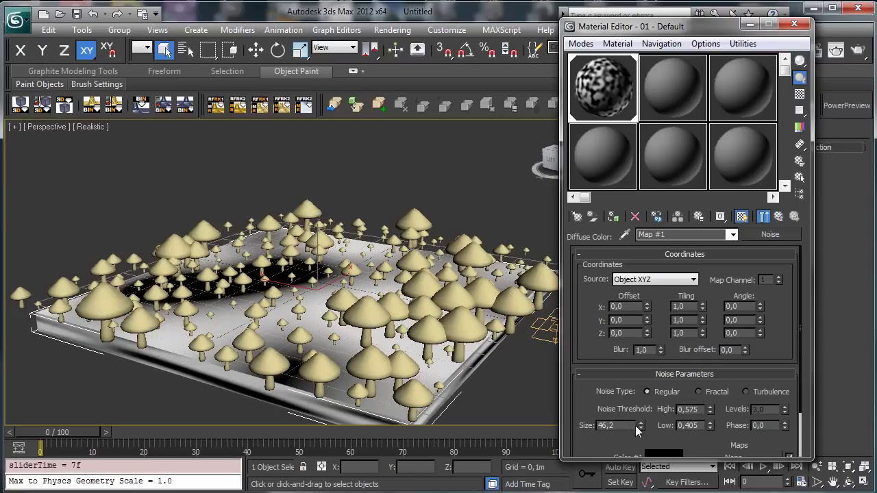
{"action": "right_click", "coordinate": [710, 425]}
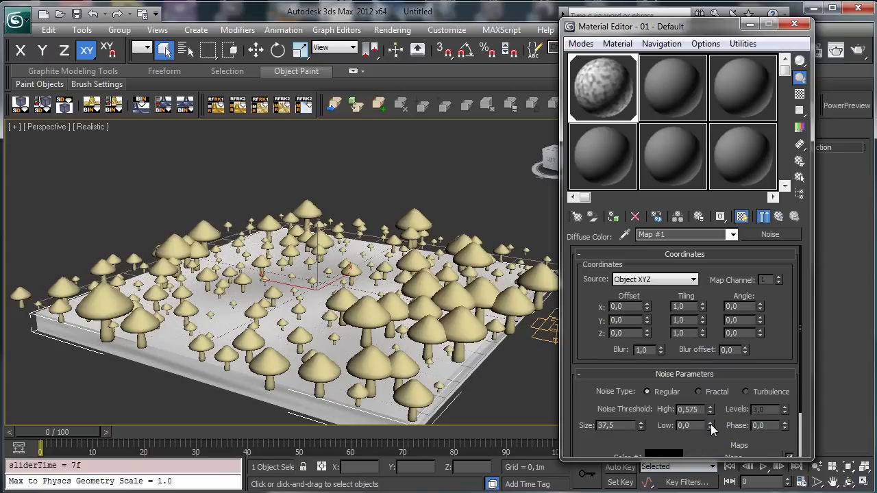
{"action": "left_click_drag", "start_coordinate": [712, 428], "coordinate": [709, 397]}
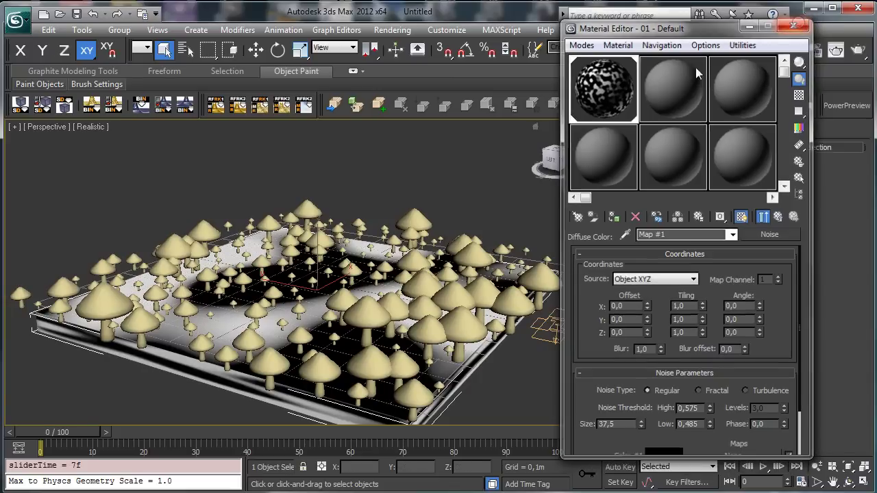
{"action": "key", "text": "m"}
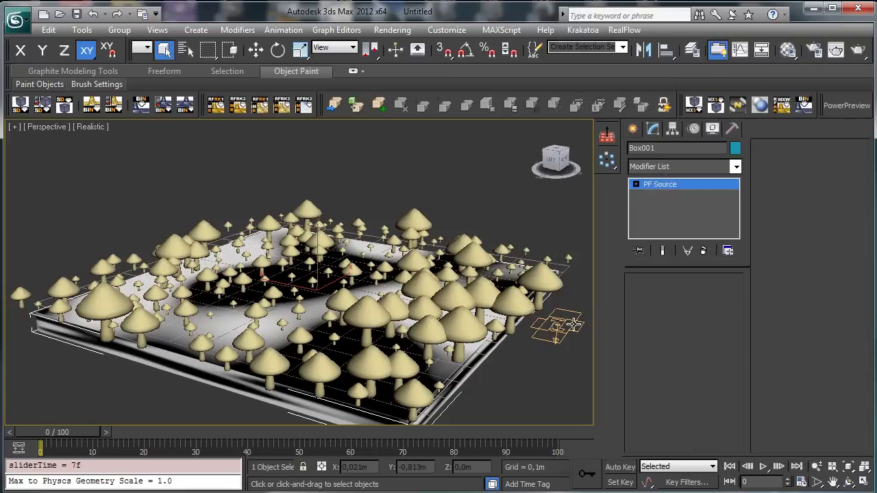
Step: Reopen Particle View beside the viewport and enable Density By Material with Grayscale in Position Object 001
{"action": "left_click", "coordinate": [683, 315]}
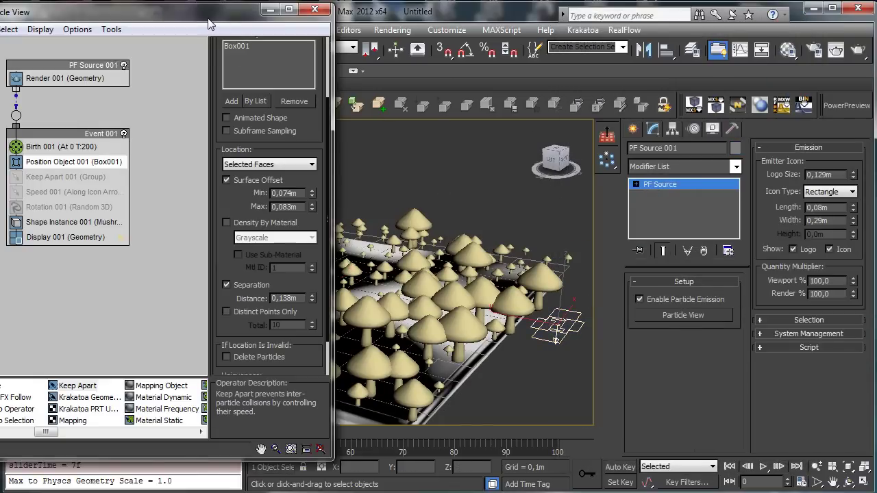
{"action": "left_click_drag", "start_coordinate": [209, 24], "coordinate": [770, 50]}
{"action": "left_click", "coordinate": [817, 250]}
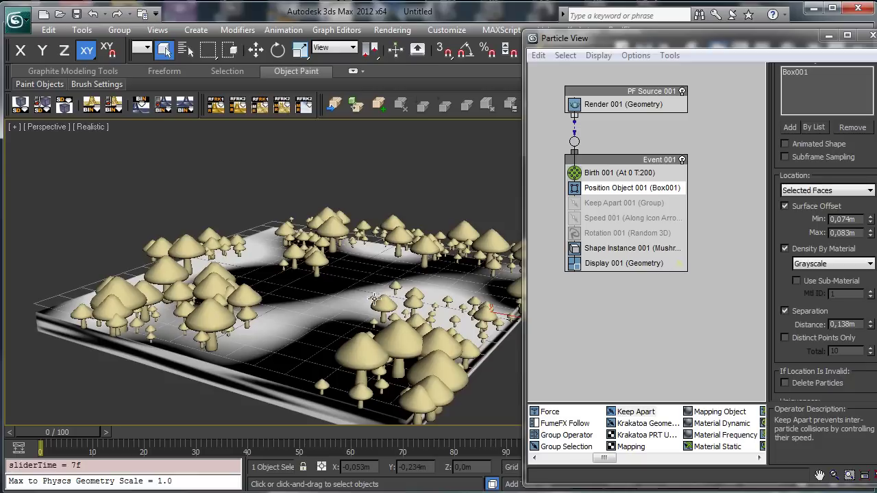
Step: Turn on Rotation 001, set its orientation matrix to Random Horizontal and its divergence to 38,5
{"action": "left_click", "coordinate": [575, 234]}
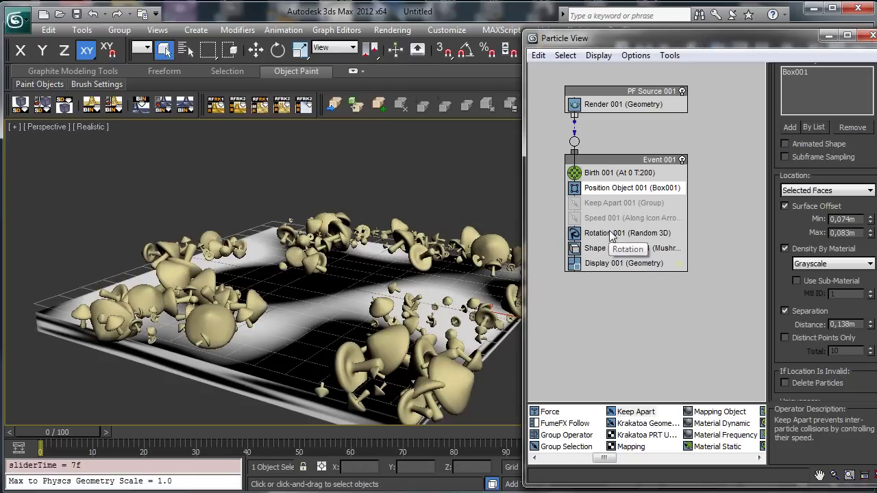
{"action": "left_click", "coordinate": [606, 235]}
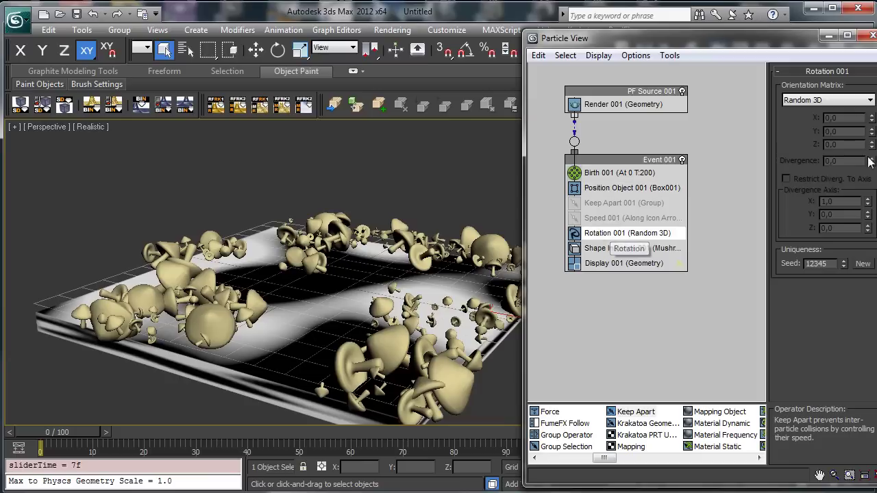
{"action": "left_click", "coordinate": [847, 101]}
{"action": "left_click", "coordinate": [849, 121]}
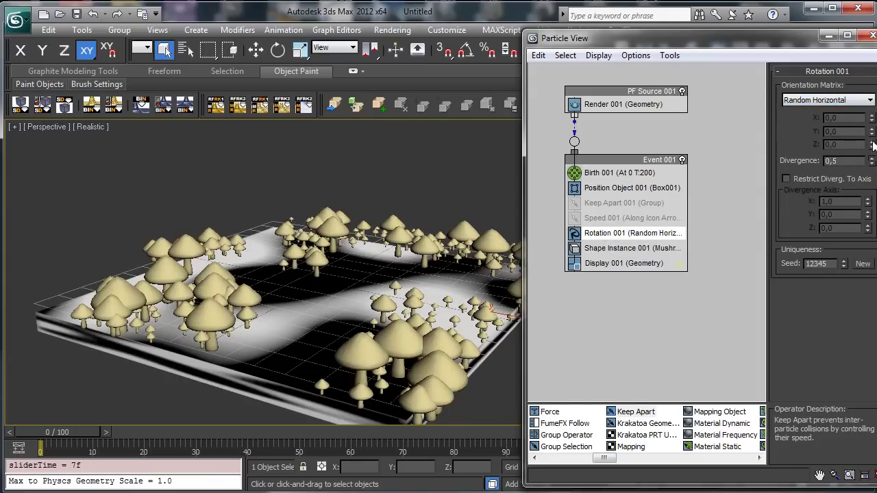
{"action": "left_click_drag", "start_coordinate": [873, 144], "coordinate": [872, 112]}
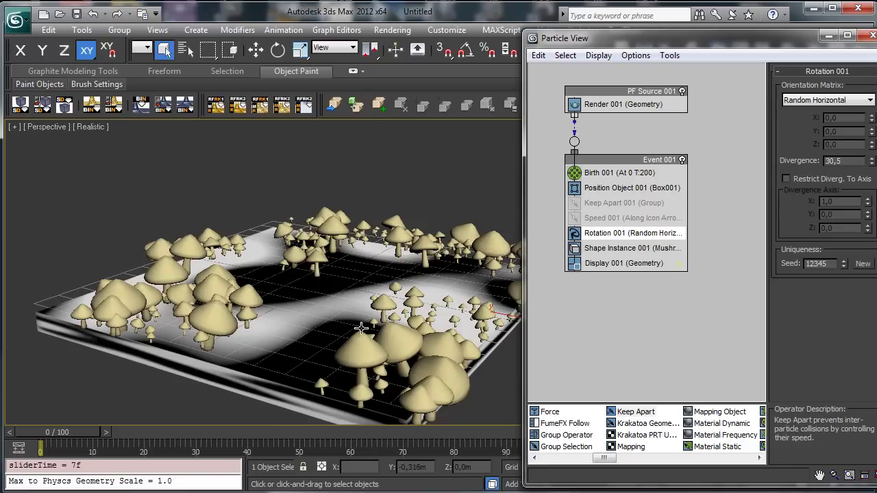
{"action": "left_click_drag", "start_coordinate": [872, 162], "coordinate": [873, 152]}
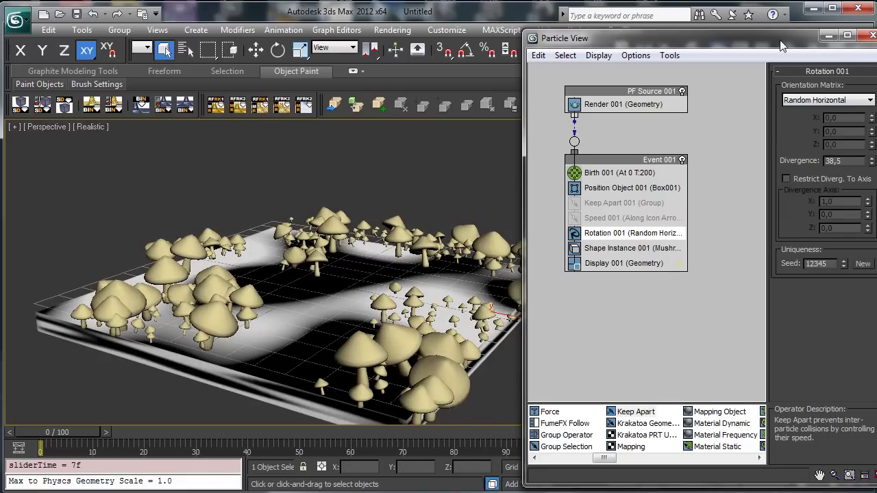
Step: Shorten the Particle View window and examine the mushroom distribution and tilt on the box from a new angle
{"action": "left_click_drag", "start_coordinate": [780, 40], "coordinate": [753, 36]}
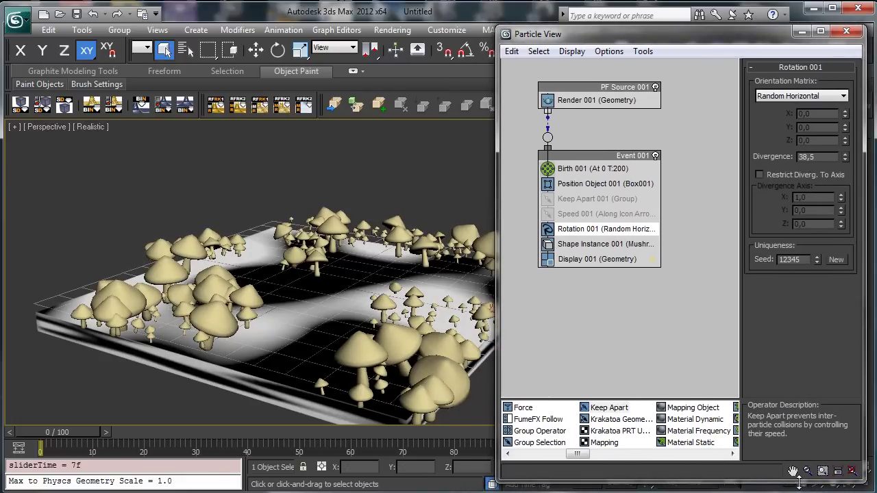
{"action": "left_click_drag", "start_coordinate": [799, 483], "coordinate": [799, 447]}
{"action": "left_click", "coordinate": [849, 483]}
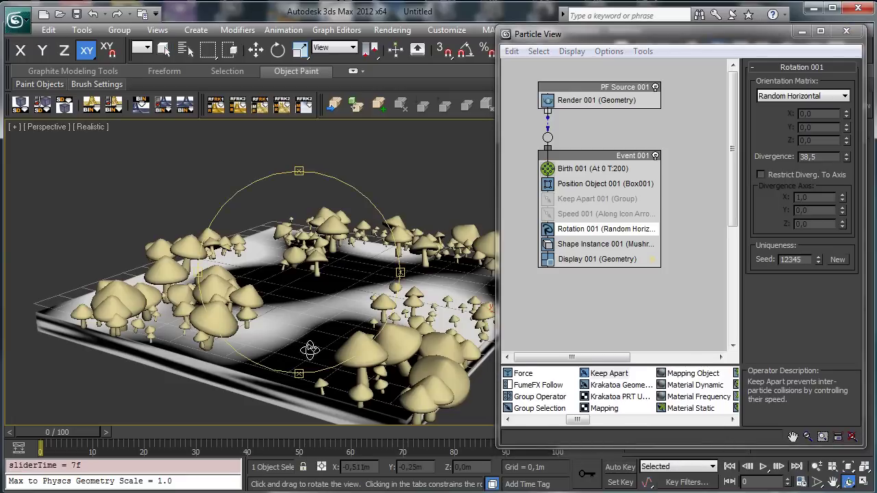
{"action": "left_click_drag", "start_coordinate": [309, 351], "coordinate": [284, 292]}
{"action": "left_click", "coordinate": [833, 483]}
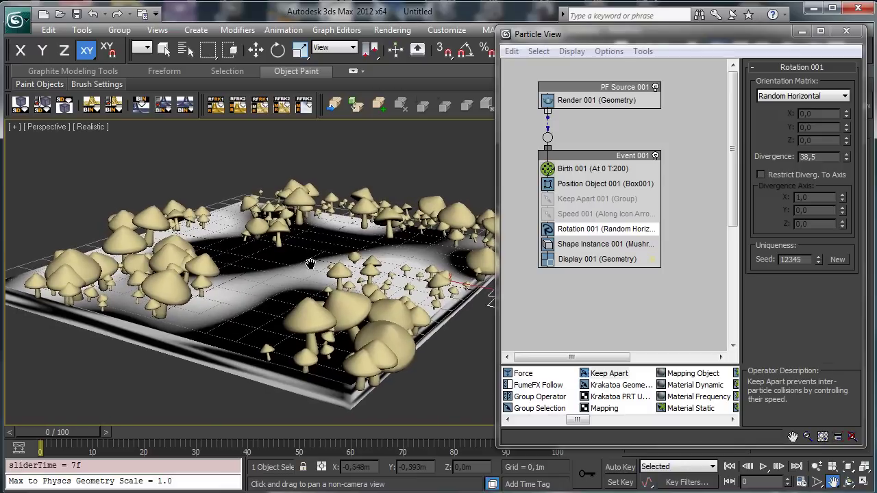
{"action": "left_click", "coordinate": [163, 49]}
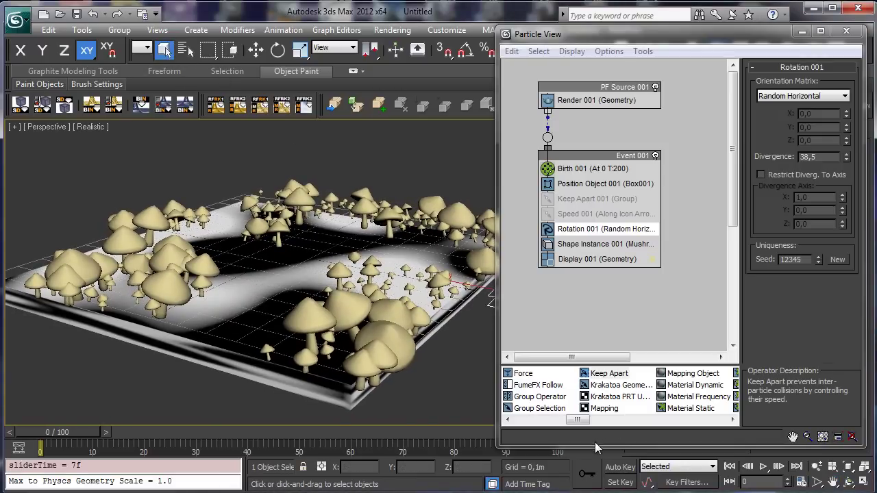